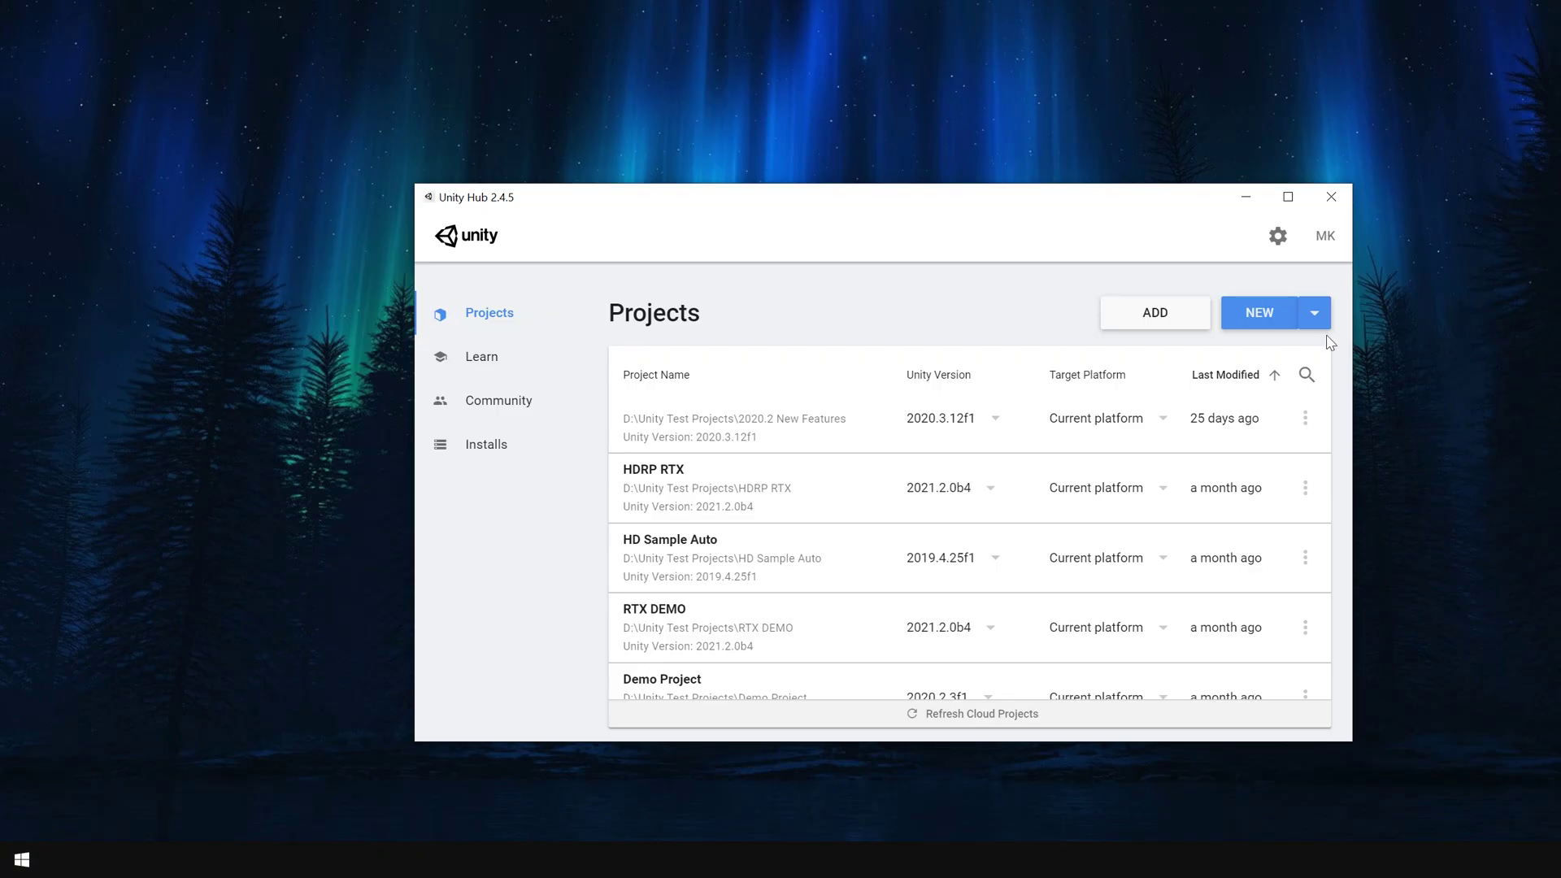
# Step: Create a 3D project named "HDRP Exterior Demo" with Unity 2021.2.0b10 in D:\Unity Test Projects
pyautogui.click(1314, 314)
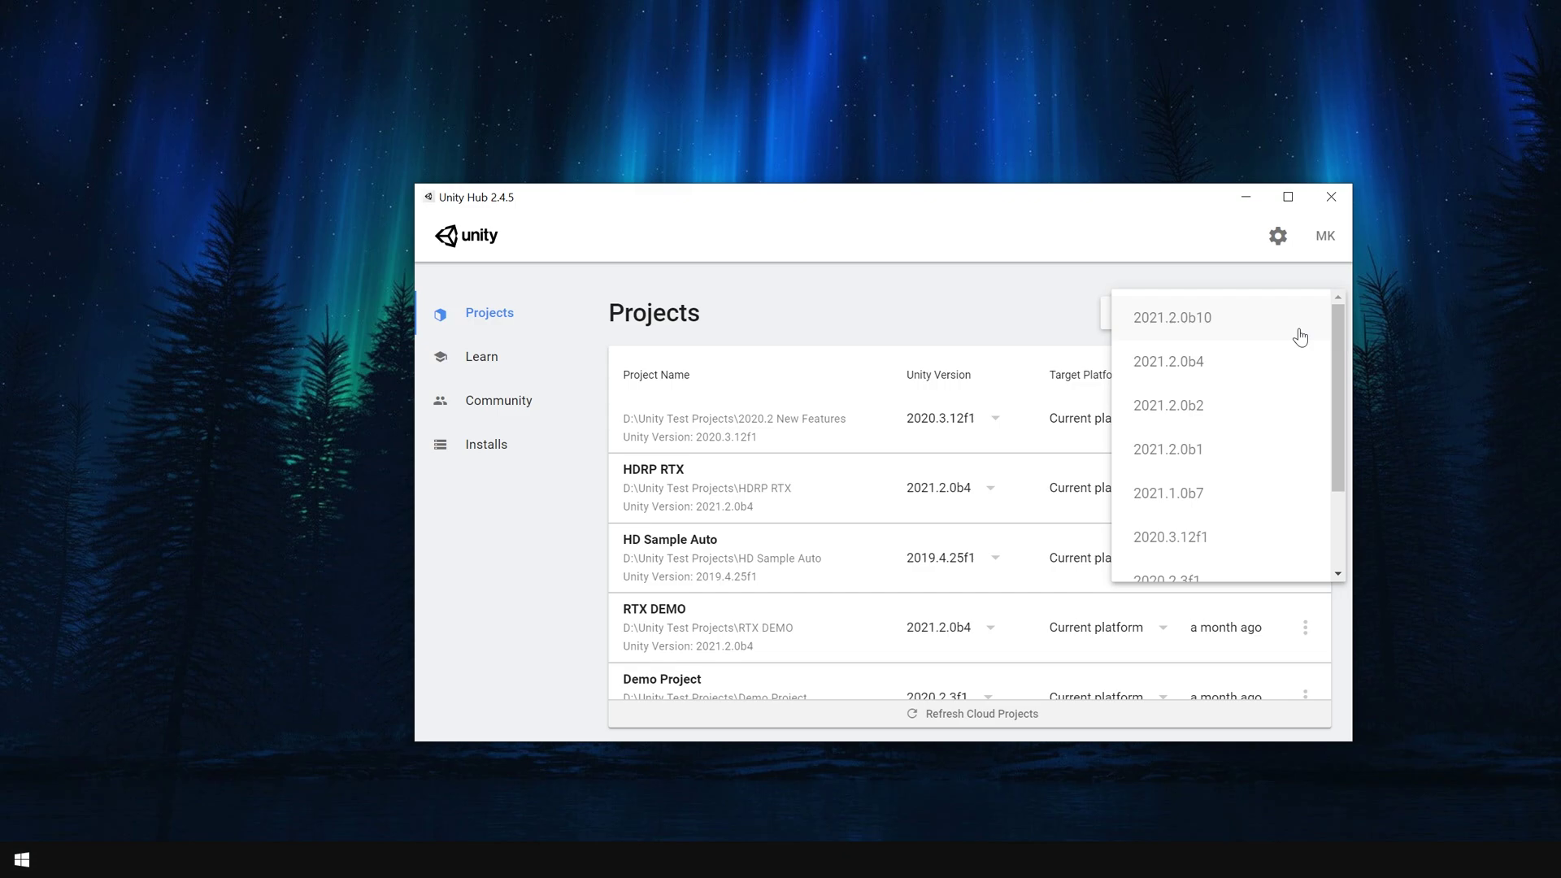
pyautogui.click(1180, 324)
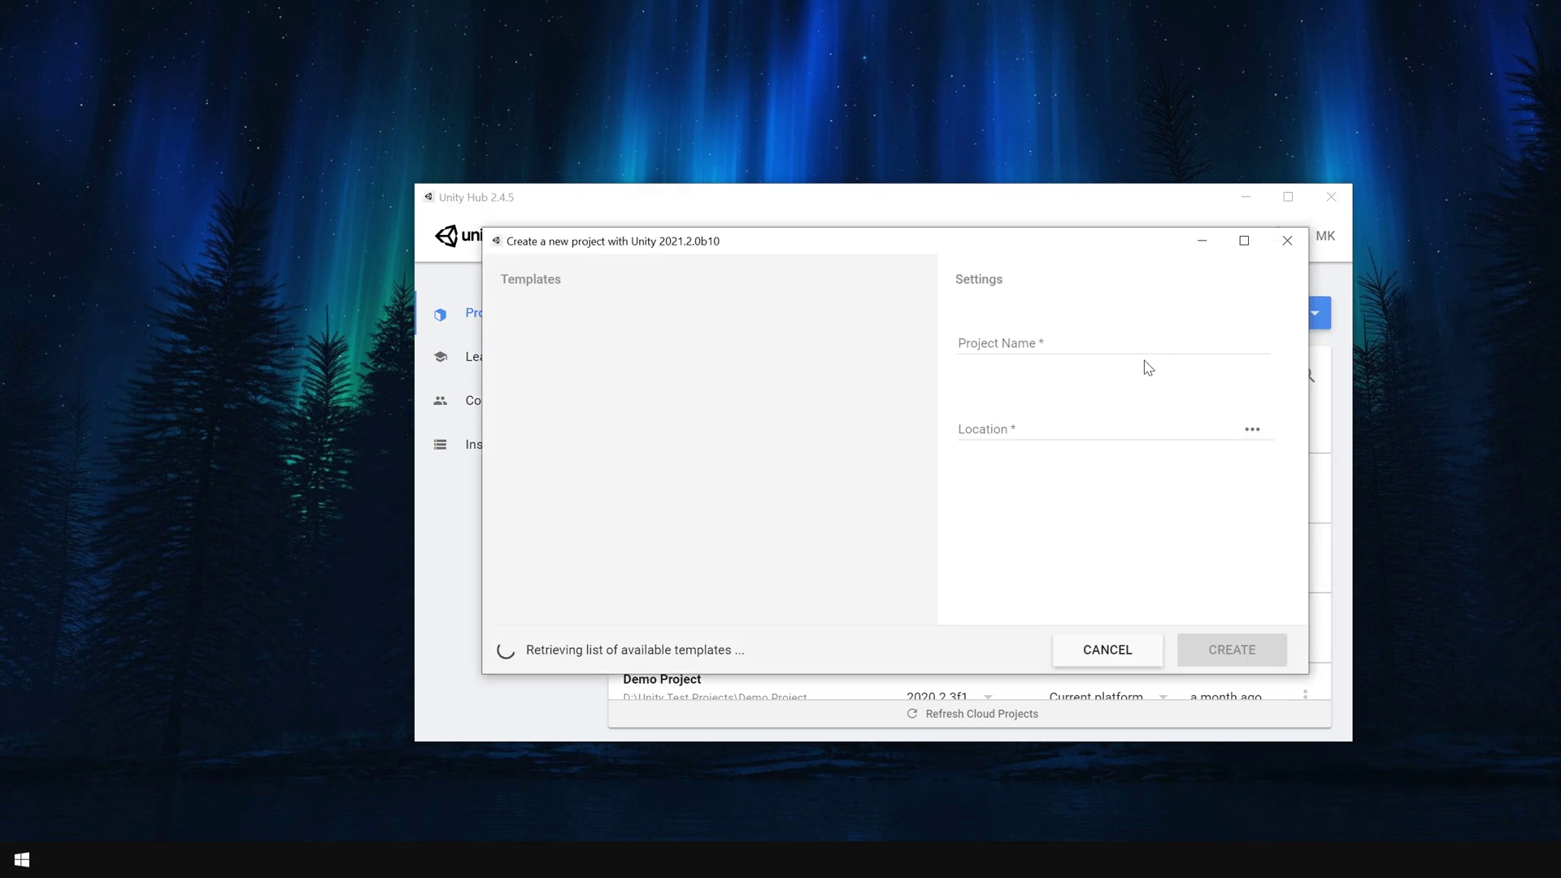
pyautogui.tripleClick(1053, 341)
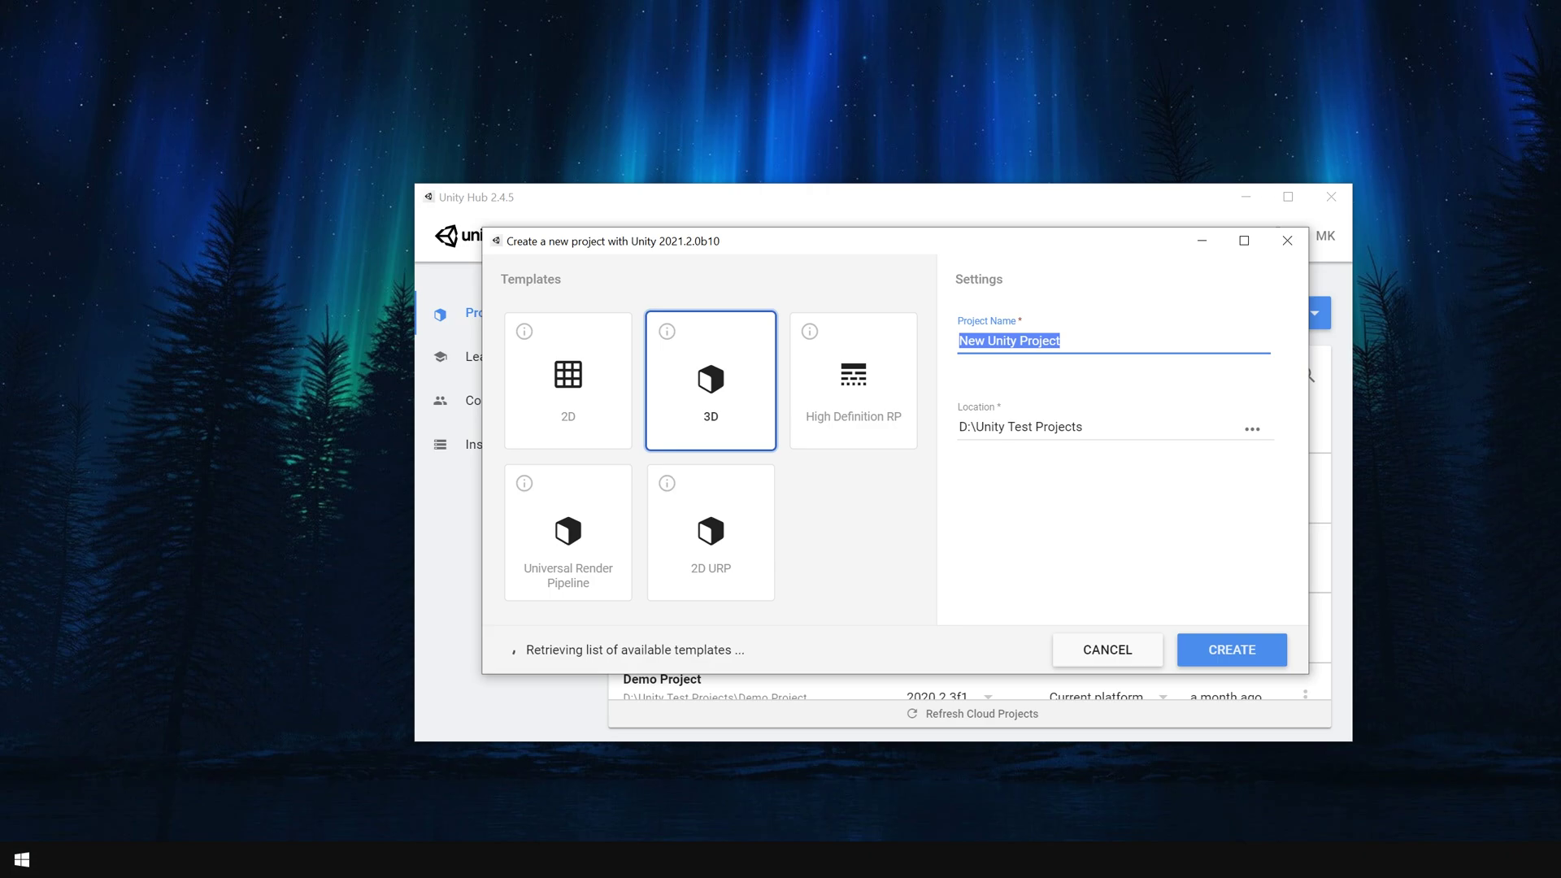
pyautogui.write('HDRP Exterior Demo')
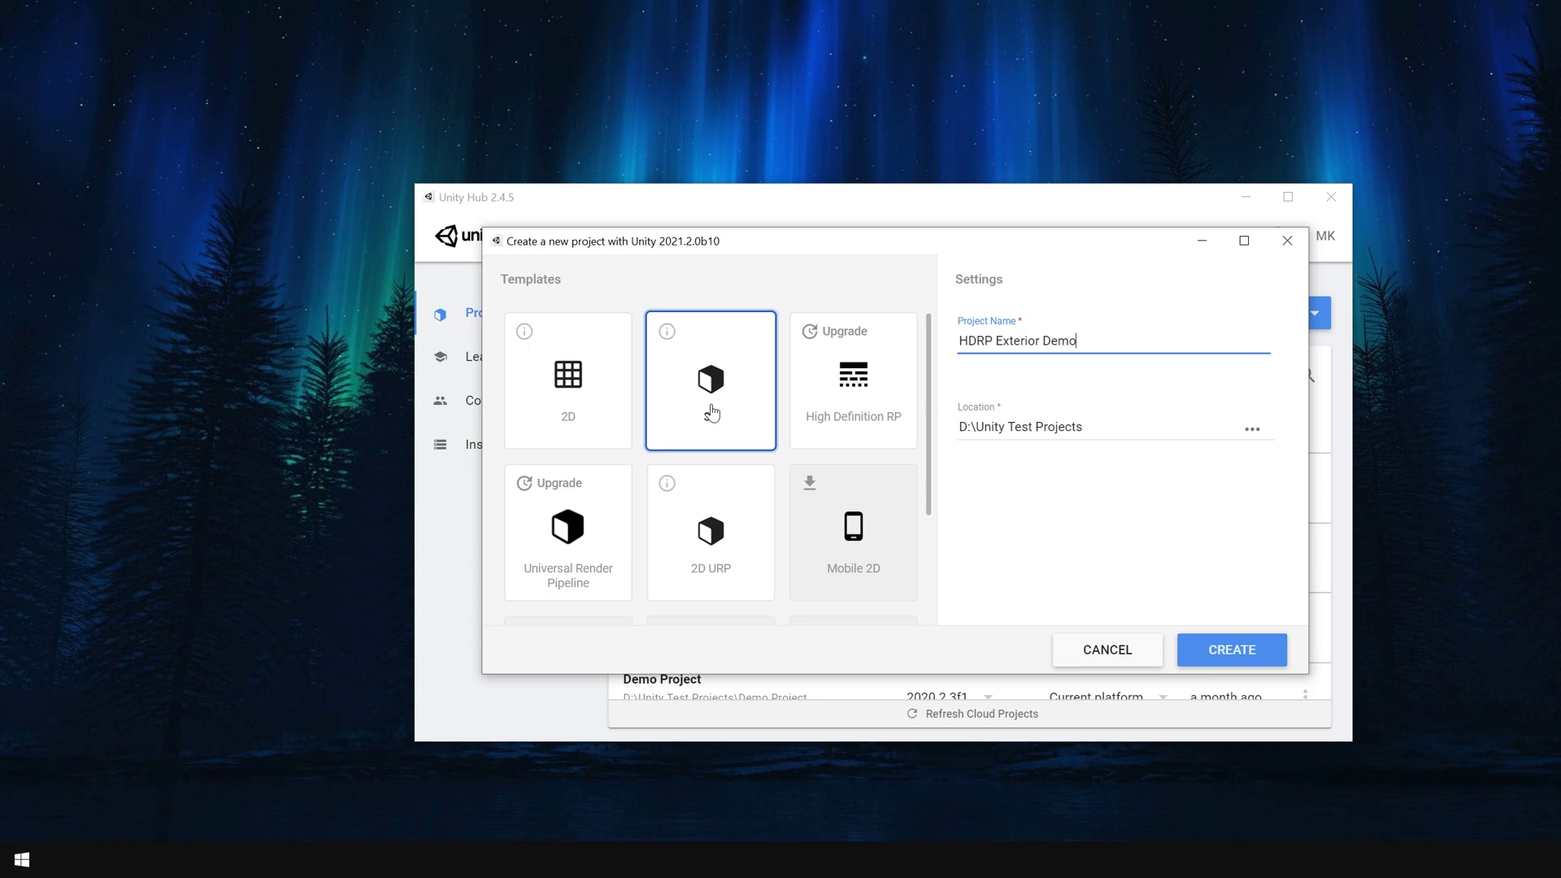
pyautogui.click(1238, 652)
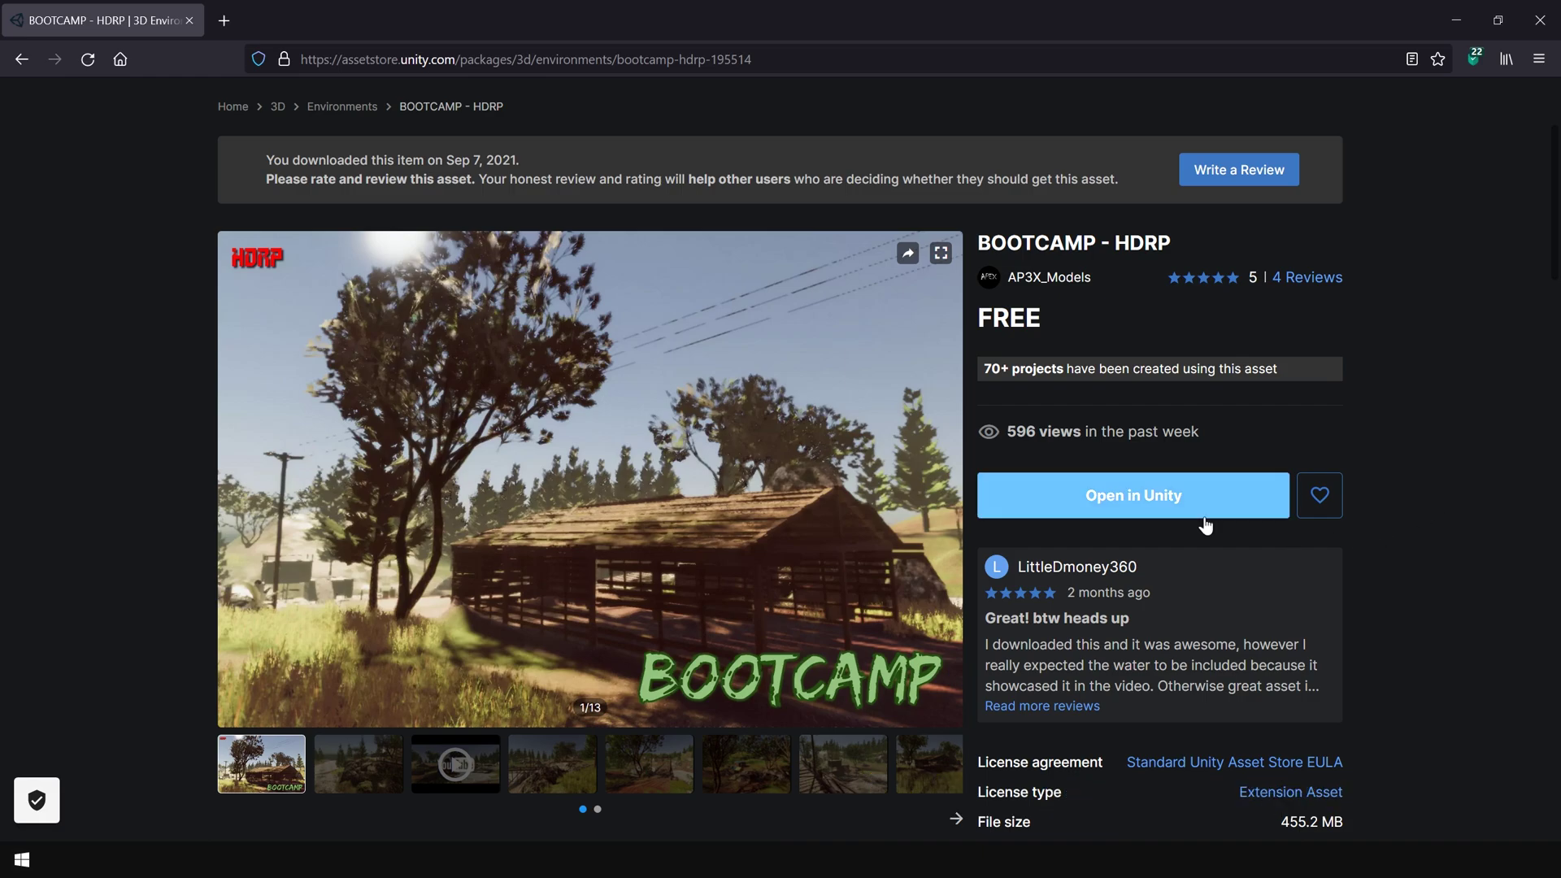
# Step: Open the BOOTCAMP - HDRP asset from the Asset Store page in the Unity editor and import it into the project
pyautogui.click(1145, 504)
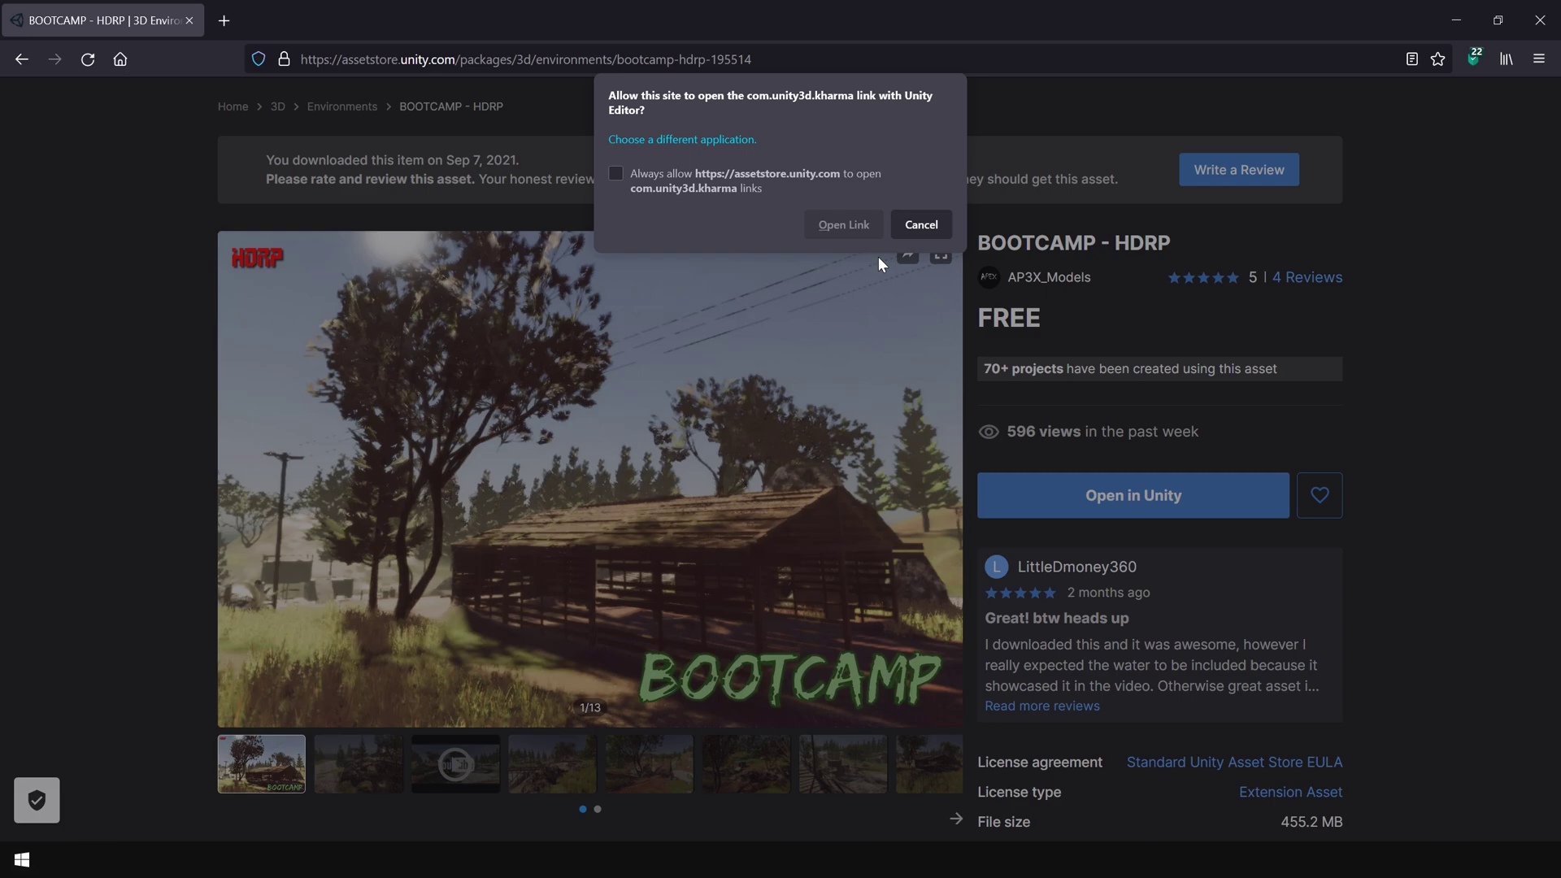
pyautogui.click(830, 222)
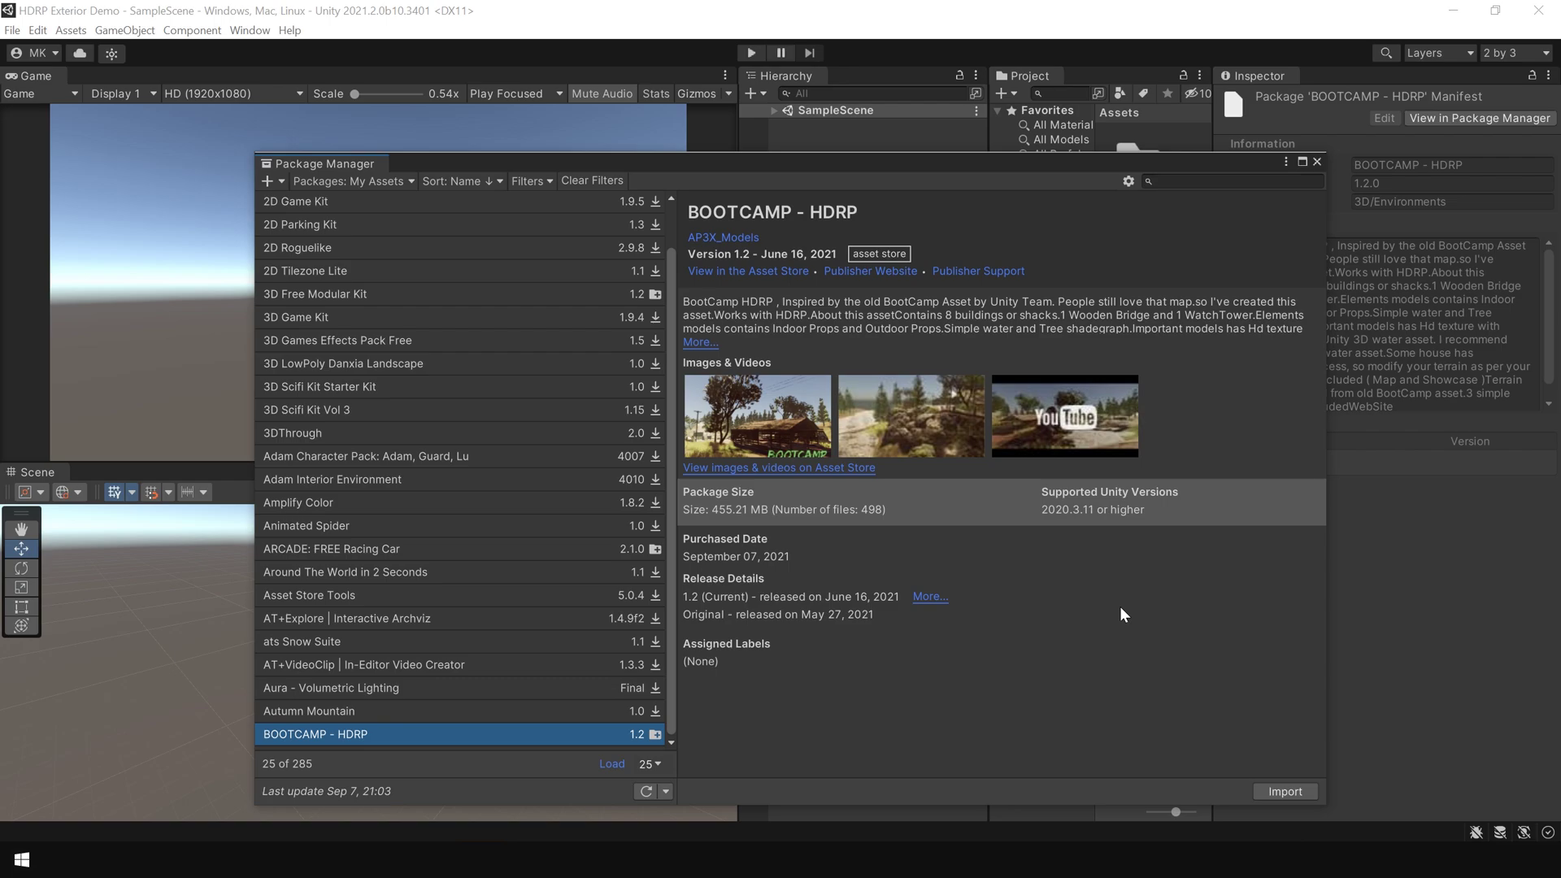
pyautogui.click(1286, 793)
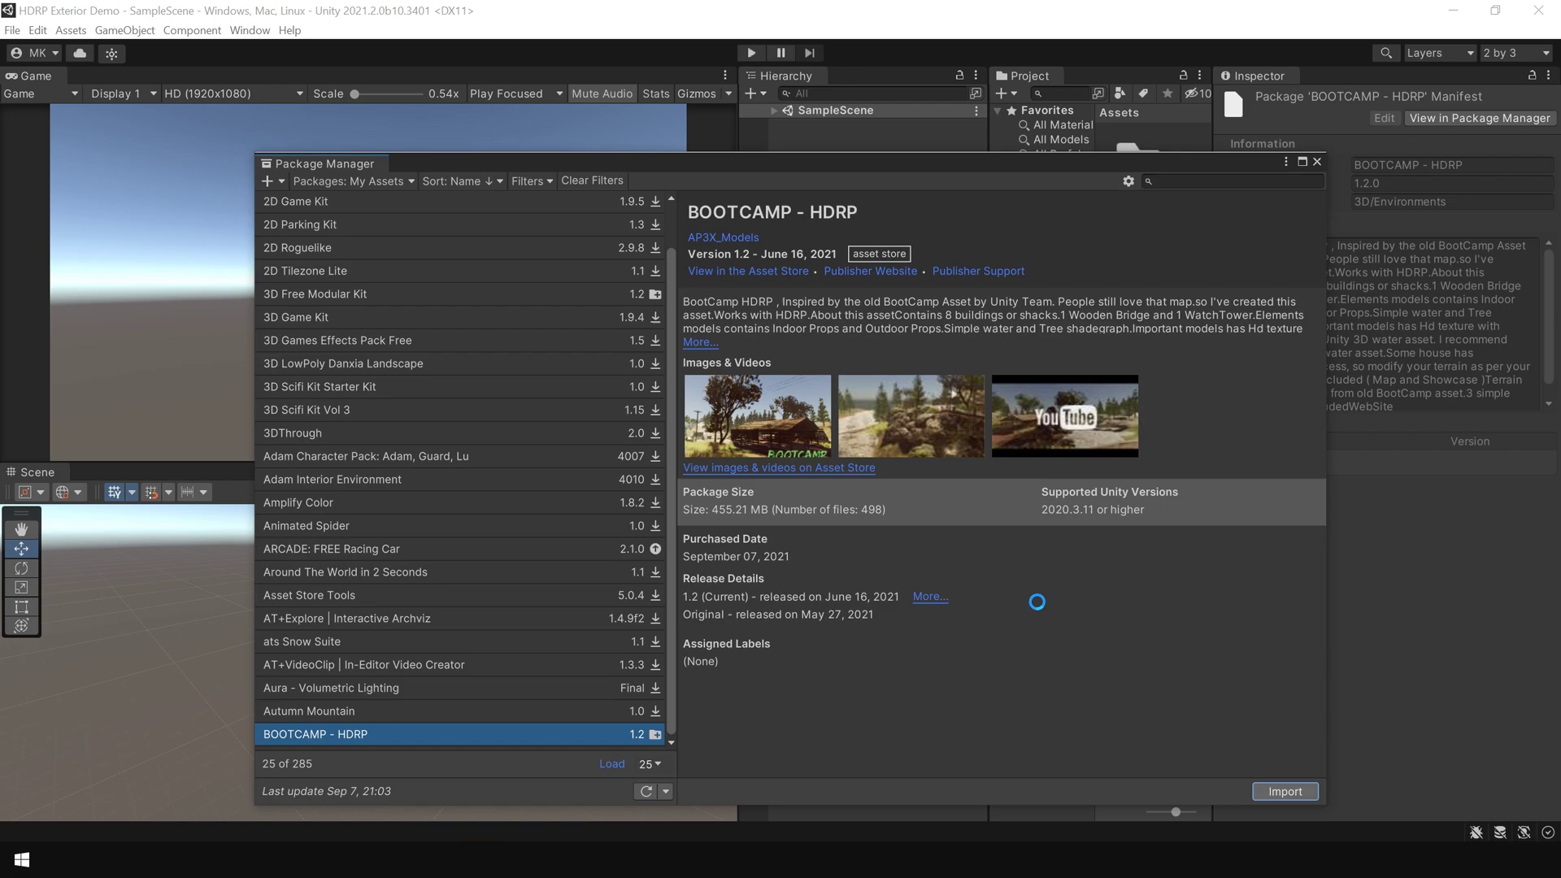
pyautogui.click(1267, 658)
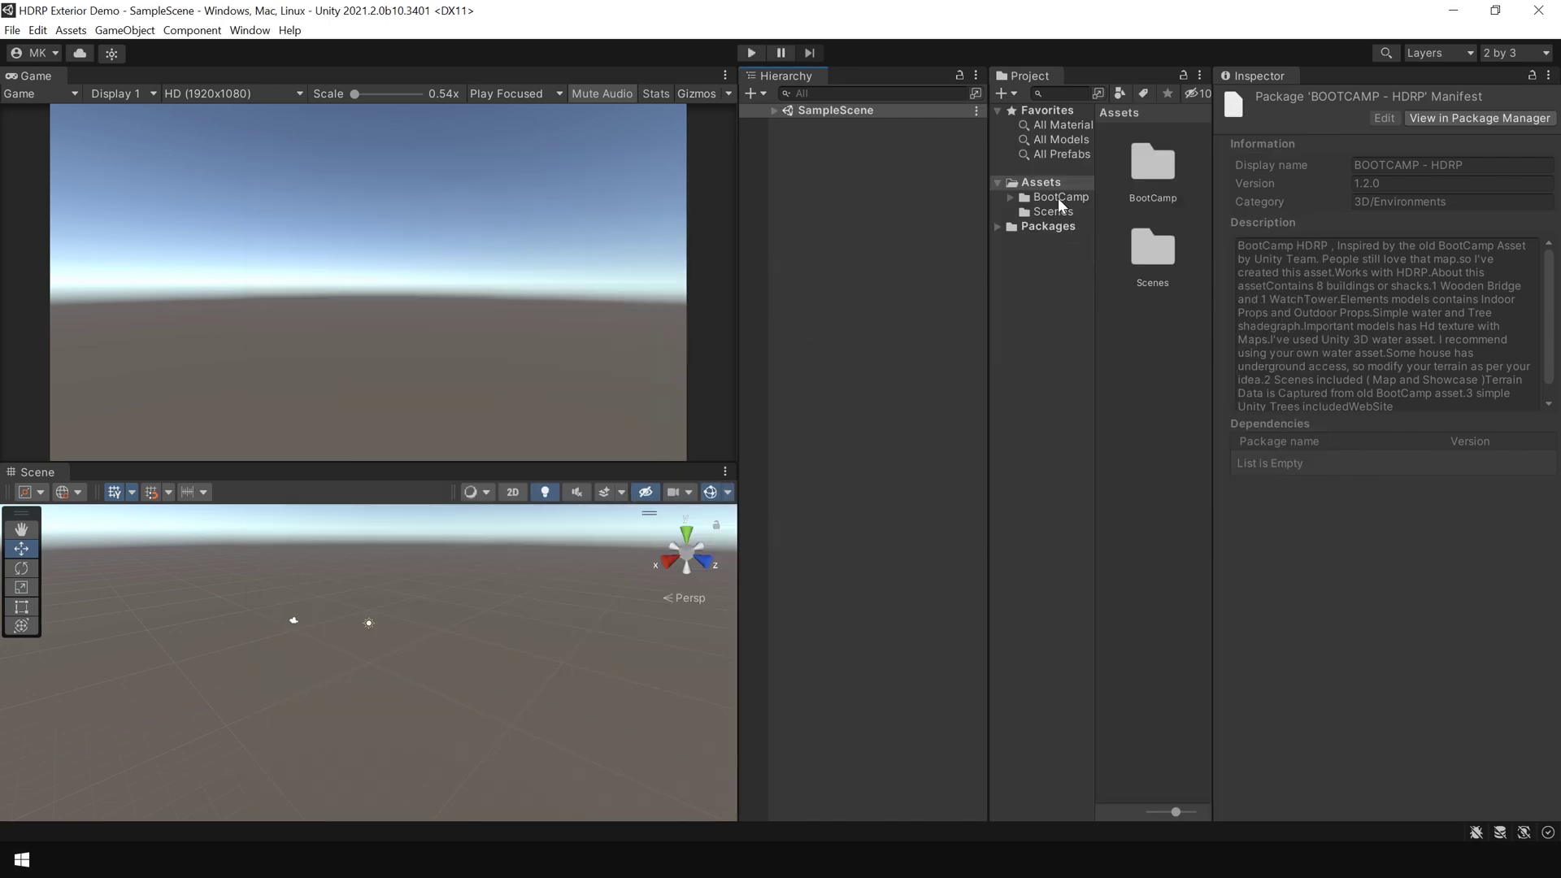
# Step: Open the BootCamp scene from the BootCamp assets folder and frame its Terrain in the Scene view
pyautogui.click(1057, 197)
pyautogui.scroll(-9, 1167, 470)
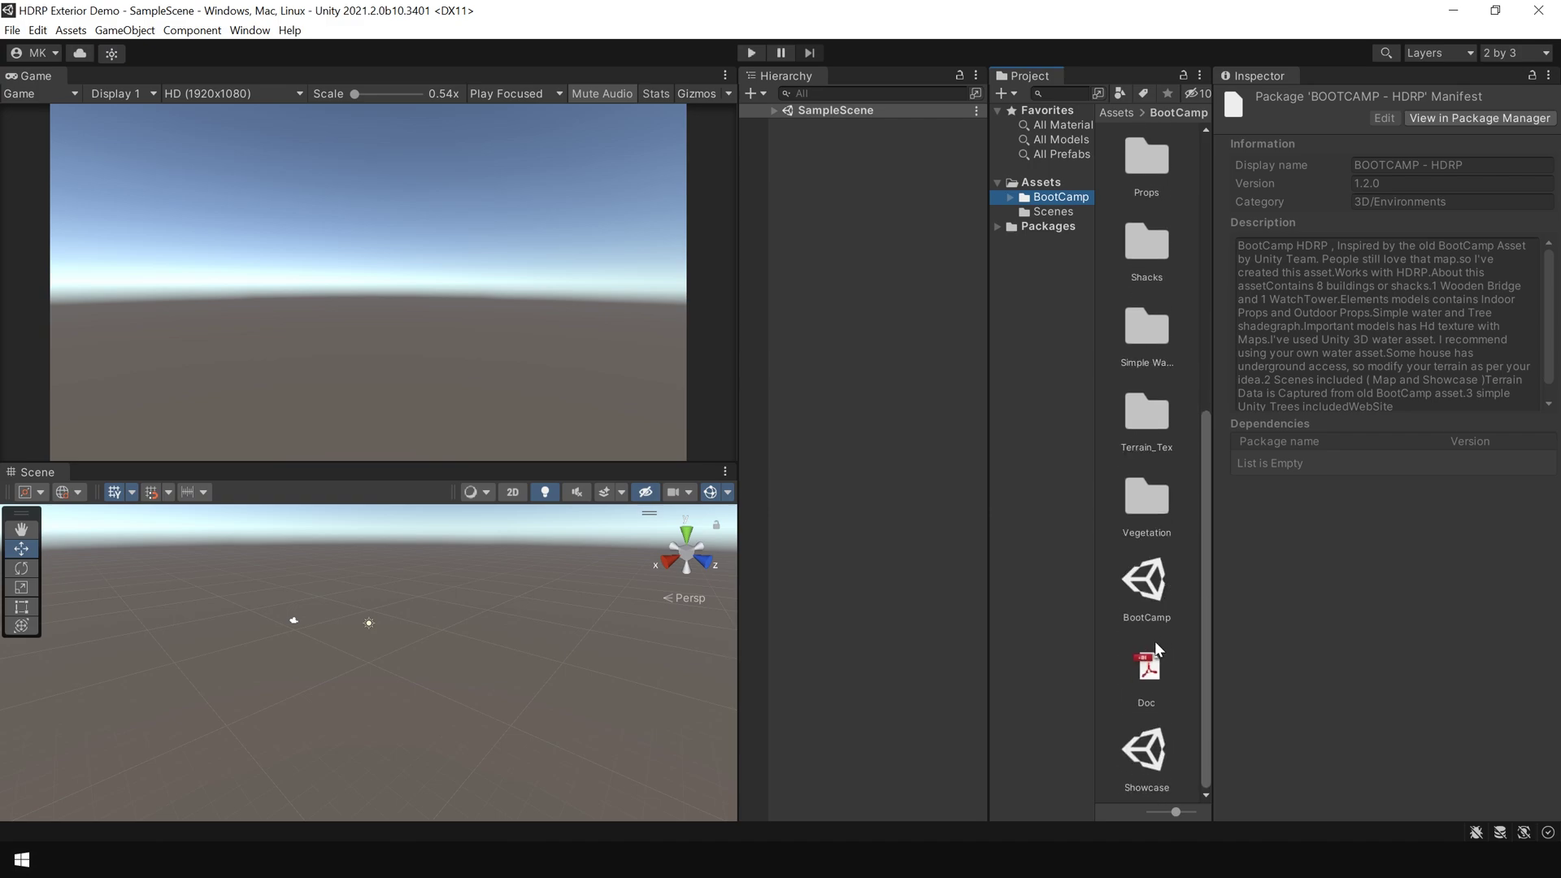
pyautogui.doubleClick(1148, 602)
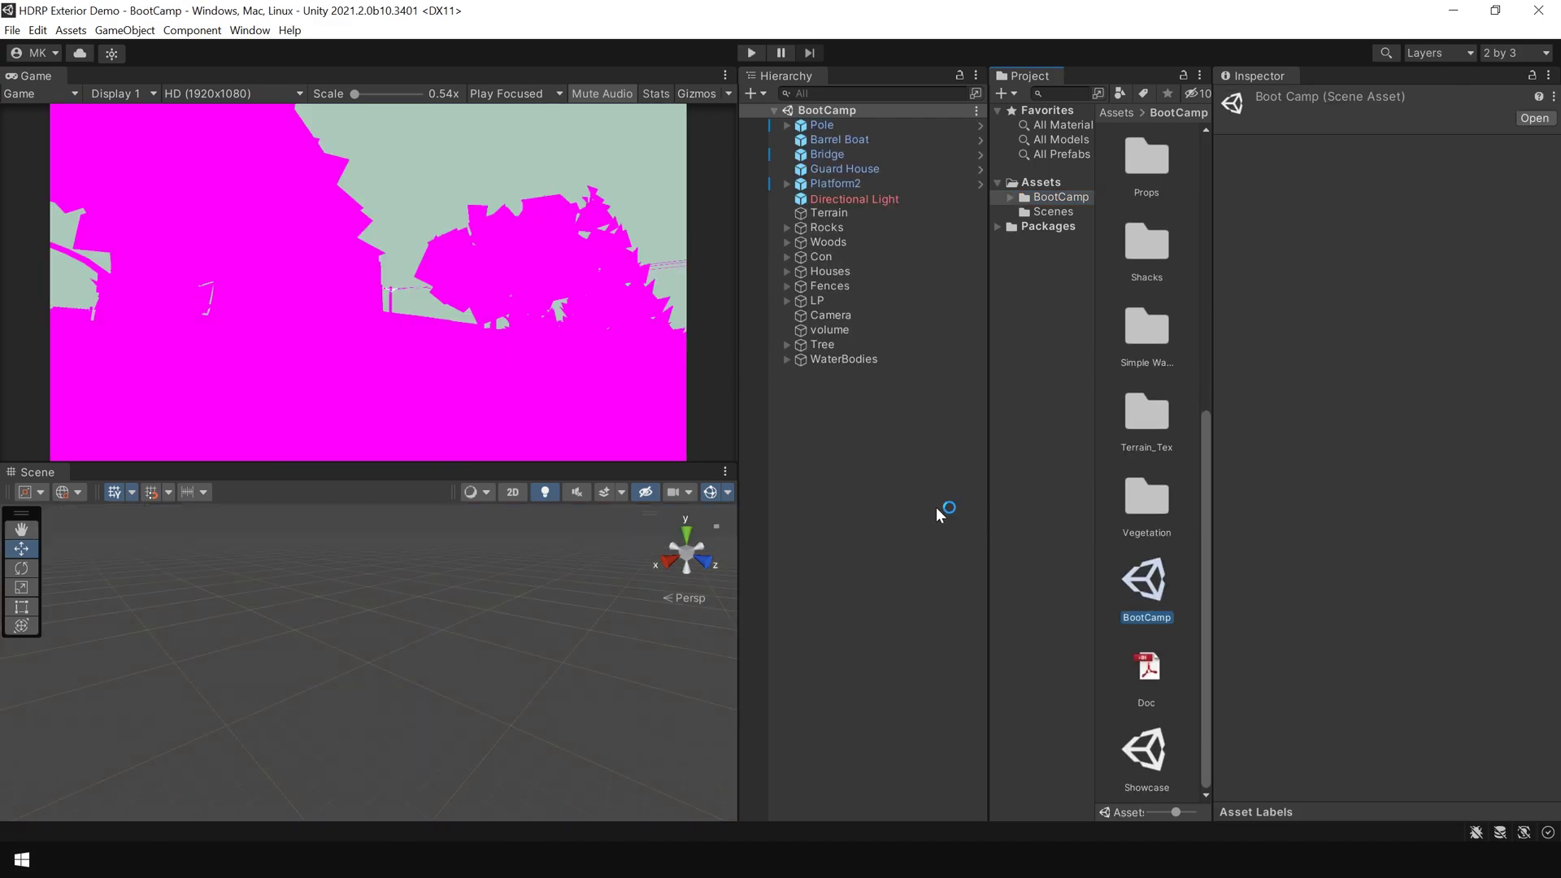
pyautogui.doubleClick(829, 213)
pyautogui.click(558, 611)
pyautogui.scroll(8, 499, 660)
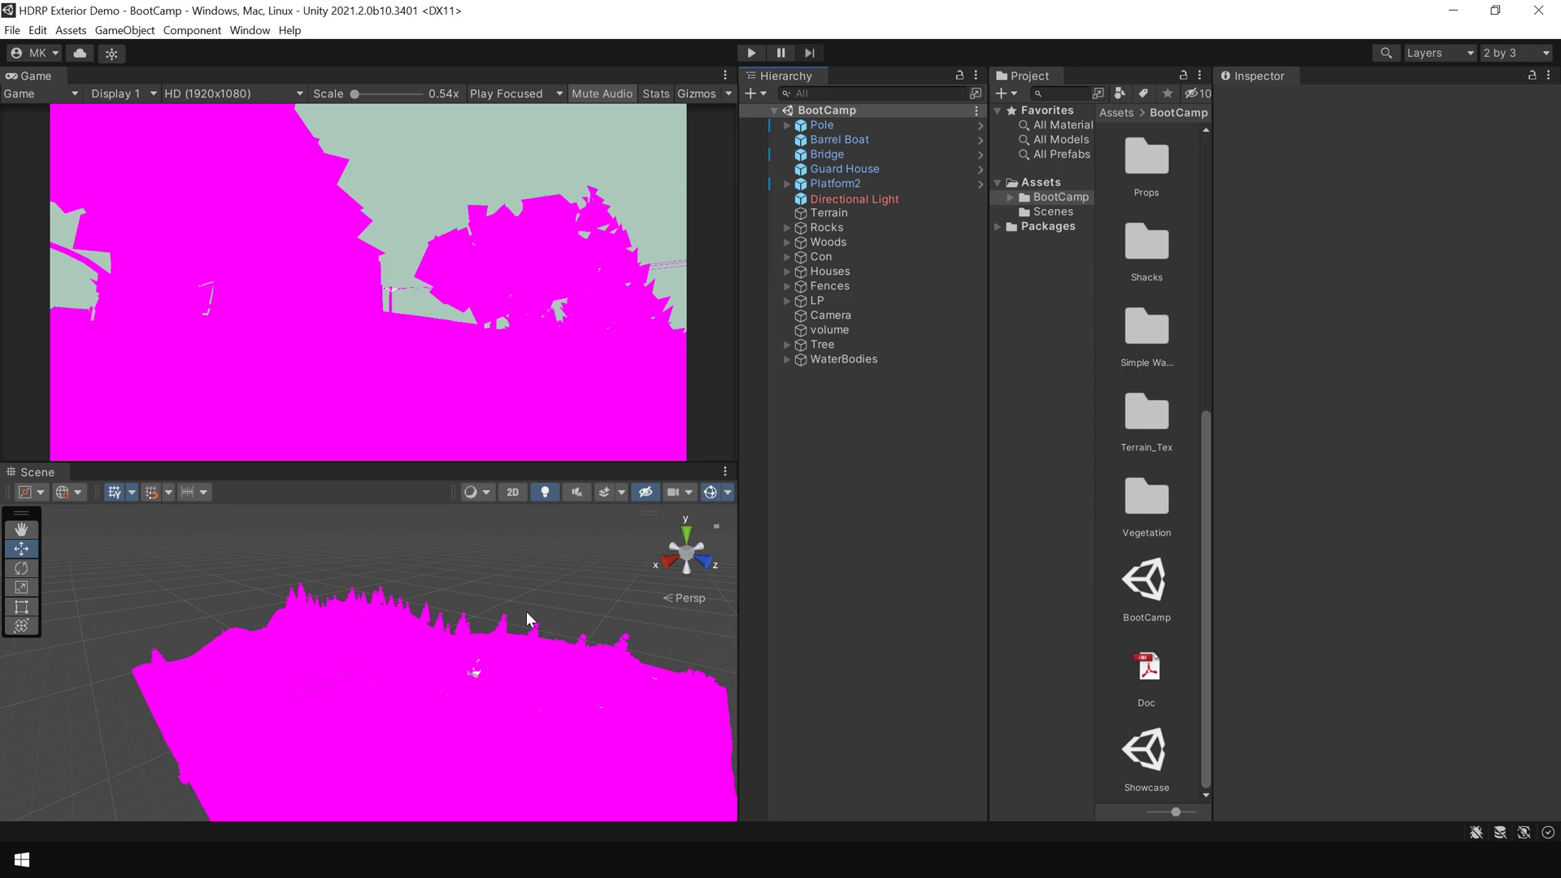
# Step: Install the High Definition RP package from the Unity Registry
pyautogui.click(235, 33)
pyautogui.click(319, 224)
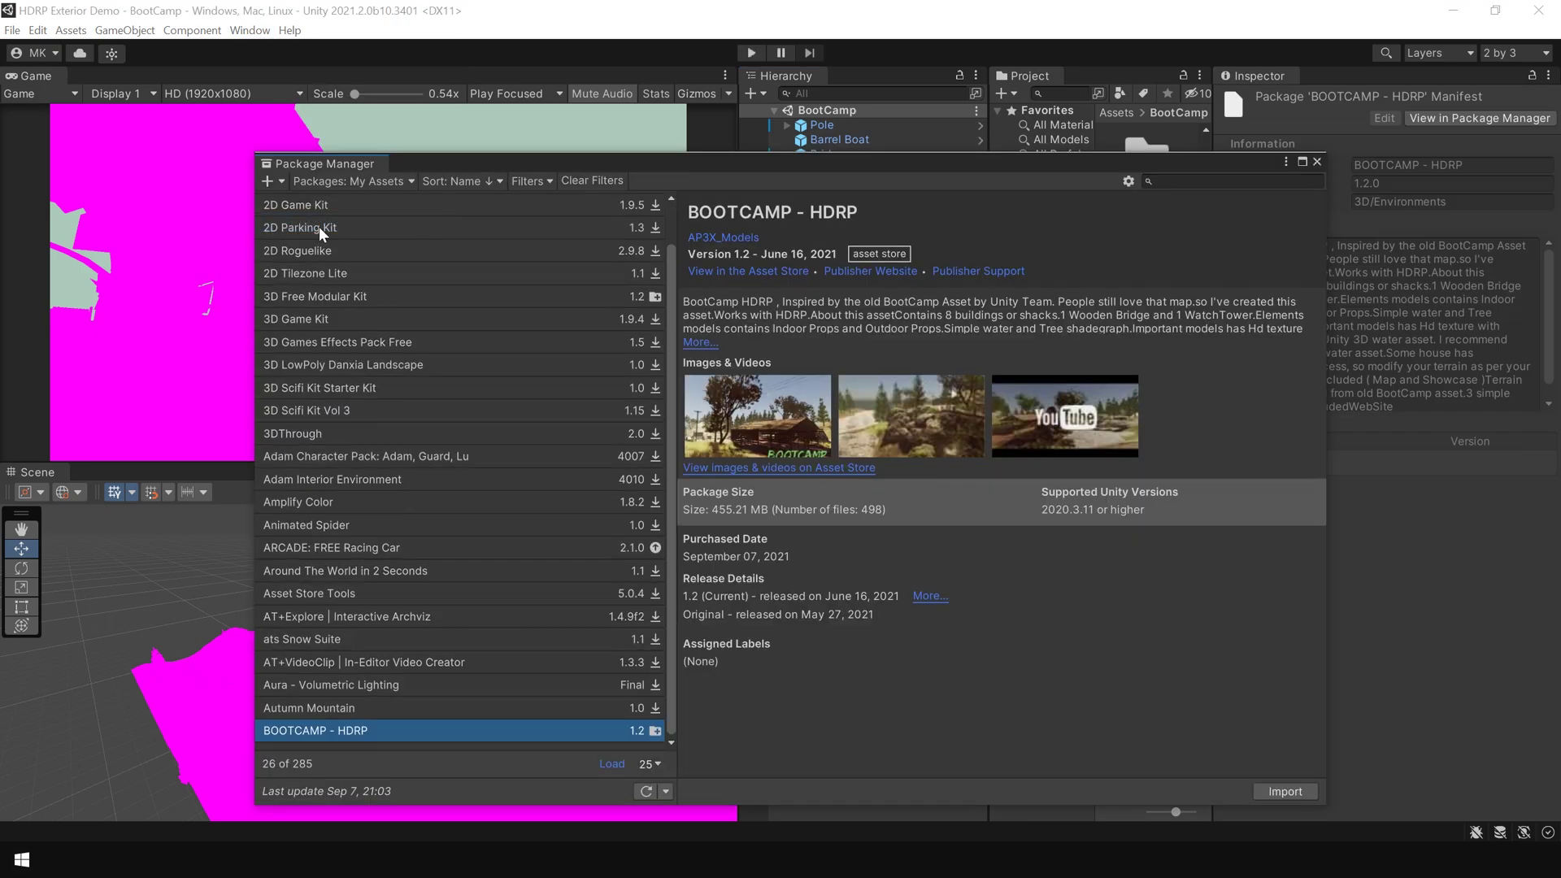
pyautogui.click(392, 182)
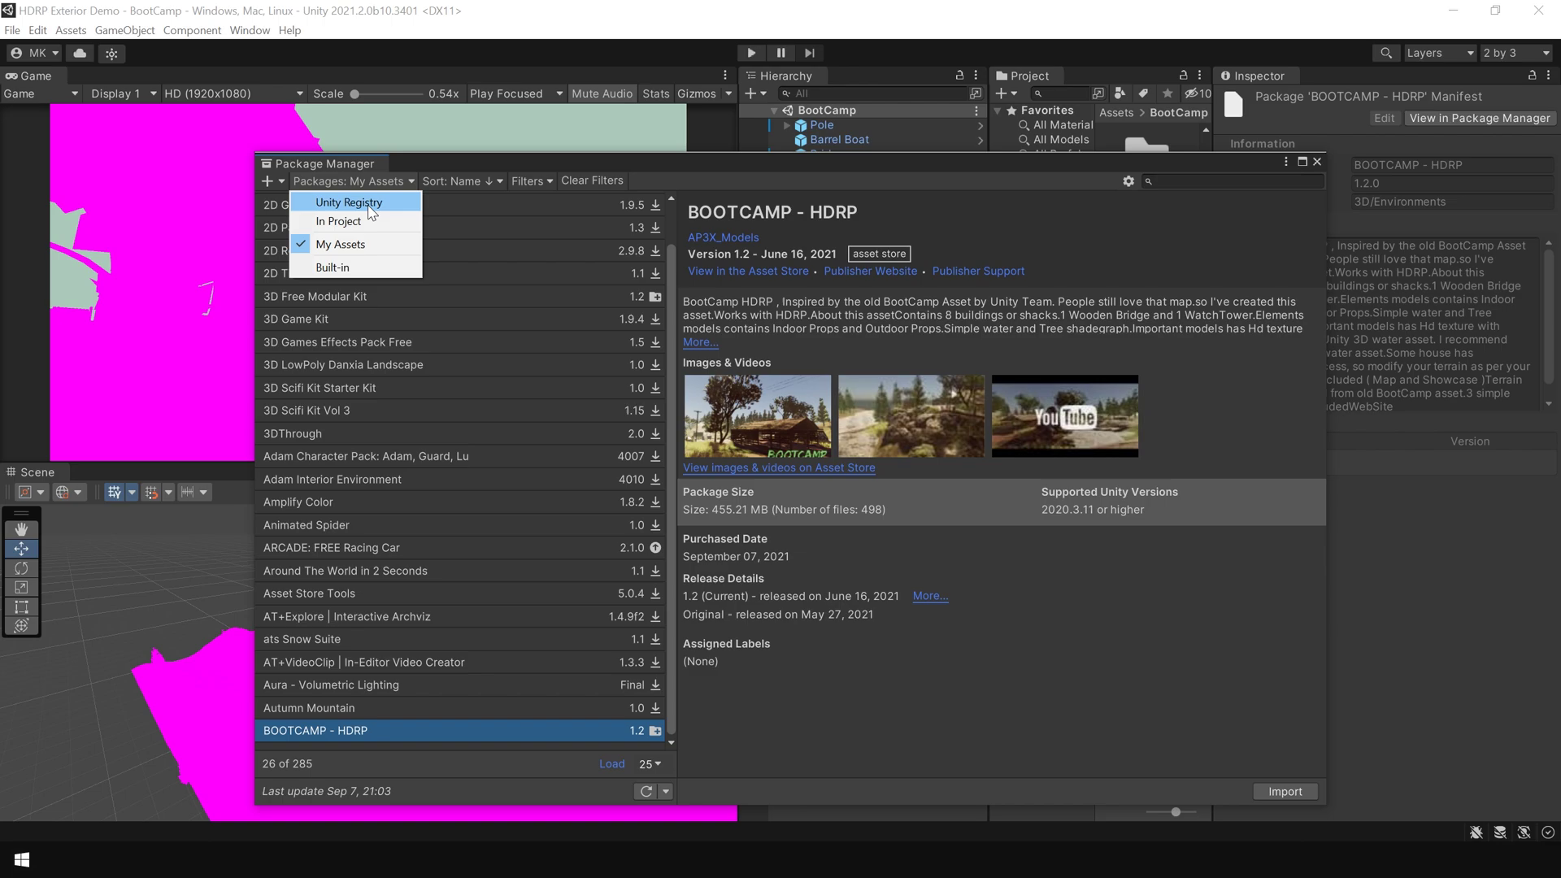
pyautogui.click(349, 203)
pyautogui.moveTo(674, 330); pyautogui.dragTo(695, 566)
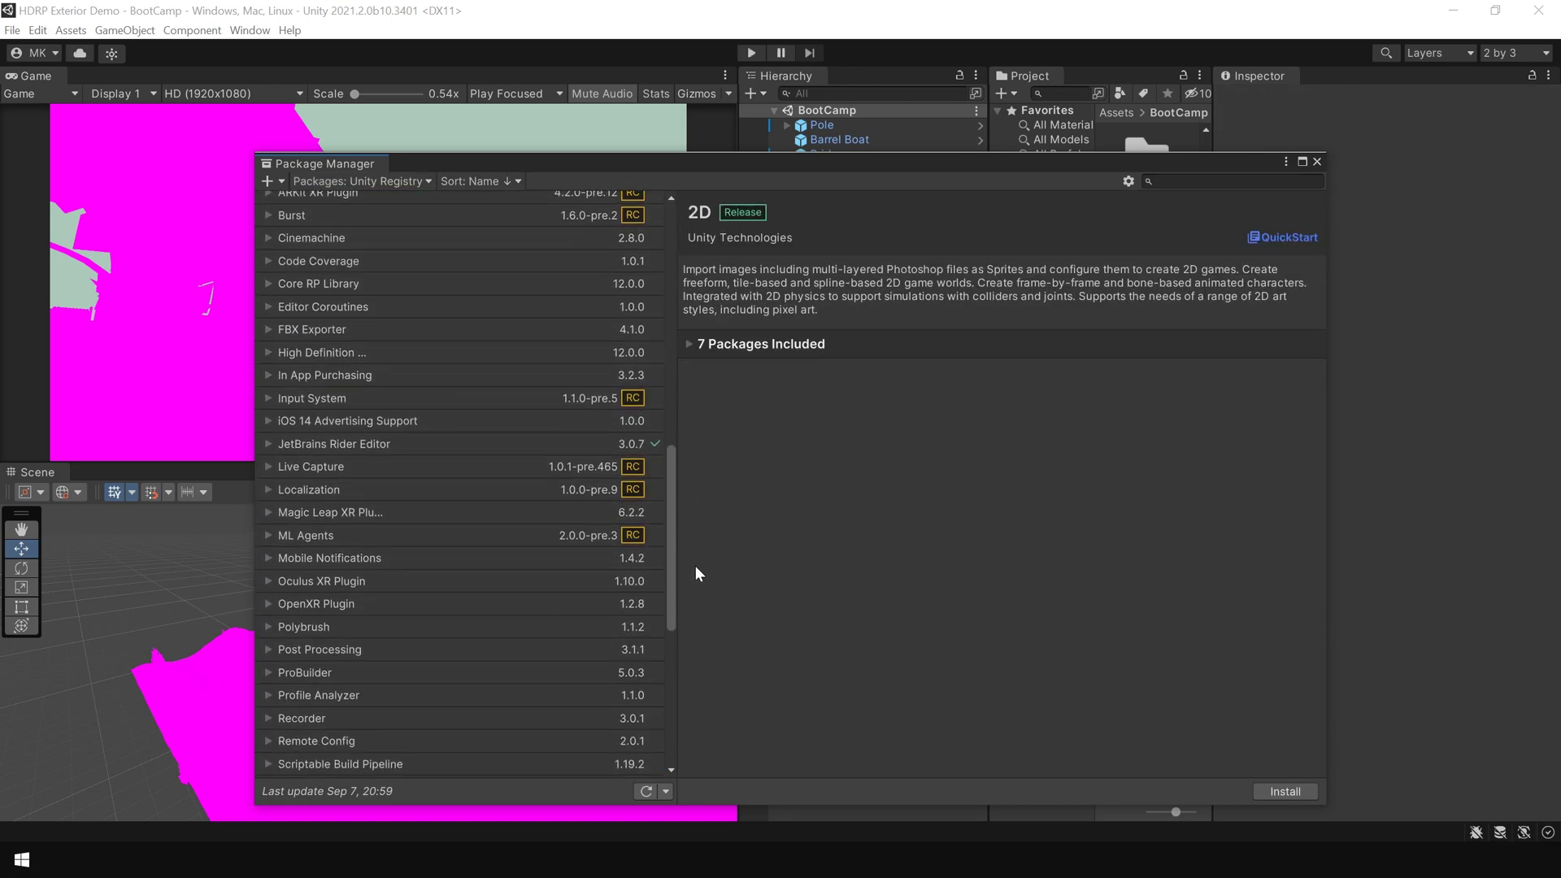
pyautogui.click(320, 350)
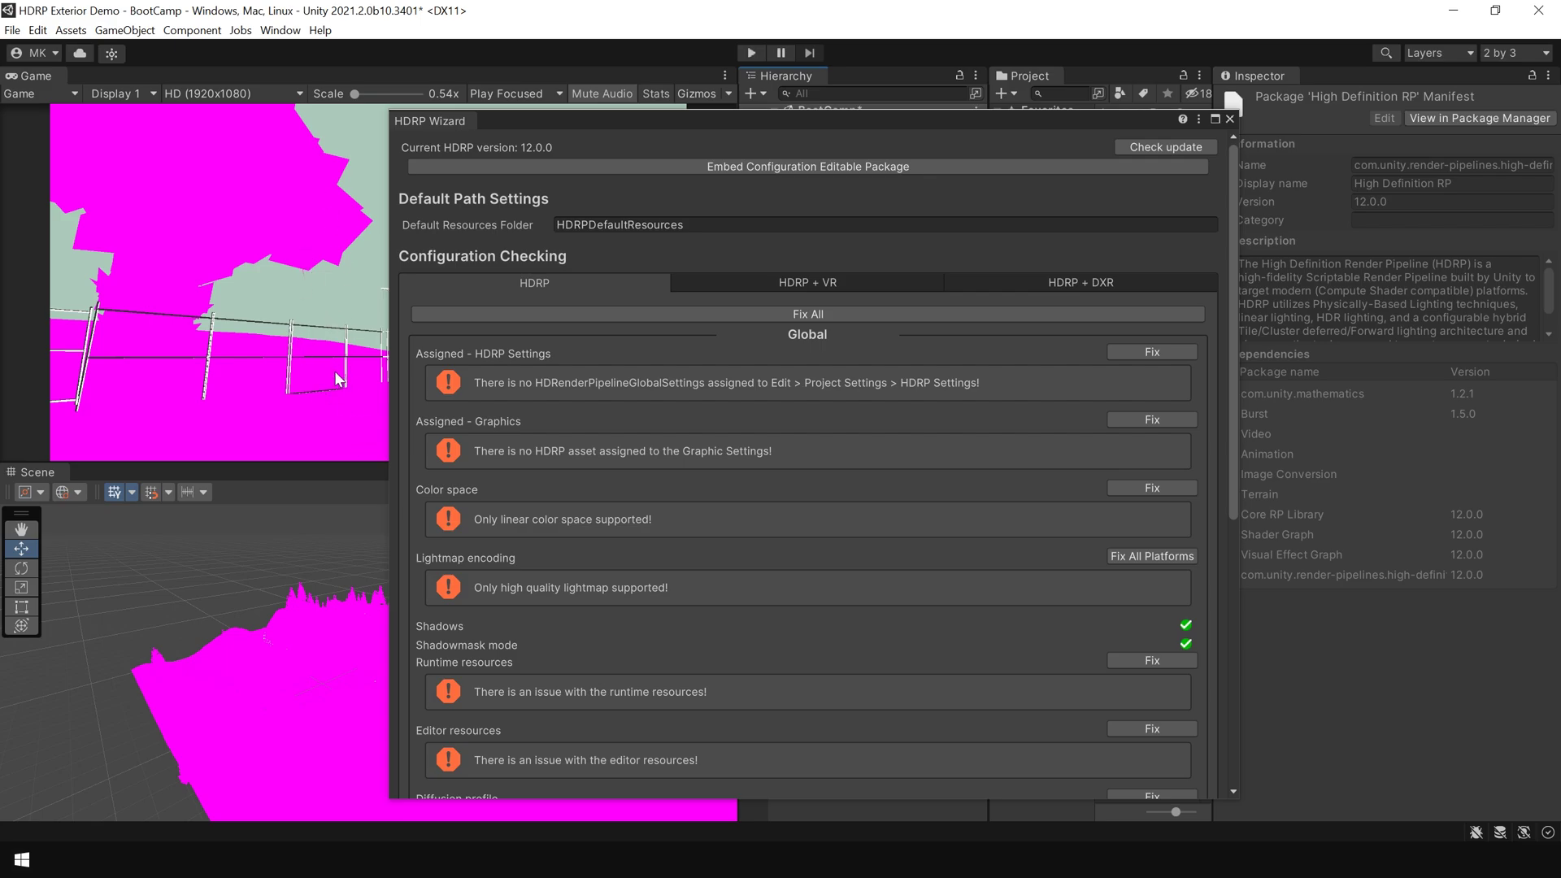
# Step: Fix all HDRP configuration issues in the HDRP Wizard, embed the editable configuration package, and close the wizard
pyautogui.click(842, 314)
pyautogui.click(782, 456)
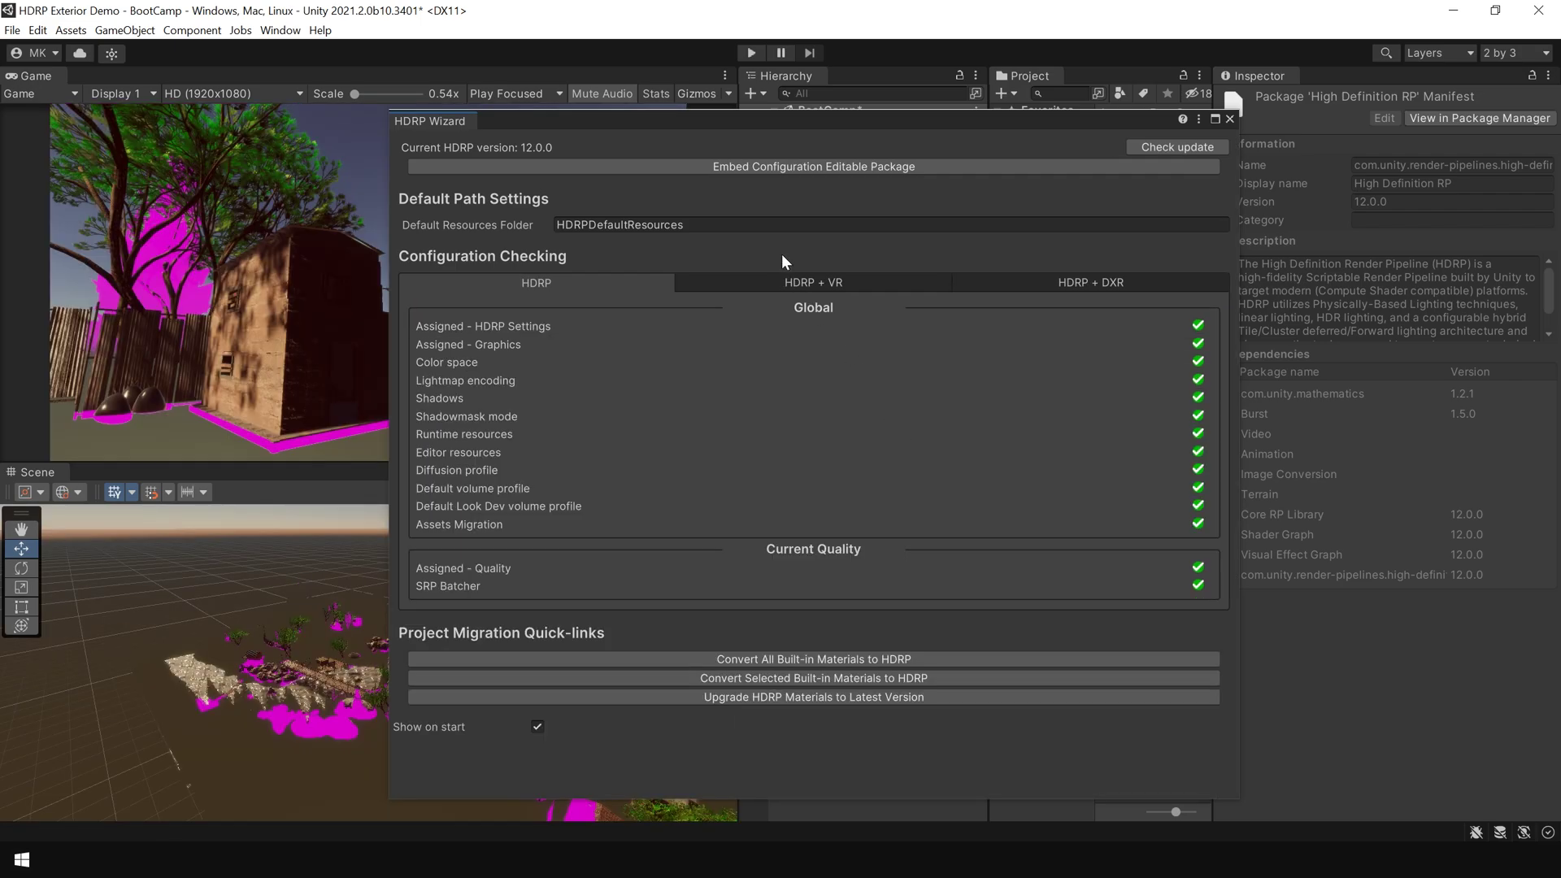
pyautogui.click(808, 167)
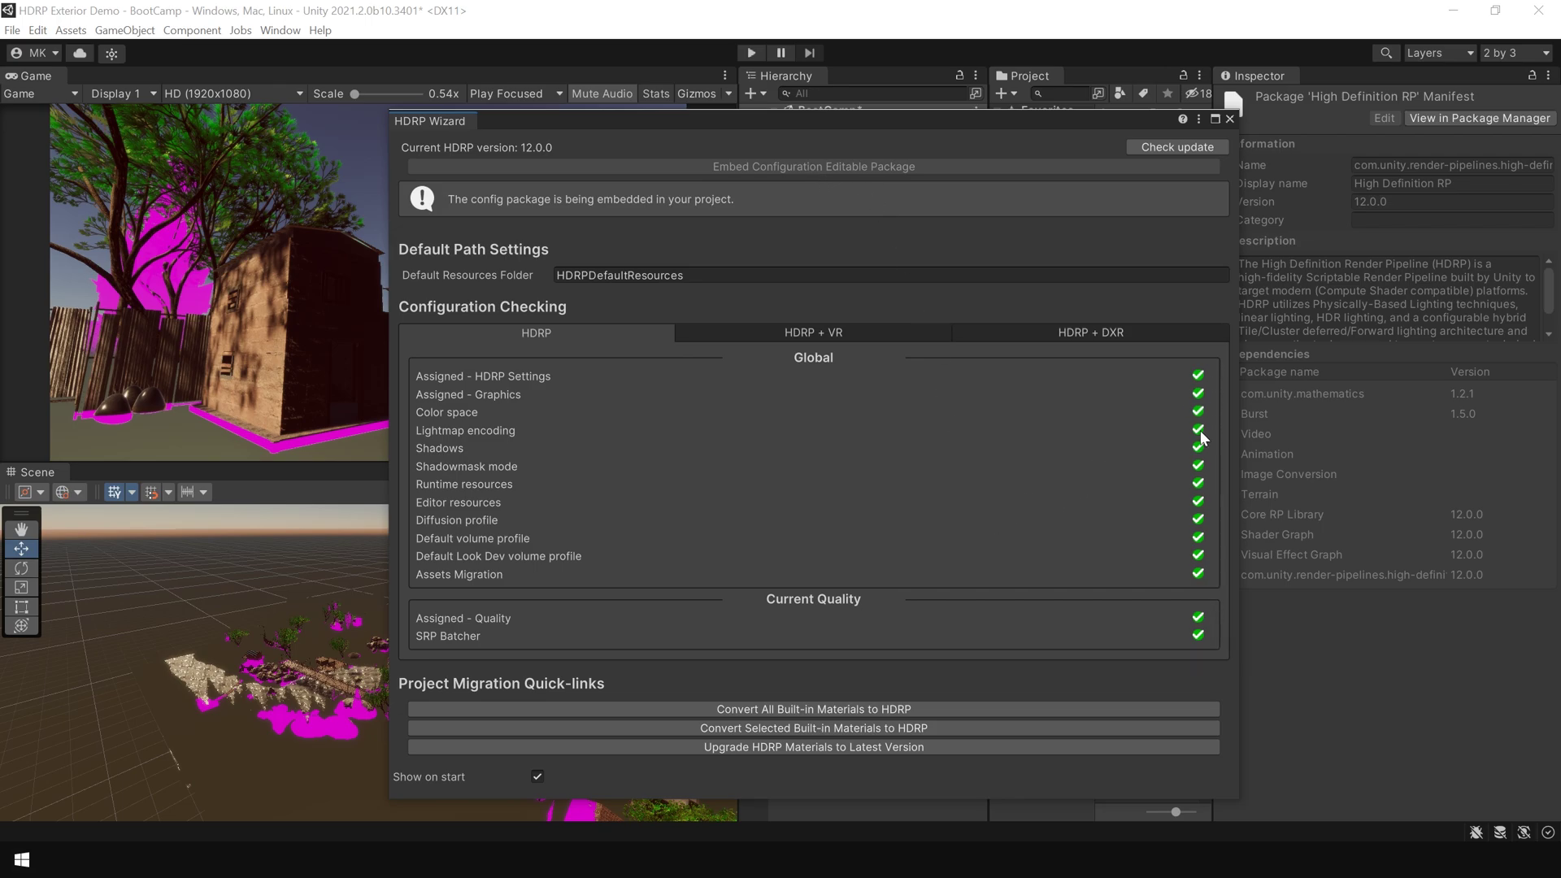
pyautogui.click(1229, 119)
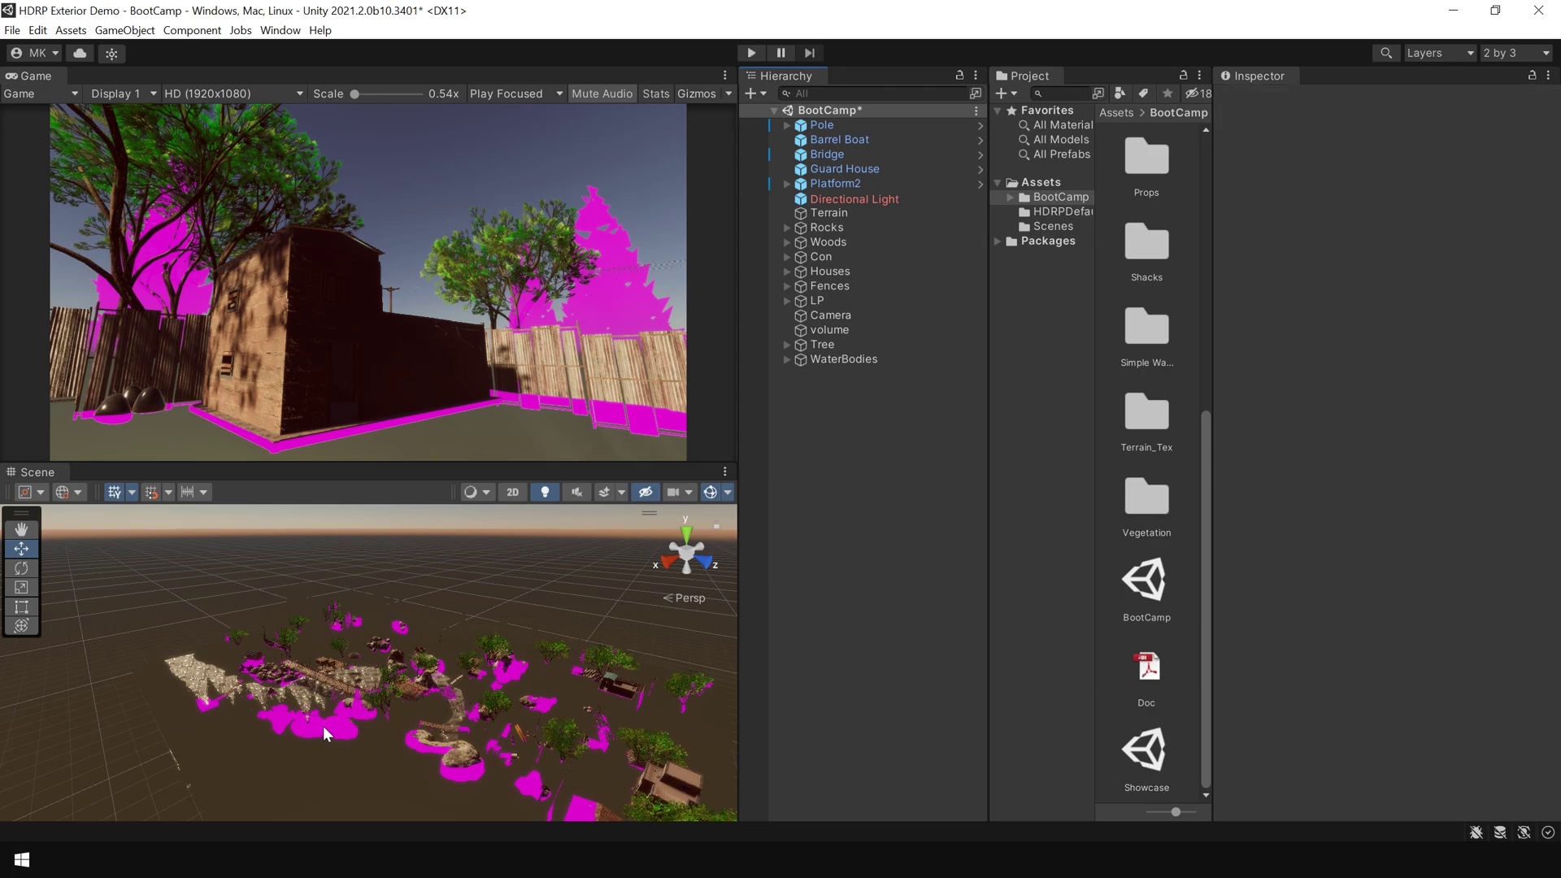
# Step: Select the scene's Terrain object and open its Terrain Settings
pyautogui.keyDown('alt'); pyautogui.moveTo(557, 602); pyautogui.dragTo(498, 732); pyautogui.keyUp('alt')
pyautogui.scroll(4, 411, 641)
pyautogui.scroll(3, 498, 732)
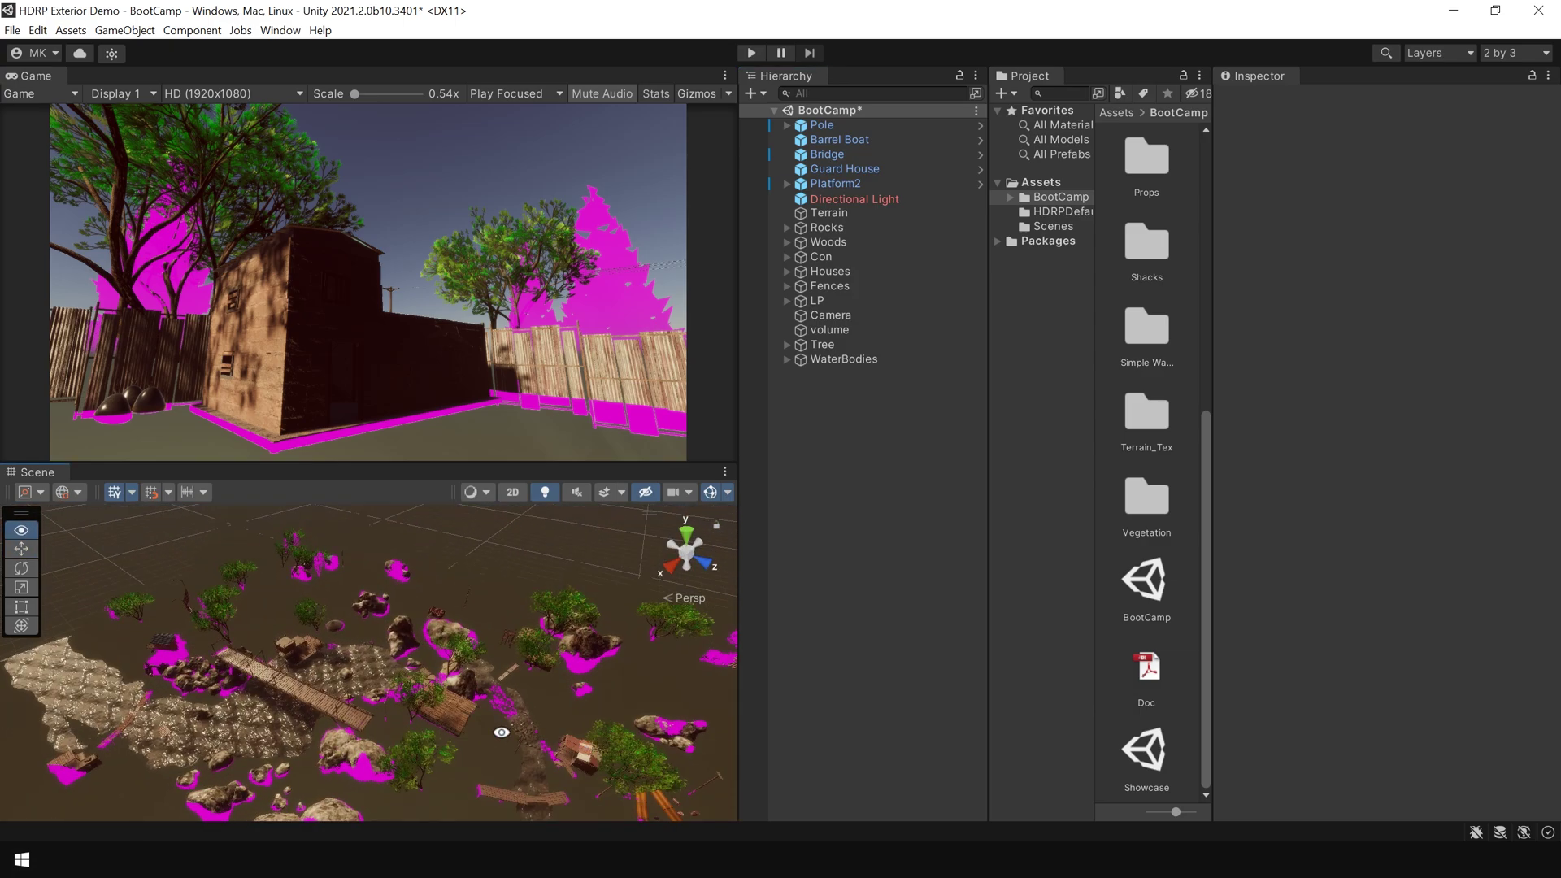
pyautogui.moveTo(498, 731); pyautogui.dragTo(369, 645, button='middle')
pyautogui.keyDown('alt'); pyautogui.moveTo(370, 645); pyautogui.dragTo(466, 690); pyautogui.keyUp('alt')
pyautogui.moveTo(467, 690); pyautogui.dragTo(549, 655, button='middle')
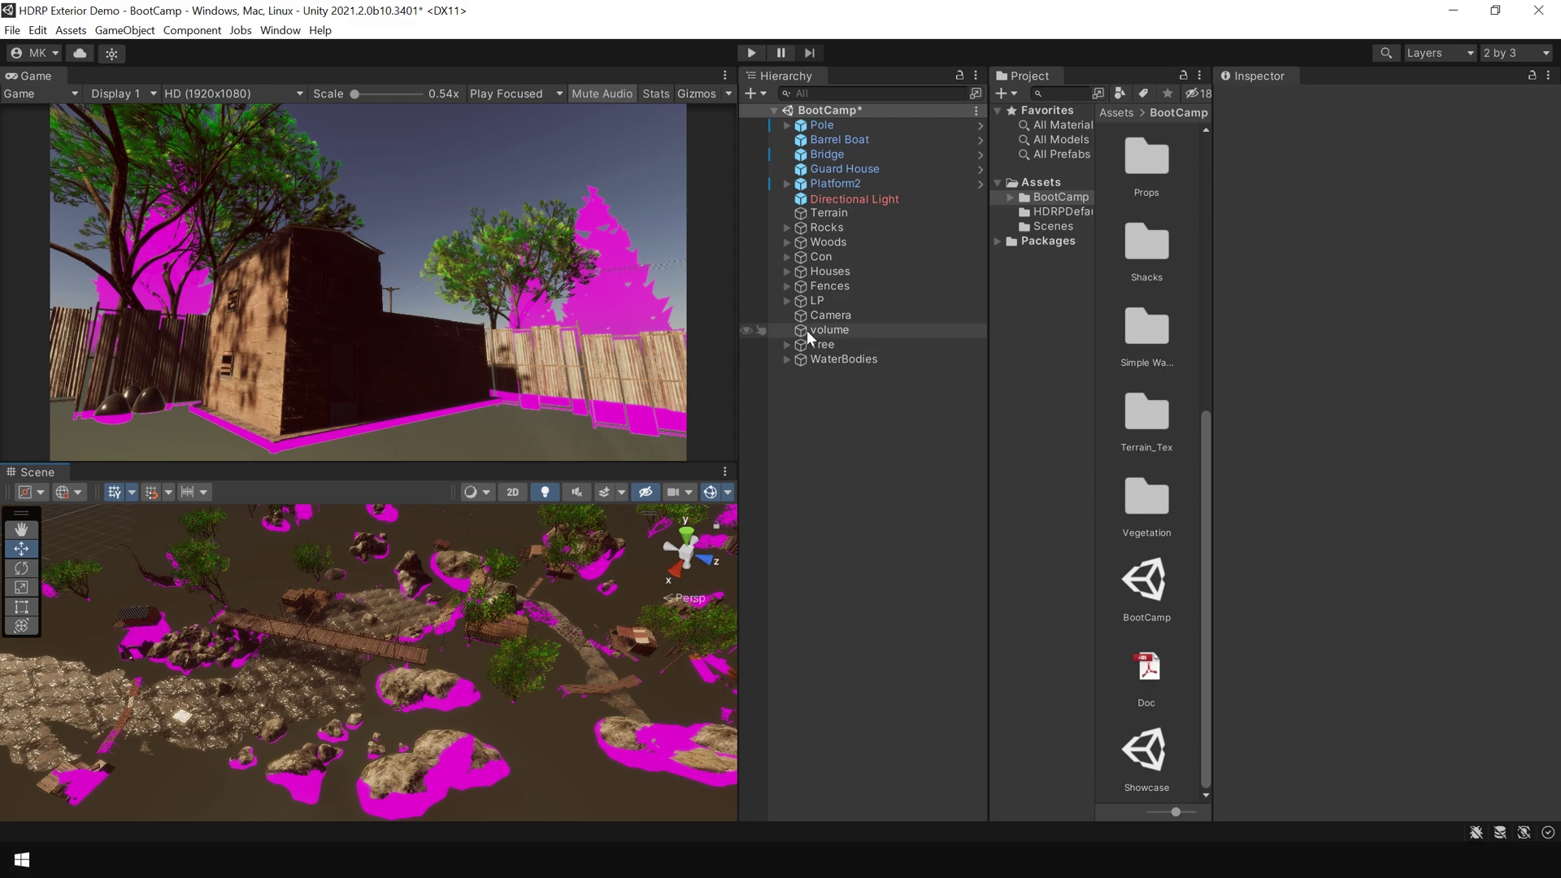
pyautogui.click(847, 213)
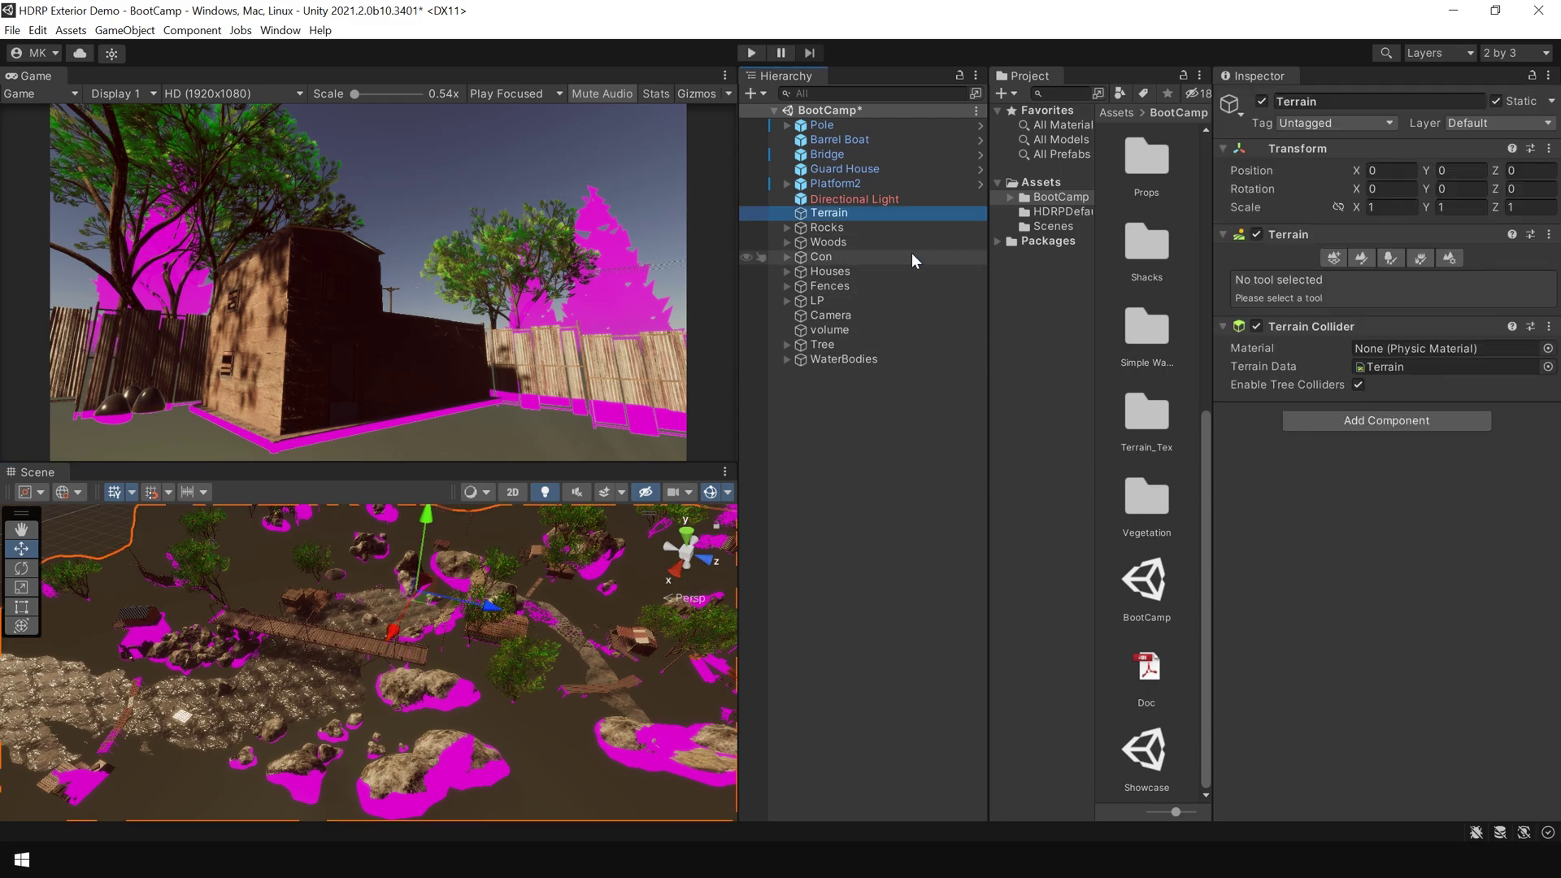
pyautogui.click(1449, 259)
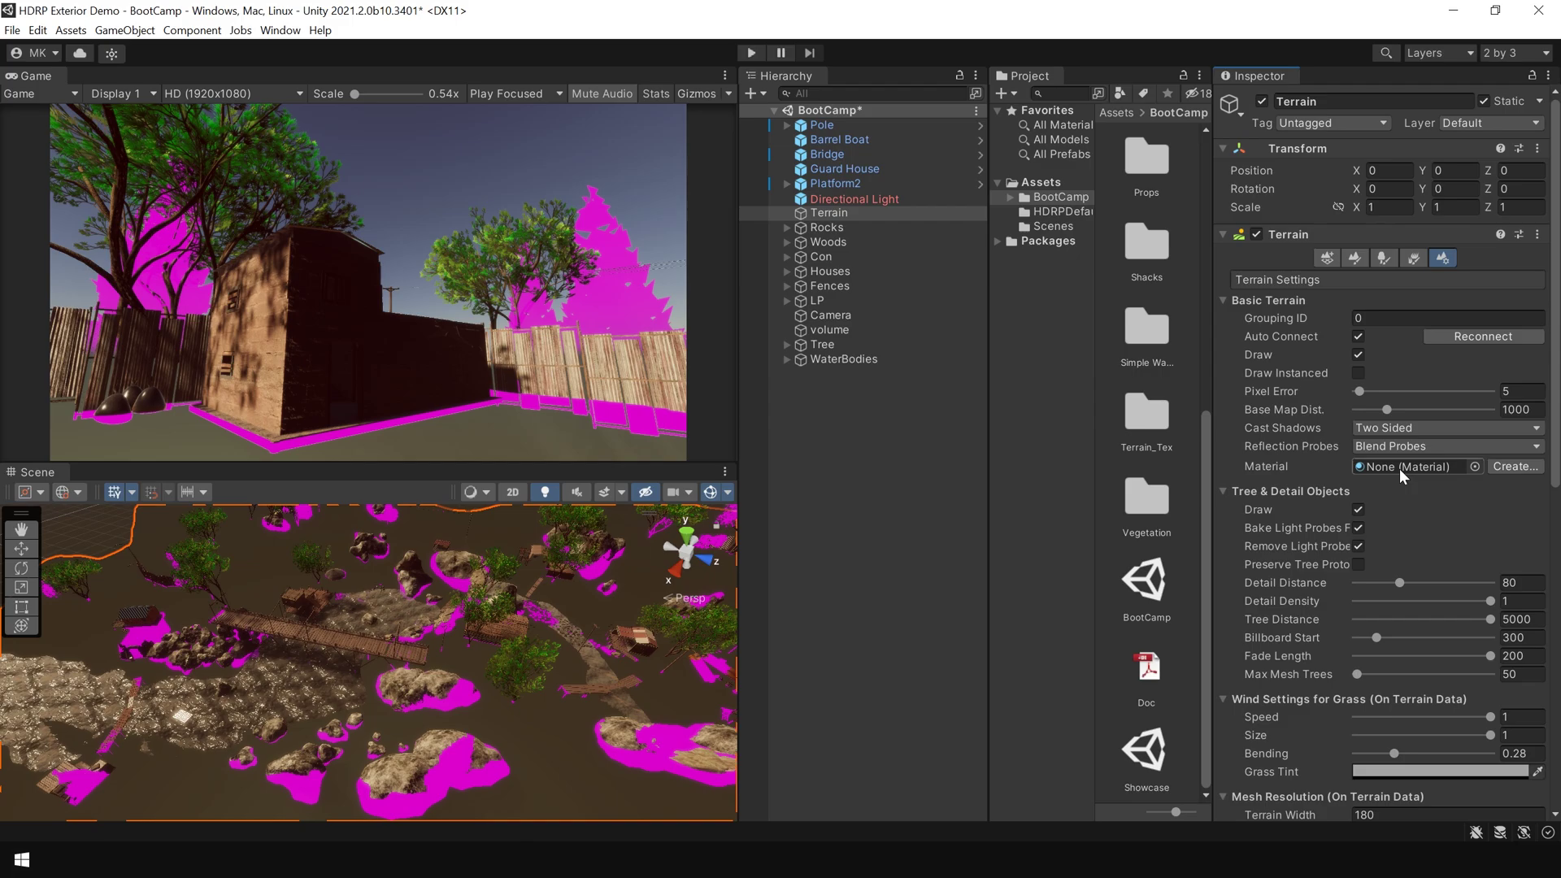
# Step: Create a material named "HDRP Terrain" in the BootCamp assets folder
pyautogui.rightClick(1183, 479)
pyautogui.moveTo(1227, 61)
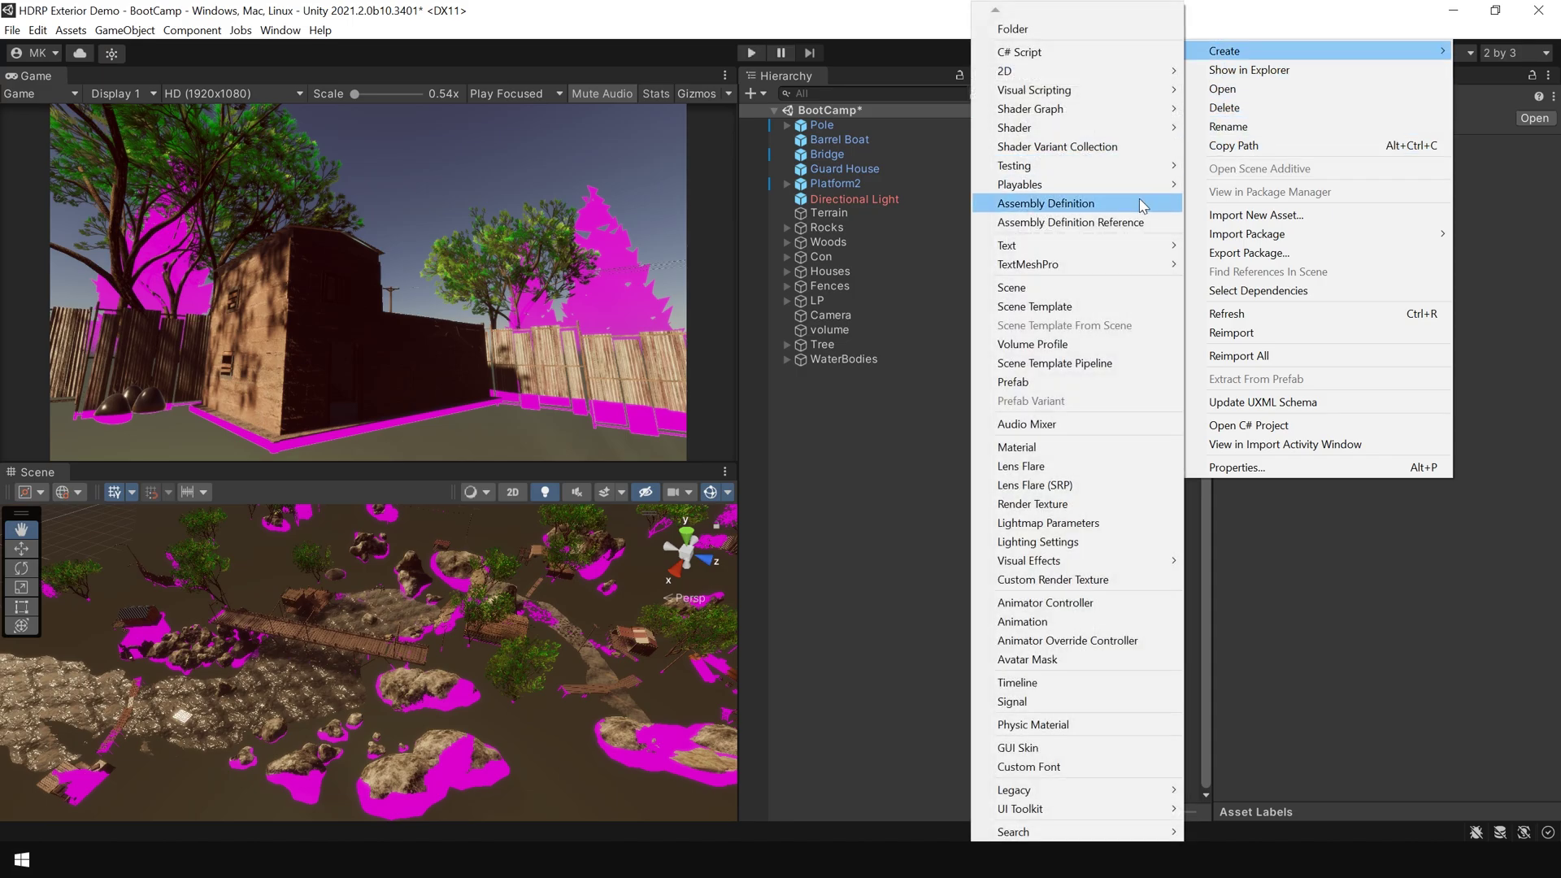
pyautogui.click(1056, 447)
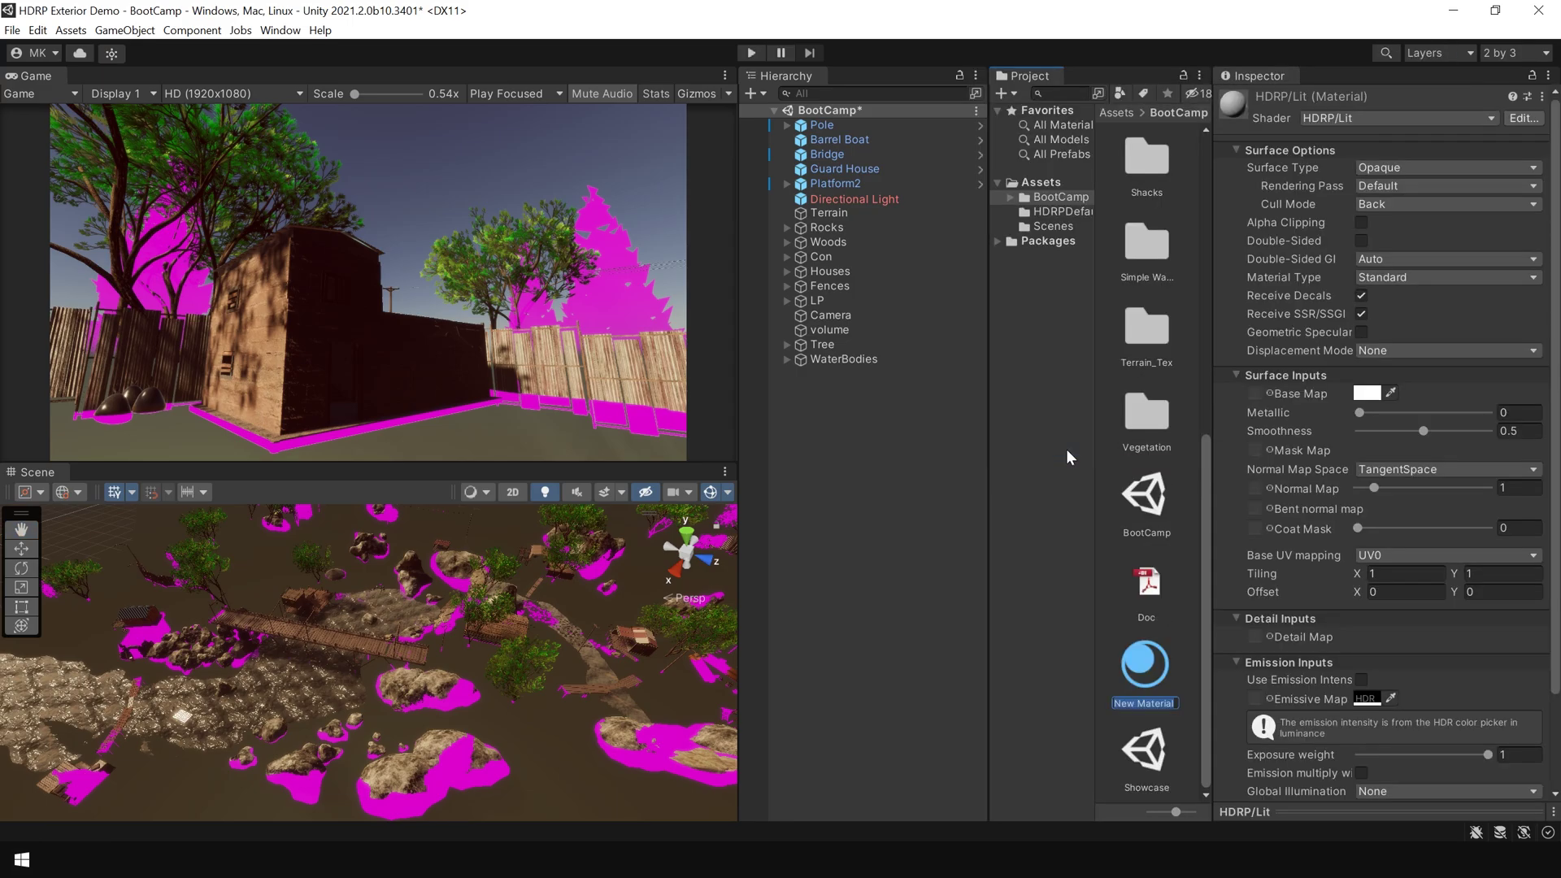
pyautogui.write('HDRP Terrain')
pyautogui.press('Return')
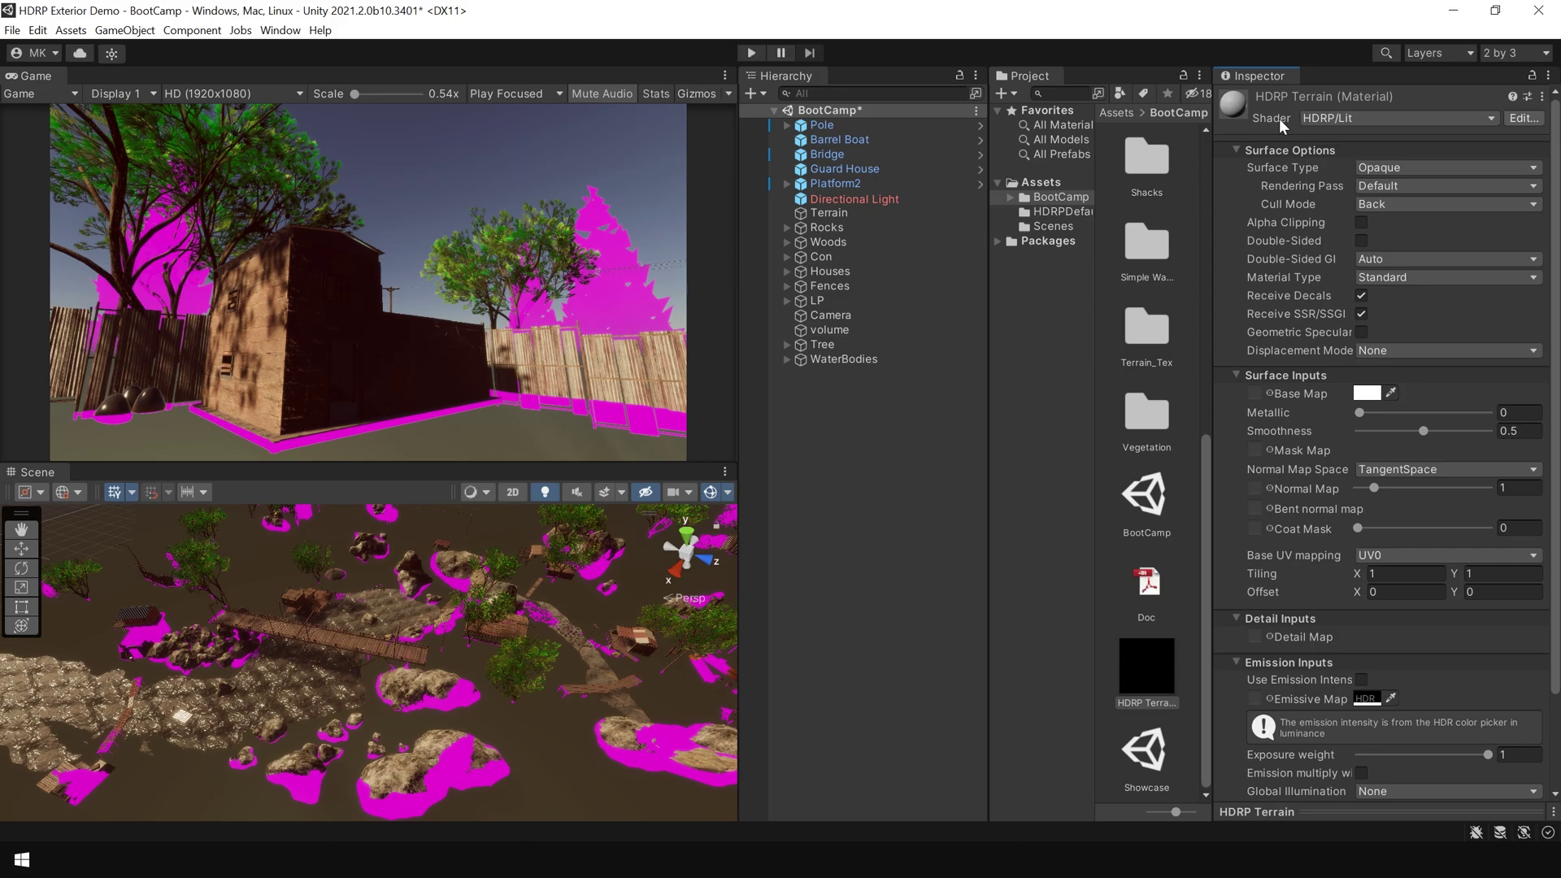
# Step: Set the HDRP Terrain material's shader to HDRP/TerrainLit
pyautogui.click(1340, 114)
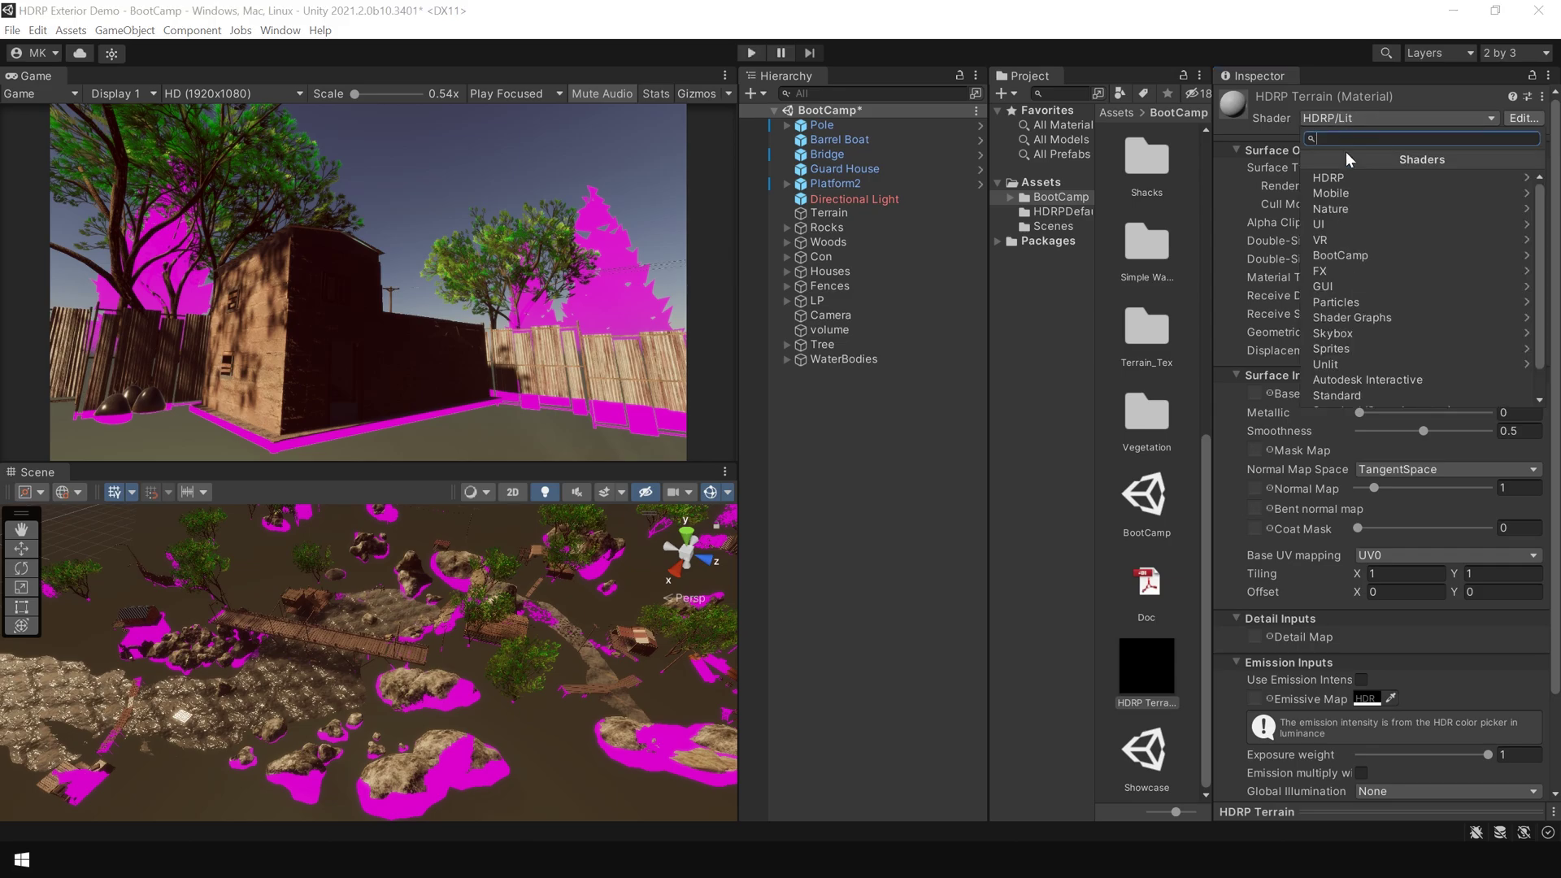
pyautogui.click(1348, 179)
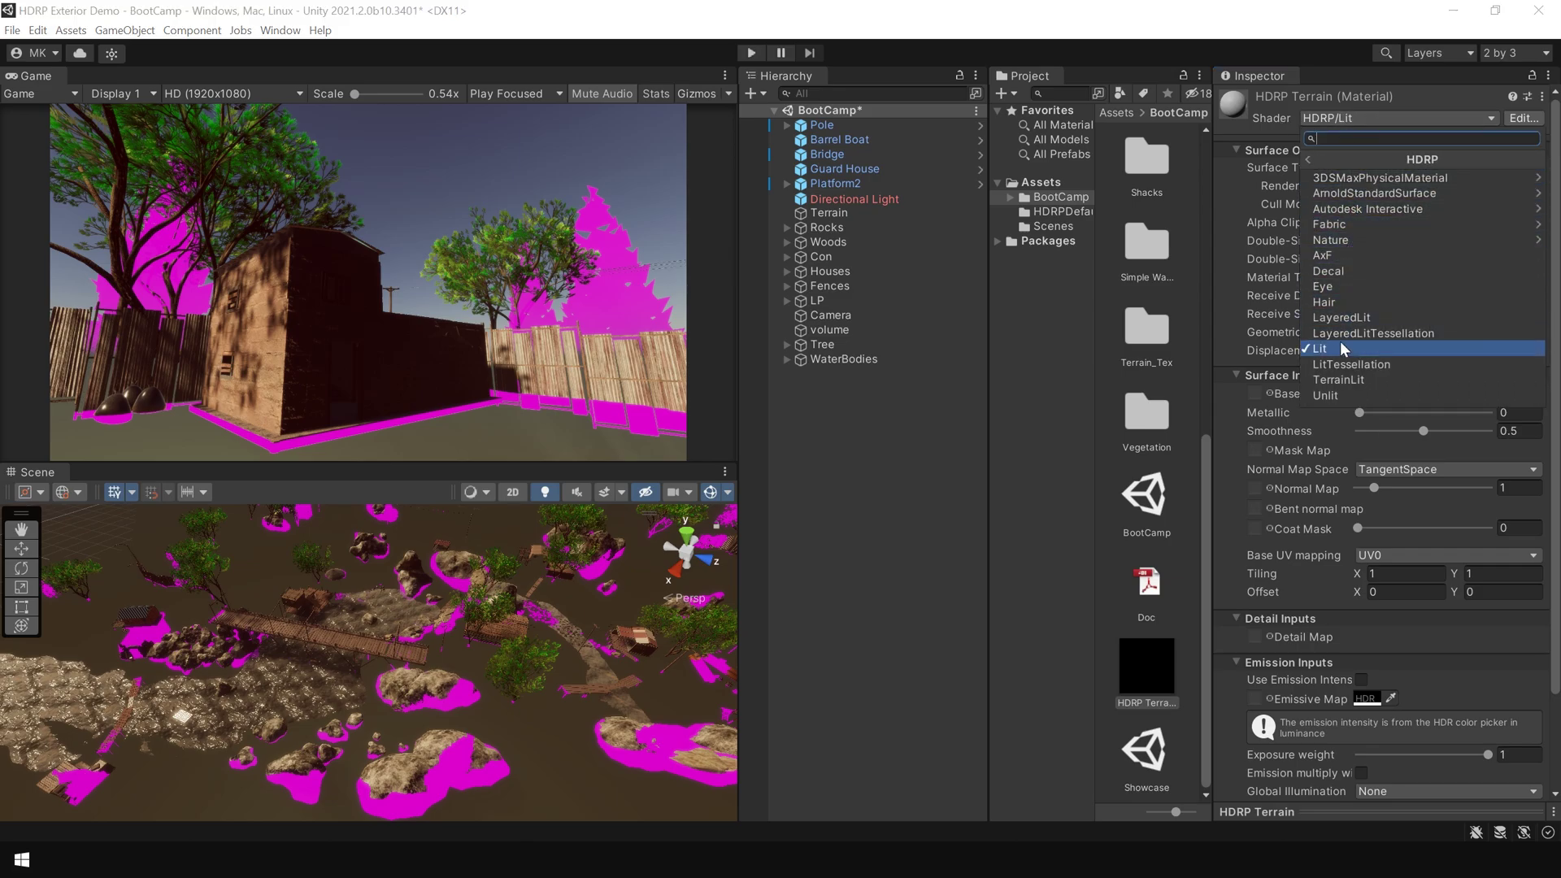
pyautogui.click(1342, 379)
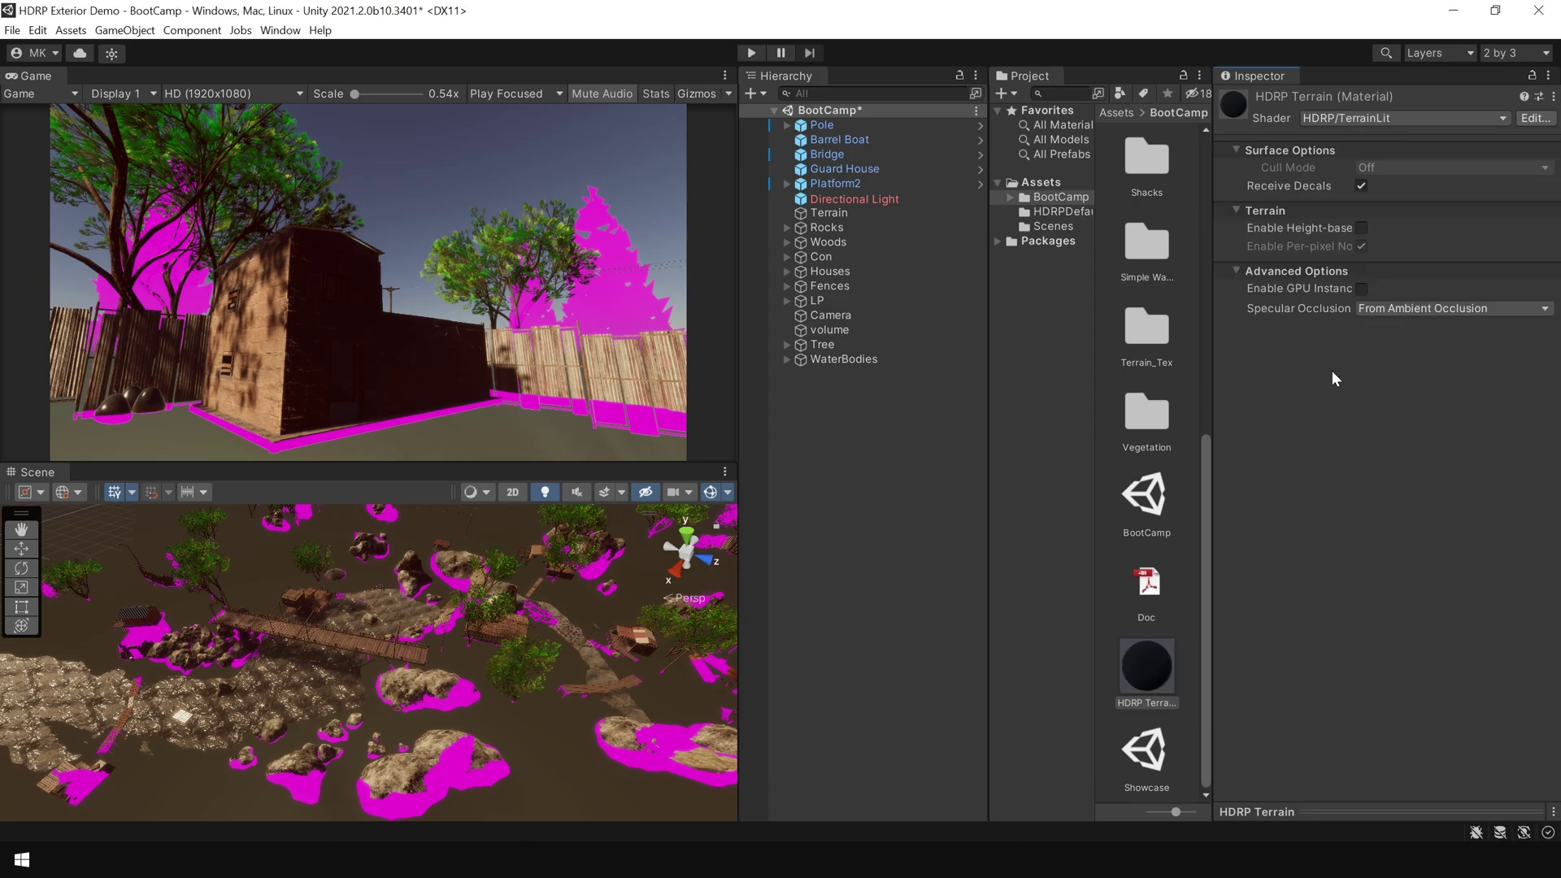
# Step: Assign the HDRP Terrain material to the Terrain object's Material setting and deselect the object
pyautogui.click(839, 212)
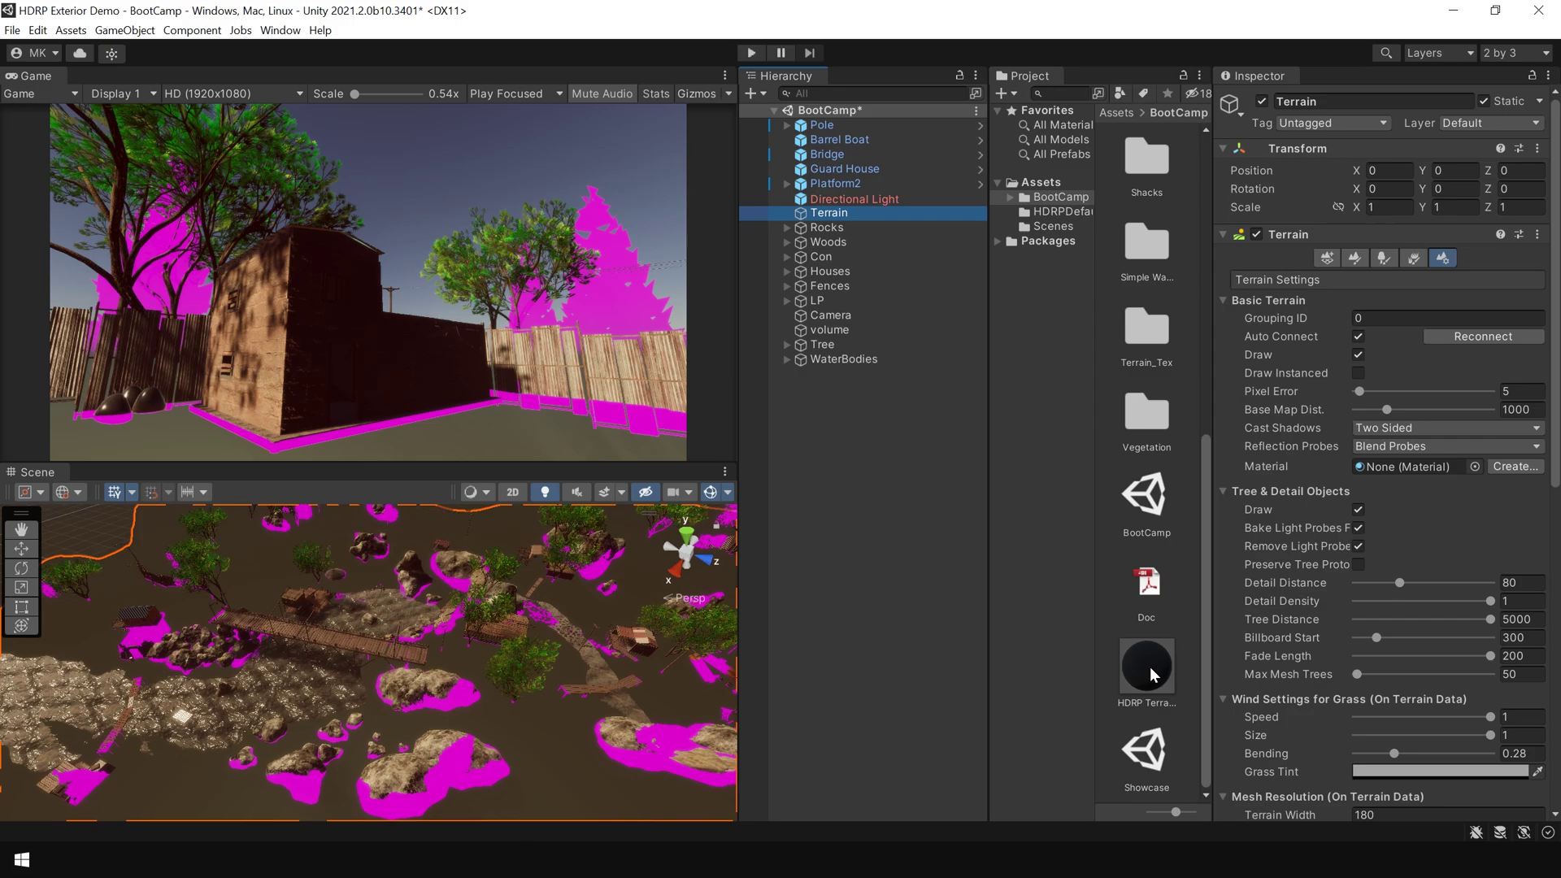
pyautogui.moveTo(1153, 674); pyautogui.dragTo(1399, 470)
pyautogui.click(866, 608)
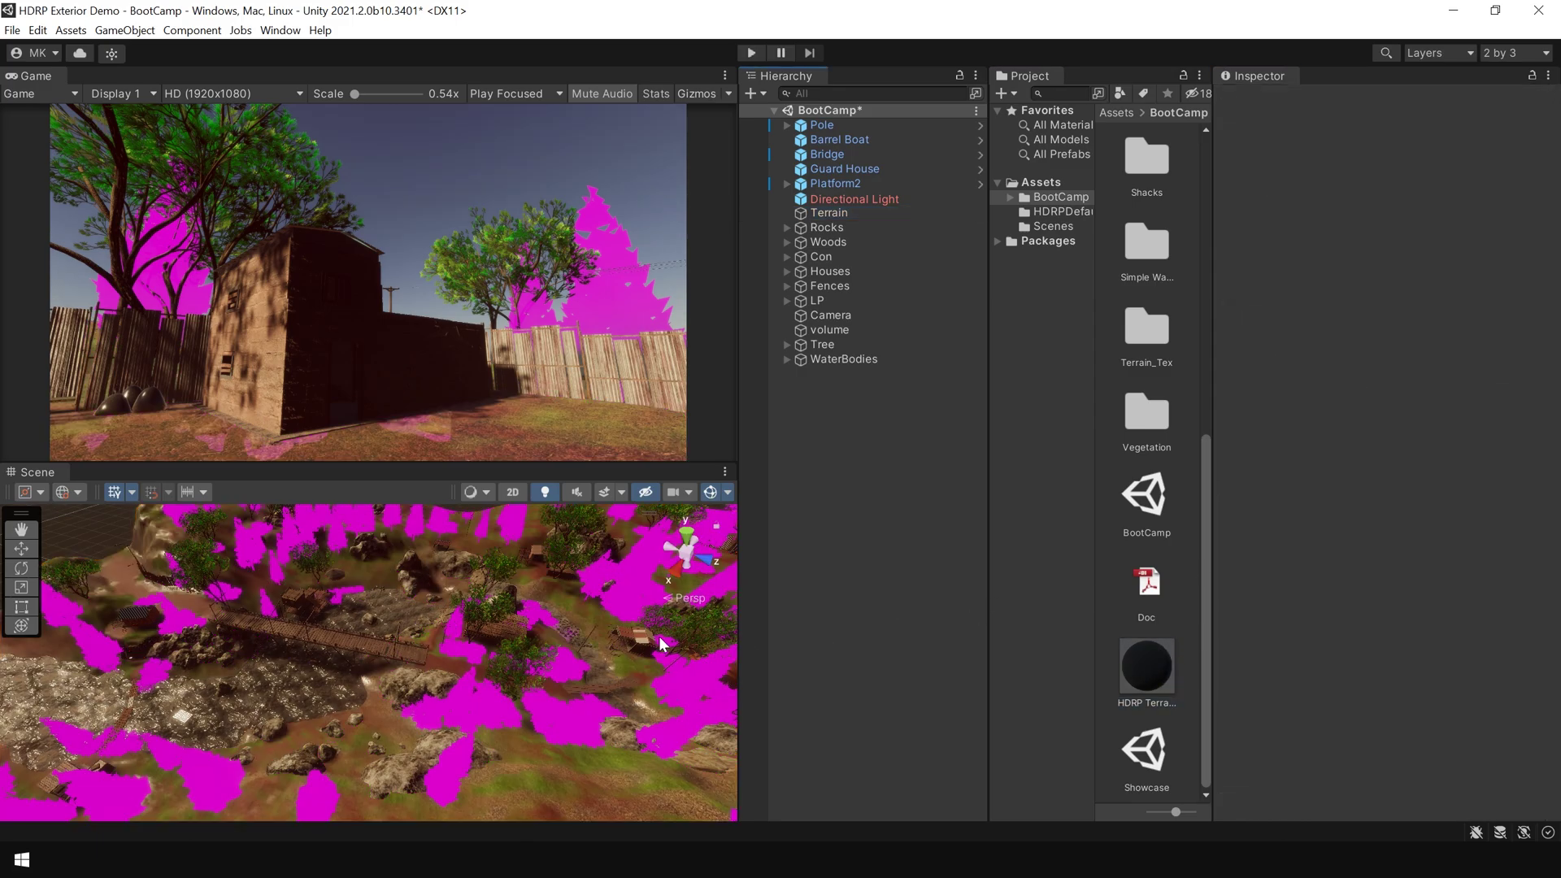
# Step: Refresh the tree prototypes in the Terrain object's Paint Trees settings
pyautogui.hotkey('shift', 'space')
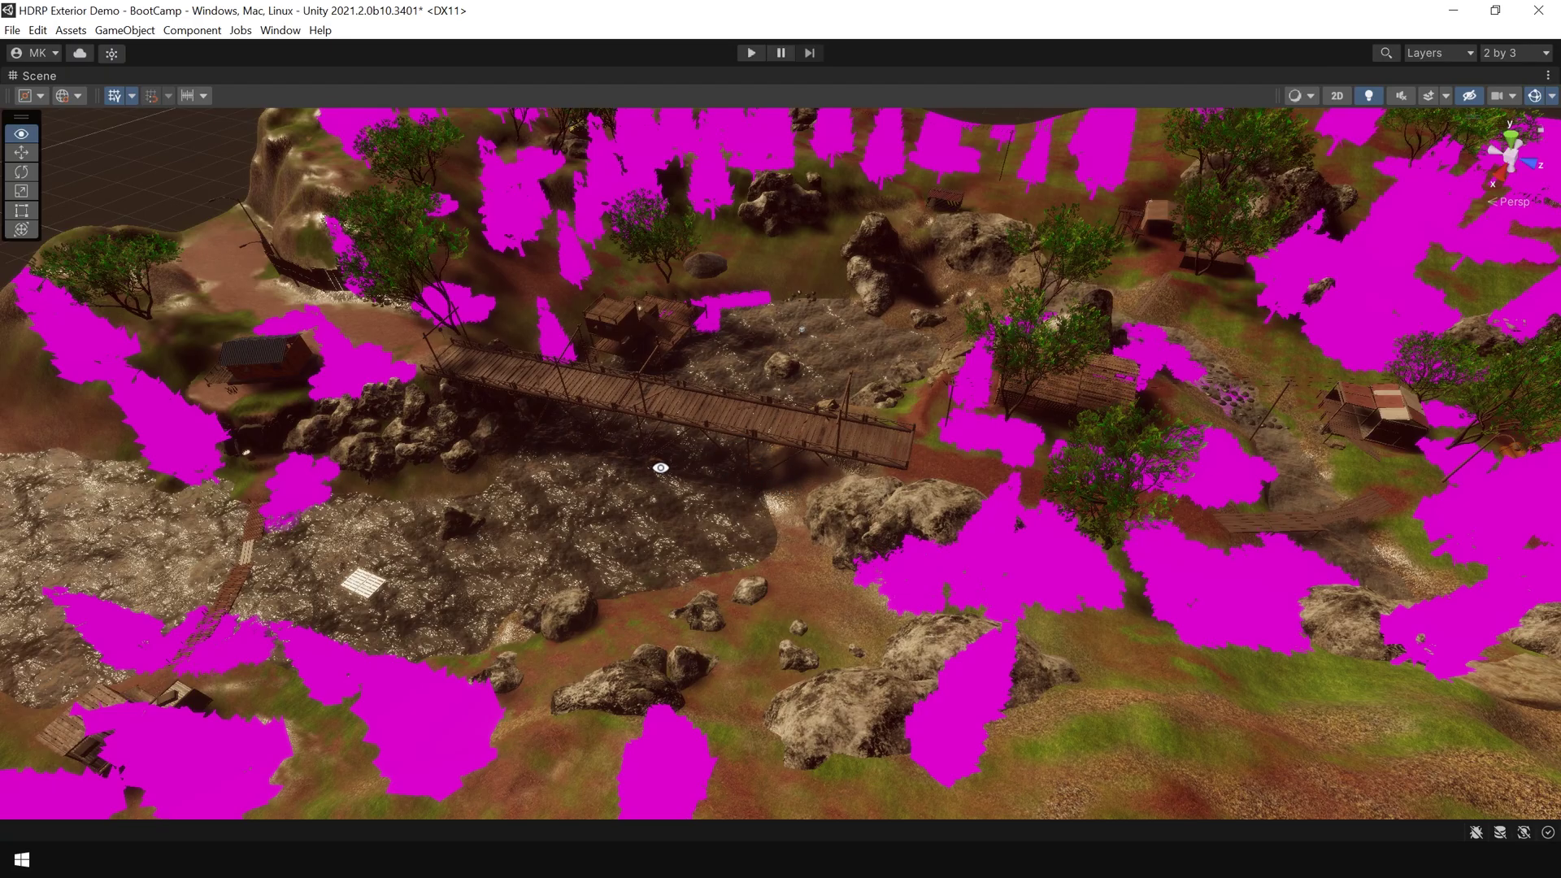
pyautogui.moveTo(660, 467); pyautogui.dragTo(874, 543, button='right')
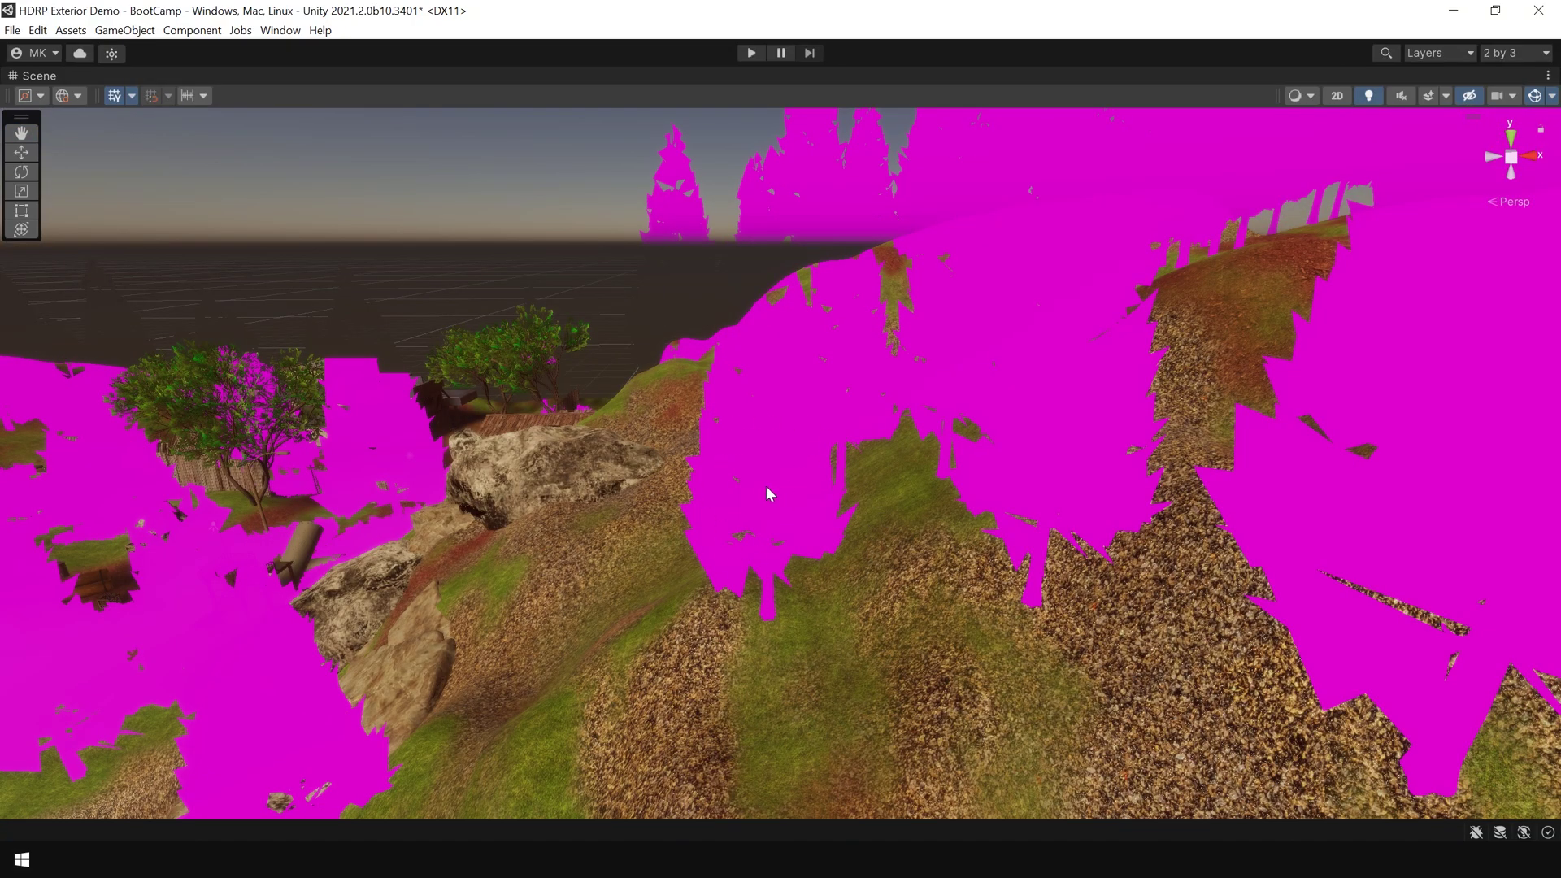
pyautogui.hotkey('shift', 'space')
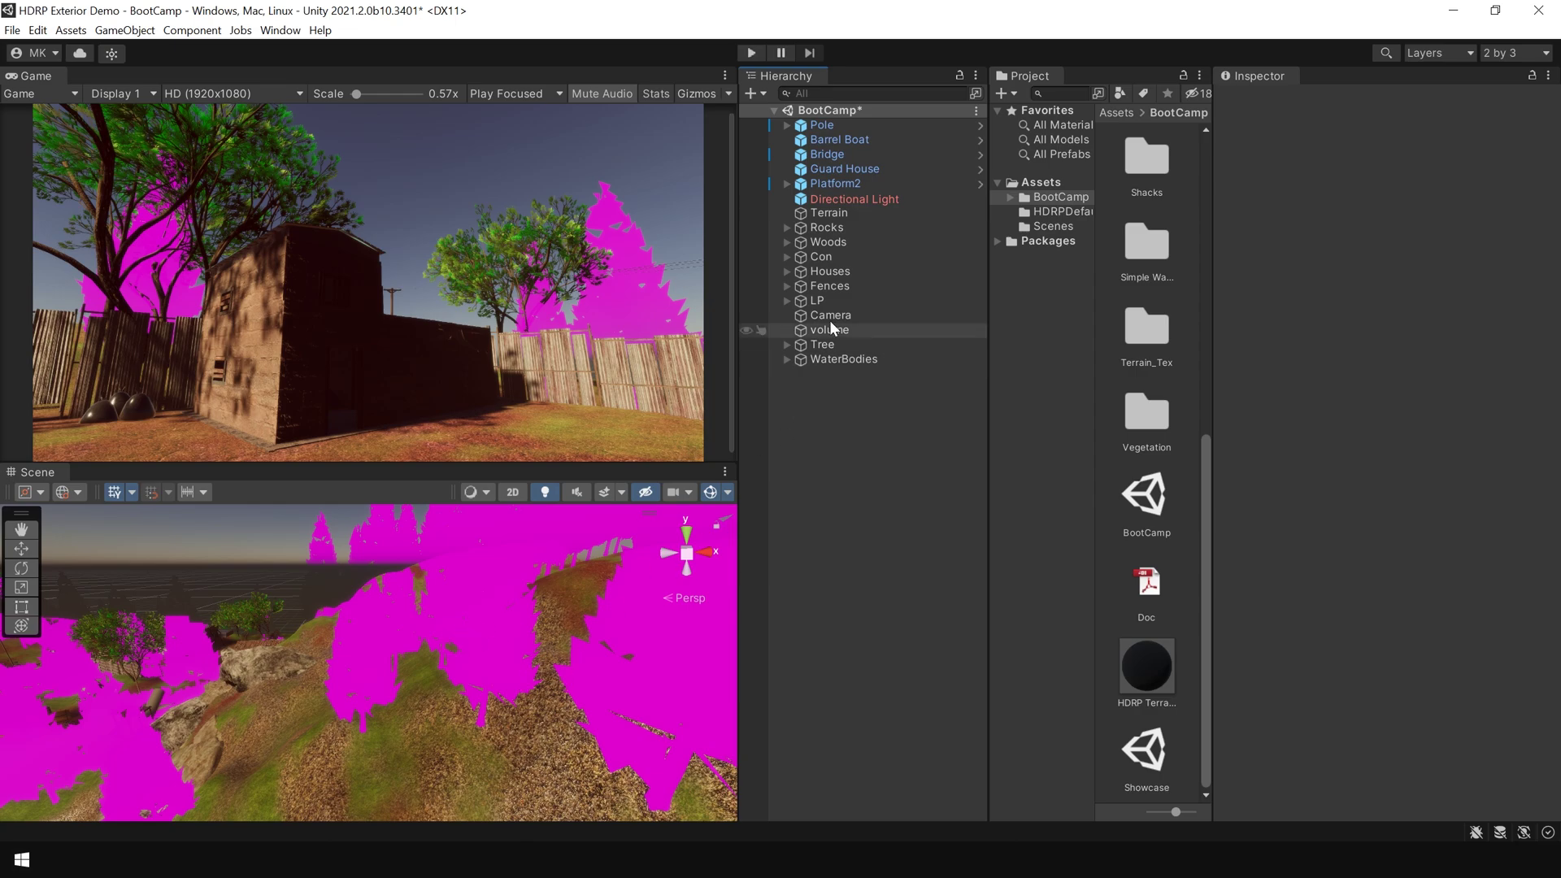
pyautogui.click(856, 214)
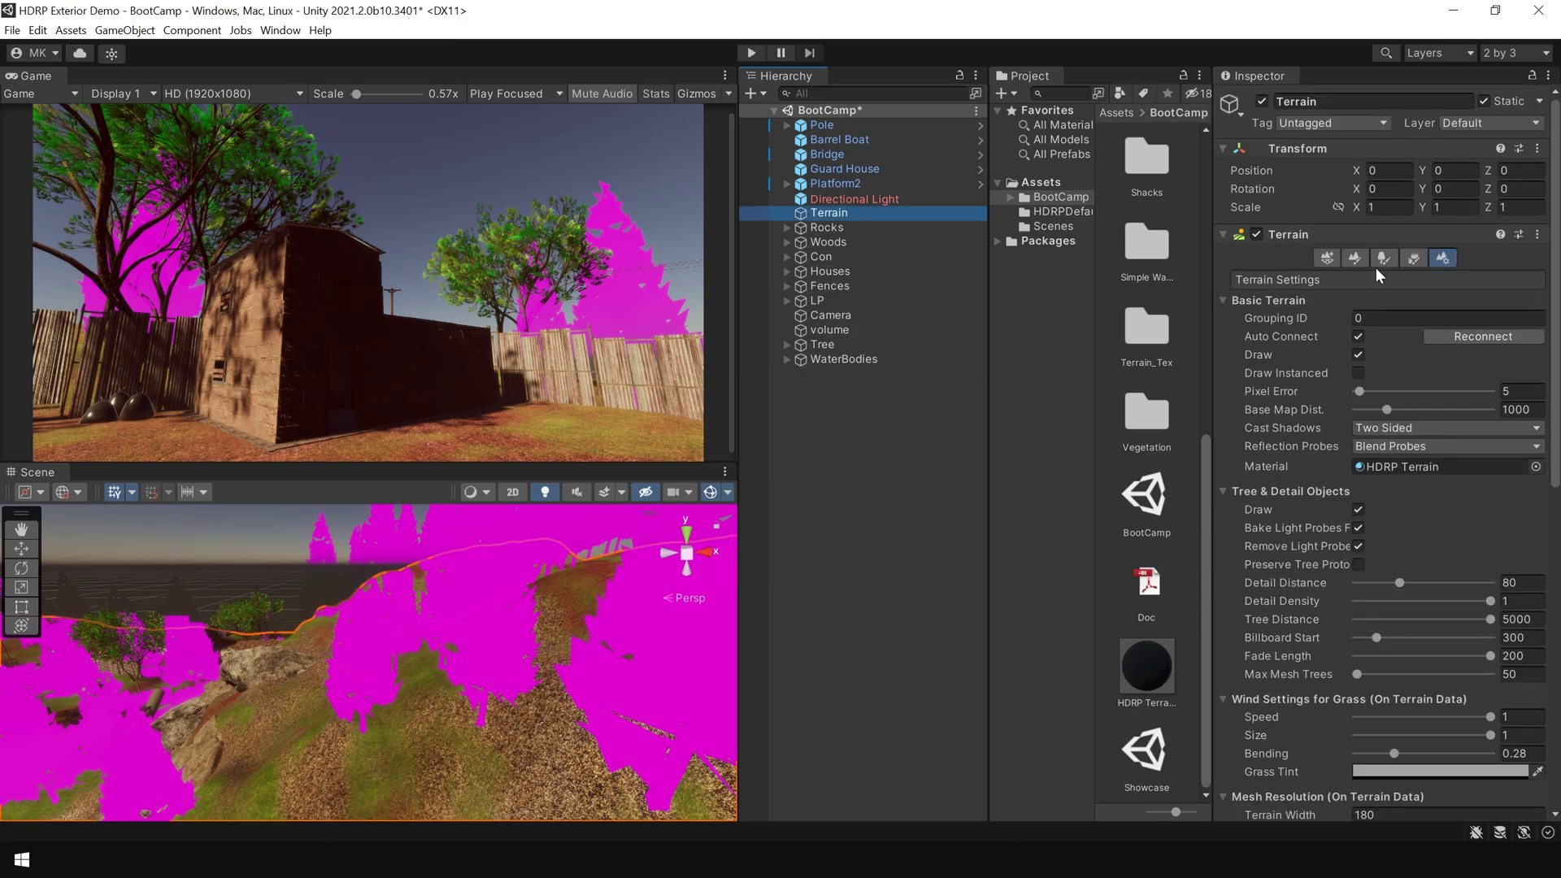
pyautogui.click(1387, 261)
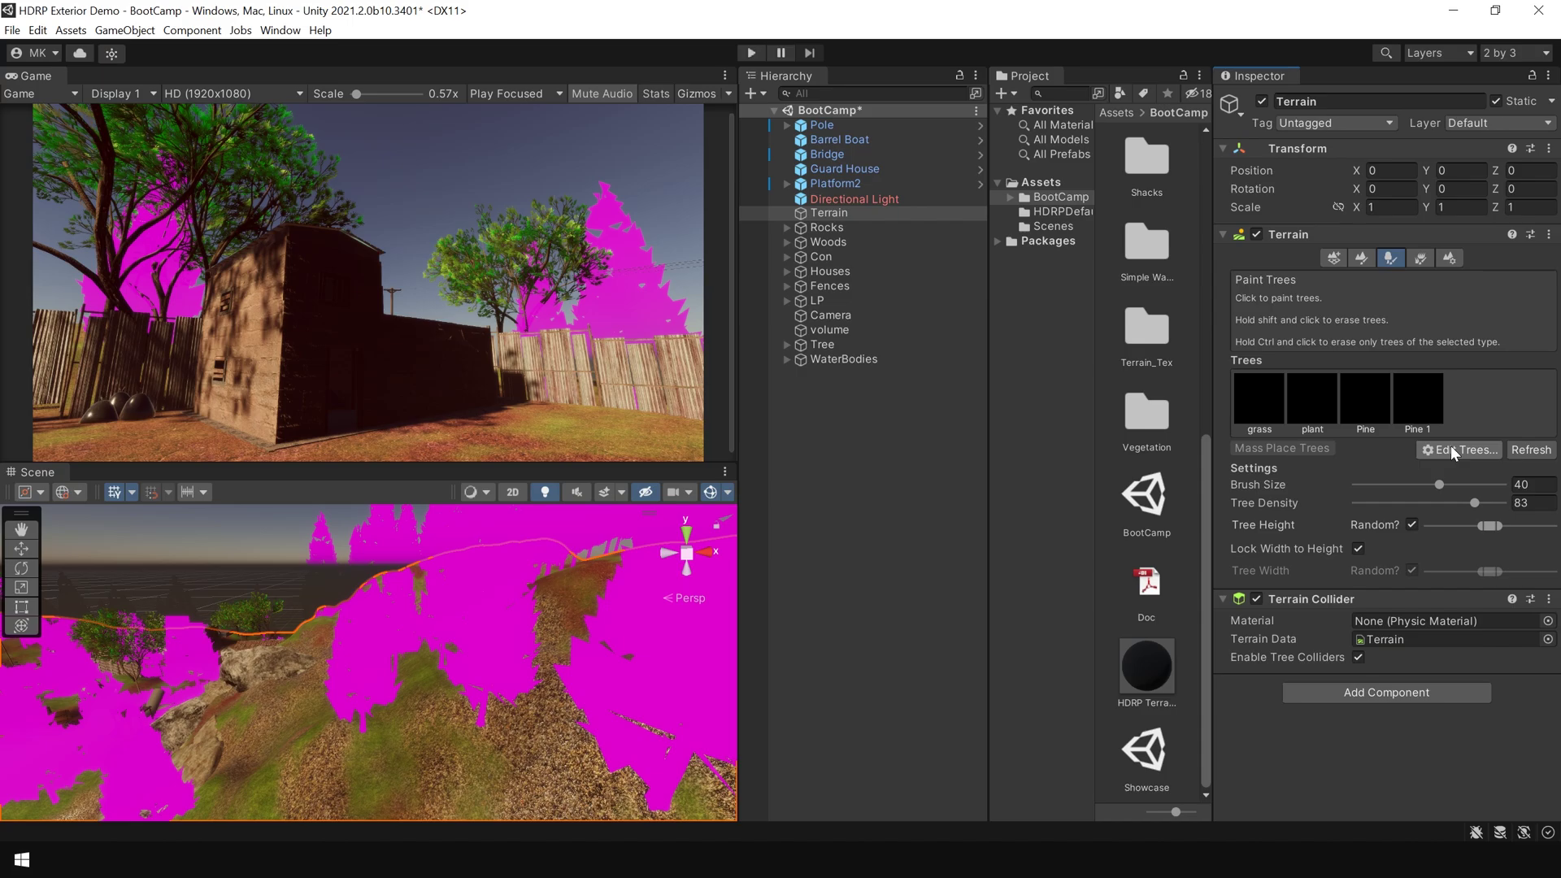
pyautogui.click(1535, 452)
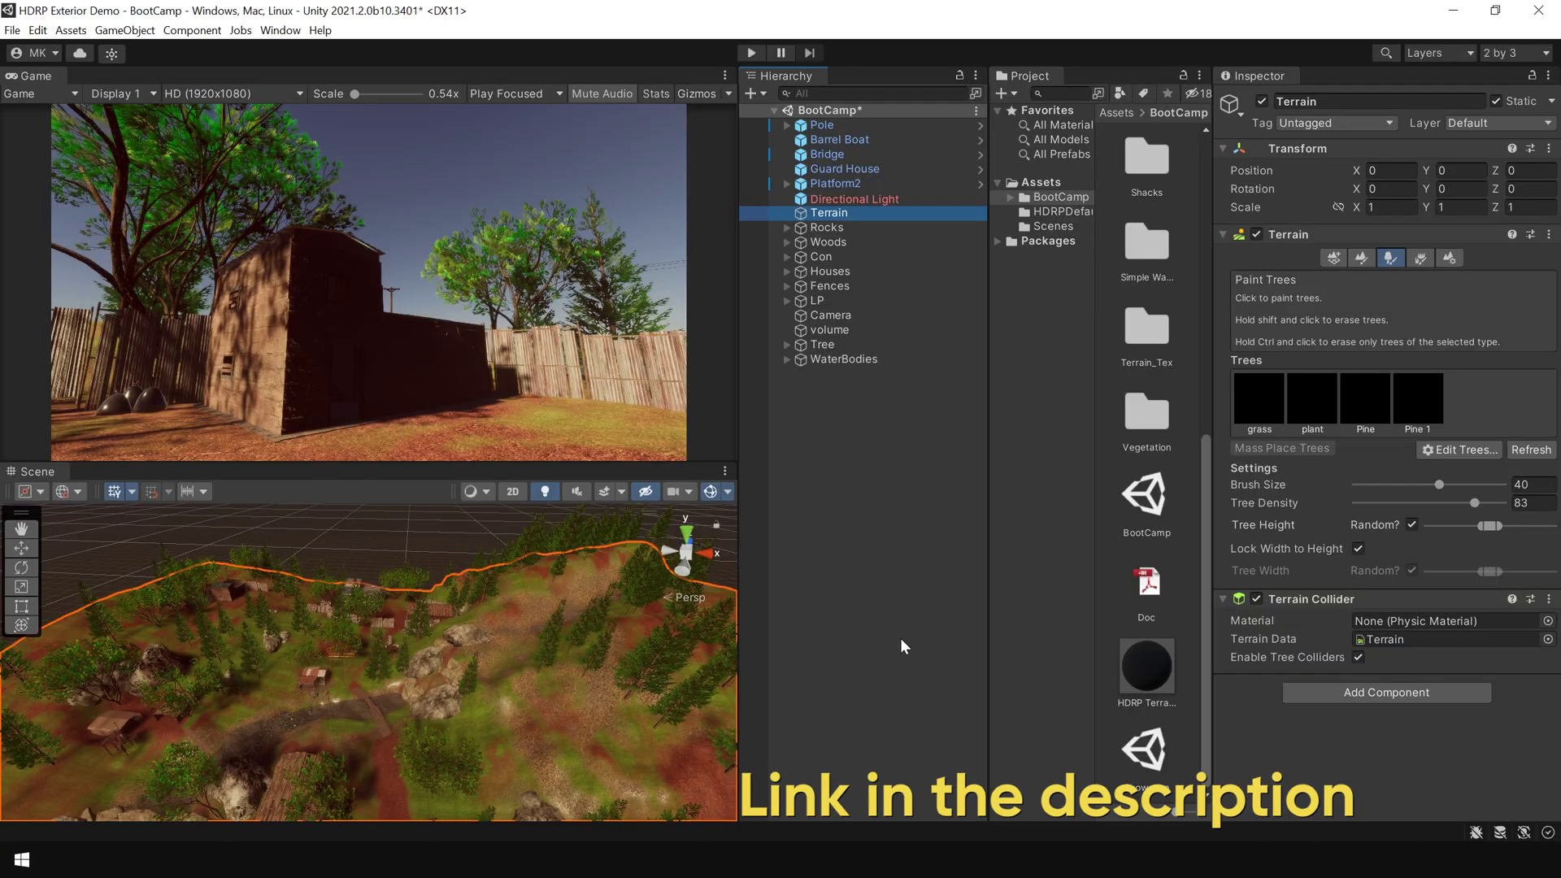
# Step: Save the scene as "Exterior Lighting" in the project's Scenes folder
pyautogui.click(900, 646)
pyautogui.click(12, 30)
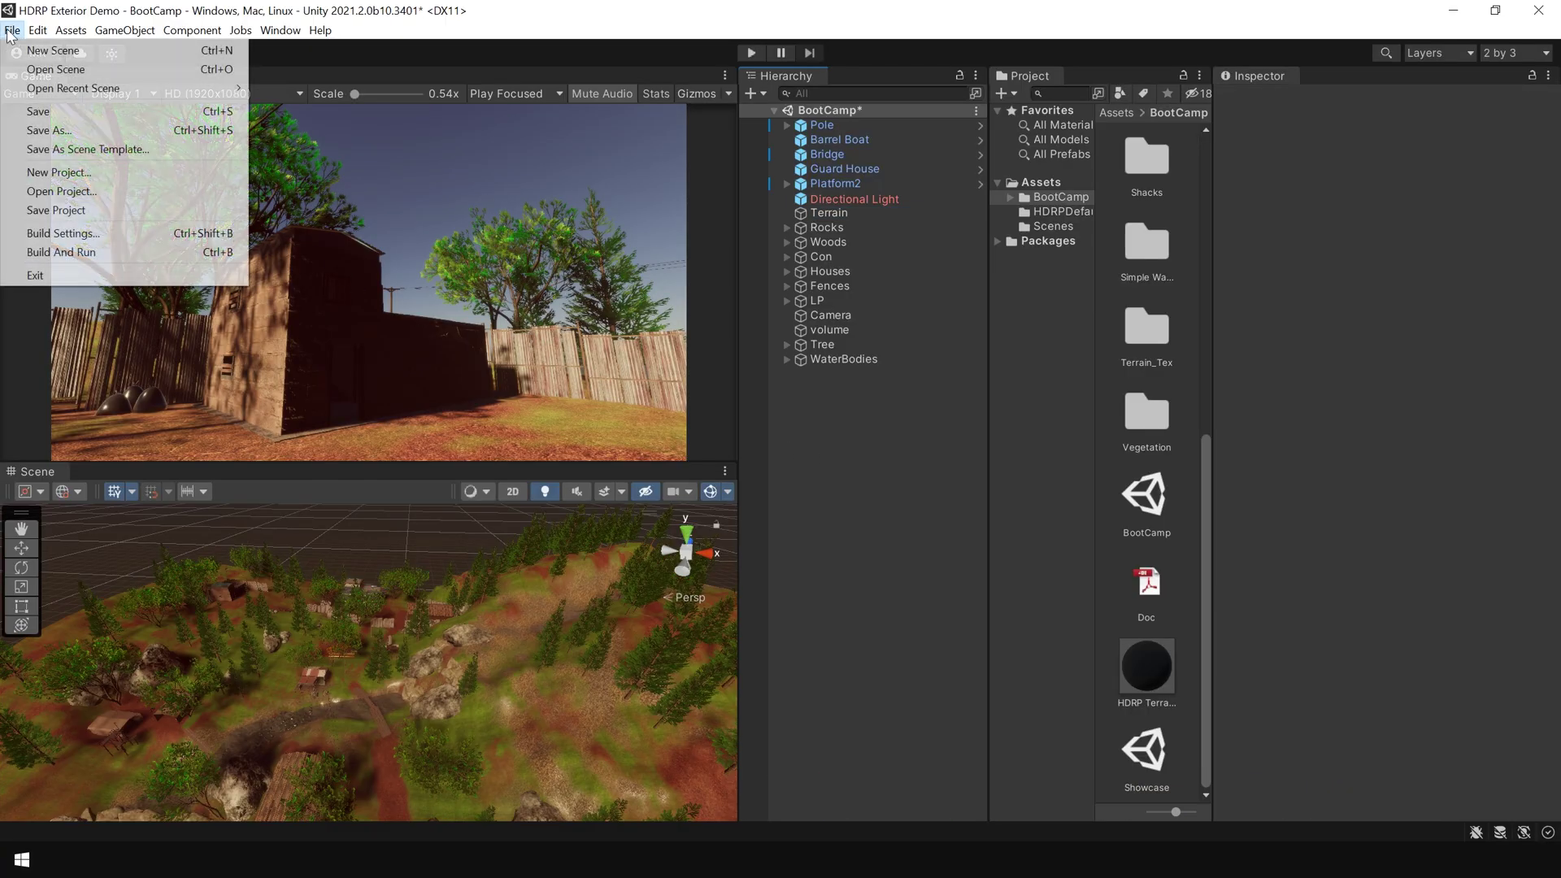
pyautogui.click(51, 130)
pyautogui.doubleClick(578, 268)
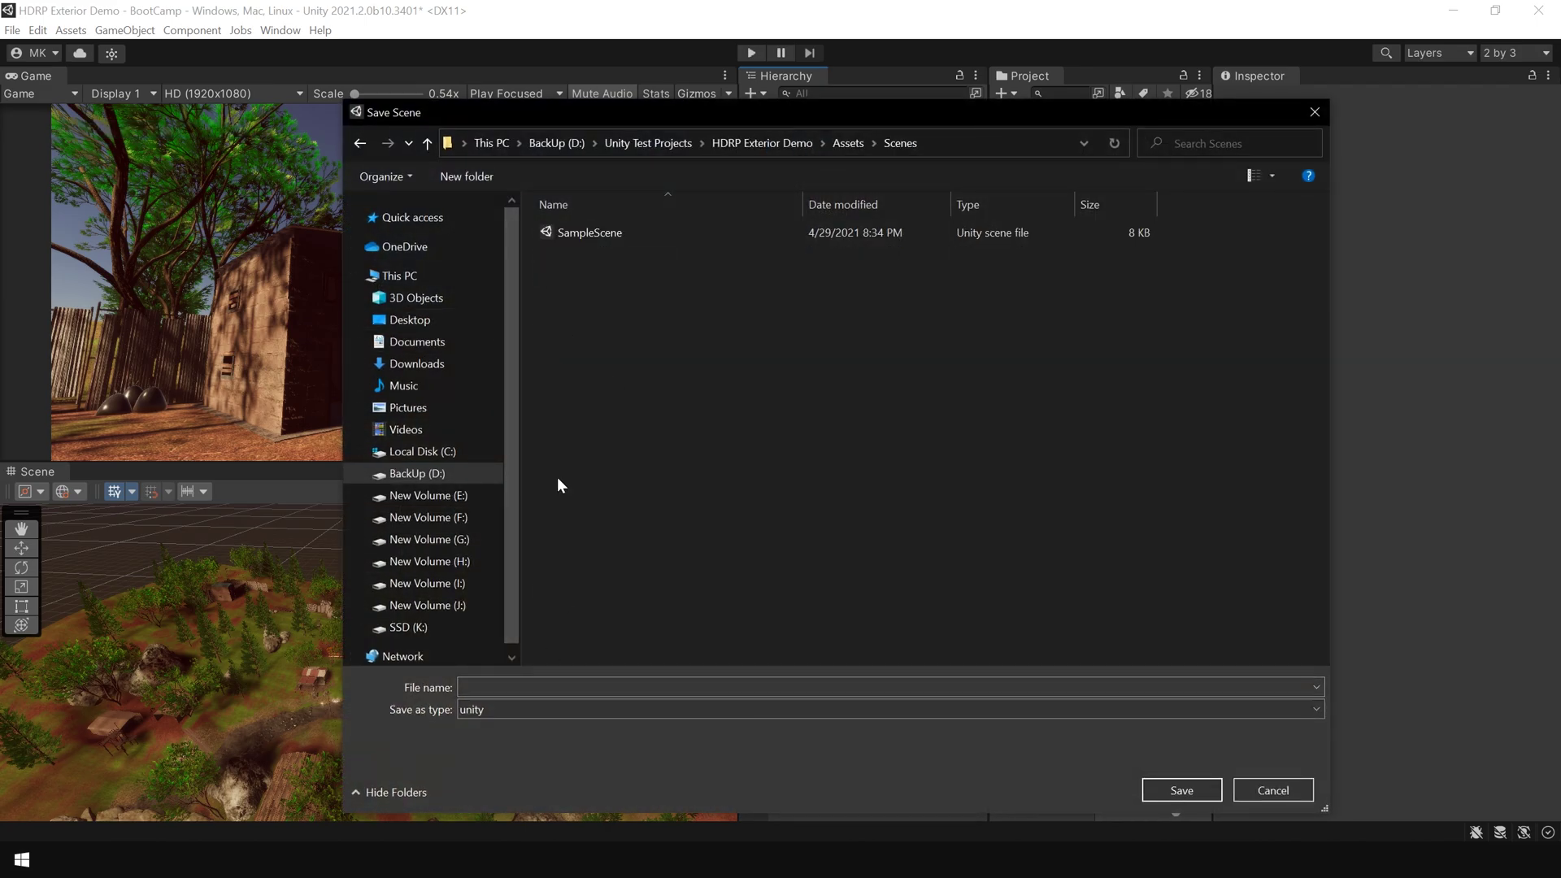
pyautogui.write('Exterior Lighting')
pyautogui.press('Return')
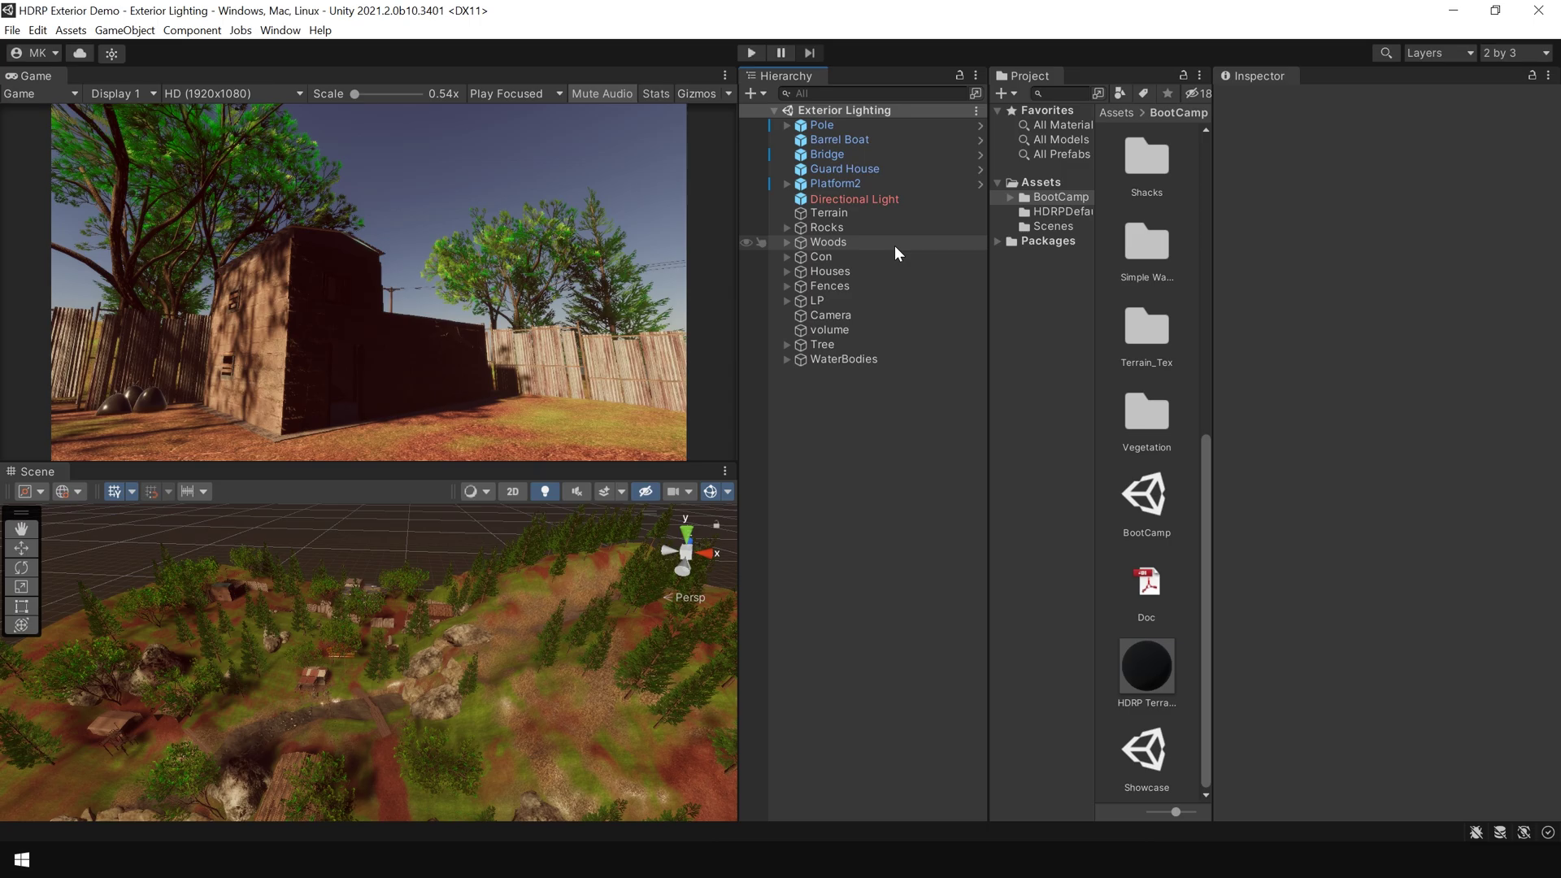
# Step: Delete the existing Directional Light and volume objects from the scene
pyautogui.click(886, 201)
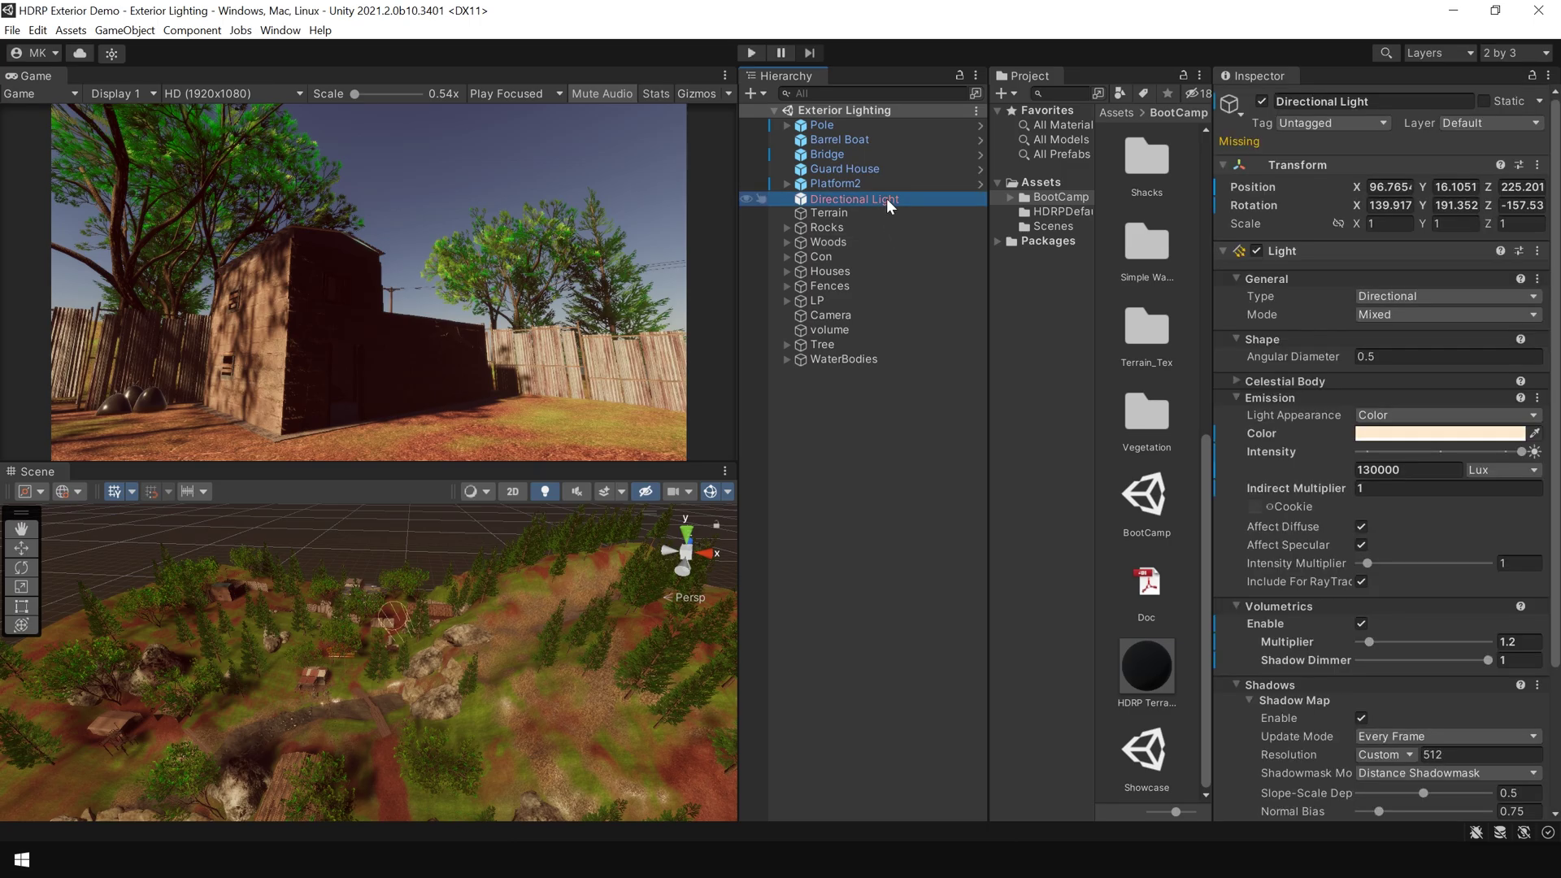
pyautogui.press('Delete')
pyautogui.click(854, 314)
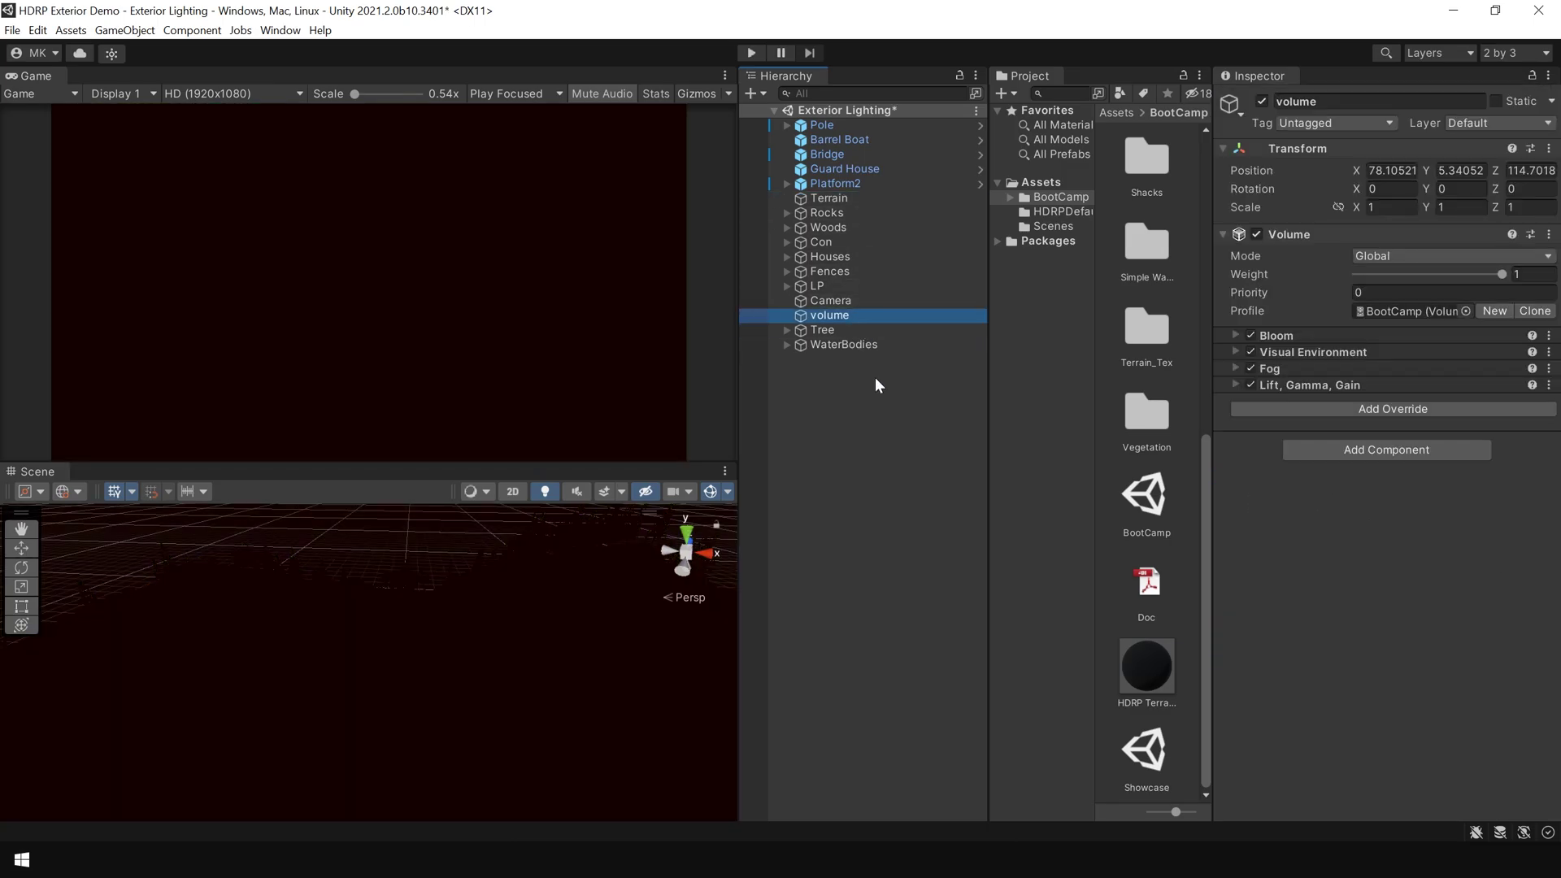
pyautogui.press('Delete')
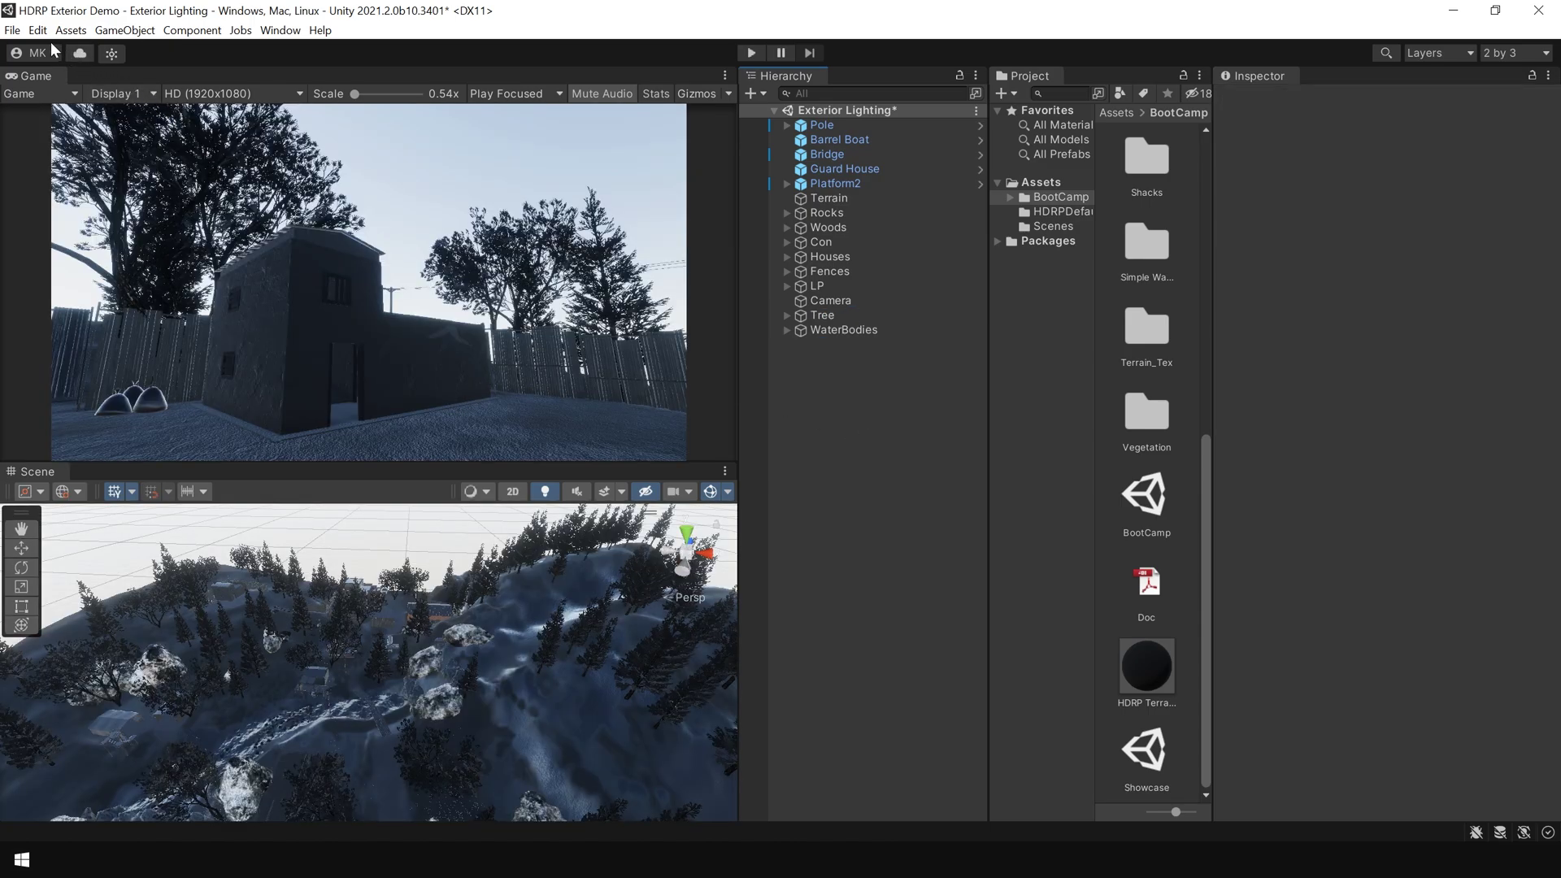
# Step: In HDRP Global Settings, disable the default volume profile's Motion Blur, HDRI Sky, Visual Environment, Exposure, Bloom, Tonemapping and Ambient Occlusion overrides
pyautogui.click(38, 32)
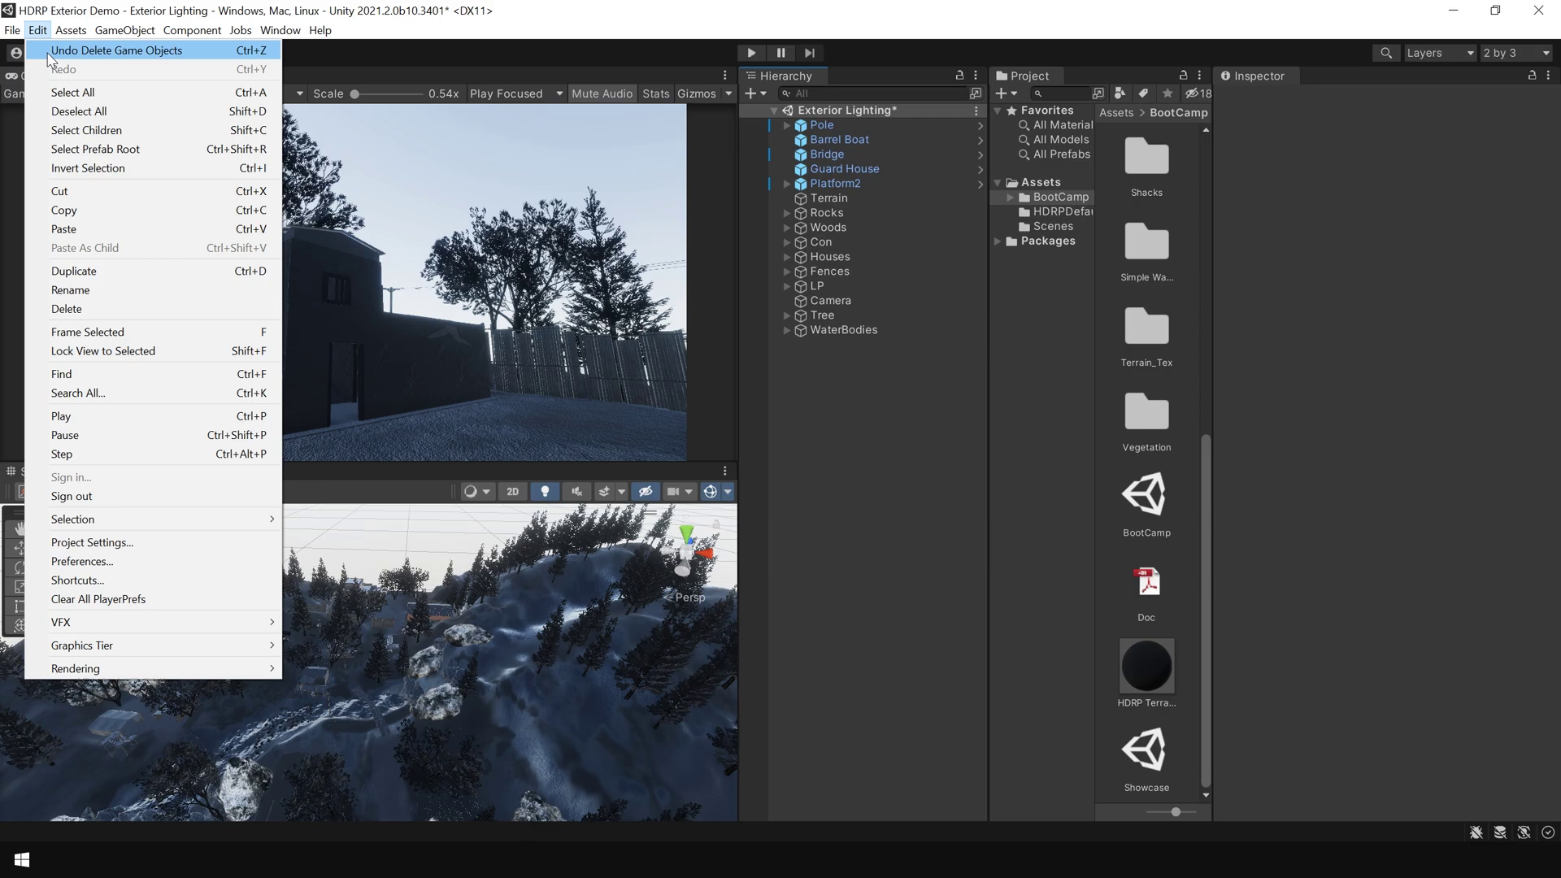
pyautogui.click(91, 542)
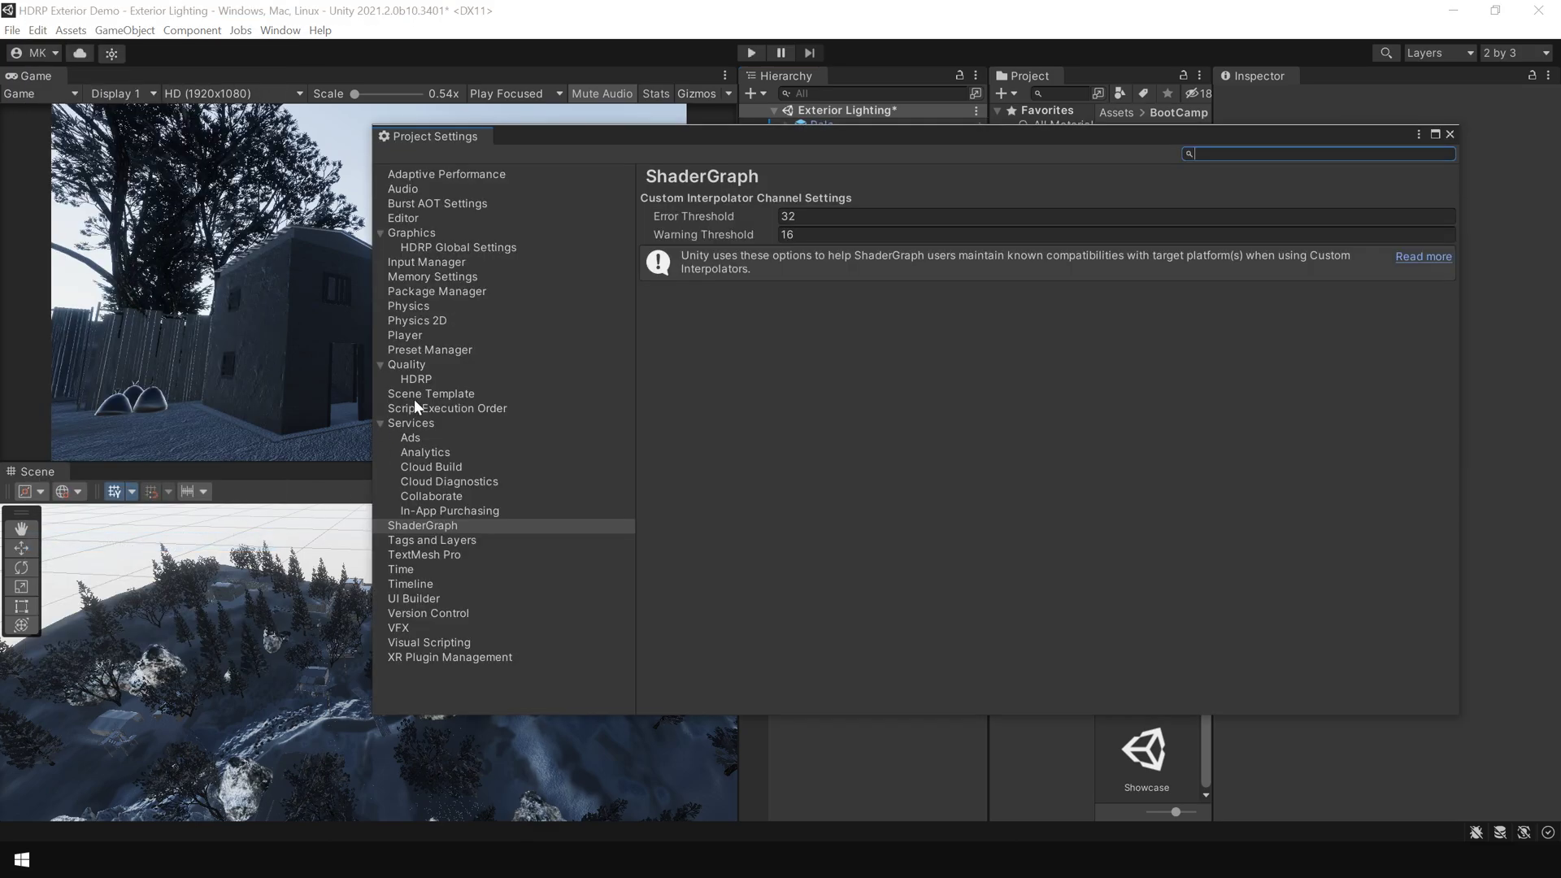
pyautogui.click(470, 247)
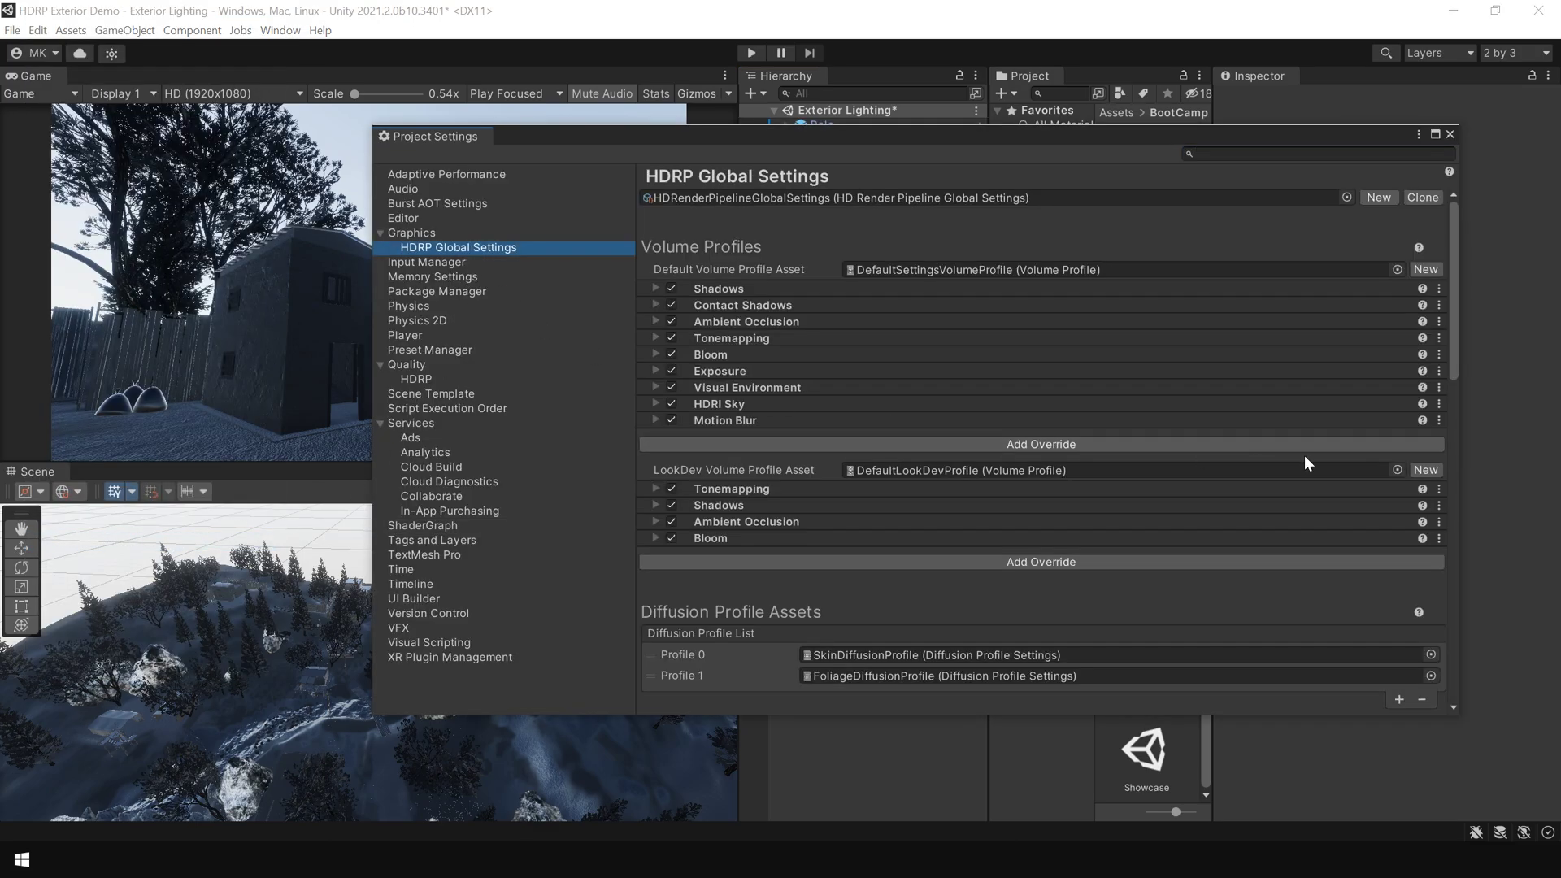
pyautogui.click(671, 419)
pyautogui.click(671, 404)
pyautogui.click(671, 387)
pyautogui.click(671, 370)
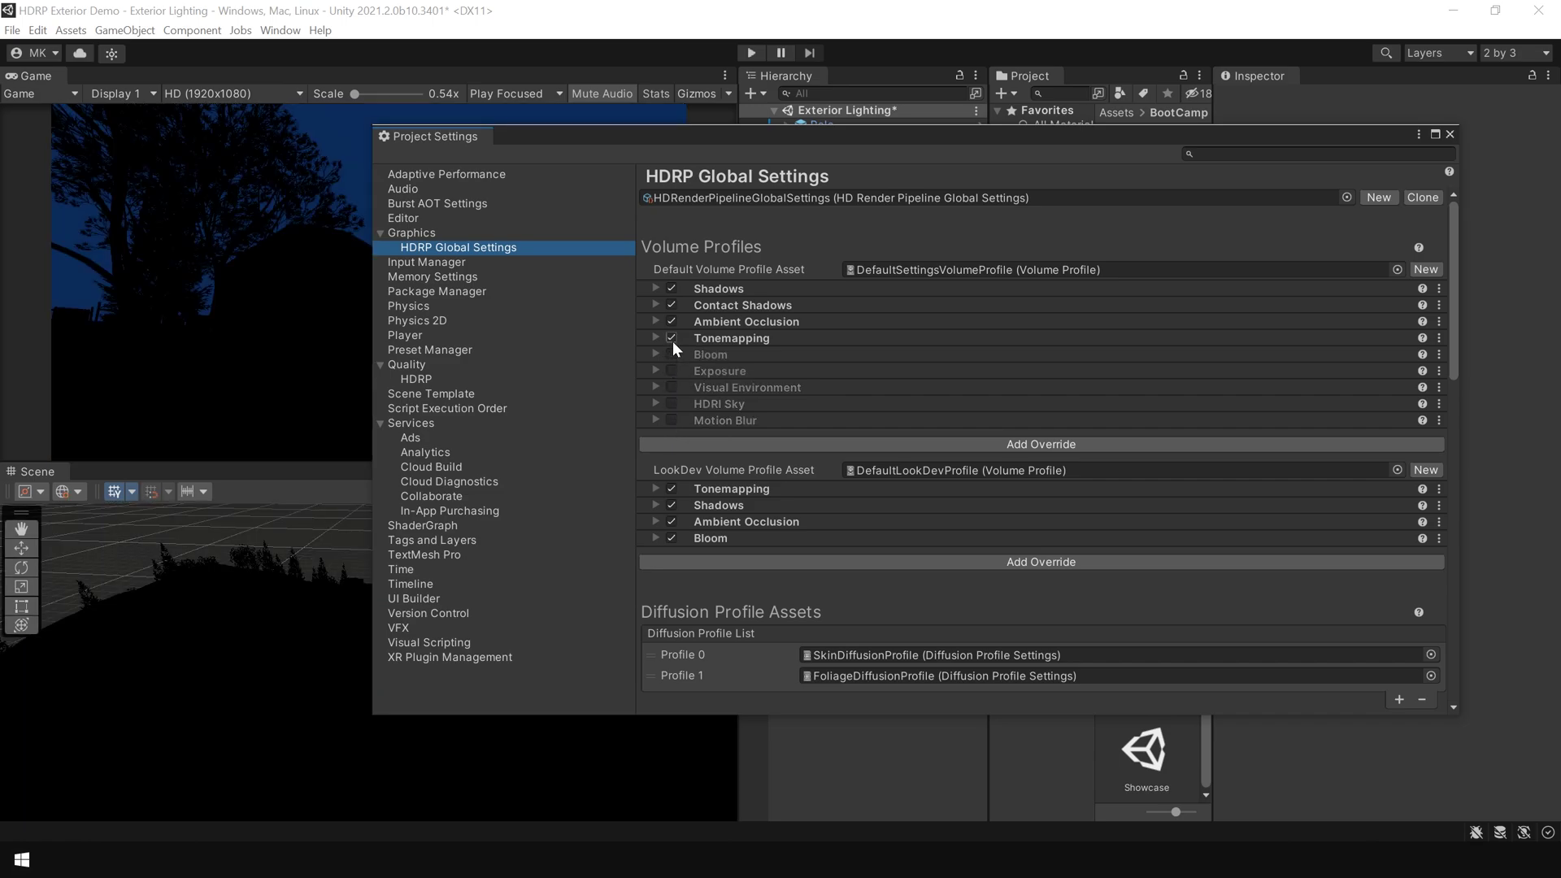
pyautogui.click(672, 337)
pyautogui.click(671, 321)
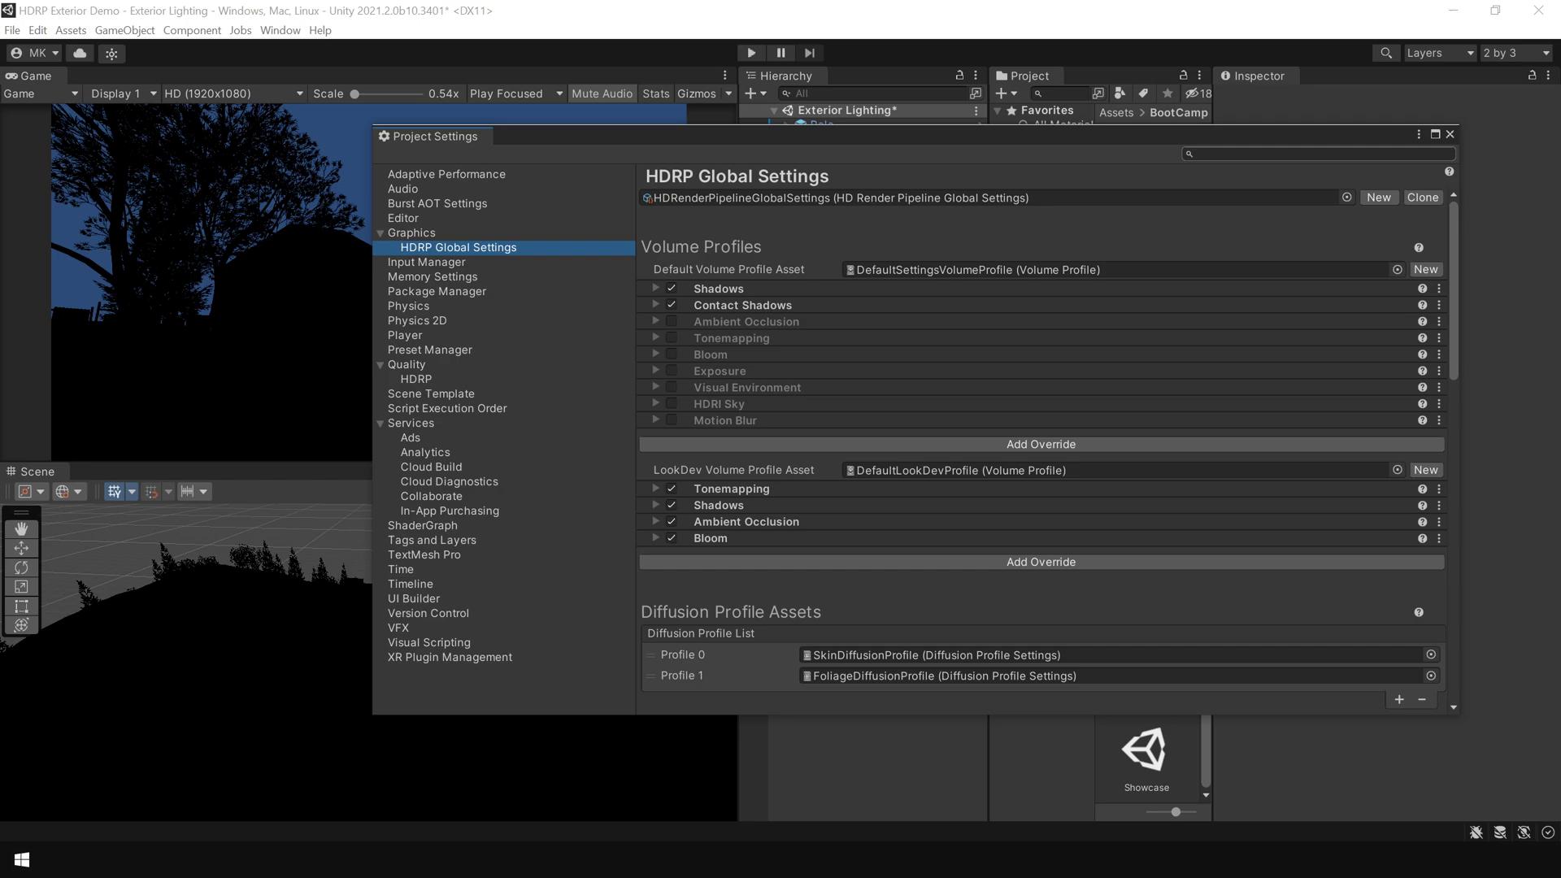
pyautogui.click(1448, 133)
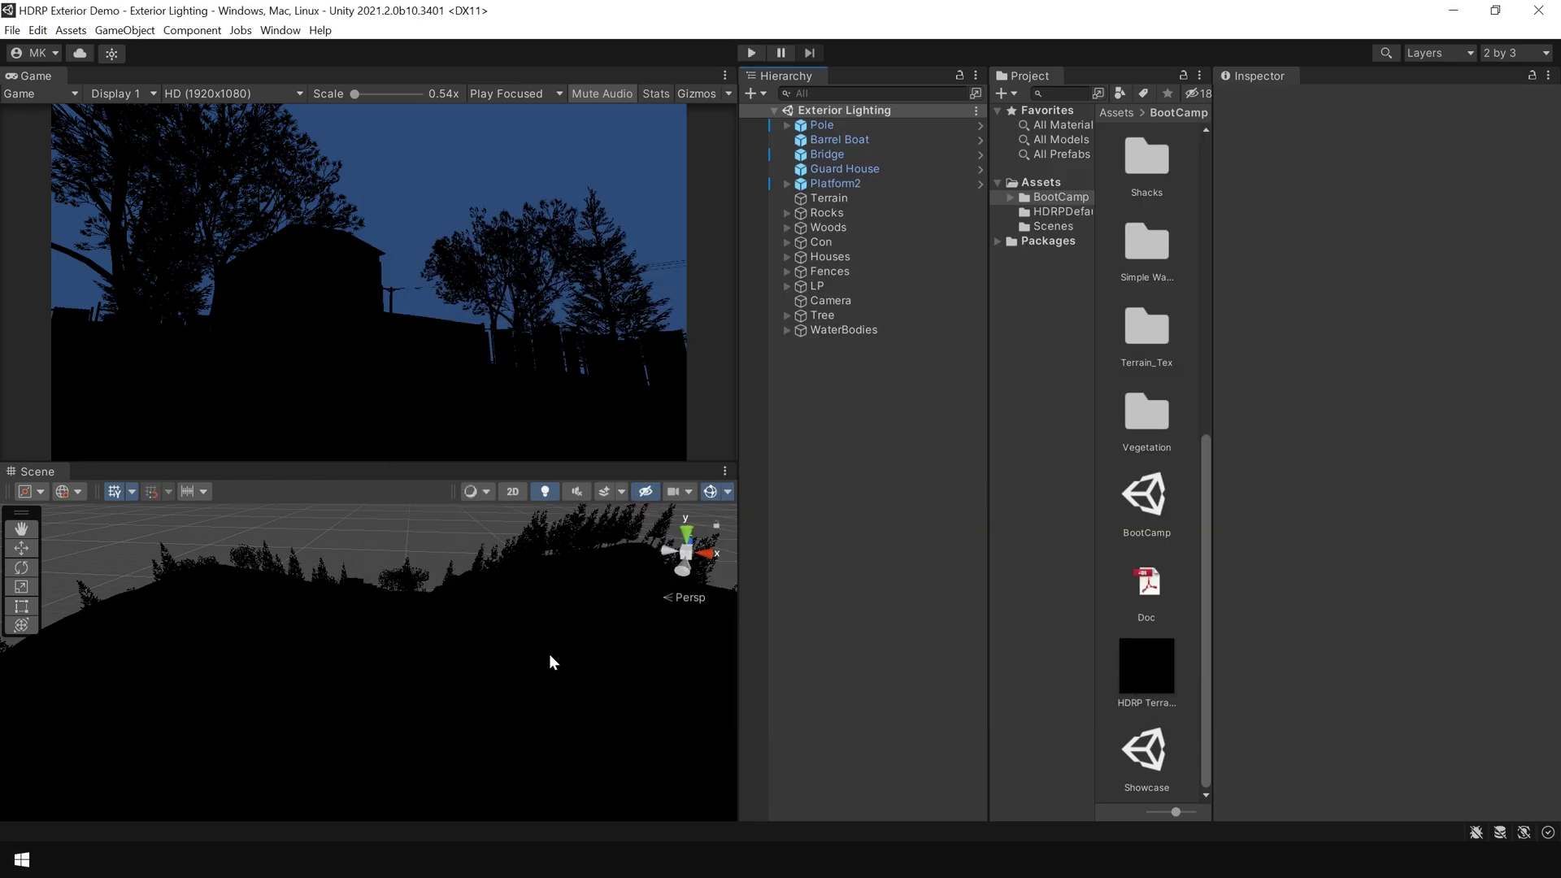
# Step: Add a Sky and Fog Global Volume to the scene and deselect it
pyautogui.hotkey('shift', 'space')
pyautogui.moveTo(839, 676); pyautogui.dragTo(979, 472, button='right')
pyautogui.hotkey('shift', 'space')
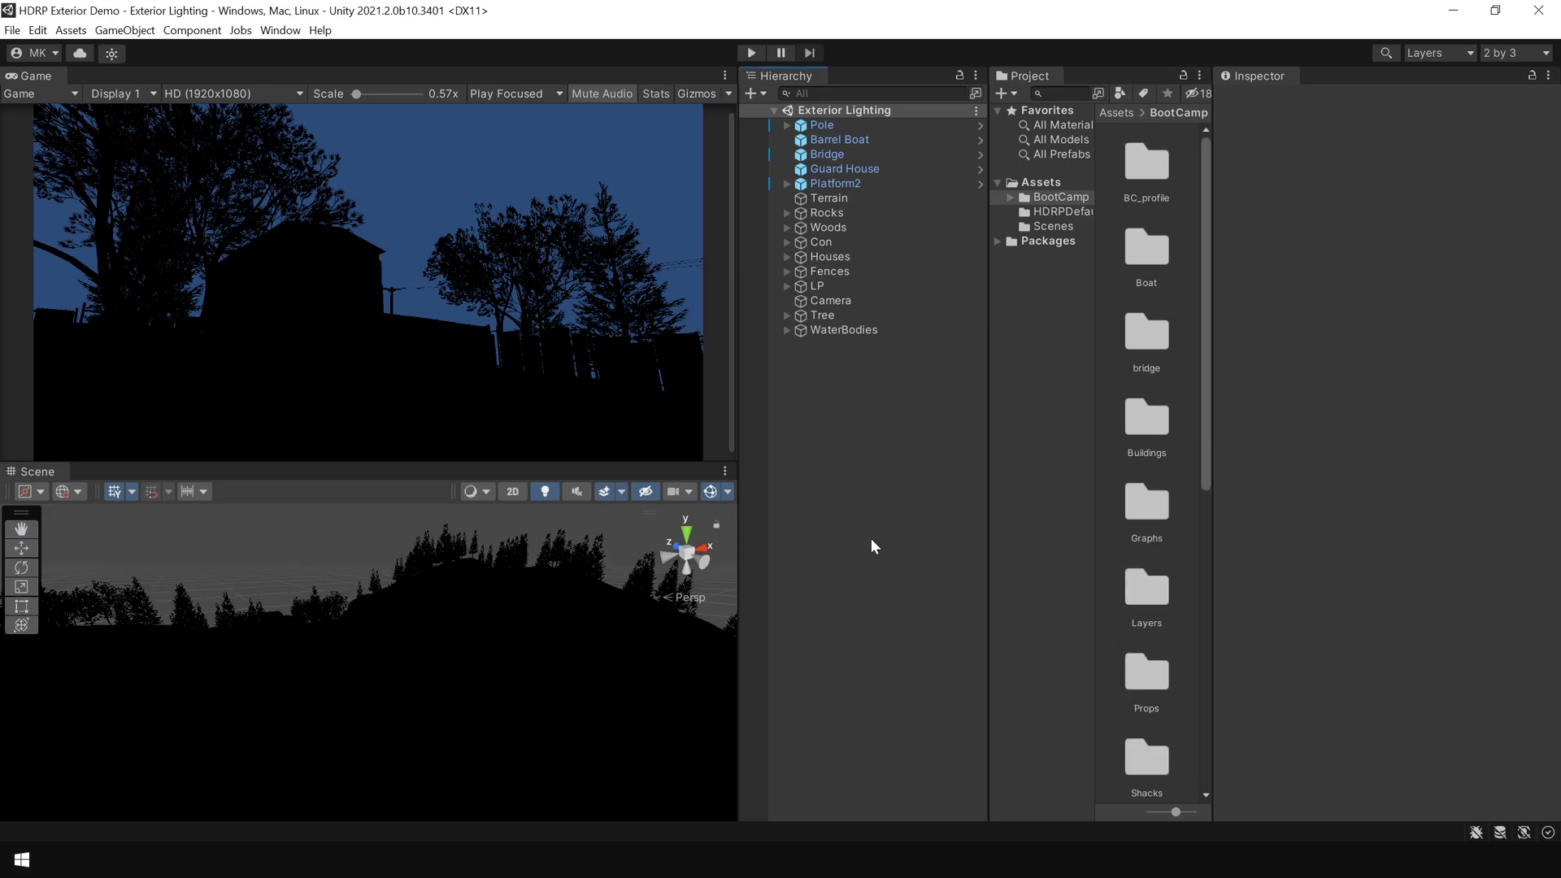
pyautogui.rightClick(821, 402)
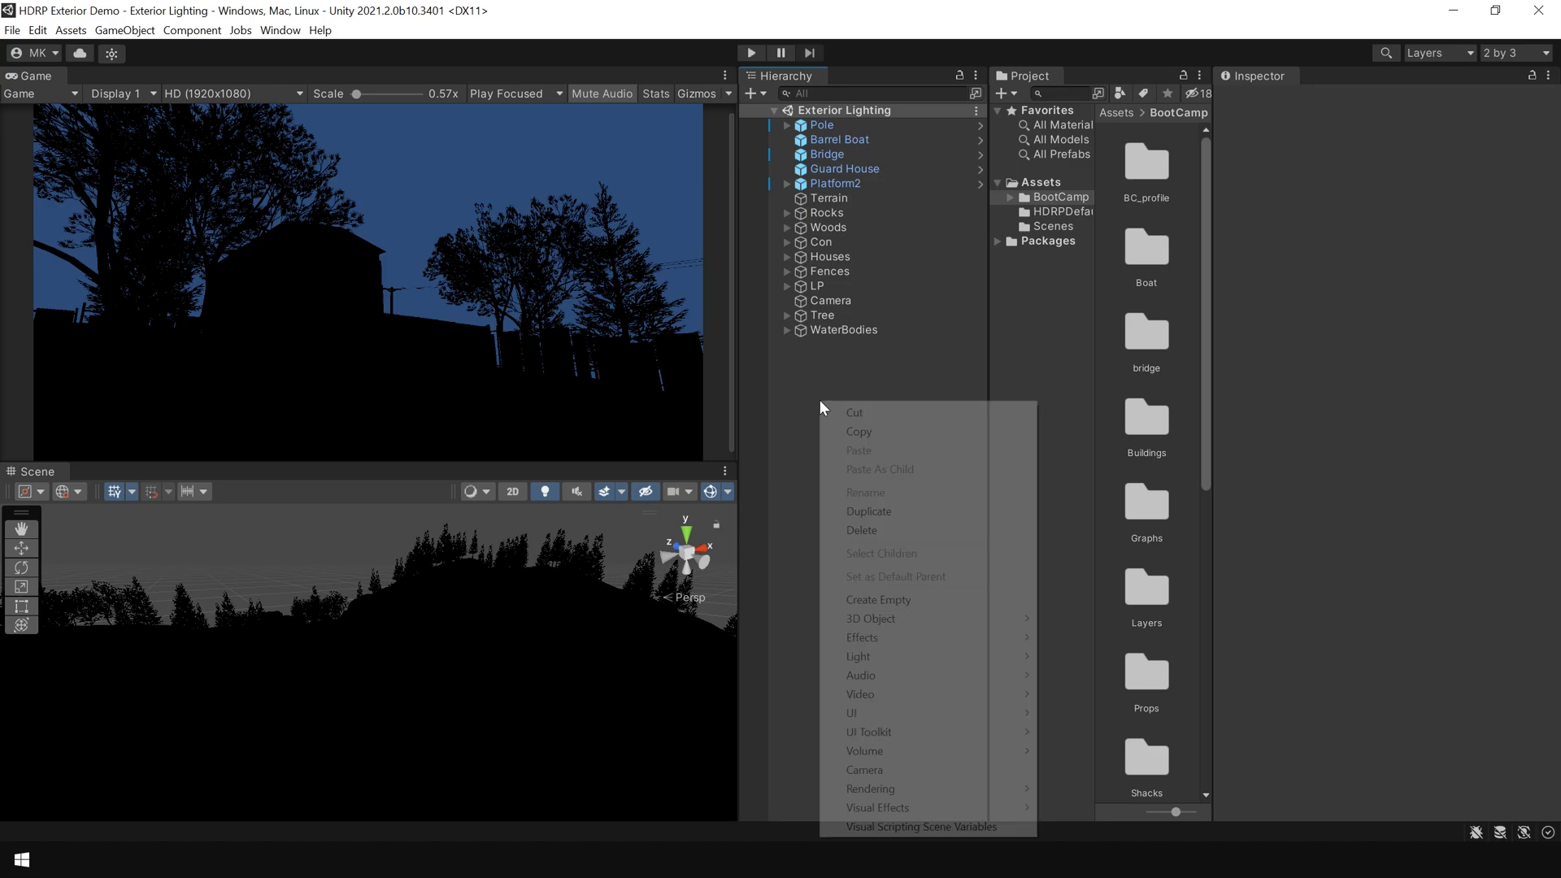
pyautogui.moveTo(933, 752)
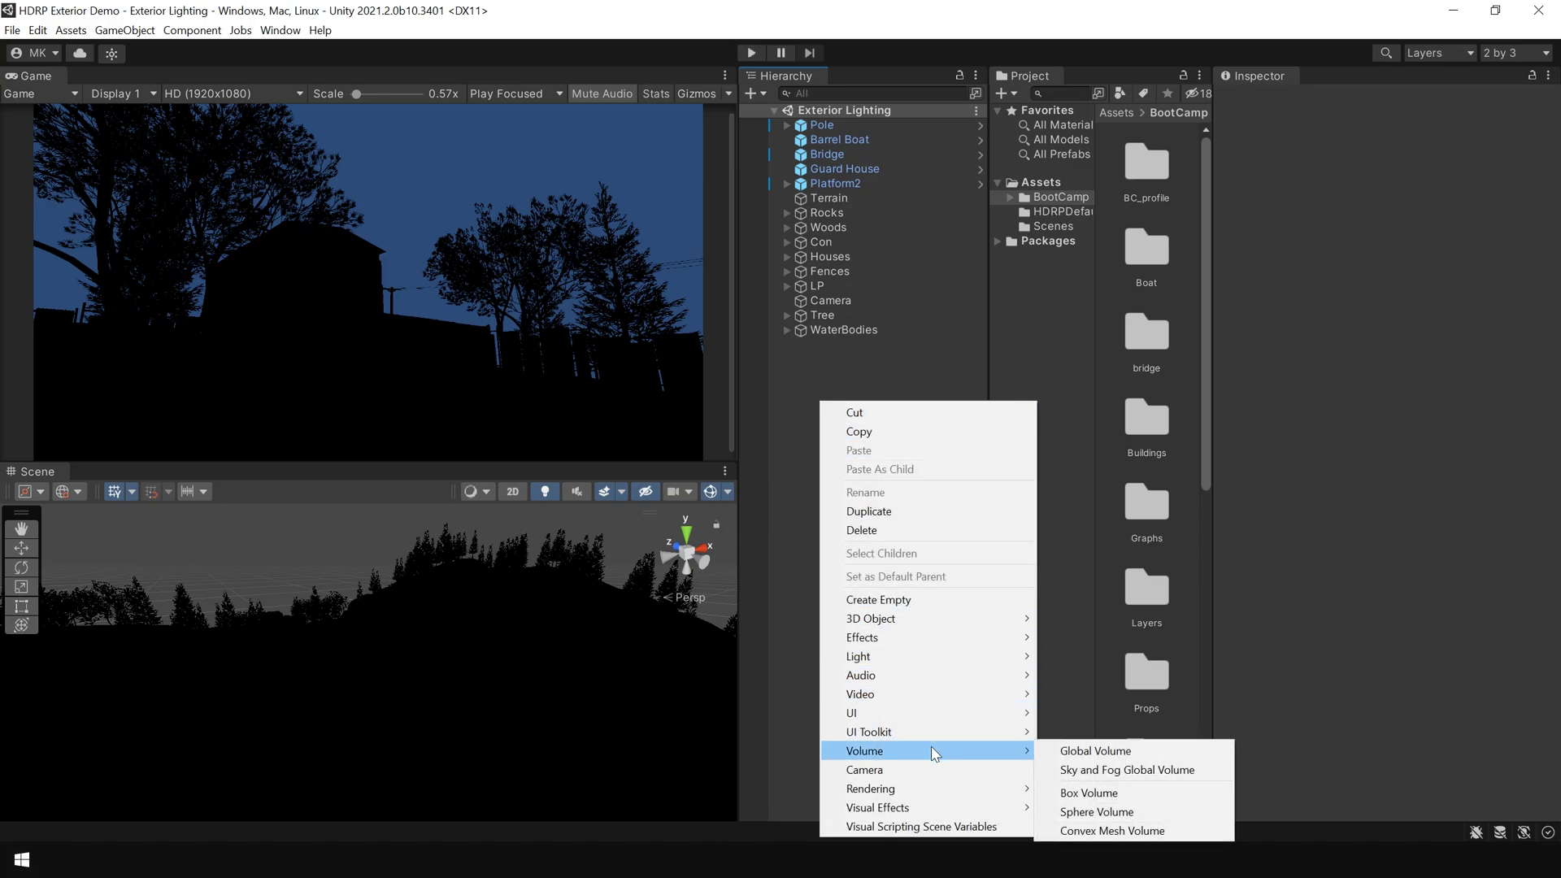
pyautogui.click(1136, 771)
pyautogui.click(903, 426)
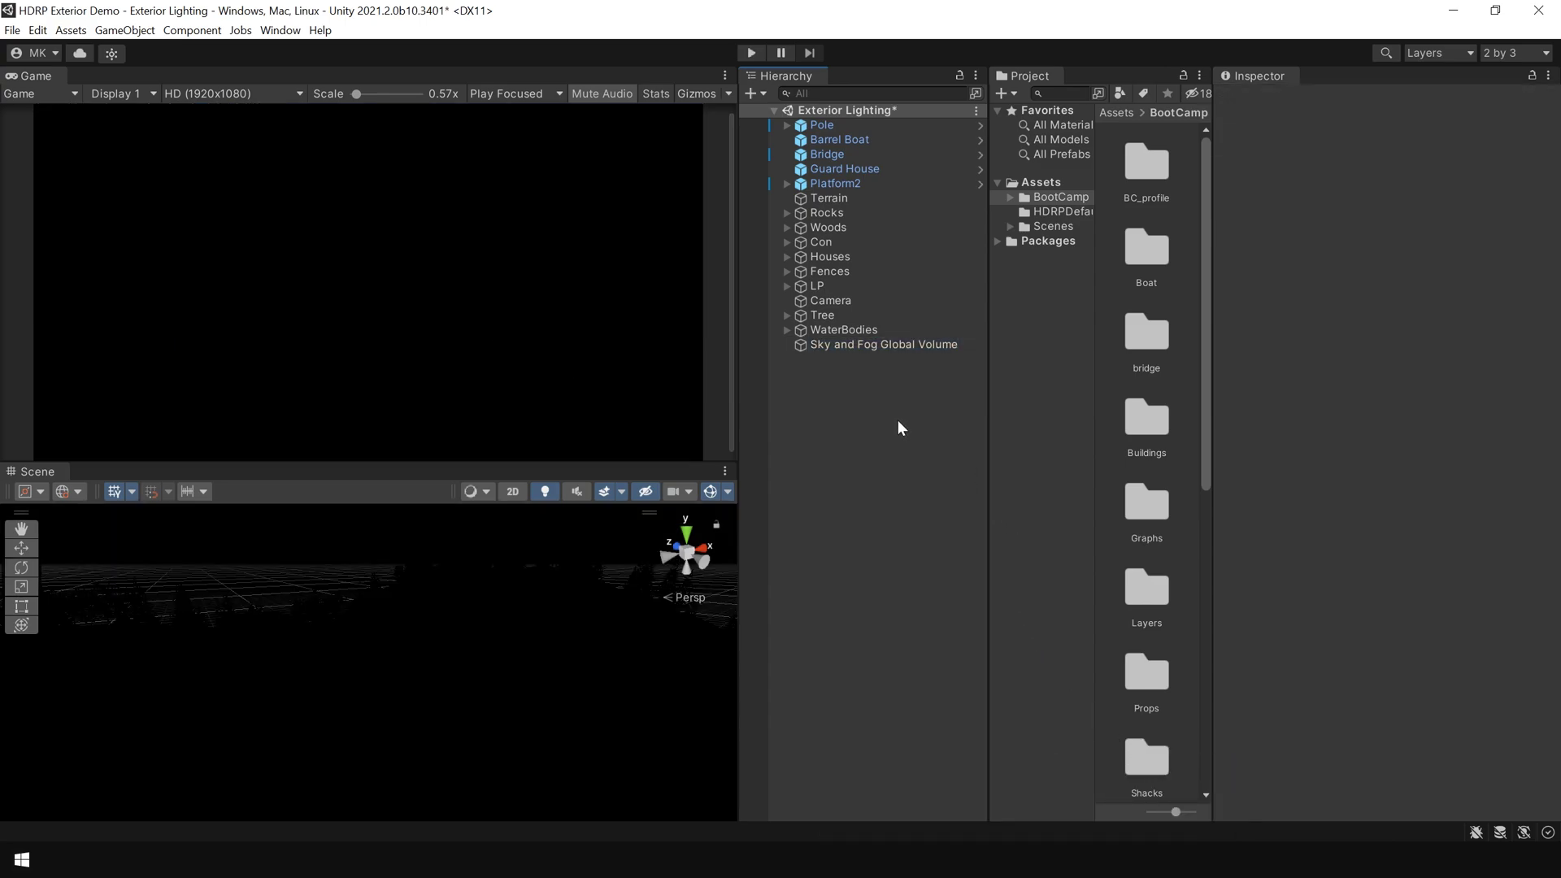
# Step: Open the Lighting window, dock it beside the Inspector and show its Environment settings
pyautogui.click(280, 30)
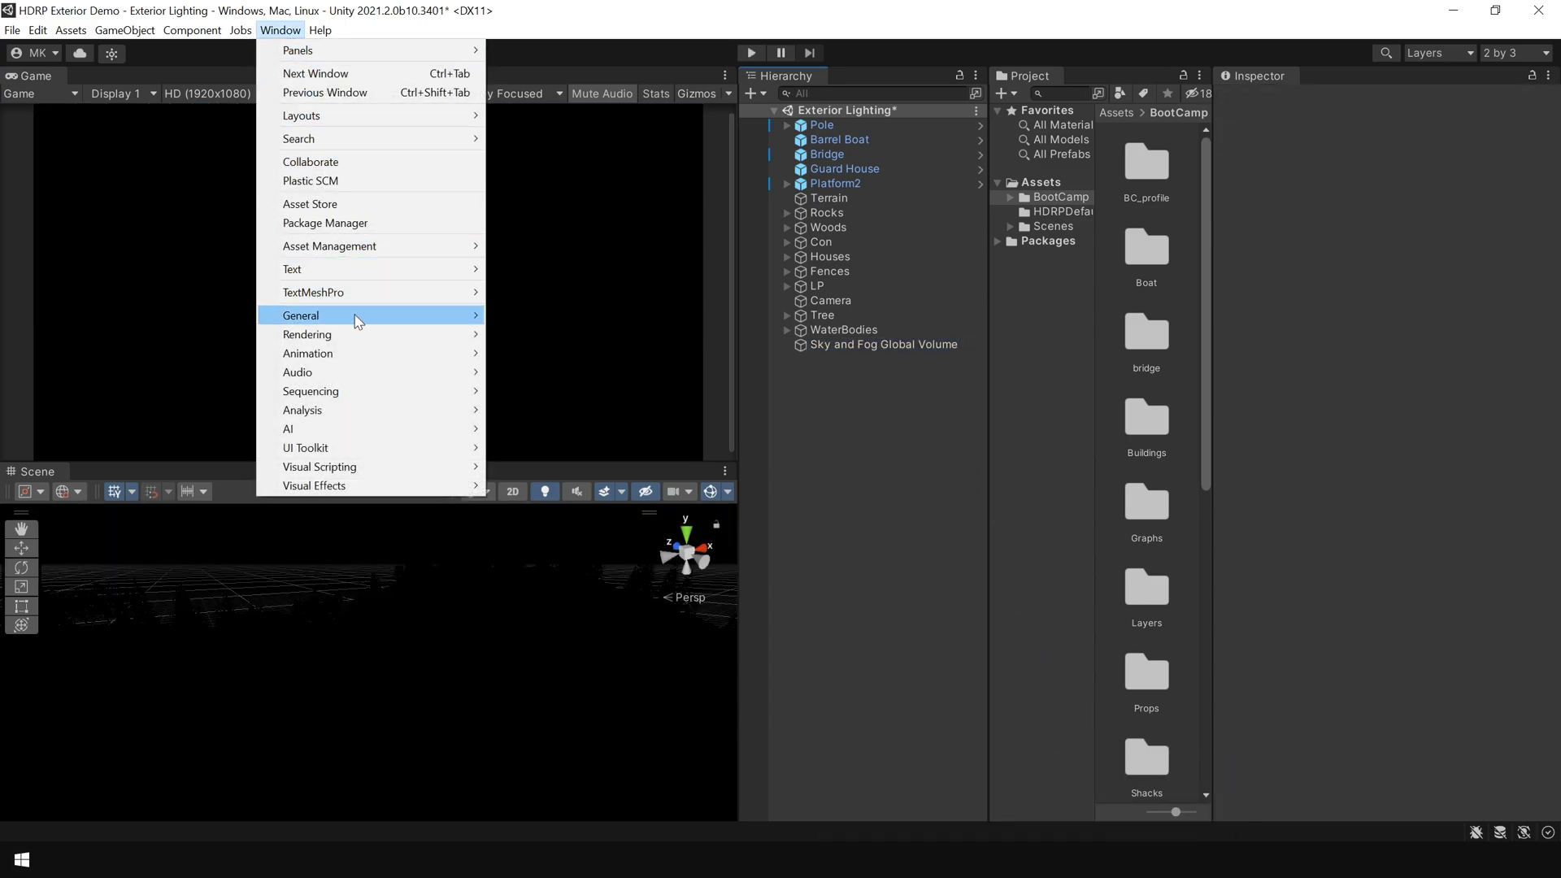
pyautogui.moveTo(358, 337)
pyautogui.click(535, 334)
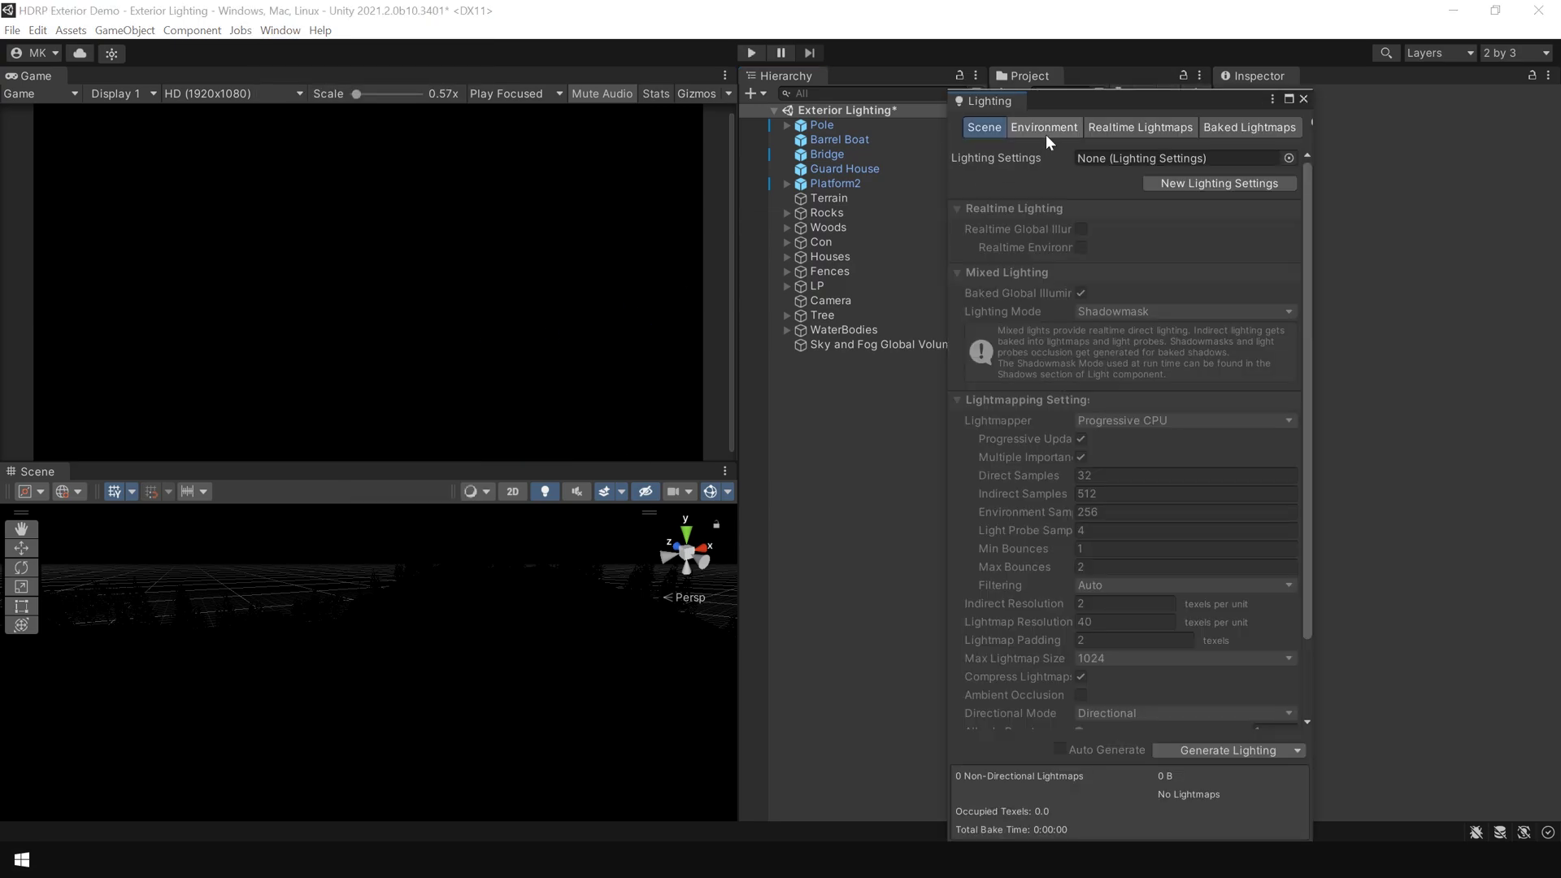
pyautogui.moveTo(1052, 99); pyautogui.dragTo(1326, 78)
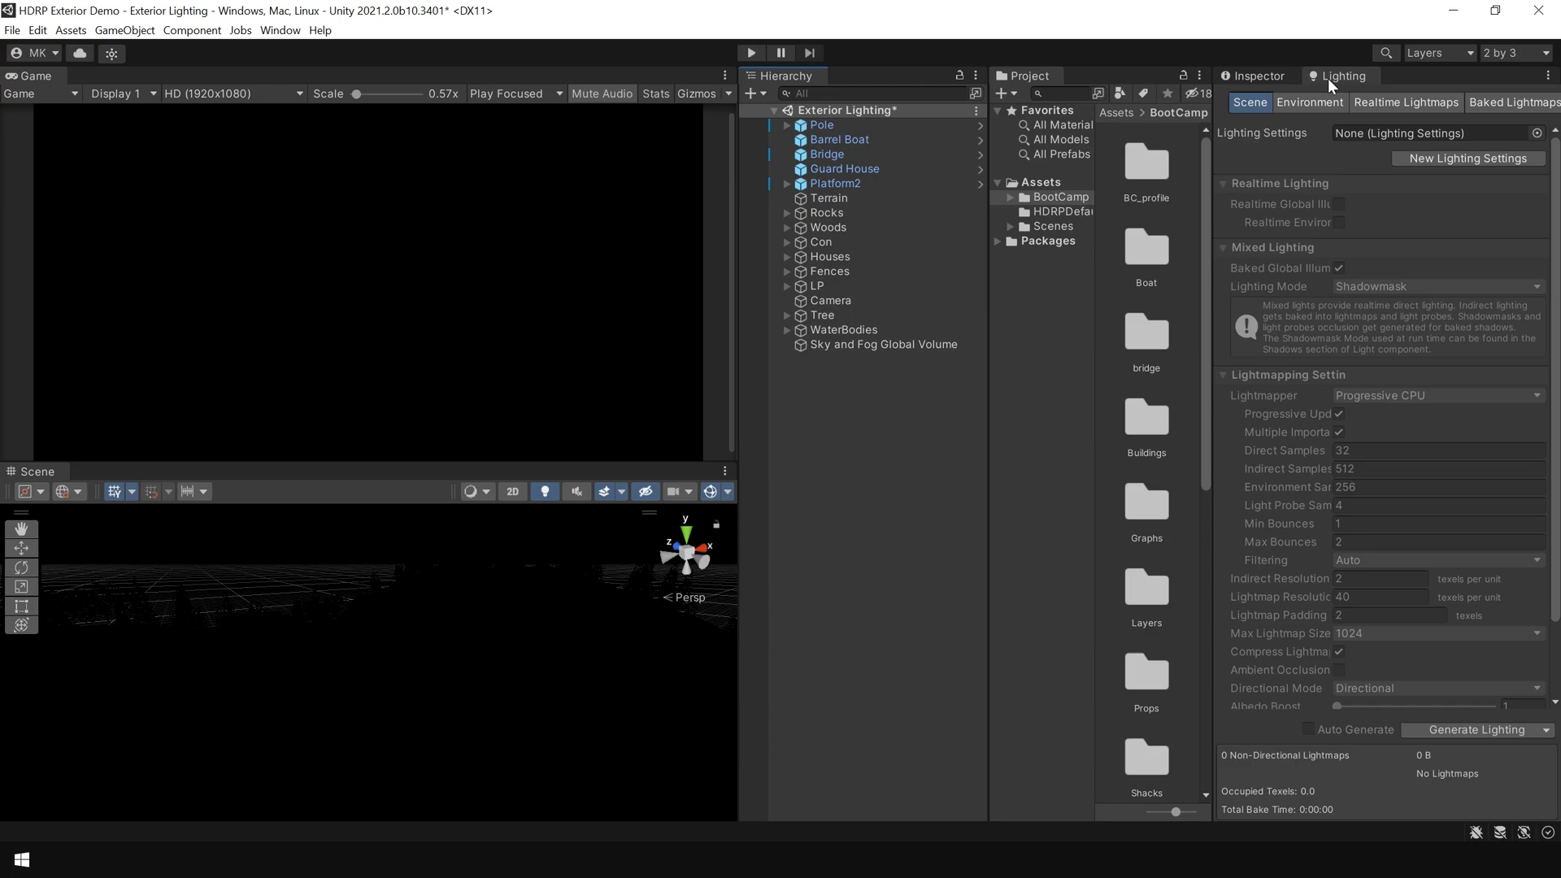
pyautogui.click(1315, 102)
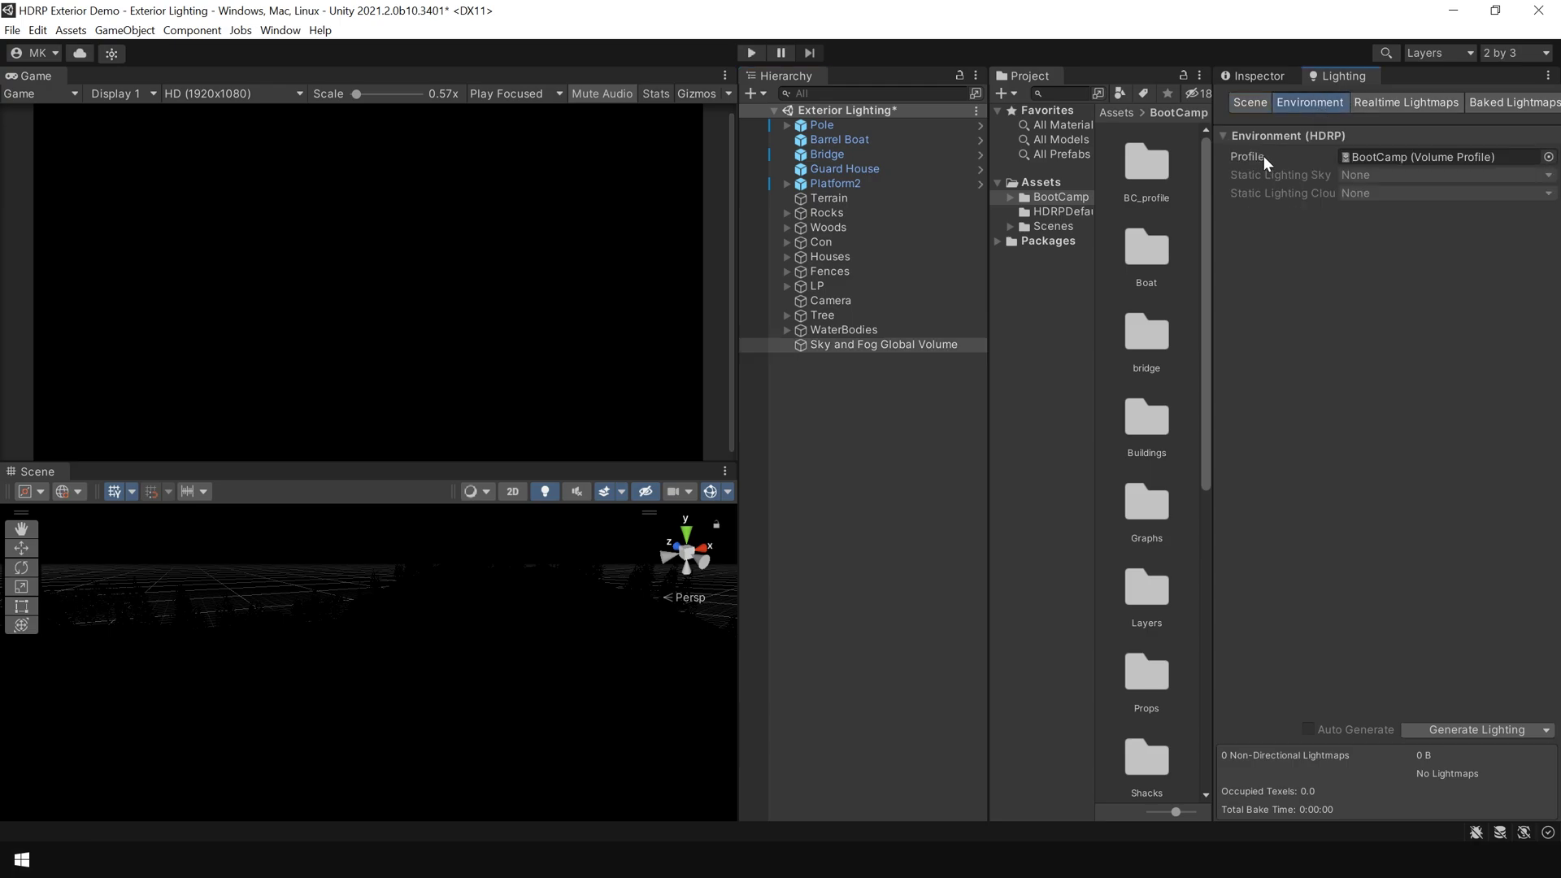
# Step: Assign the global volume's Sky and Fog Settings Profile to the lighting environment and set Static Lighting Sky to PhysicallyBasedSky
pyautogui.click(892, 345)
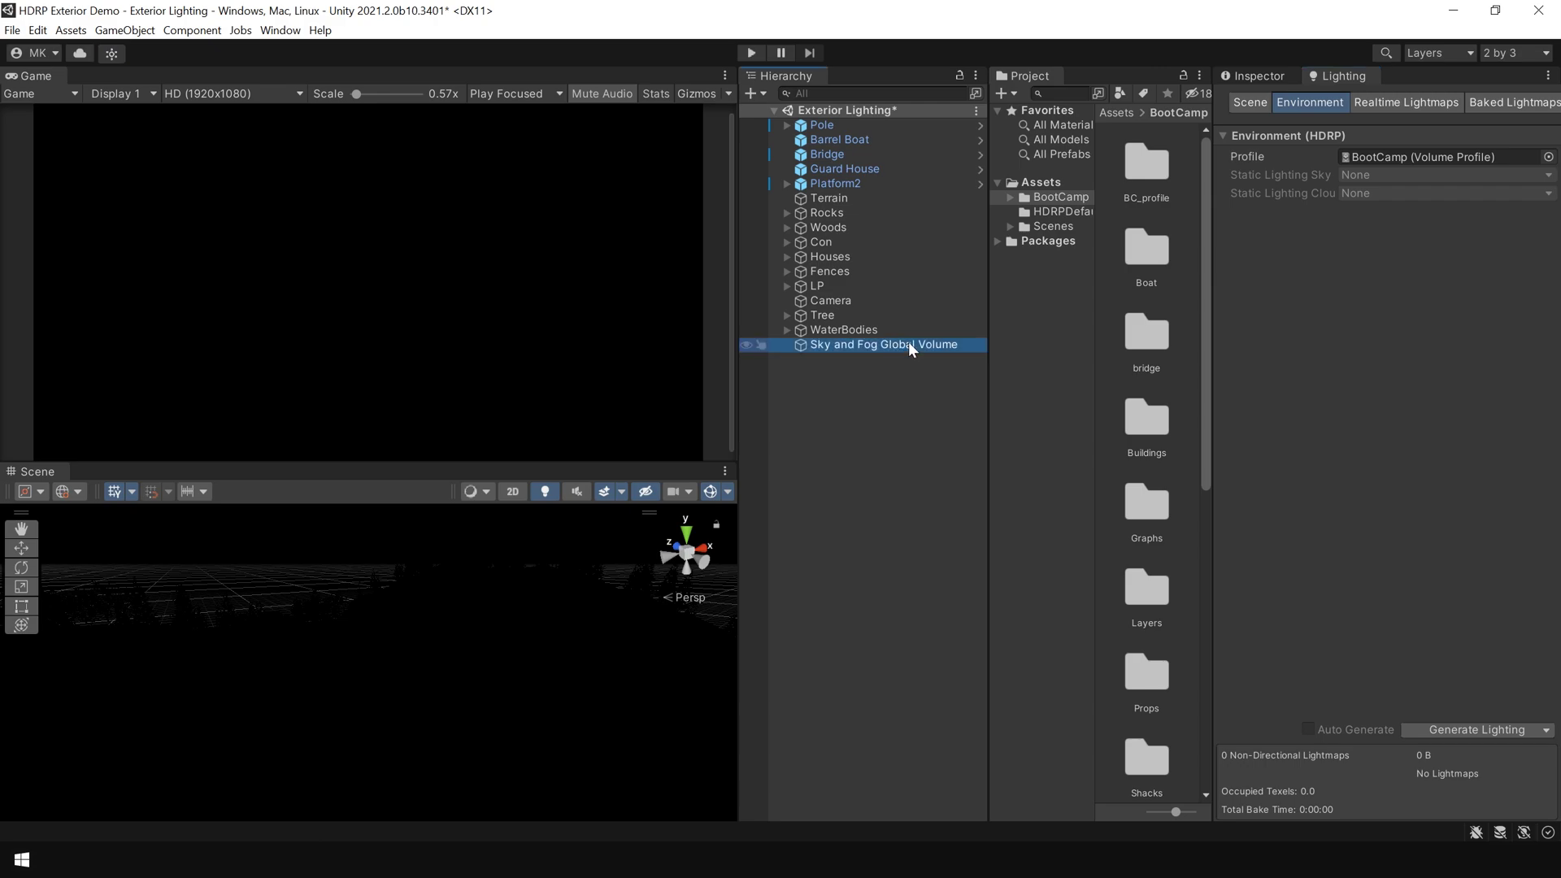
pyautogui.click(1252, 76)
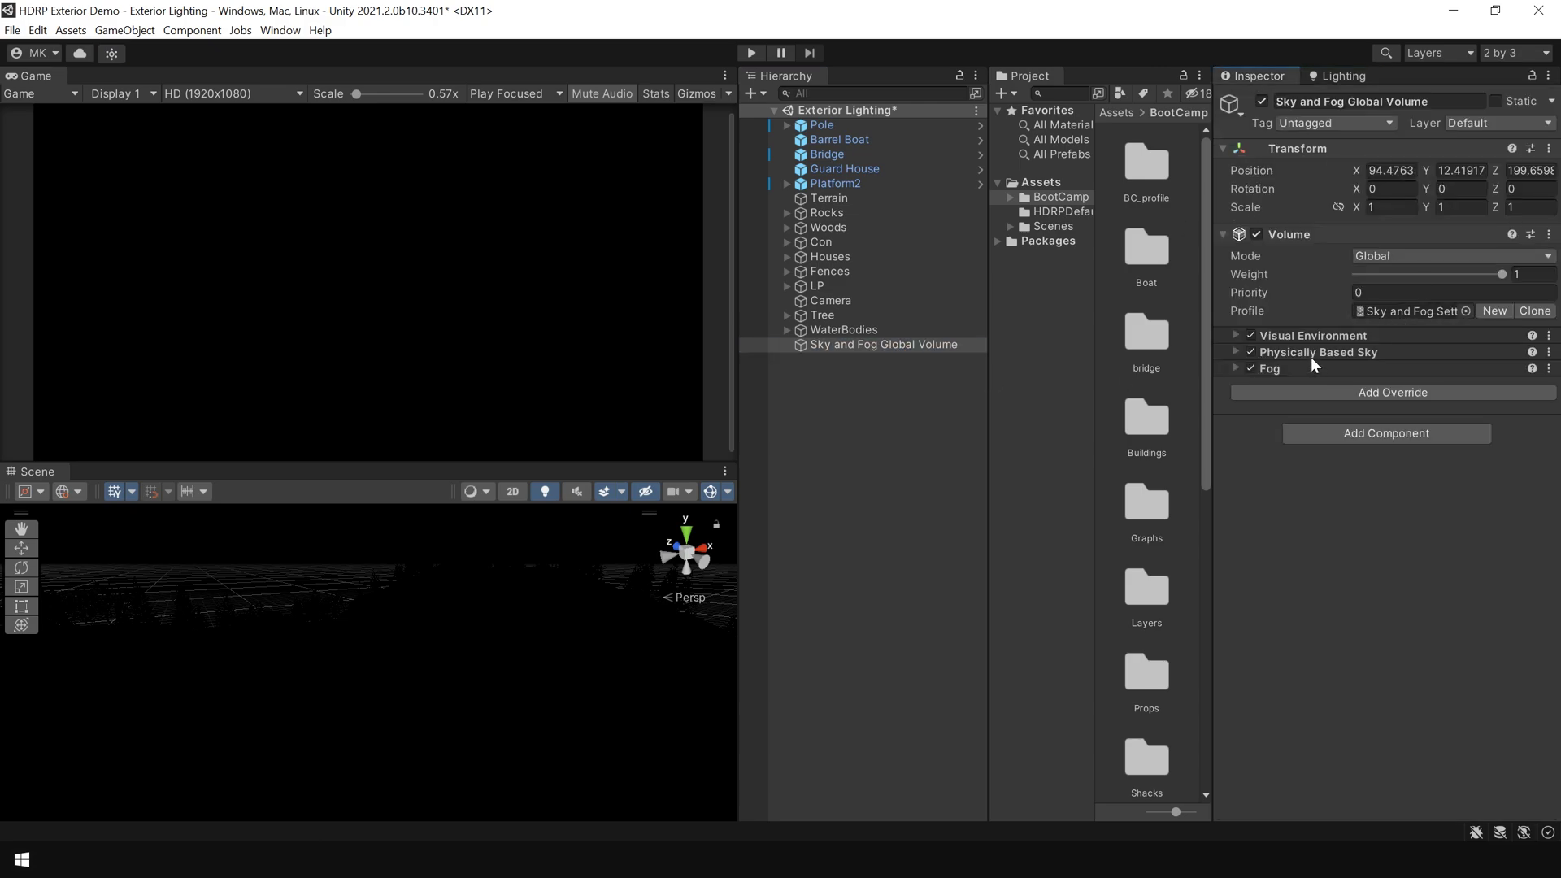
pyautogui.click(1408, 311)
pyautogui.click(1140, 171)
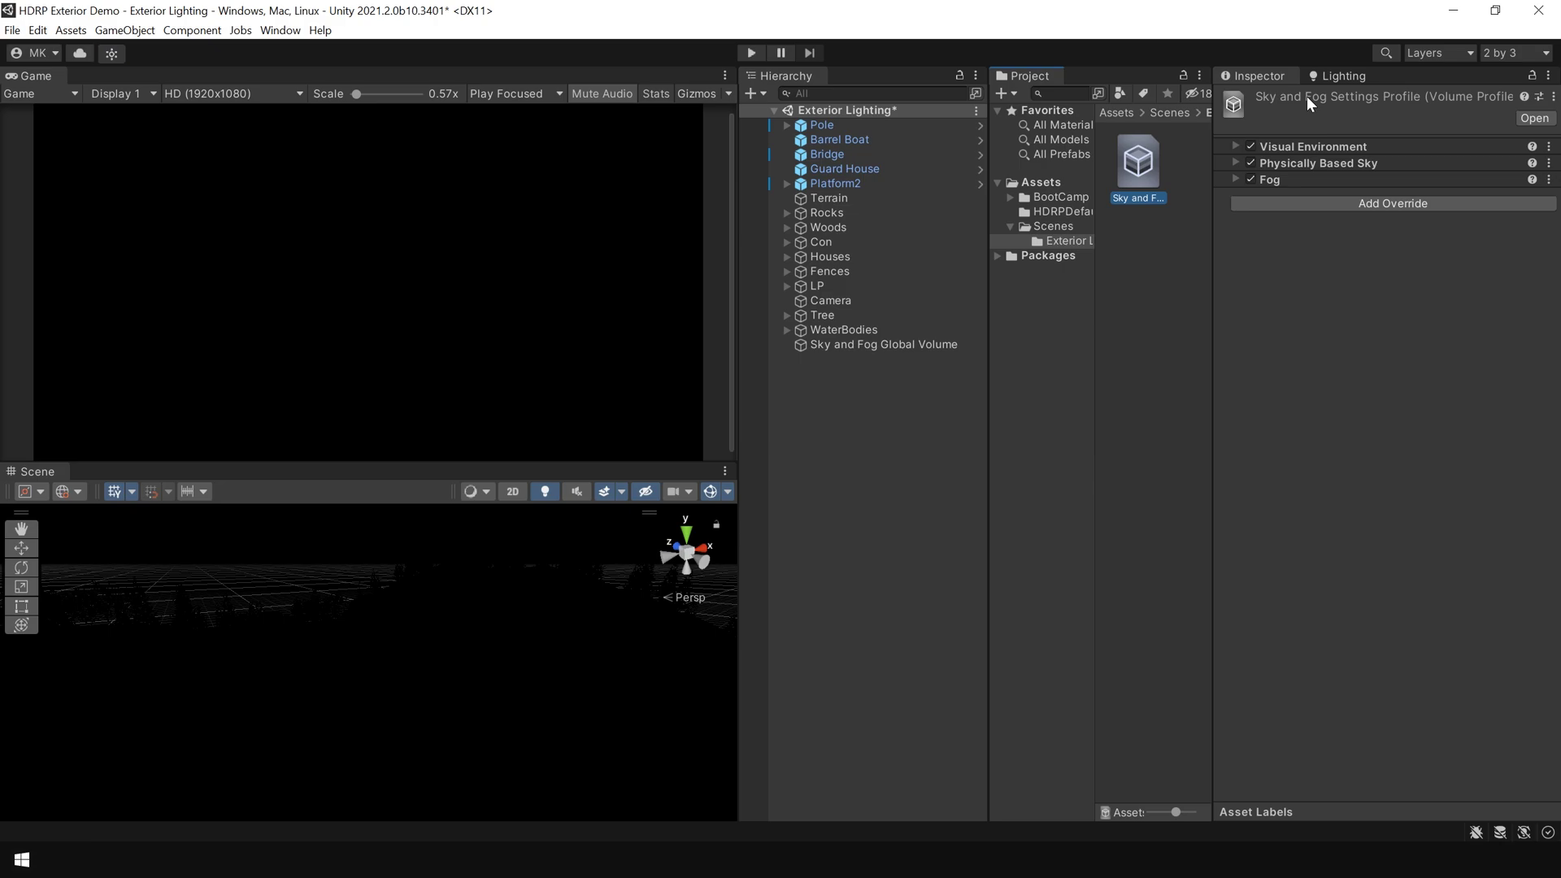
pyautogui.click(1340, 75)
pyautogui.moveTo(1160, 174); pyautogui.dragTo(1379, 161)
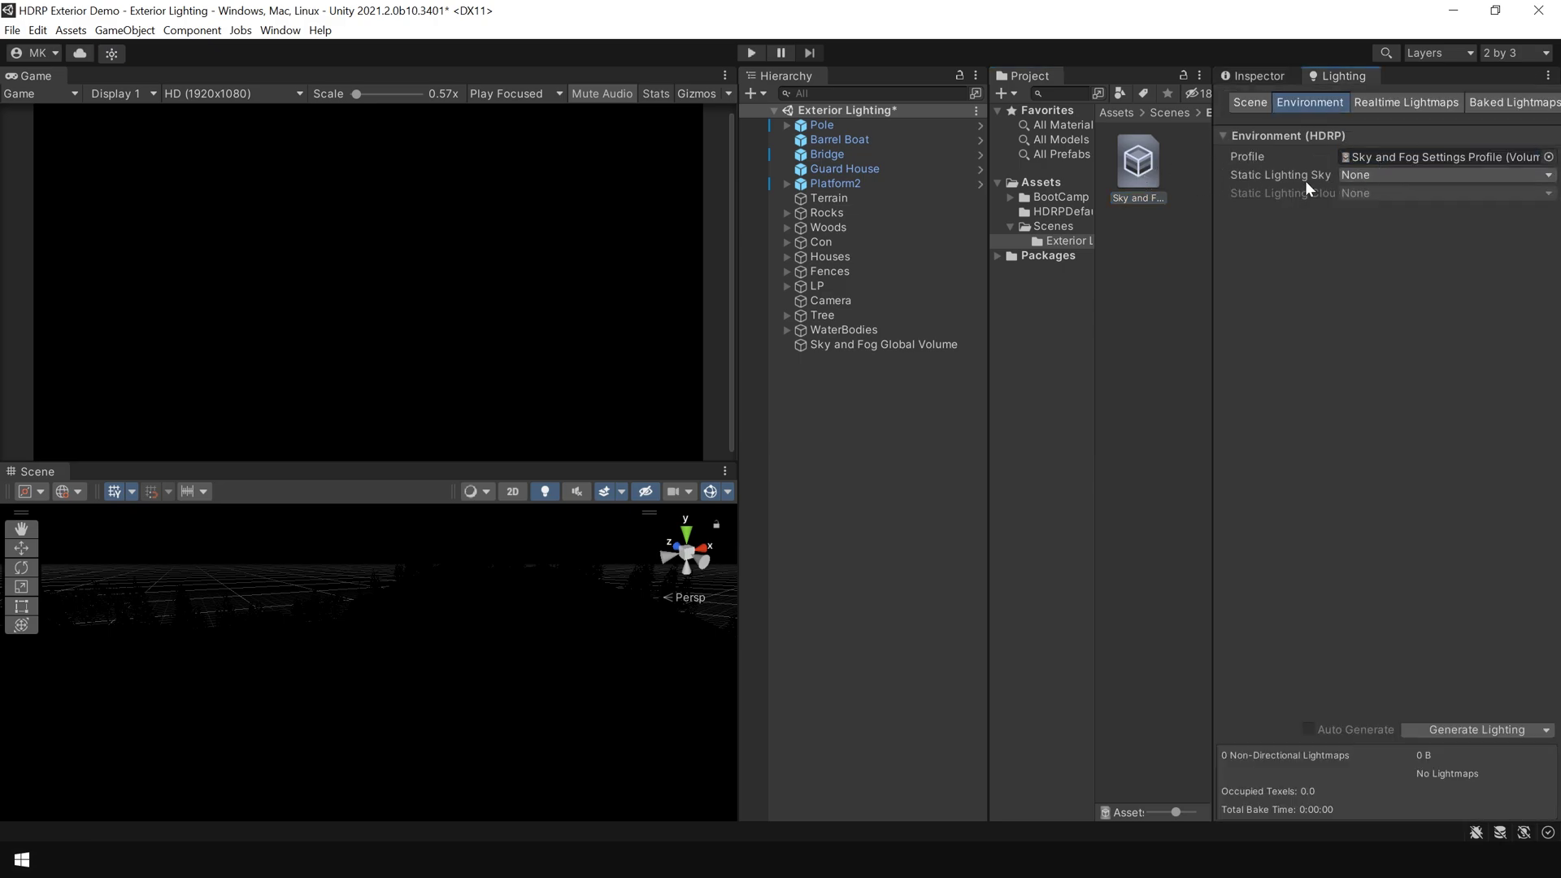
pyautogui.click(1368, 175)
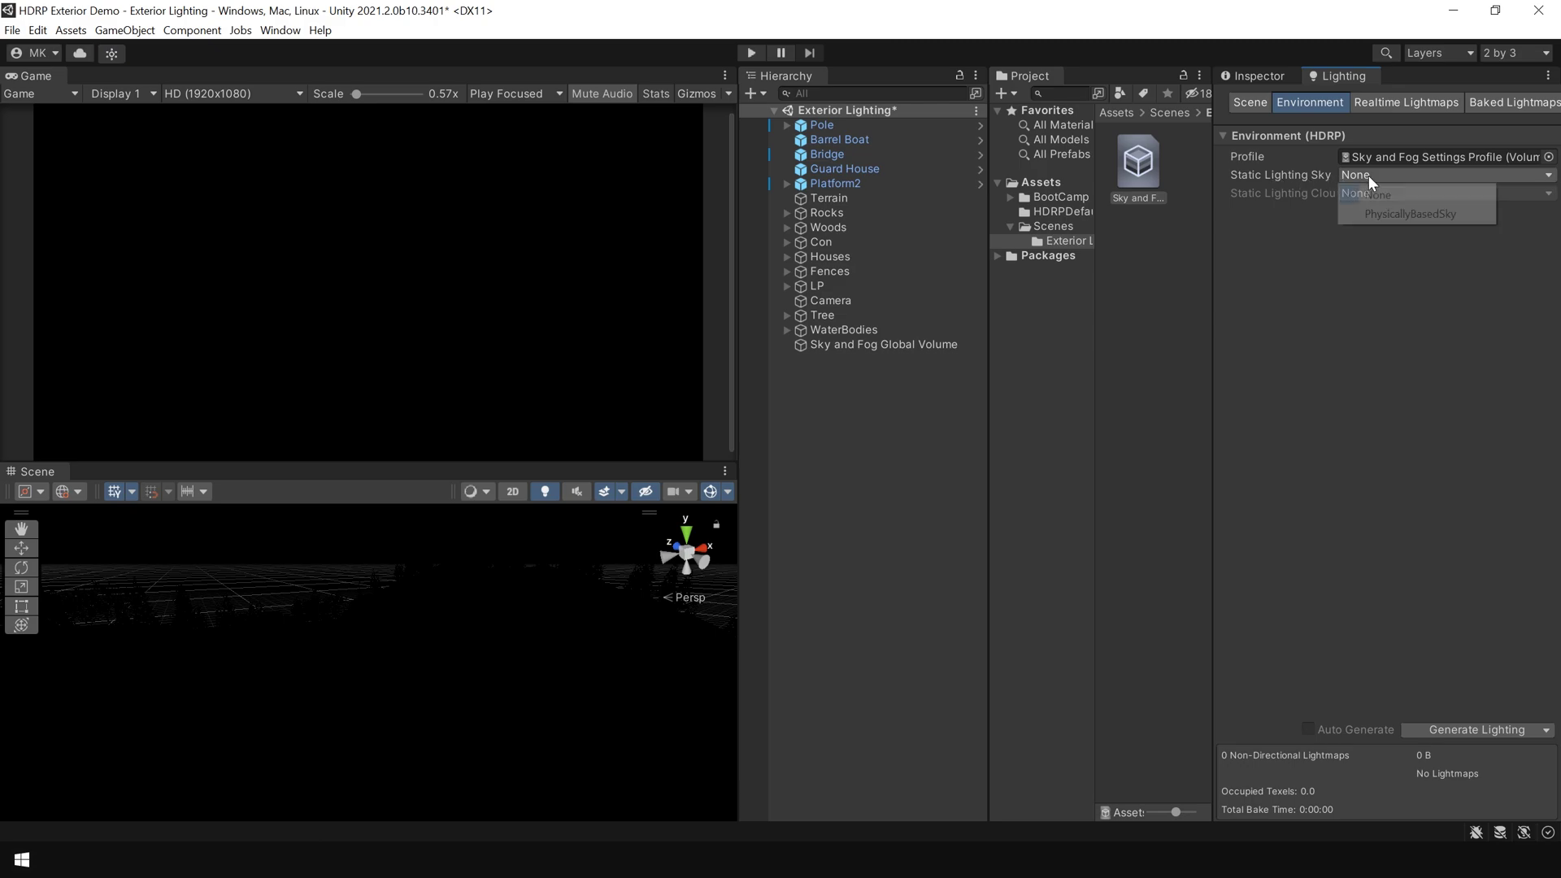
pyautogui.click(1417, 213)
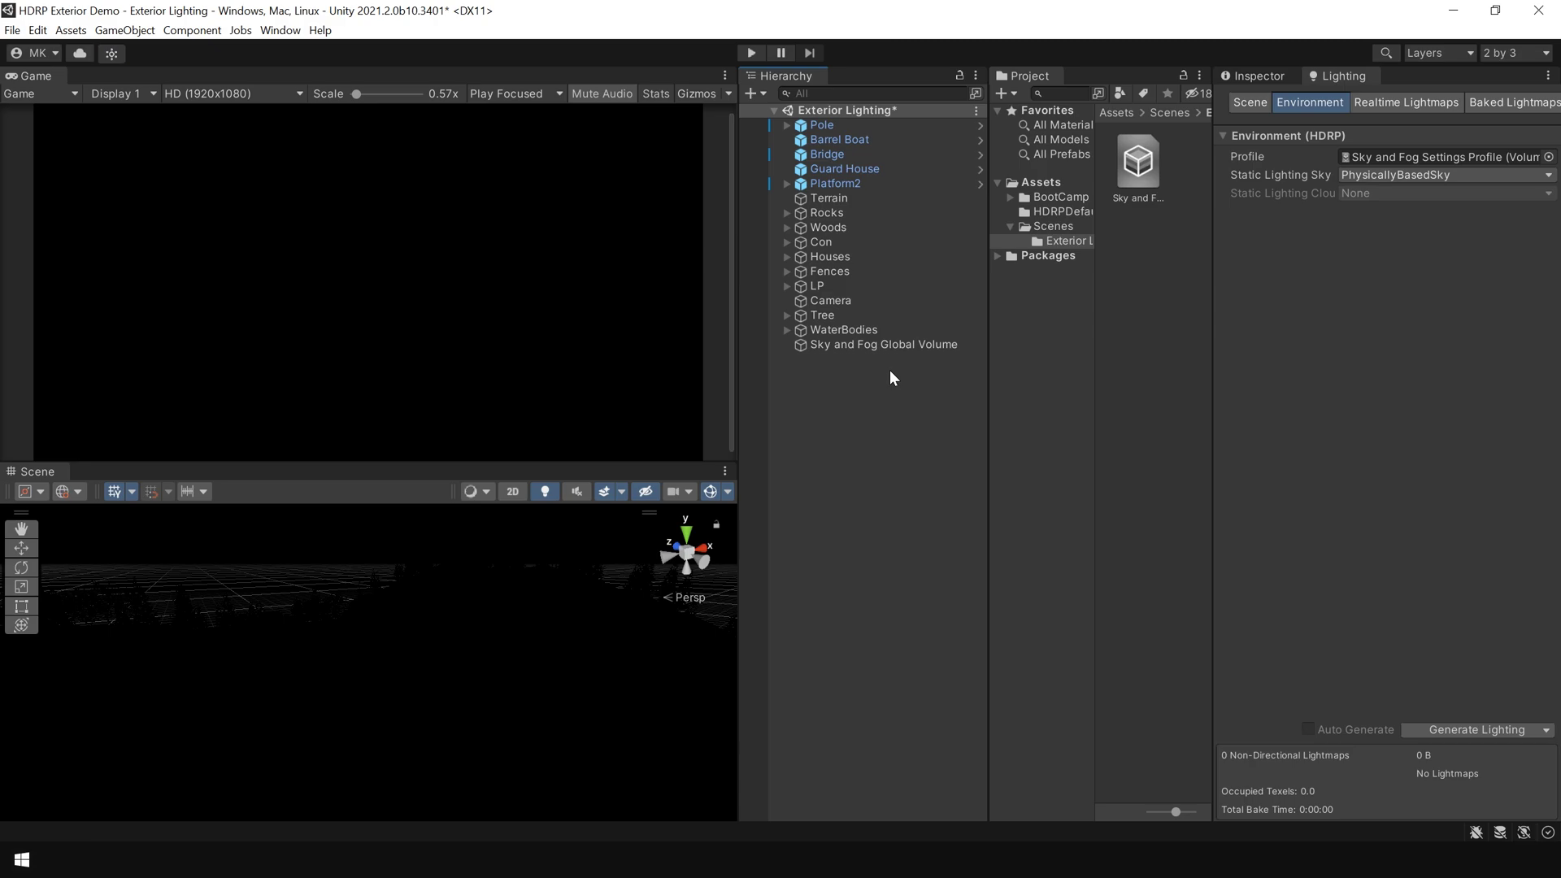
# Step: Bring up the Sky and Fog Global Volume's component properties and clear the selection
pyautogui.click(897, 344)
pyautogui.click(1250, 74)
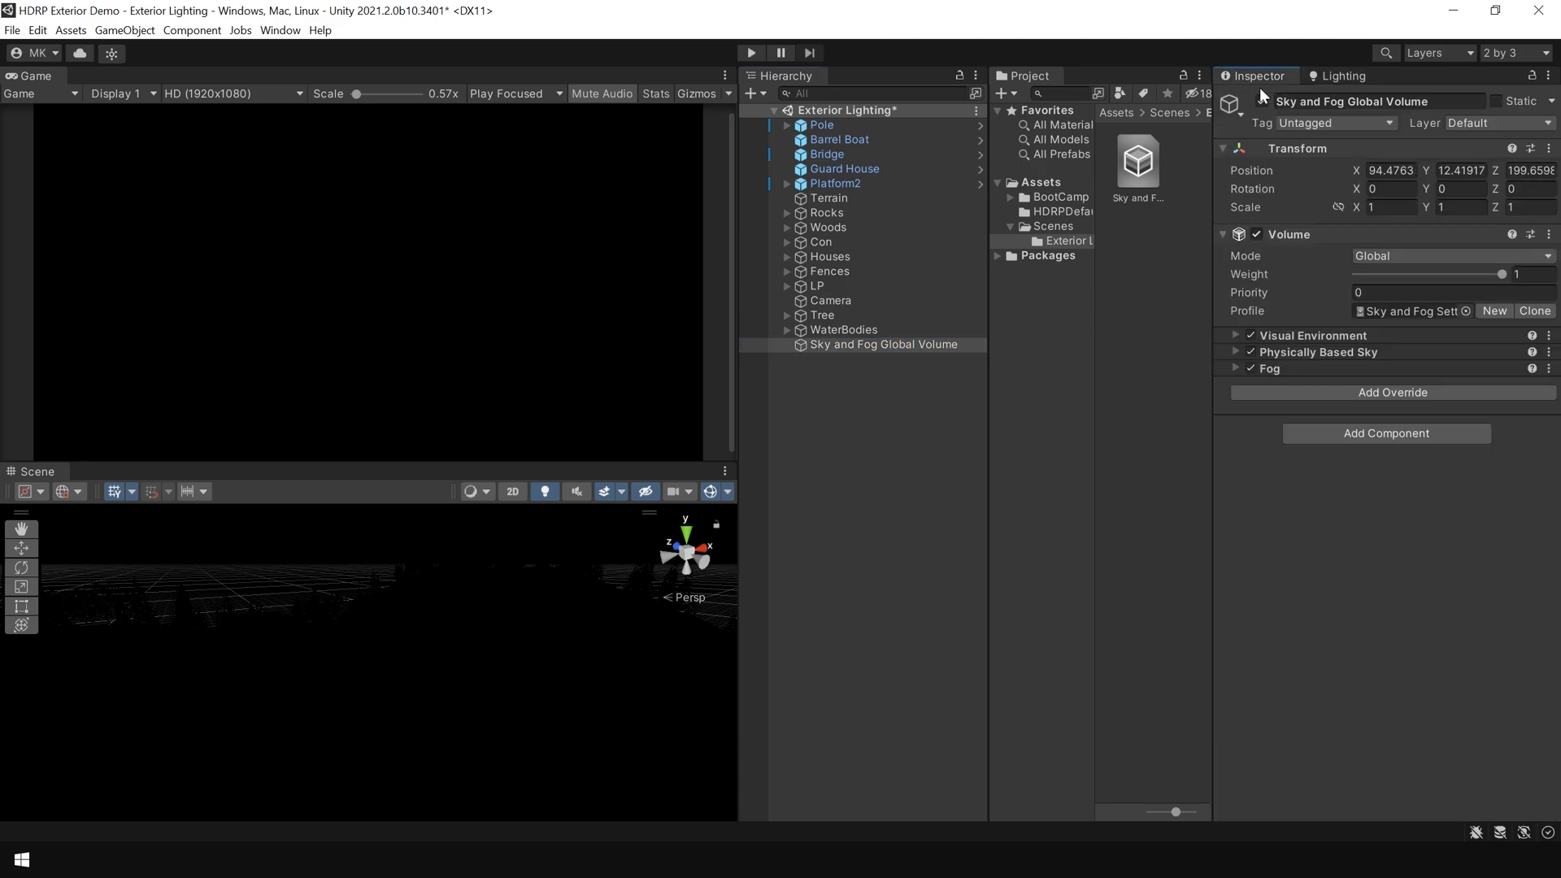
pyautogui.click(877, 423)
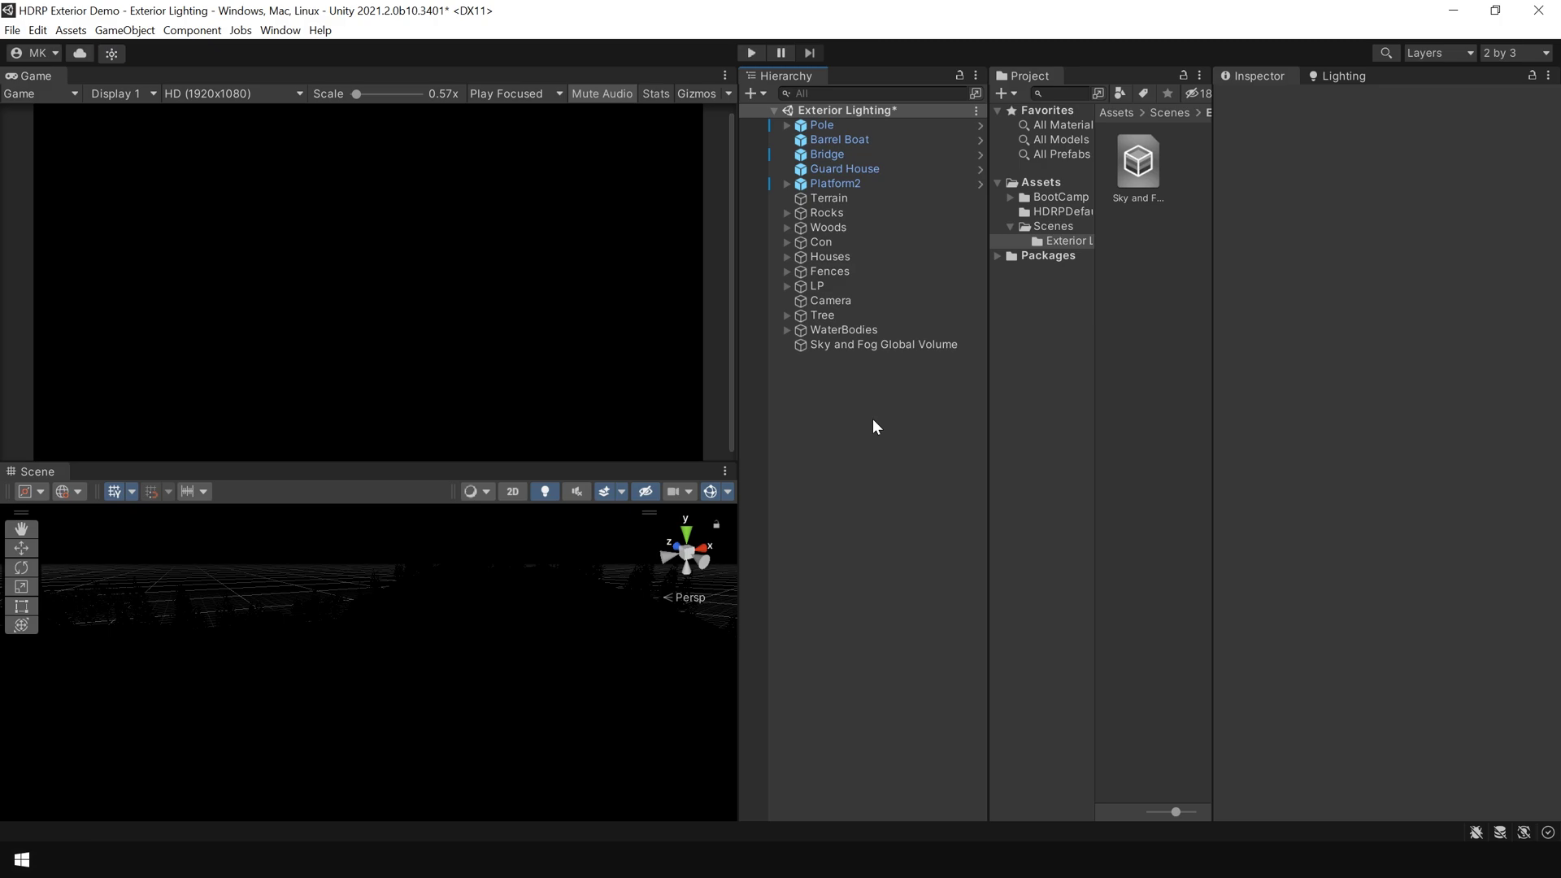
# Step: Add a directional light to the scene, name it Sun and clear the selection
pyautogui.rightClick(832, 398)
pyautogui.moveTo(924, 650)
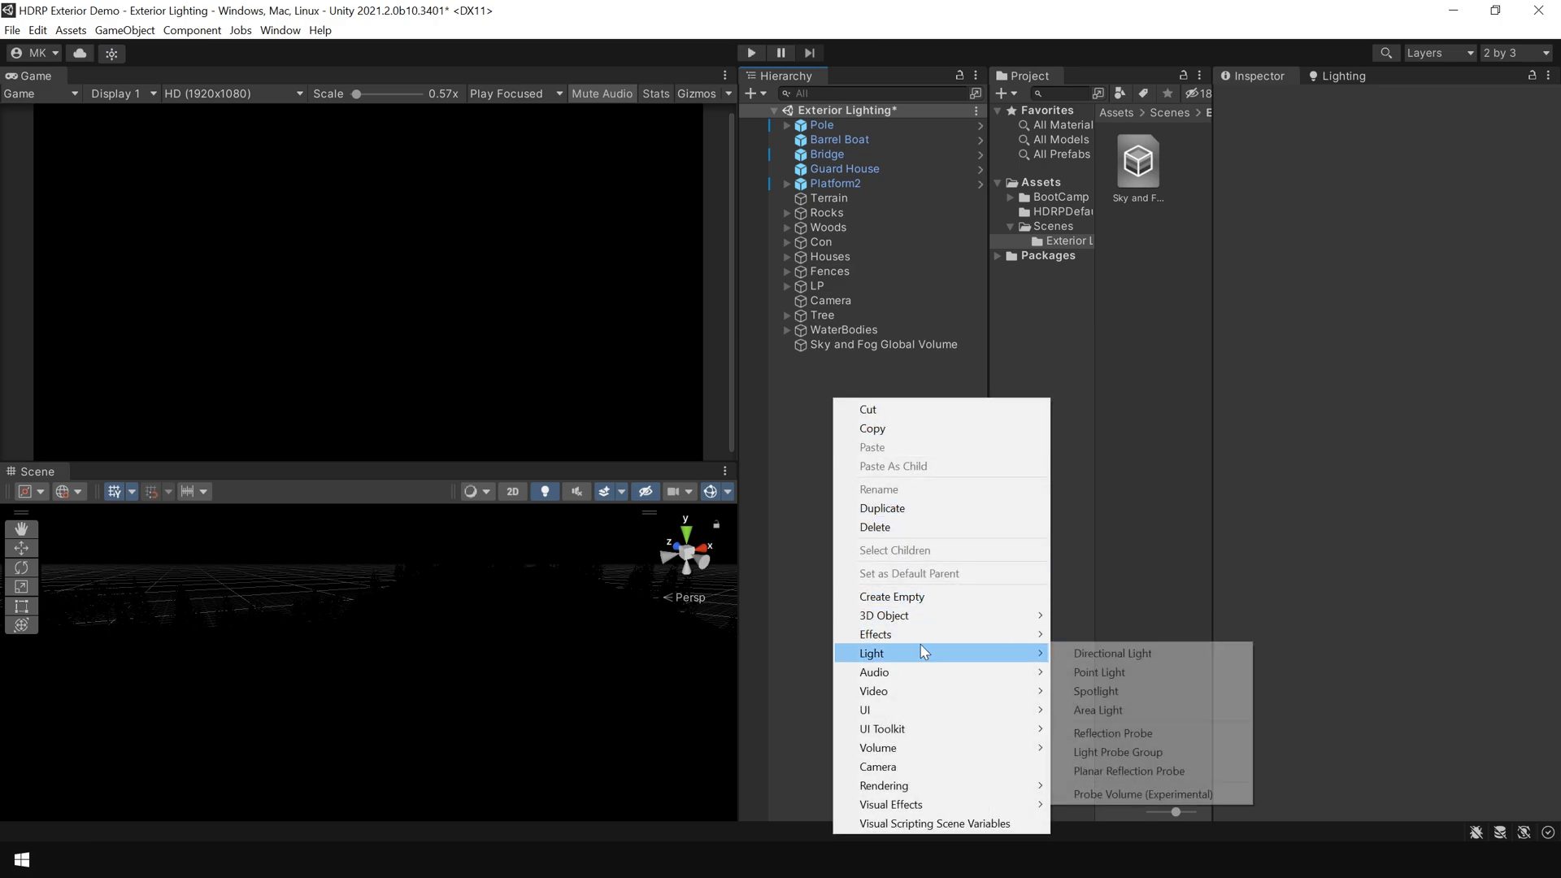
pyautogui.click(1112, 654)
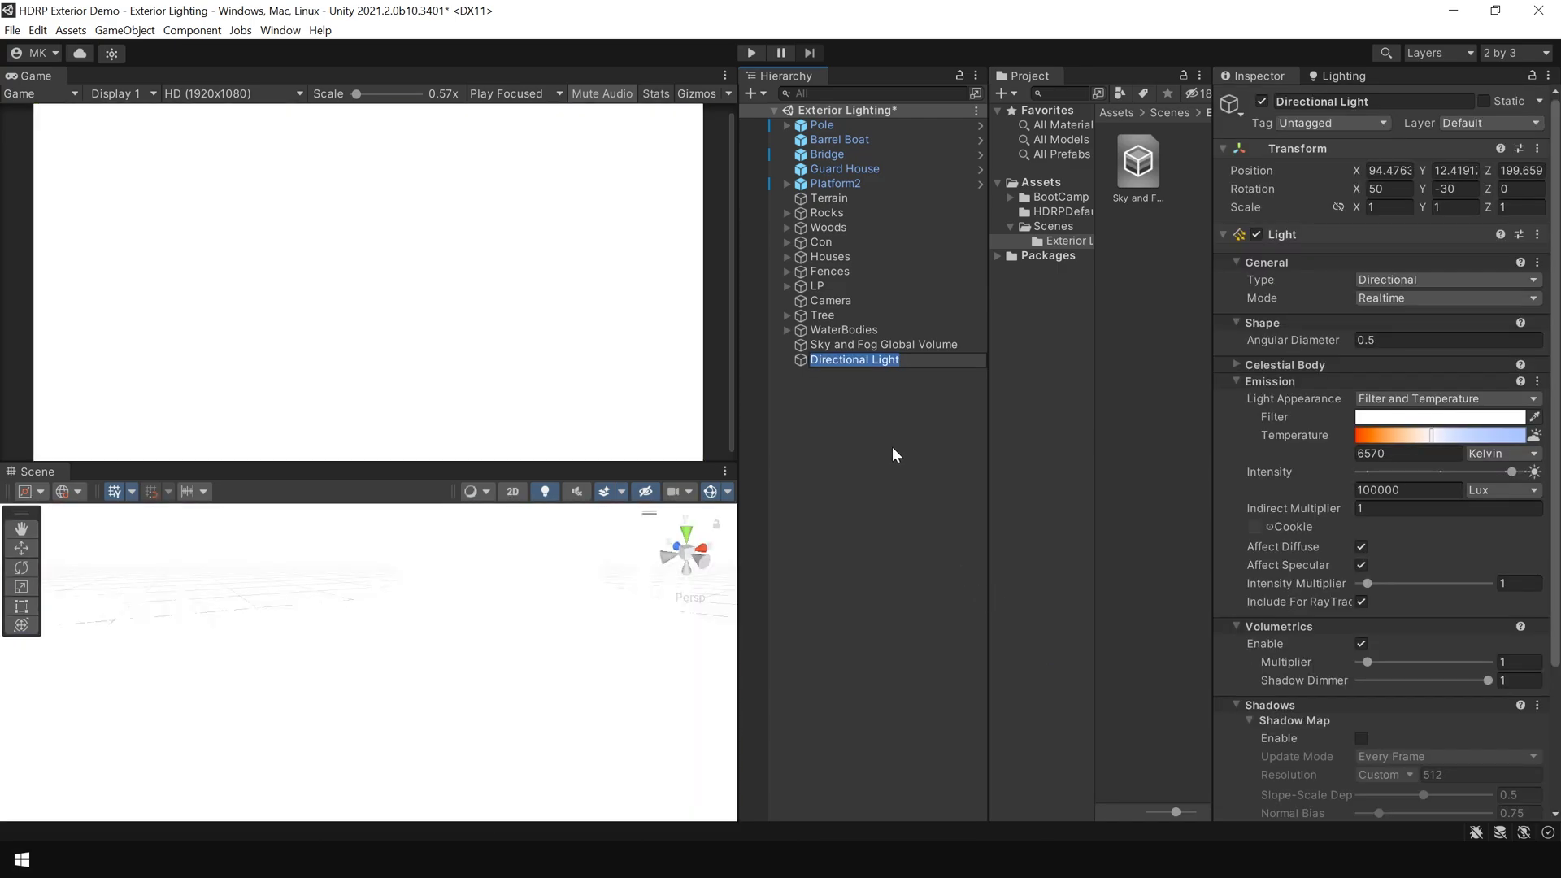
pyautogui.write('Sun')
pyautogui.press('Return')
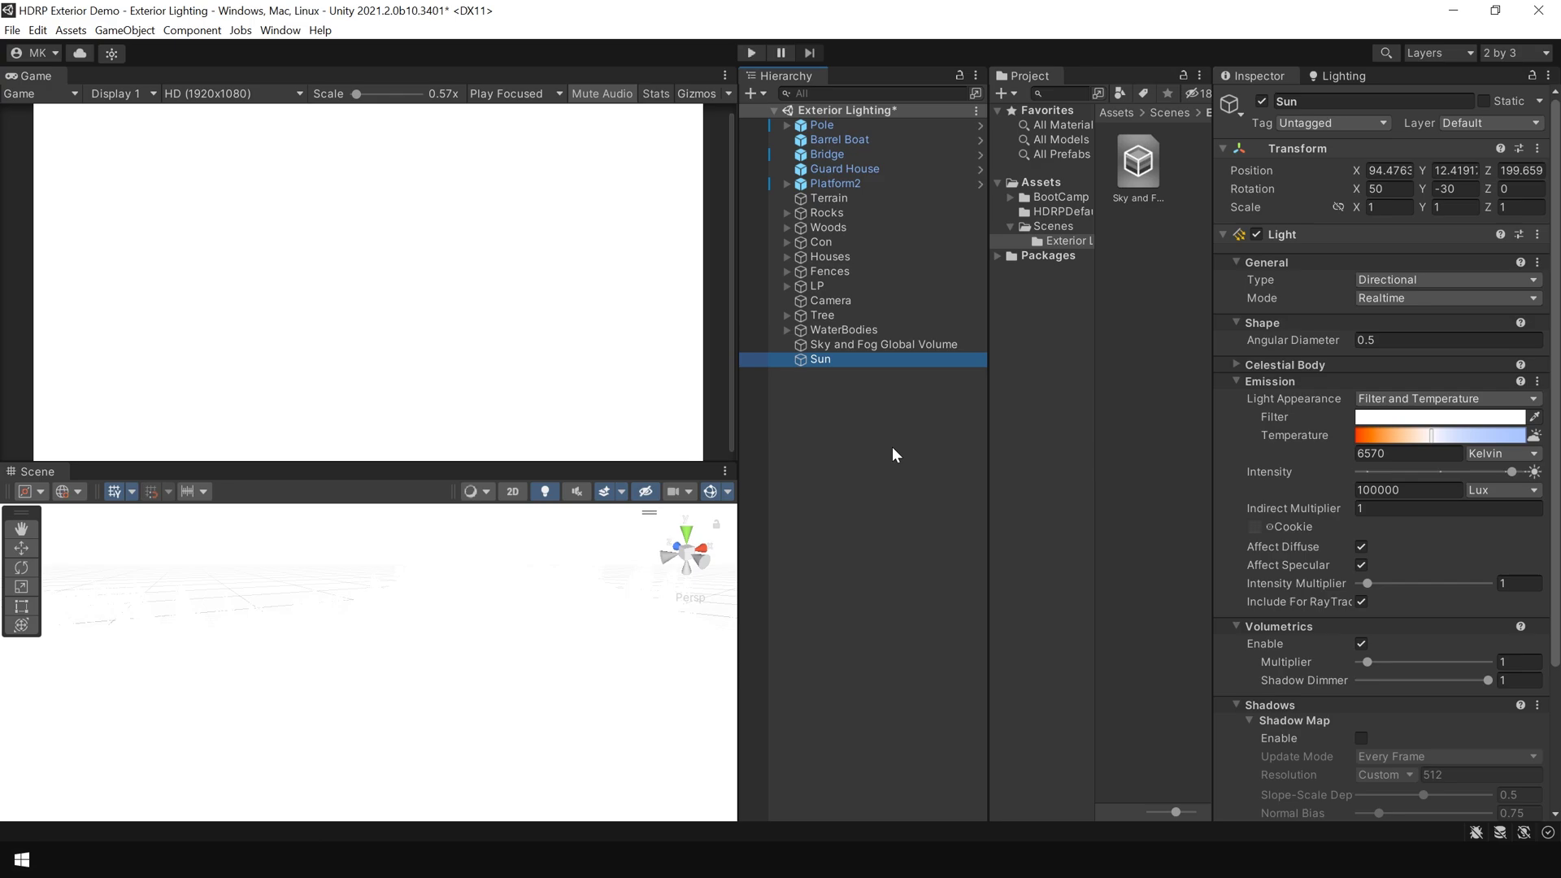
pyautogui.click(899, 448)
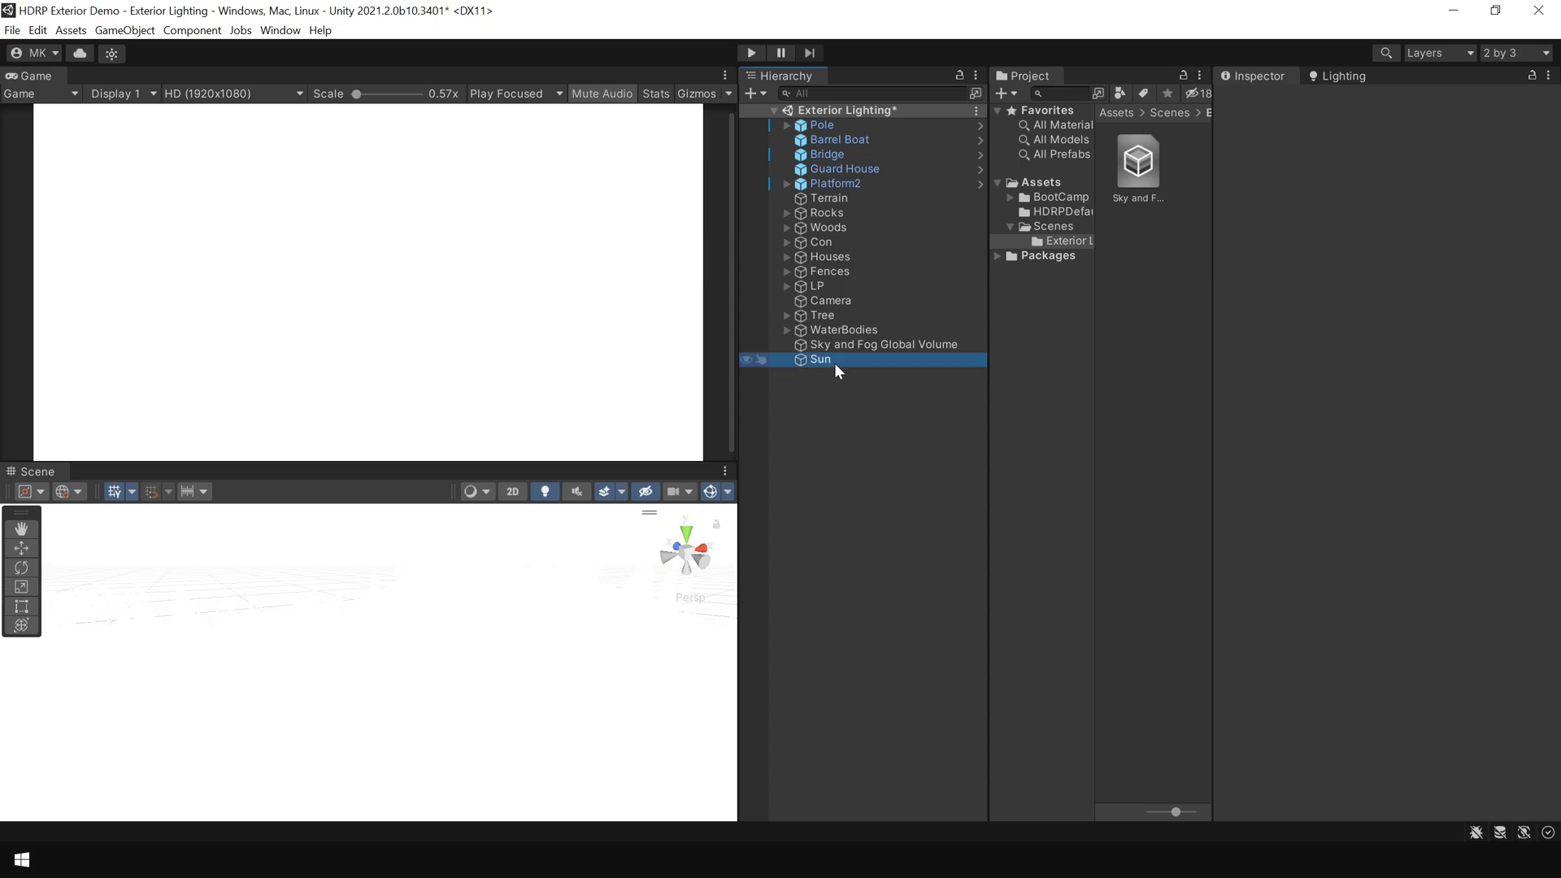
# Step: Inspect the Sun light's emission intensity in lux, leaving nothing selected
pyautogui.click(834, 363)
pyautogui.click(1363, 490)
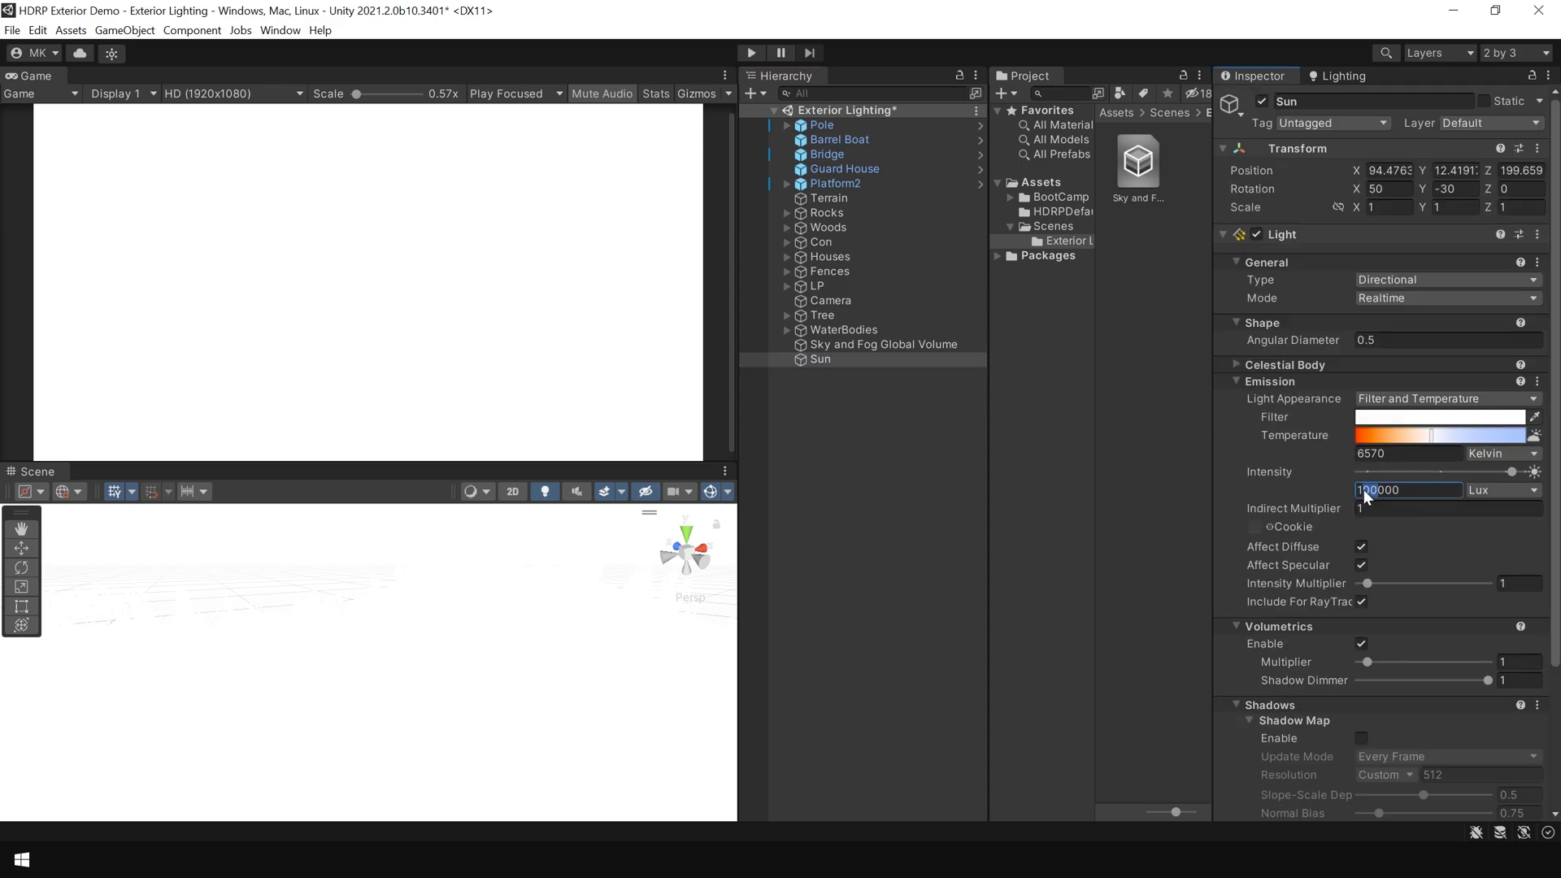
pyautogui.click(885, 437)
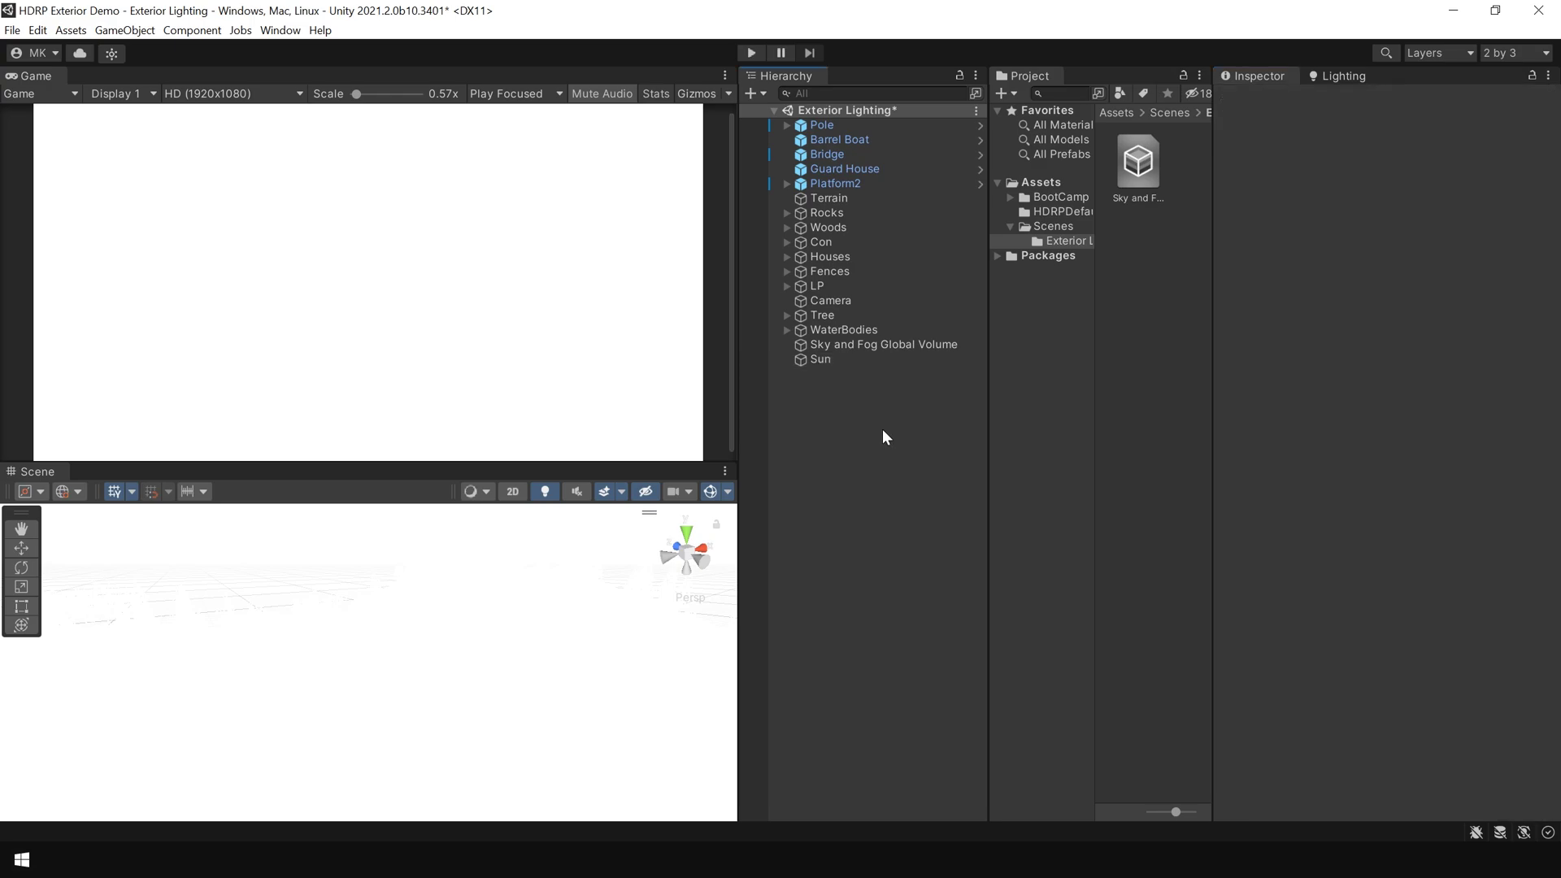
# Step: Add a Global Volume named Post Process and create a new volume profile for it
pyautogui.rightClick(839, 404)
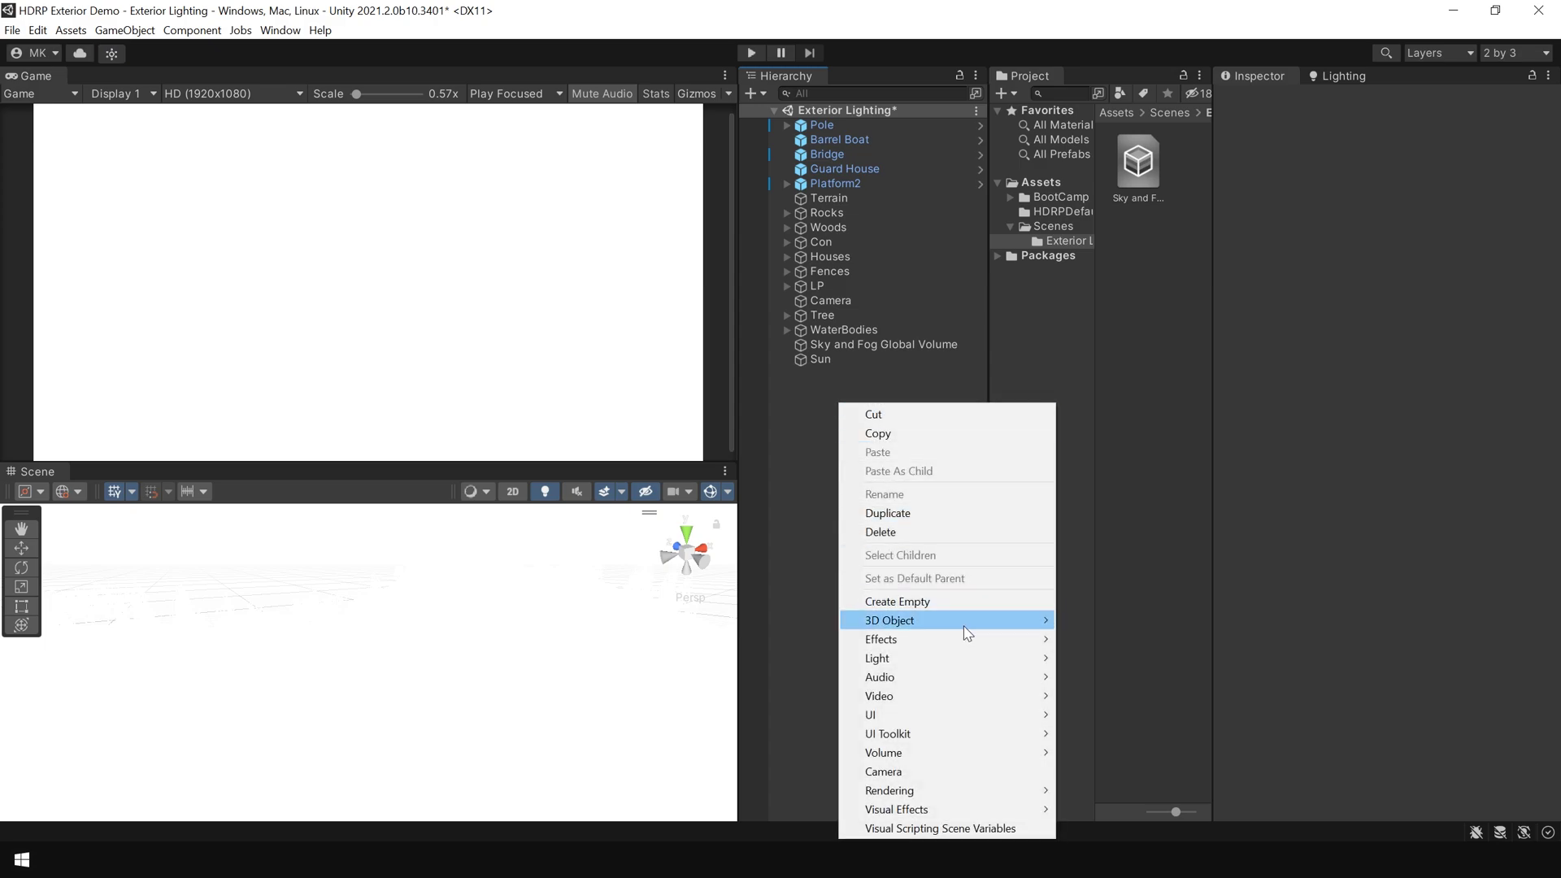
pyautogui.moveTo(988, 752)
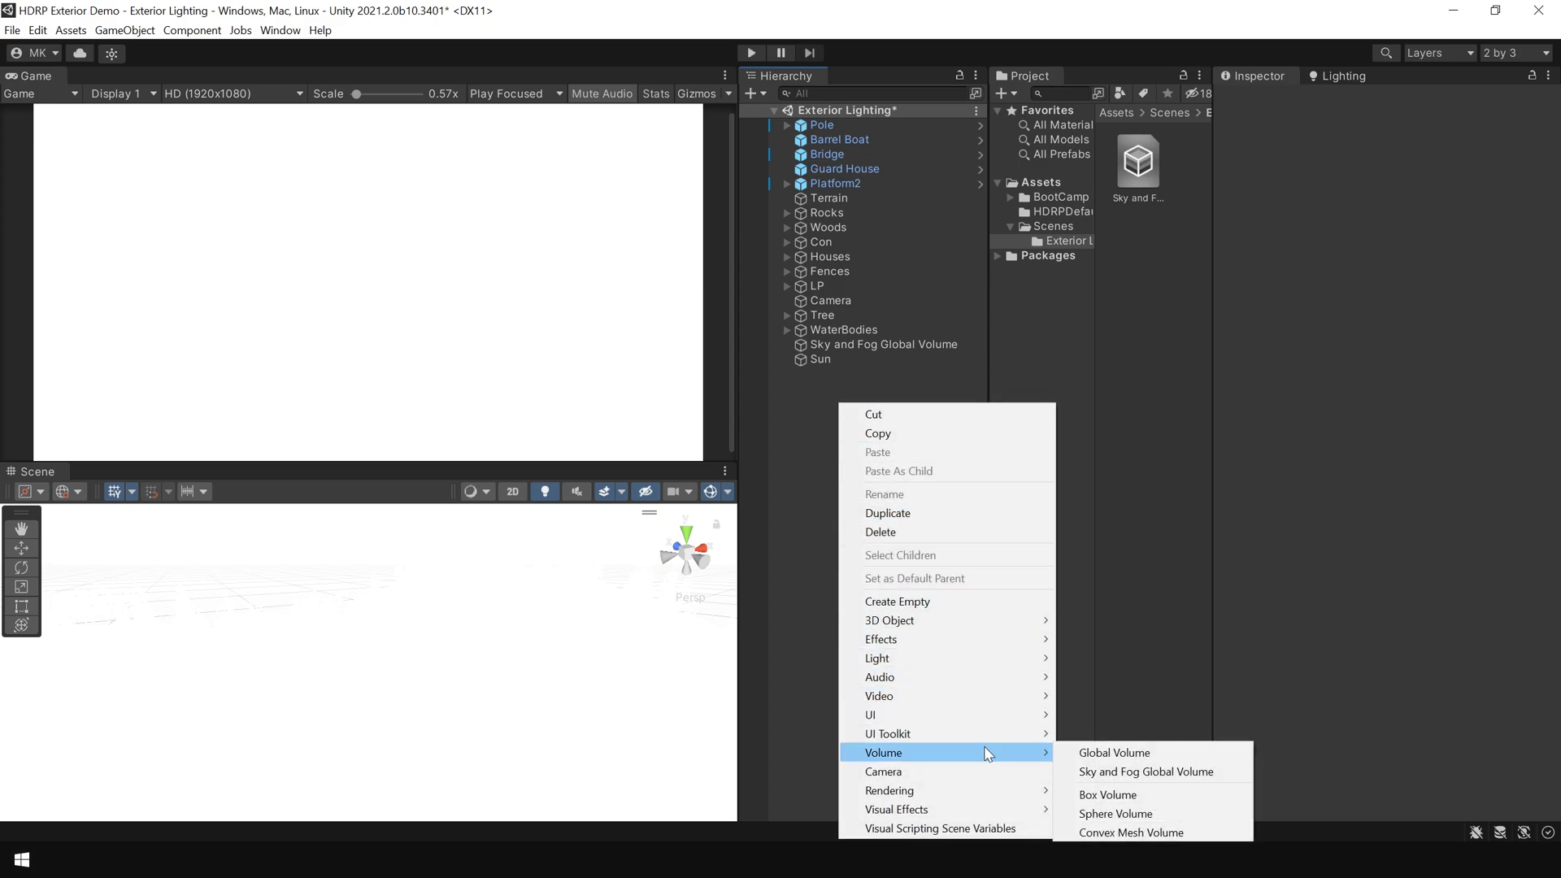
pyautogui.click(1099, 752)
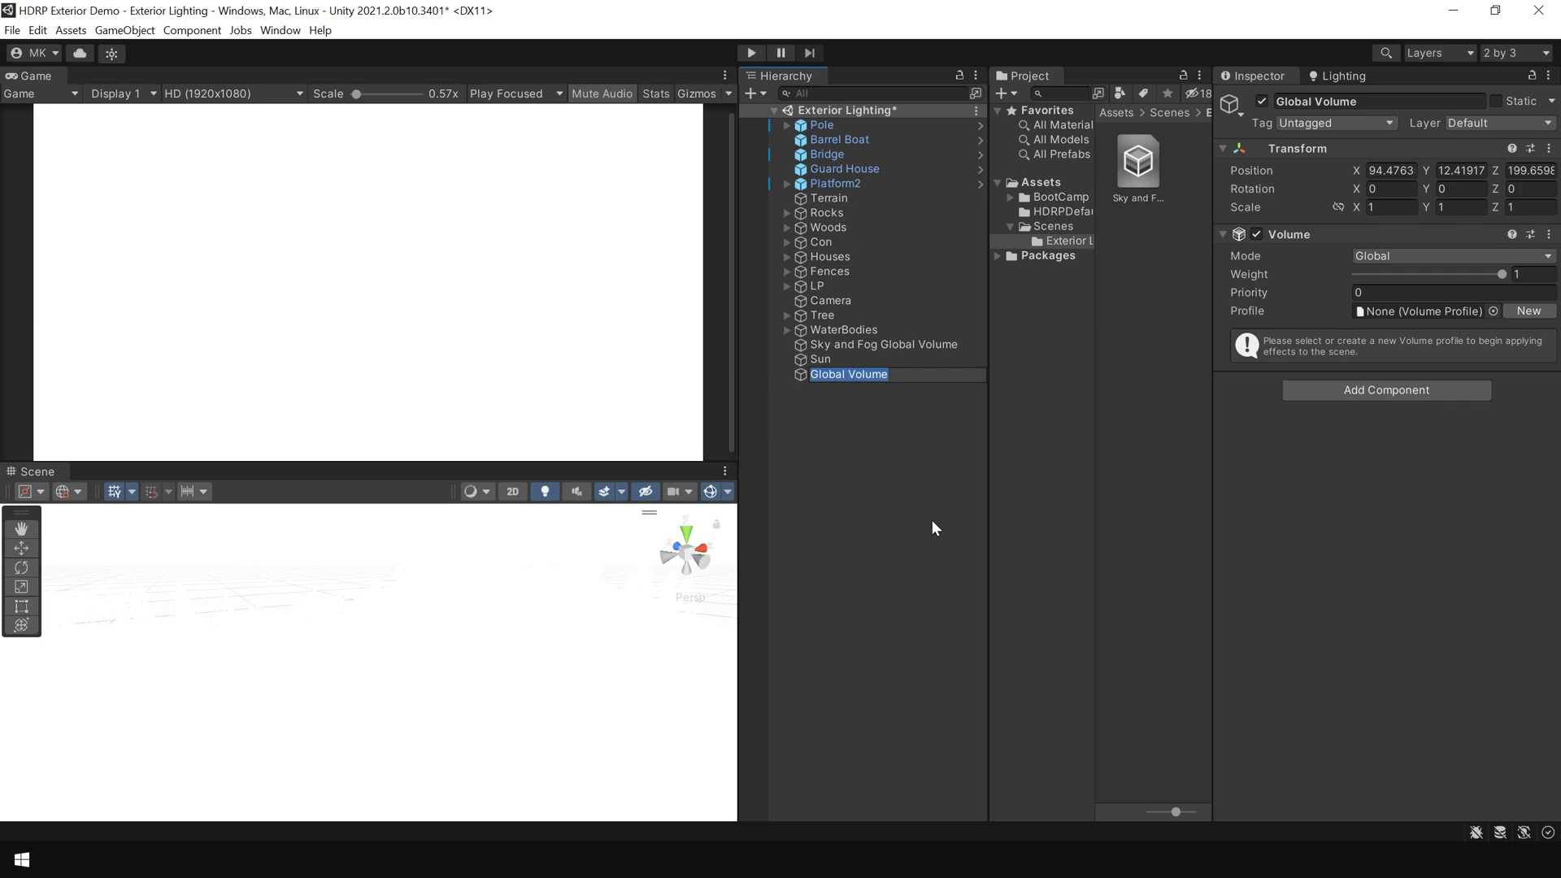
pyautogui.write('Post Process')
pyautogui.press('Return')
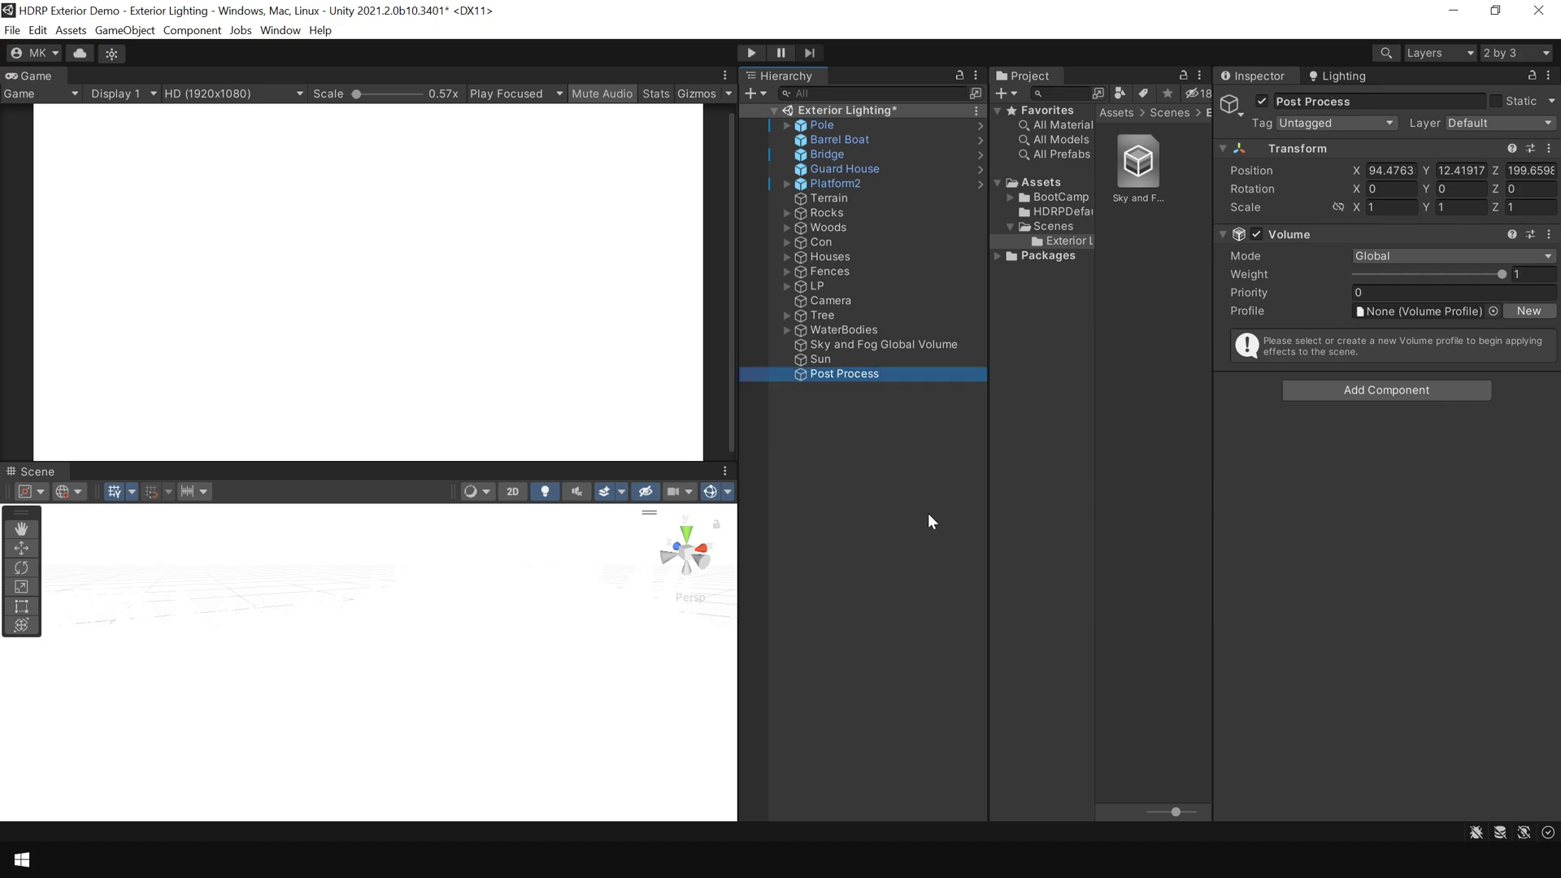
pyautogui.click(1528, 312)
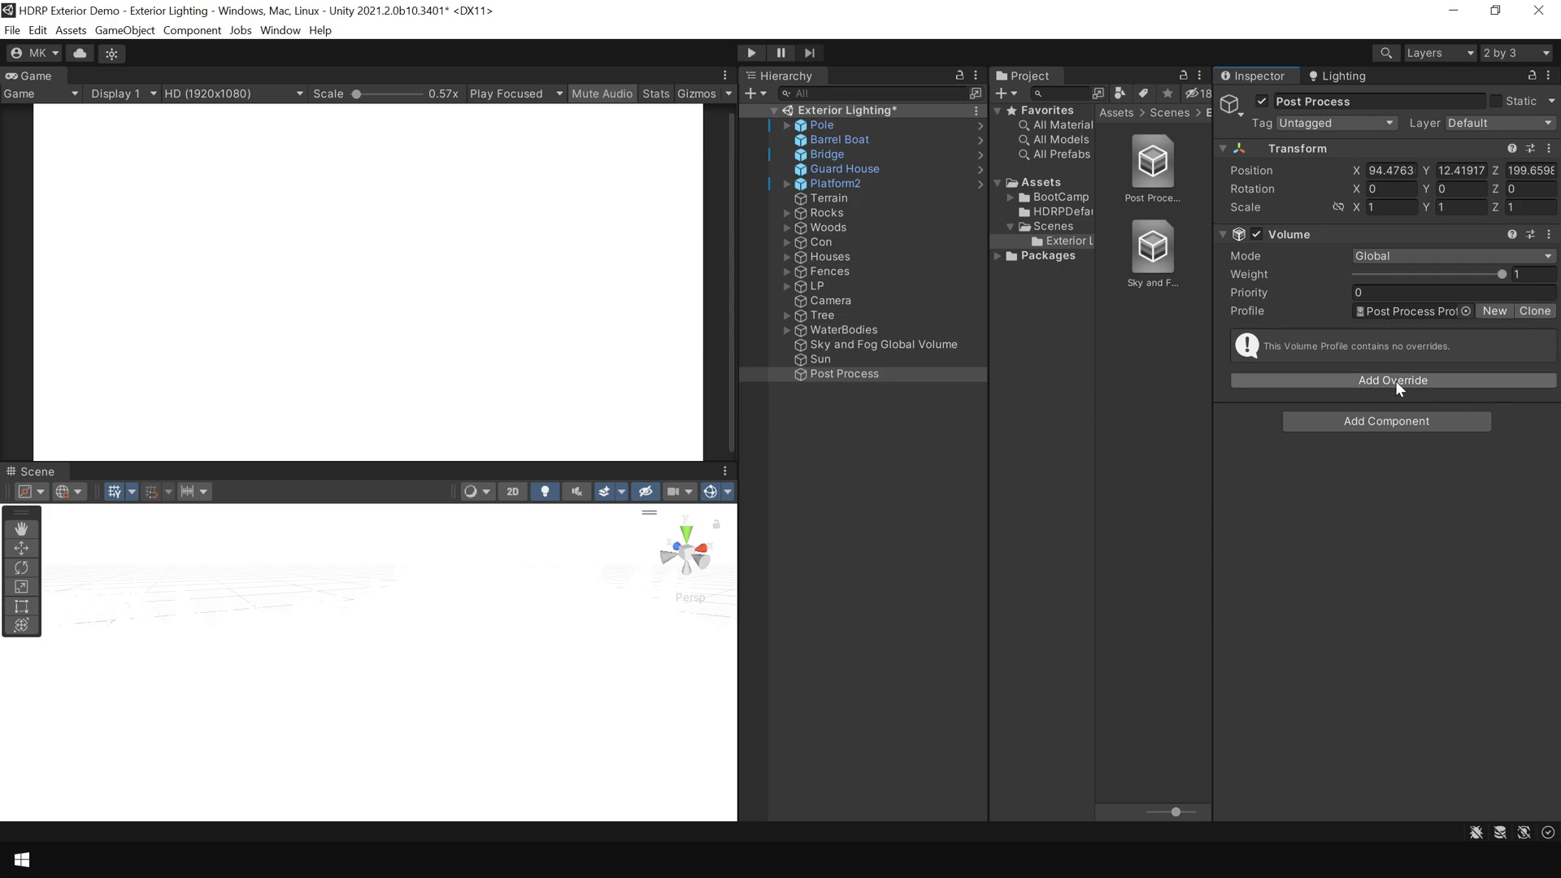
# Step: Add an Exposure override to the Post Process volume, enable all its properties and set Fixed Exposure to the Sunlit Scene preset
pyautogui.click(1397, 381)
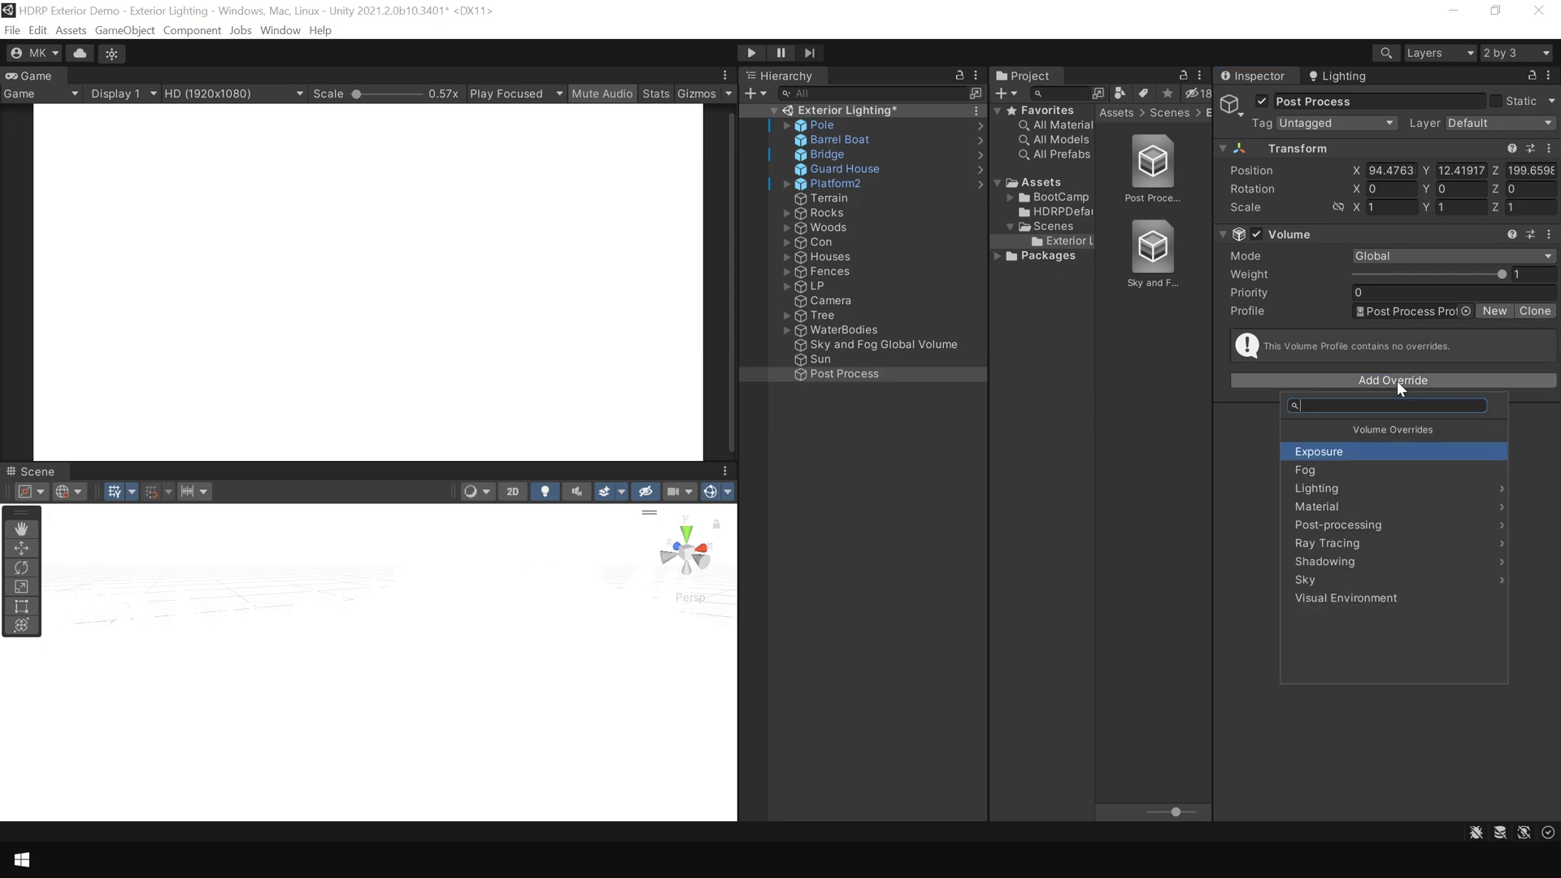
pyautogui.click(1377, 455)
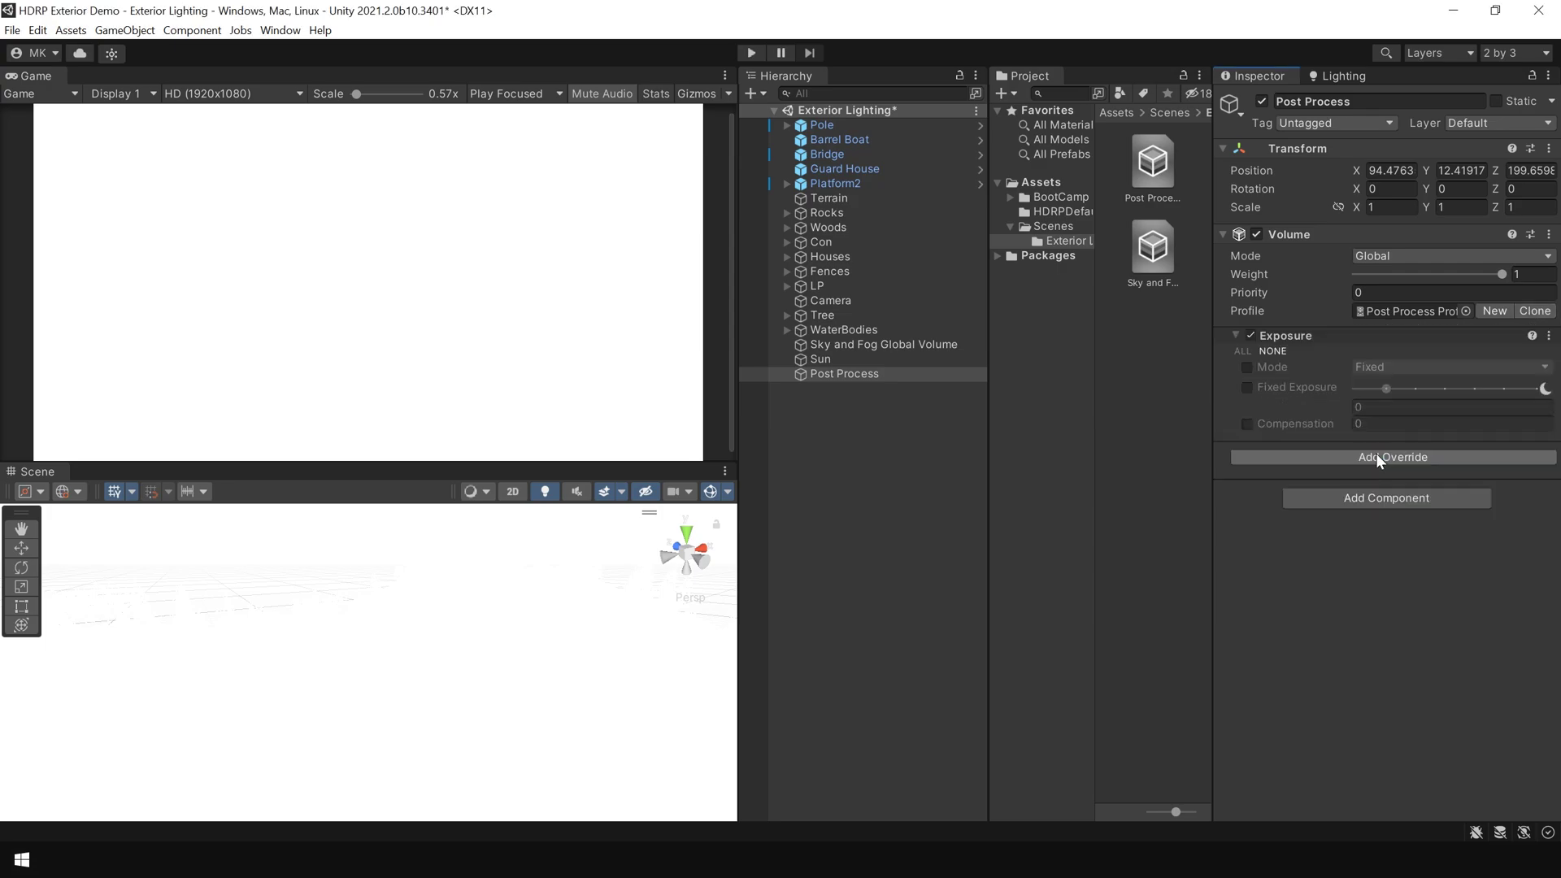
pyautogui.click(1244, 351)
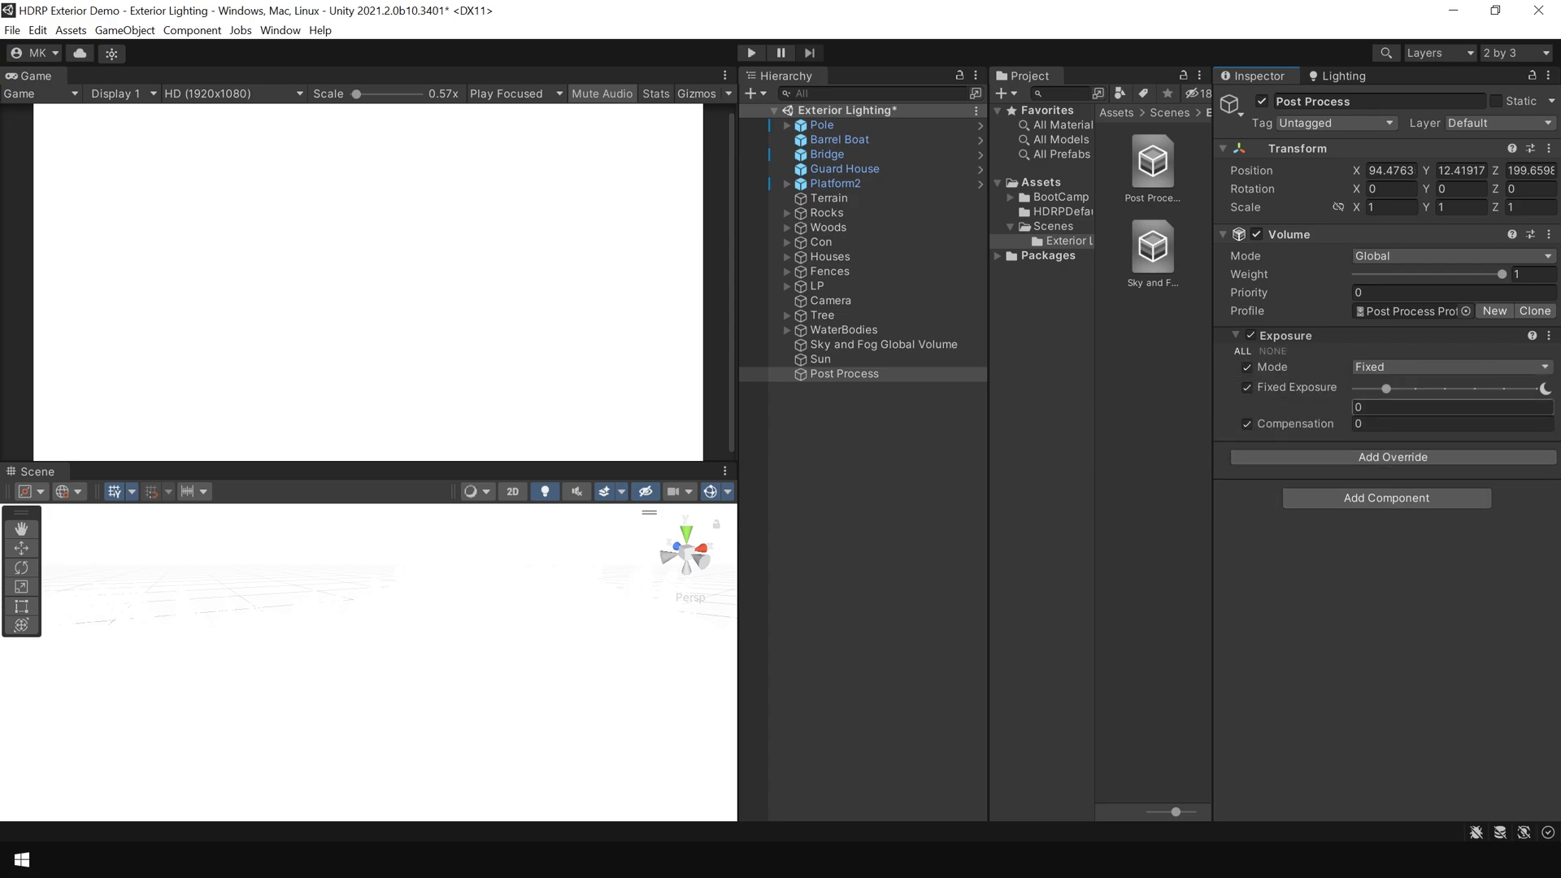
pyautogui.click(1544, 390)
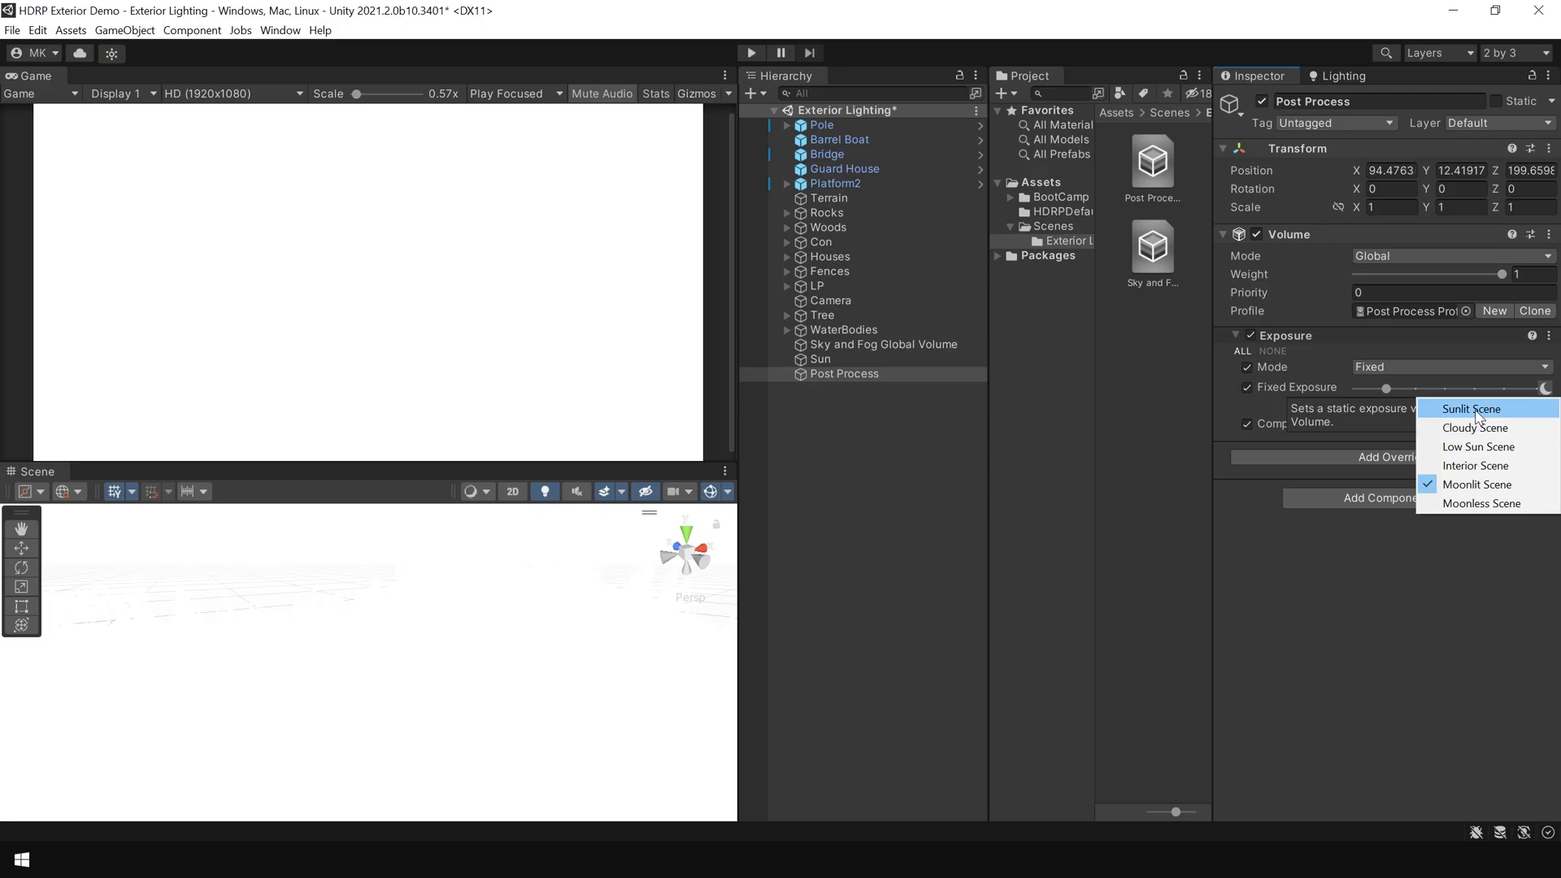
pyautogui.click(1476, 410)
# Step: Frame the blue-roofed house behind the tall grass in the Scene view and align the Camera to that view
pyautogui.hotkey('shift', 'space')
pyautogui.moveTo(405, 755); pyautogui.dragTo(1406, 488, button='right')
pyautogui.press('w')
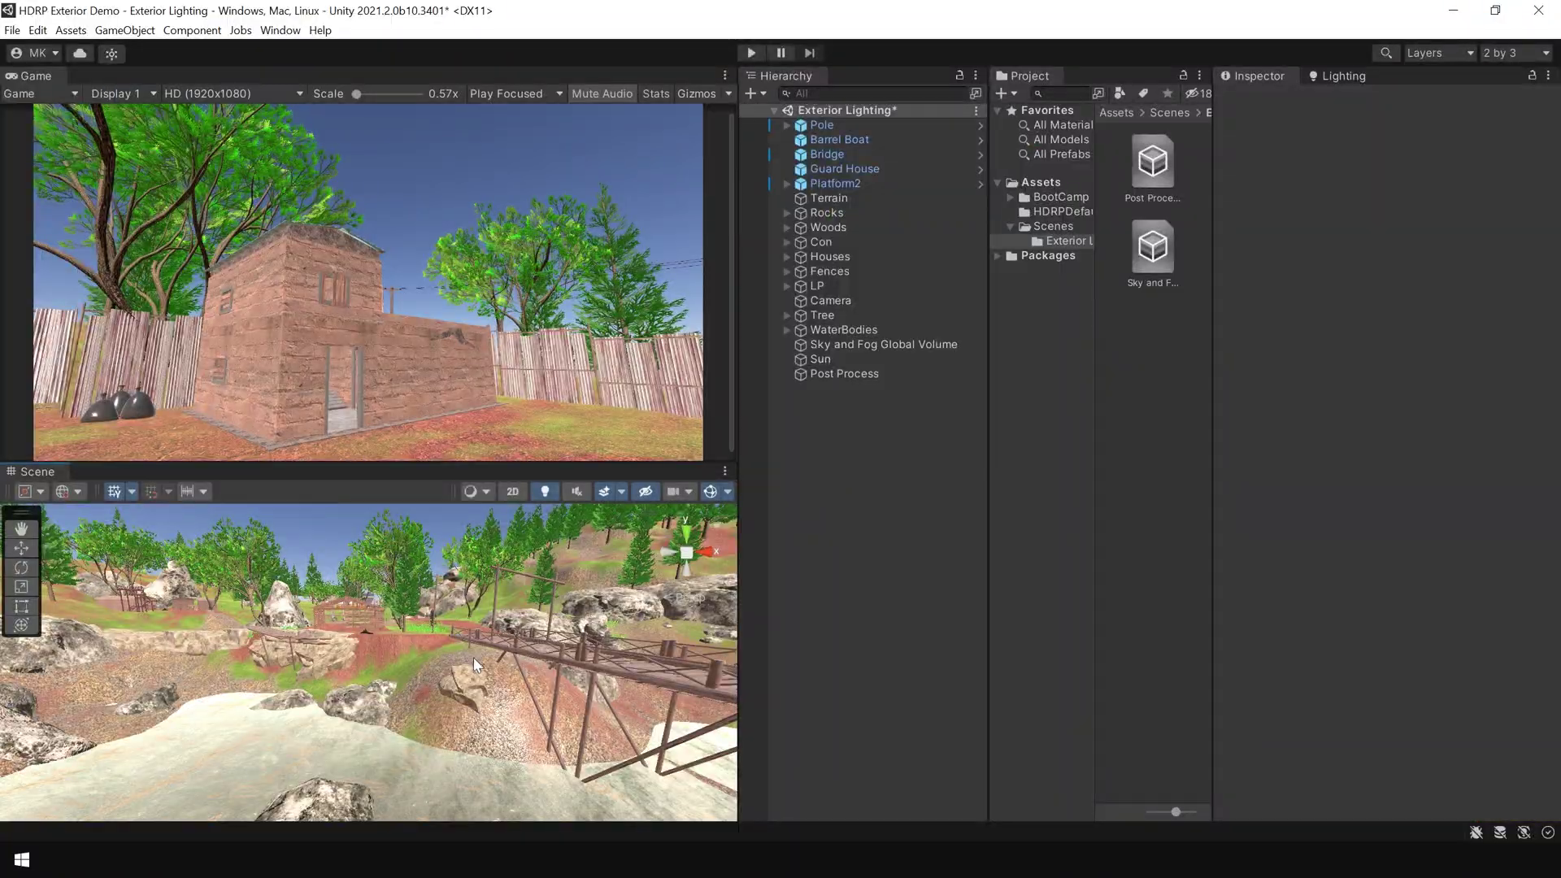
pyautogui.moveTo(473, 657); pyautogui.dragTo(593, 576, button='right')
pyautogui.press('s')
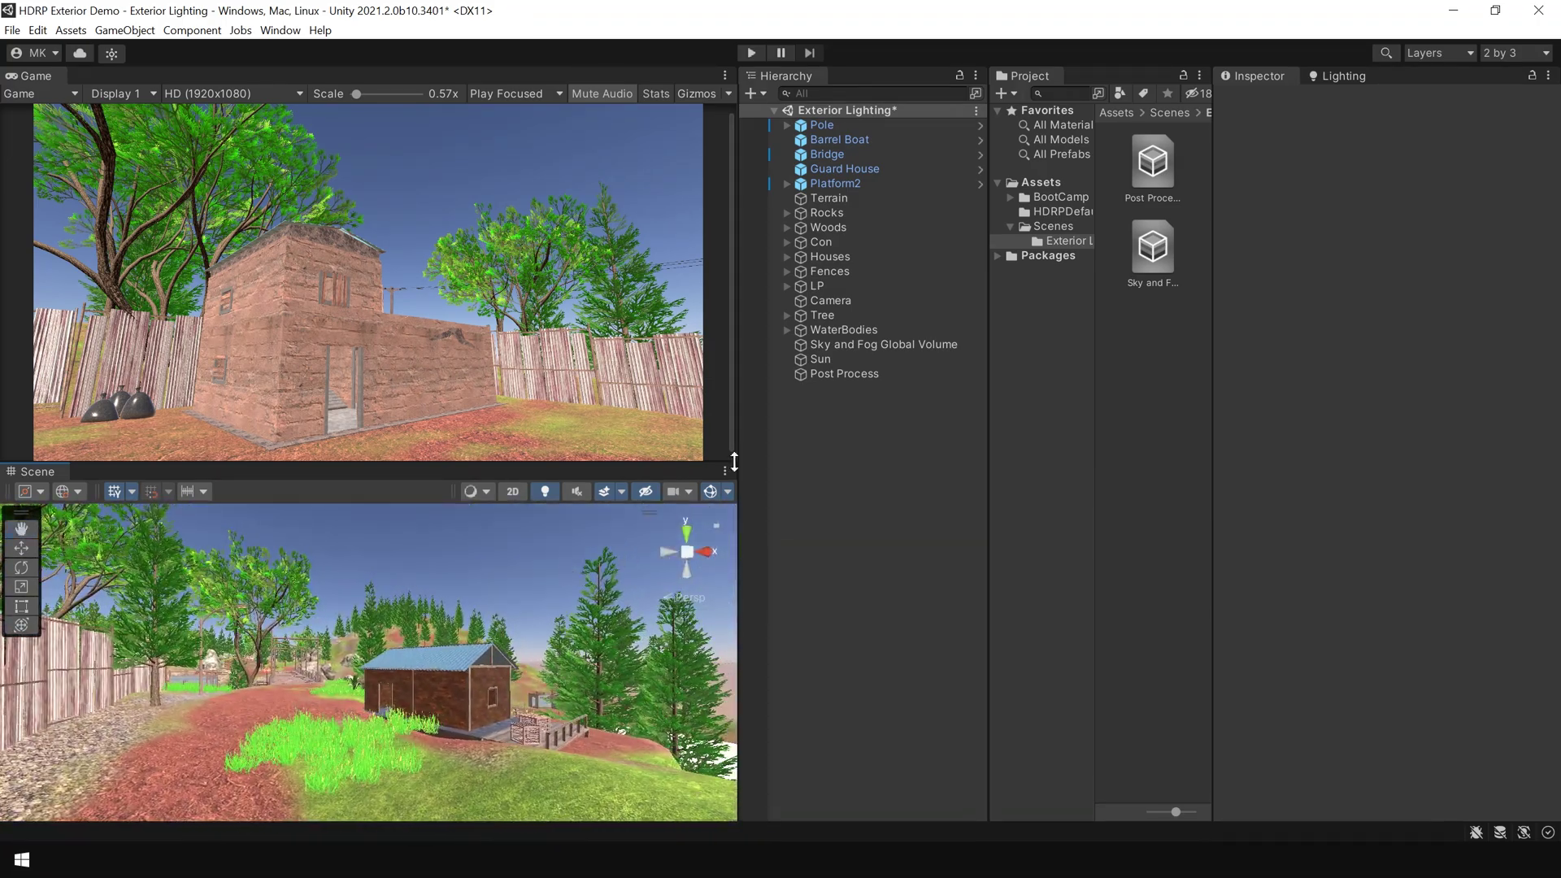
pyautogui.click(829, 301)
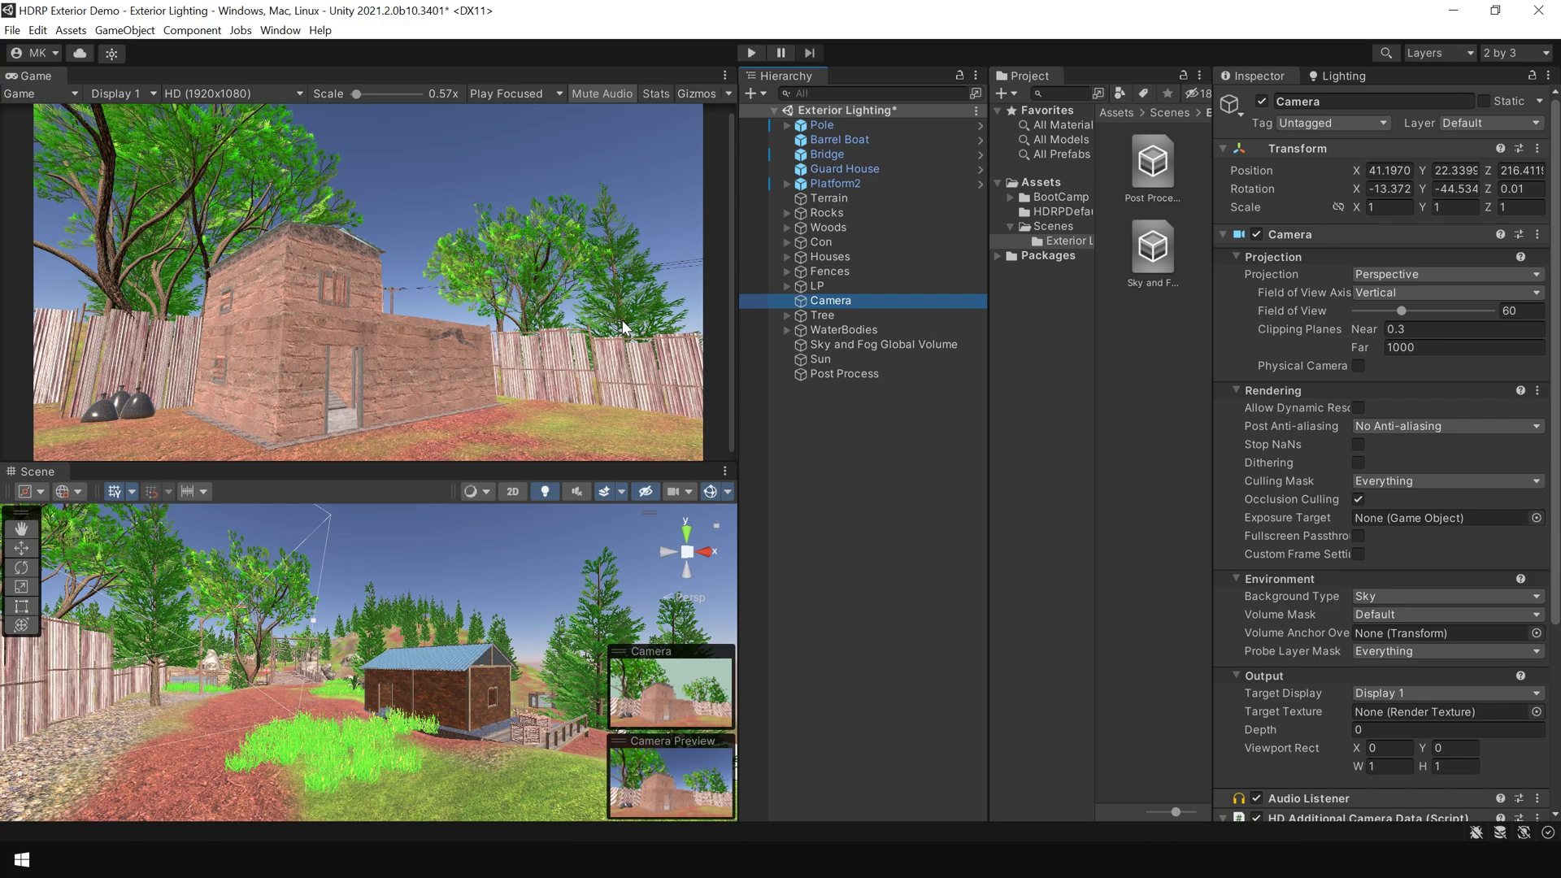
pyautogui.hotkey('ctrl', 'shift', 'f')
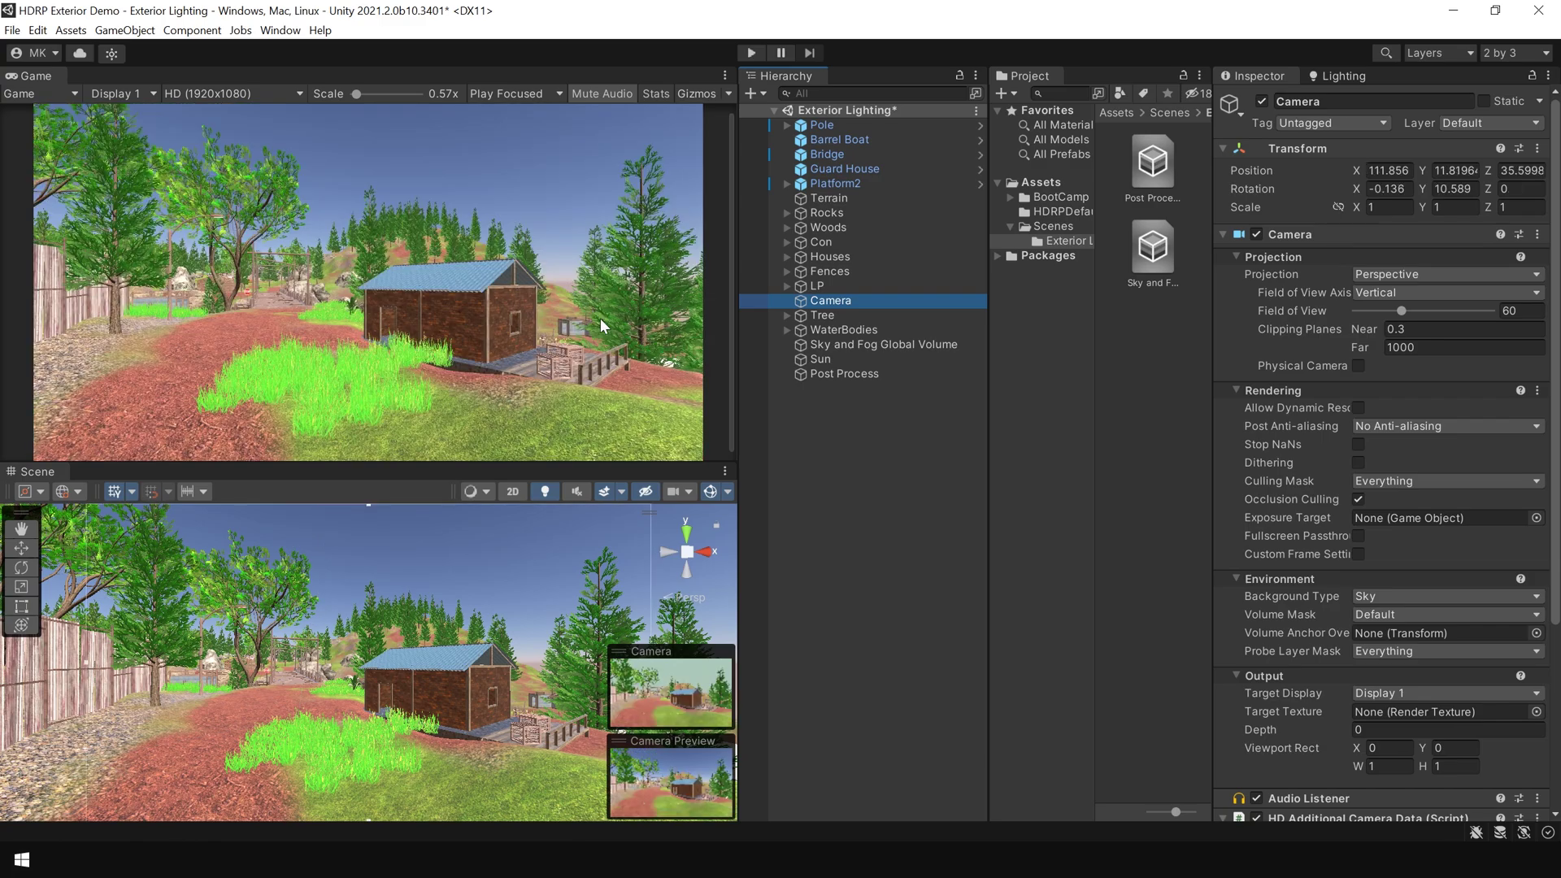
# Step: Set the Camera's X and Y rotation to 0 and save the scene
pyautogui.click(1389, 189)
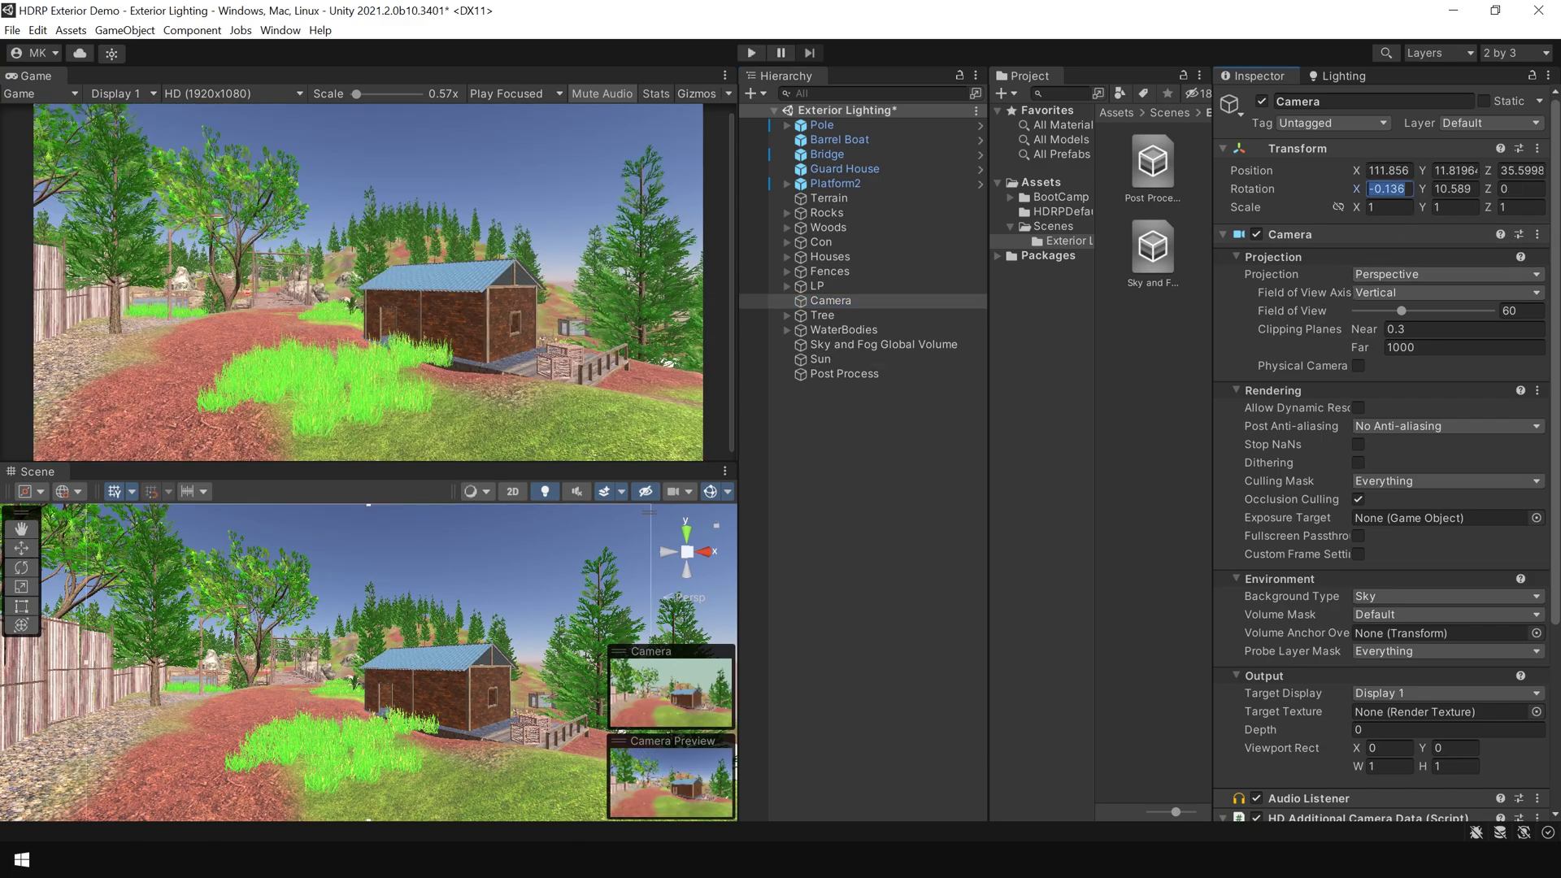
pyautogui.write('0')
pyautogui.click(1435, 189)
pyautogui.write('0')
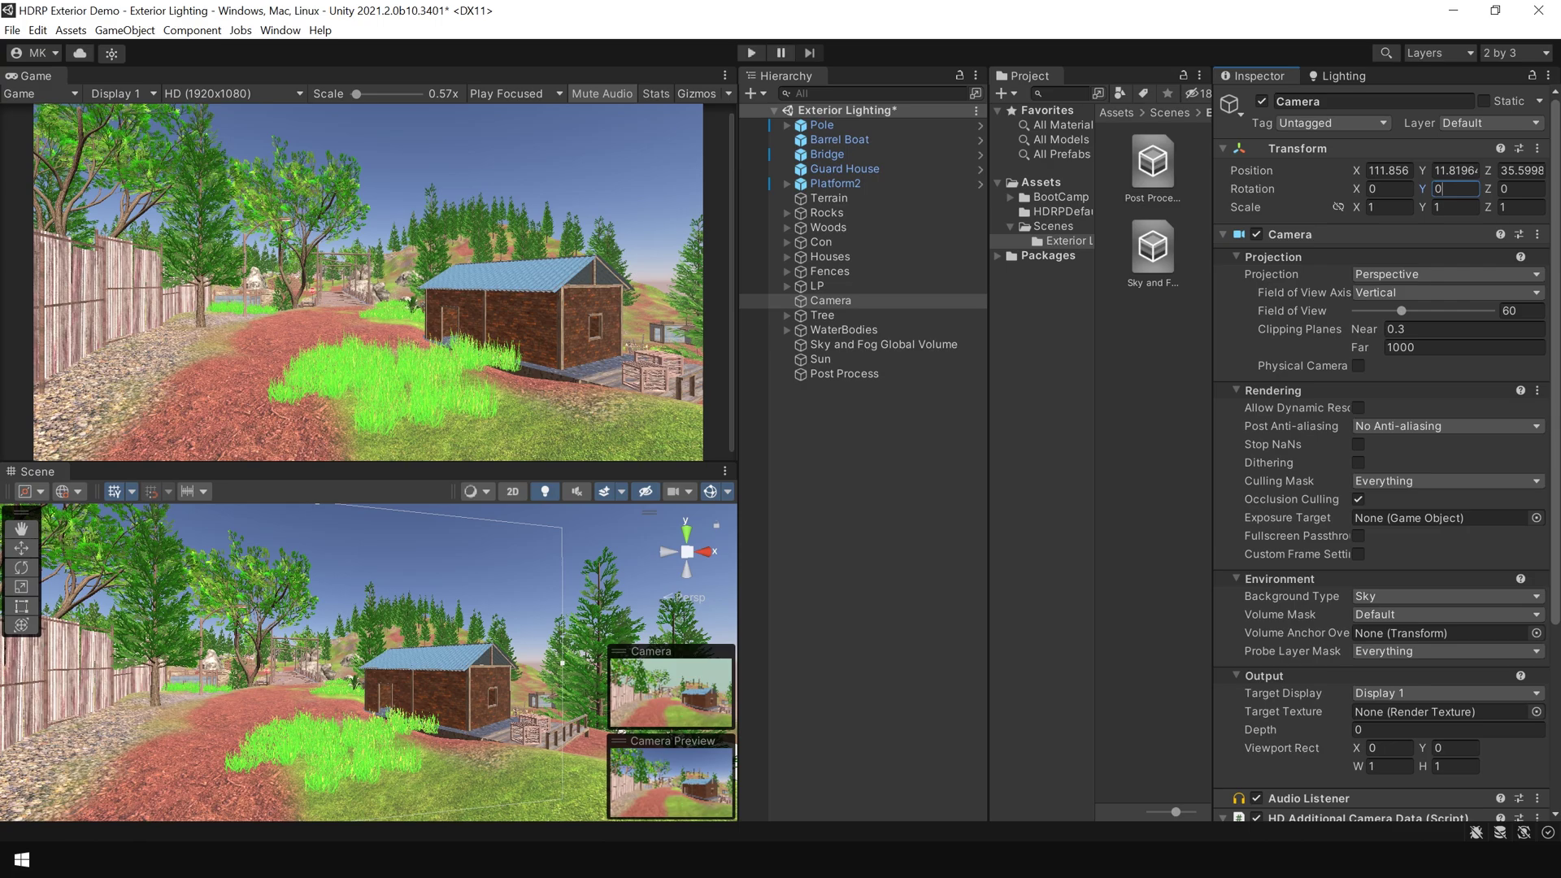
pyautogui.click(887, 498)
pyautogui.hotkey('ctrl', 's')
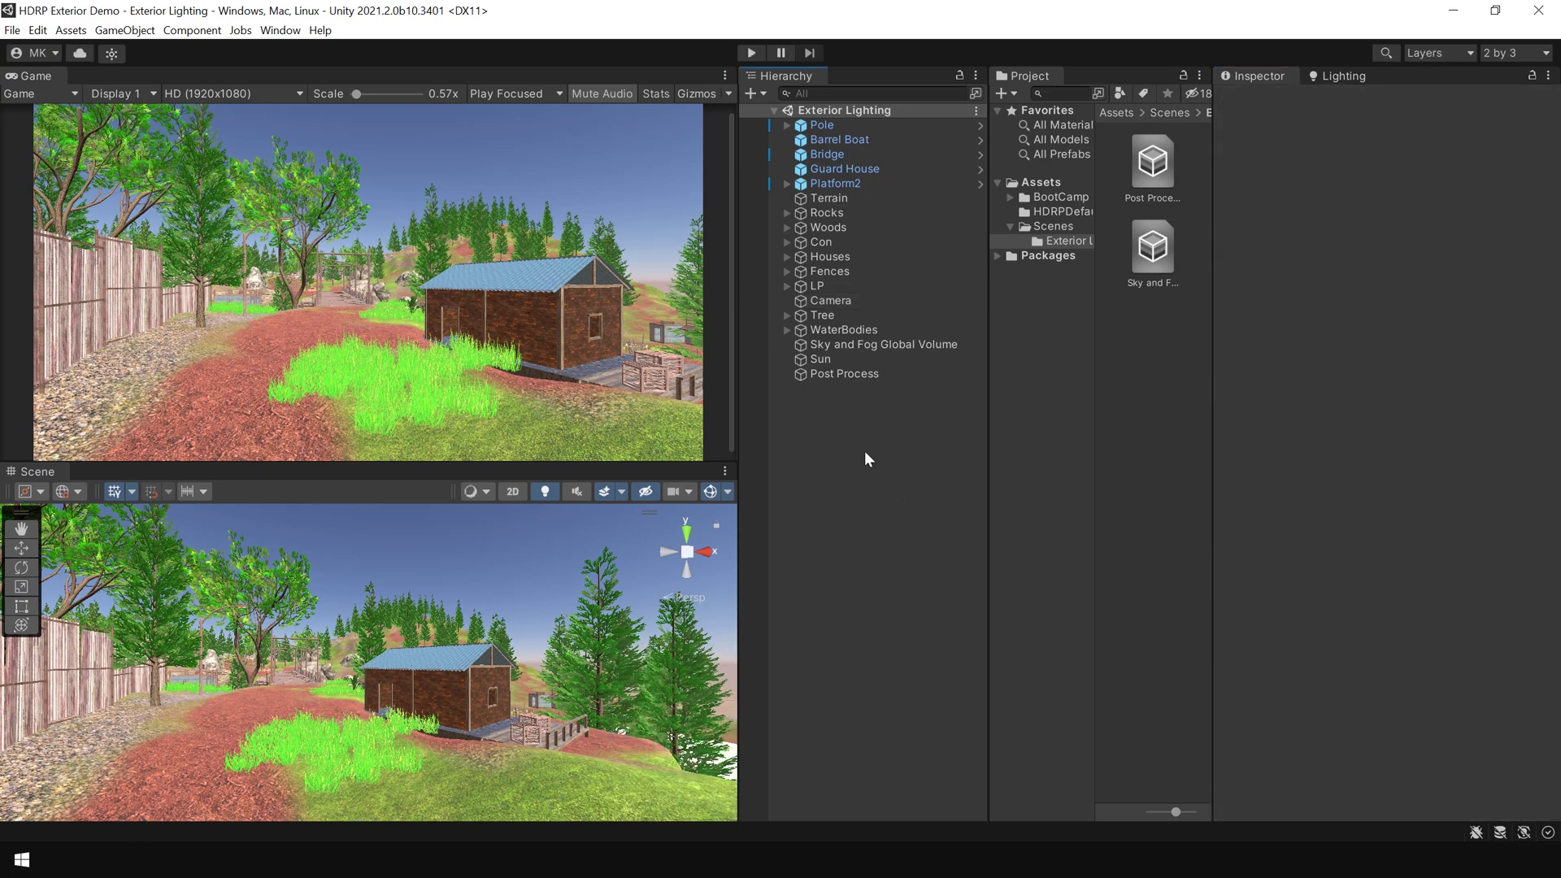
# Step: Enable the Sun's shadow map, set its resolution to Ultra and clear the selection
pyautogui.click(836, 359)
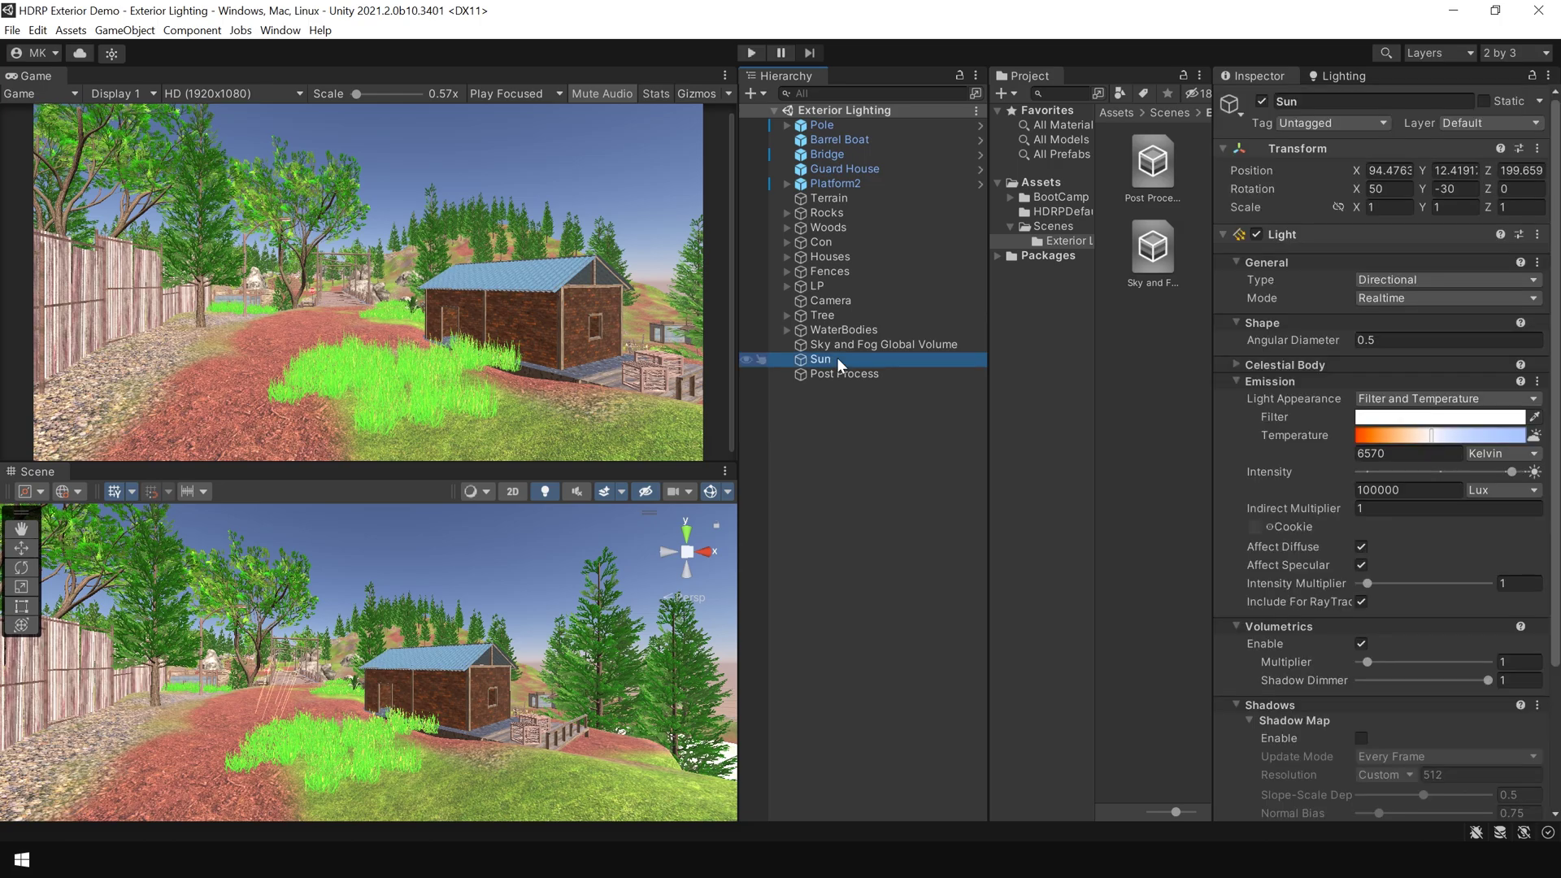
pyautogui.click(1362, 738)
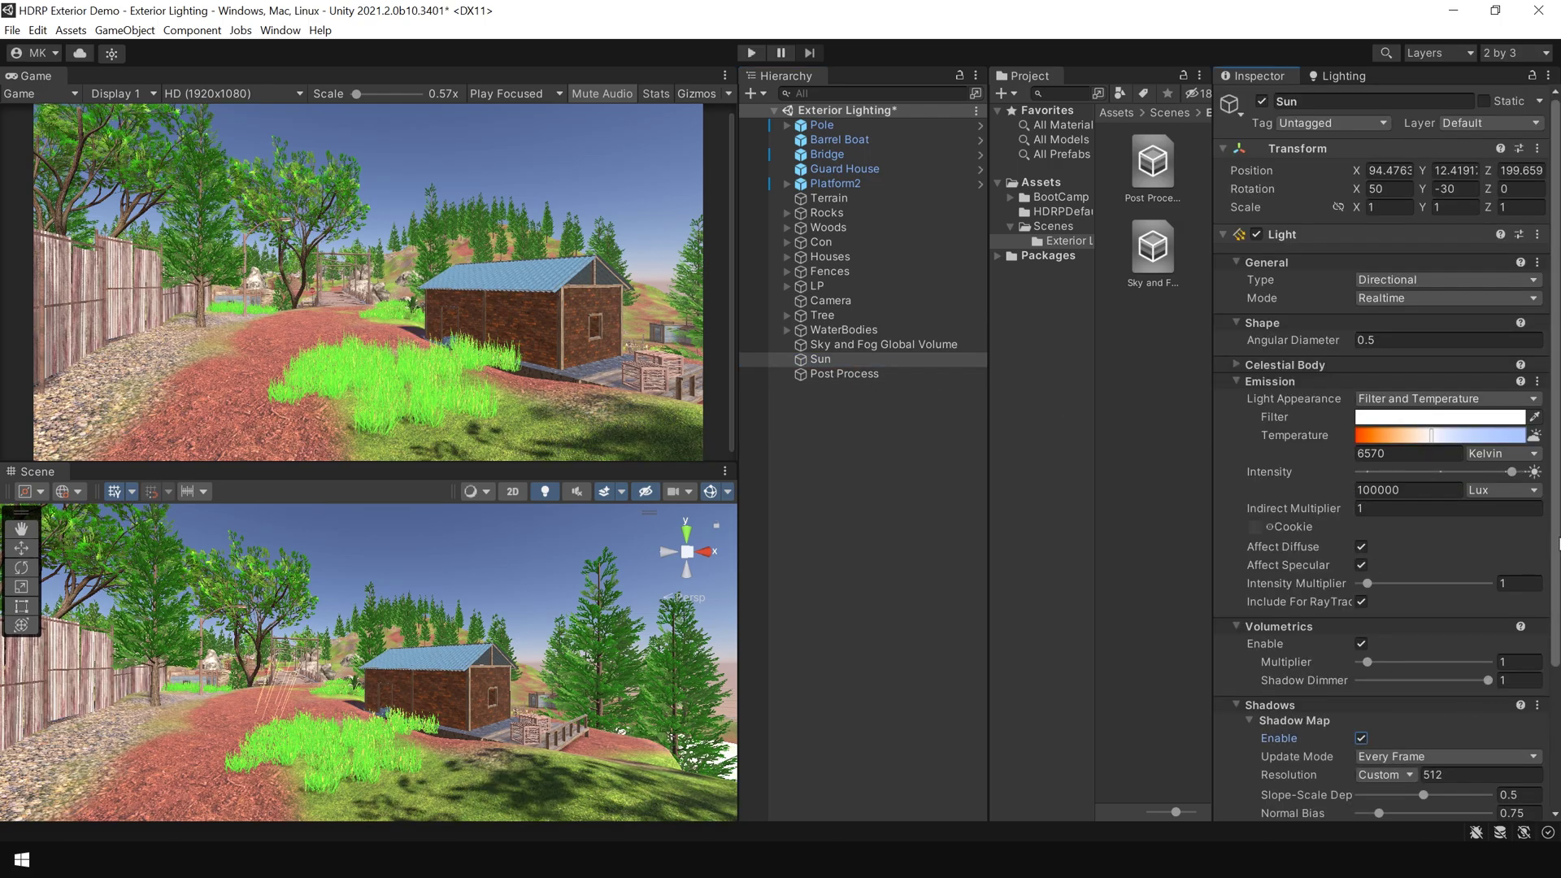
pyautogui.scroll(-3, 1382, 447)
pyautogui.click(1409, 593)
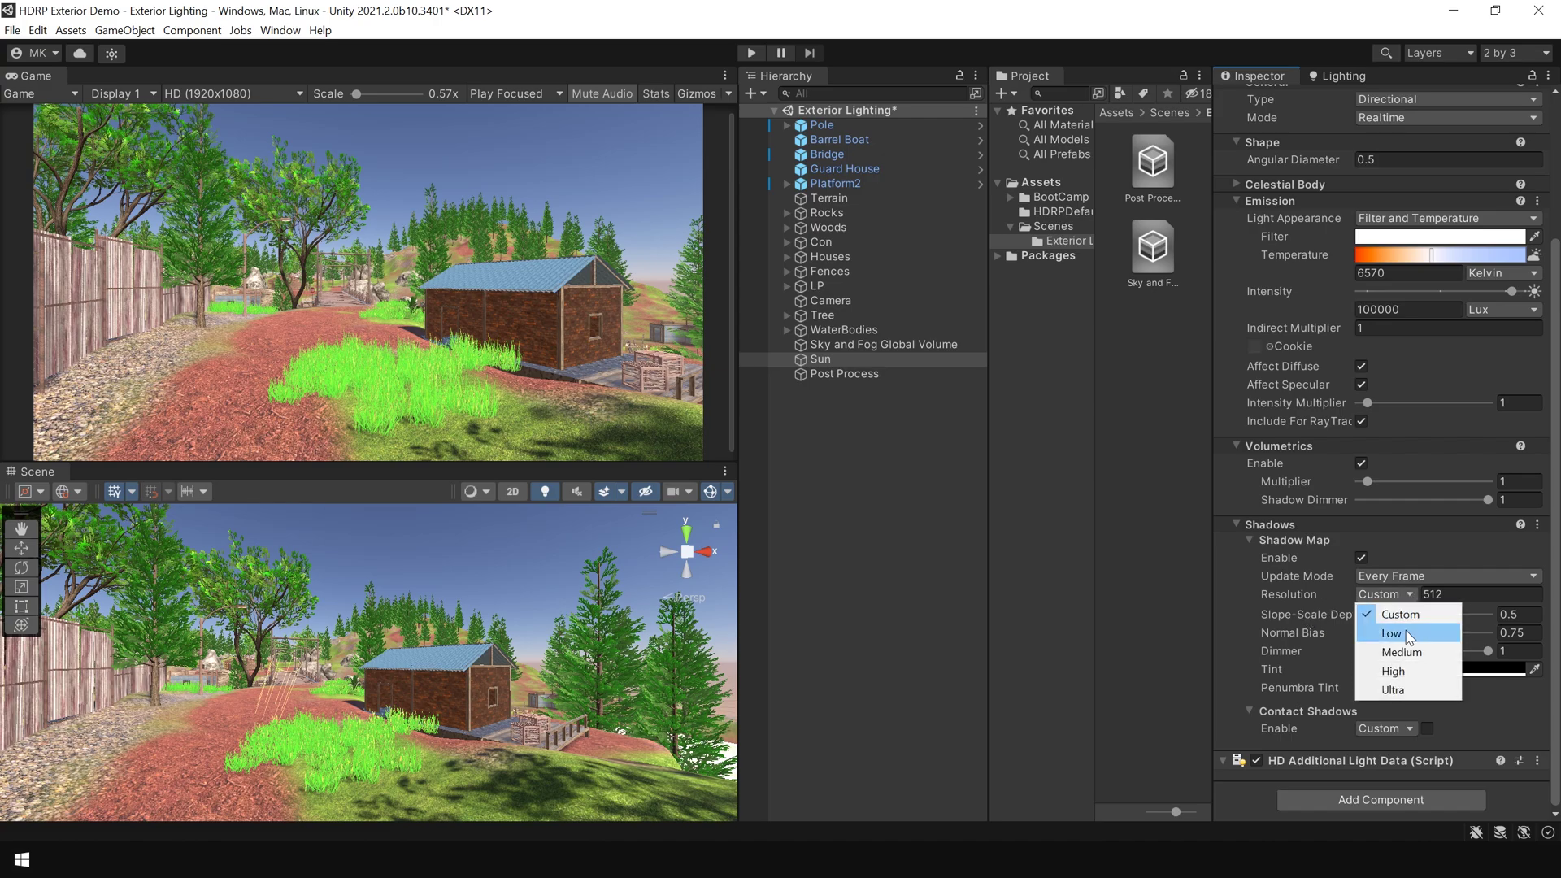
pyautogui.click(1401, 677)
pyautogui.click(1397, 596)
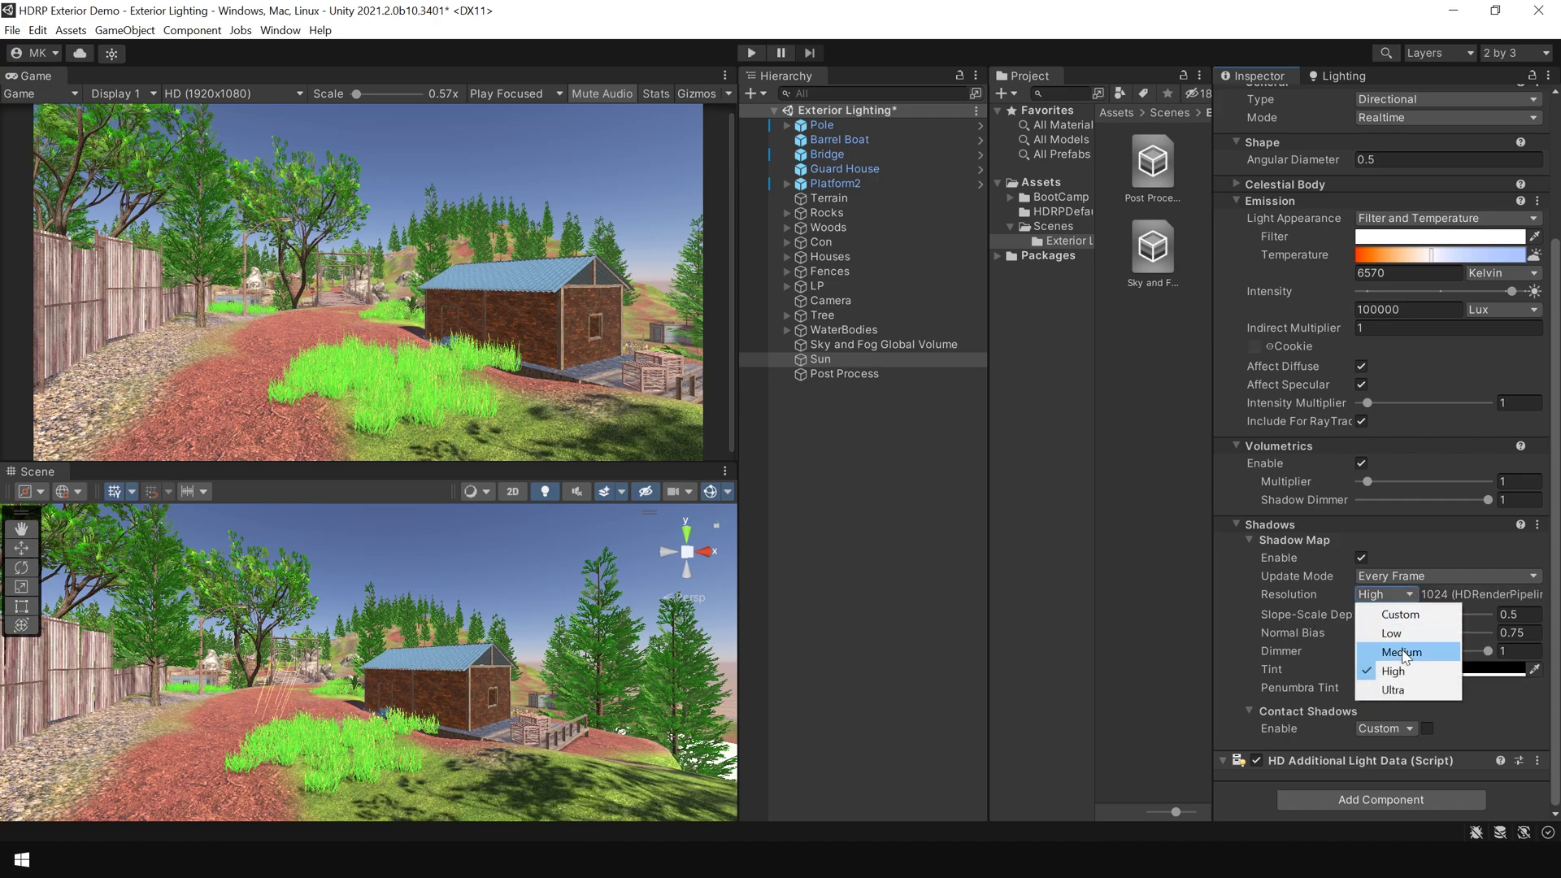
pyautogui.click(1398, 690)
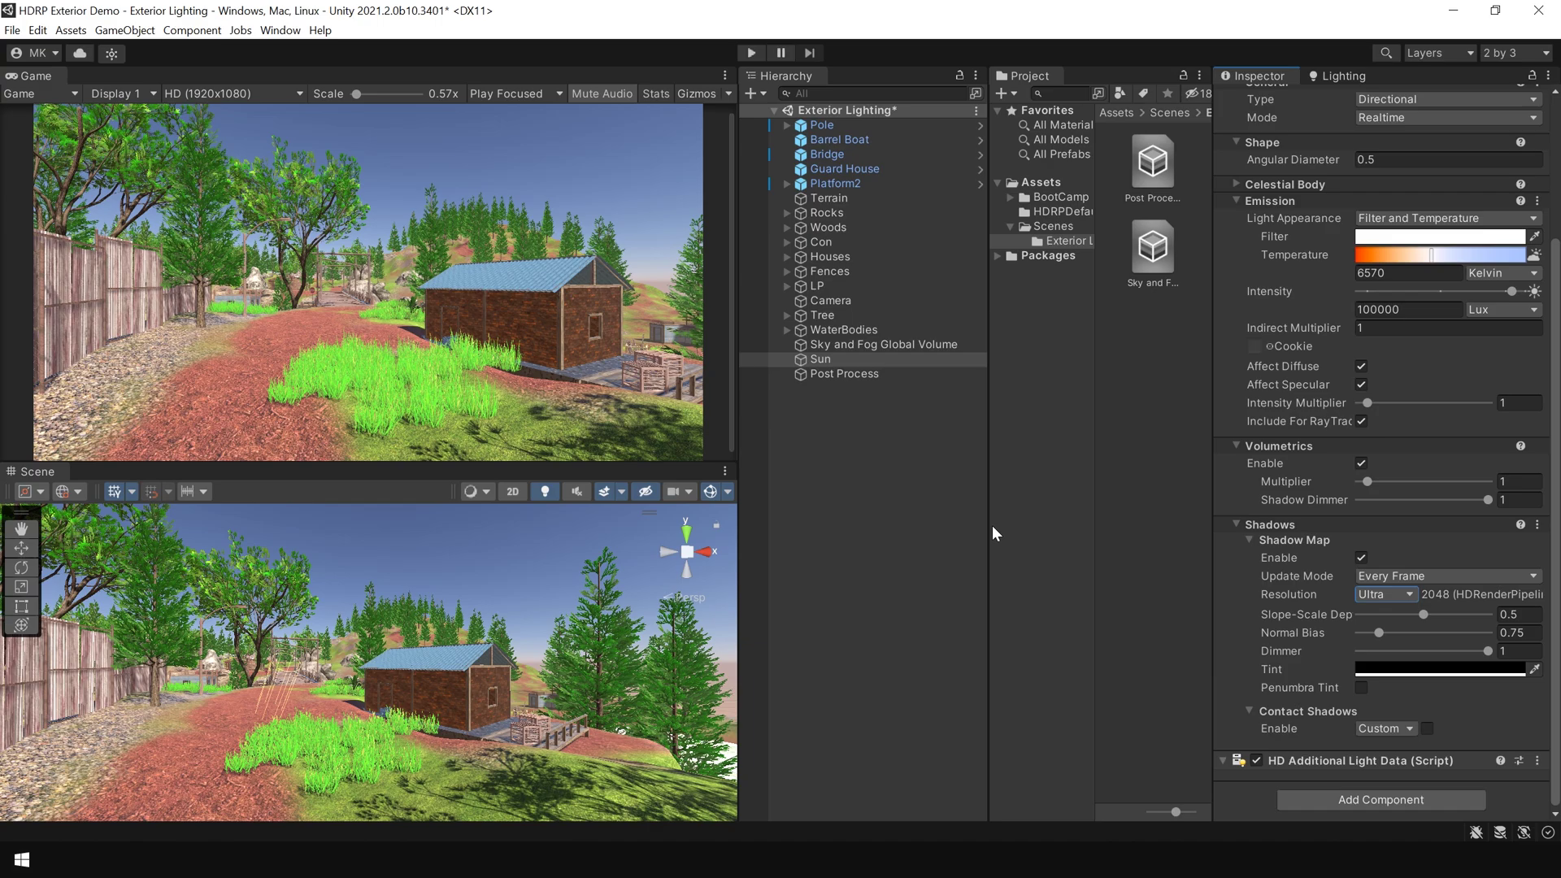
pyautogui.click(899, 474)
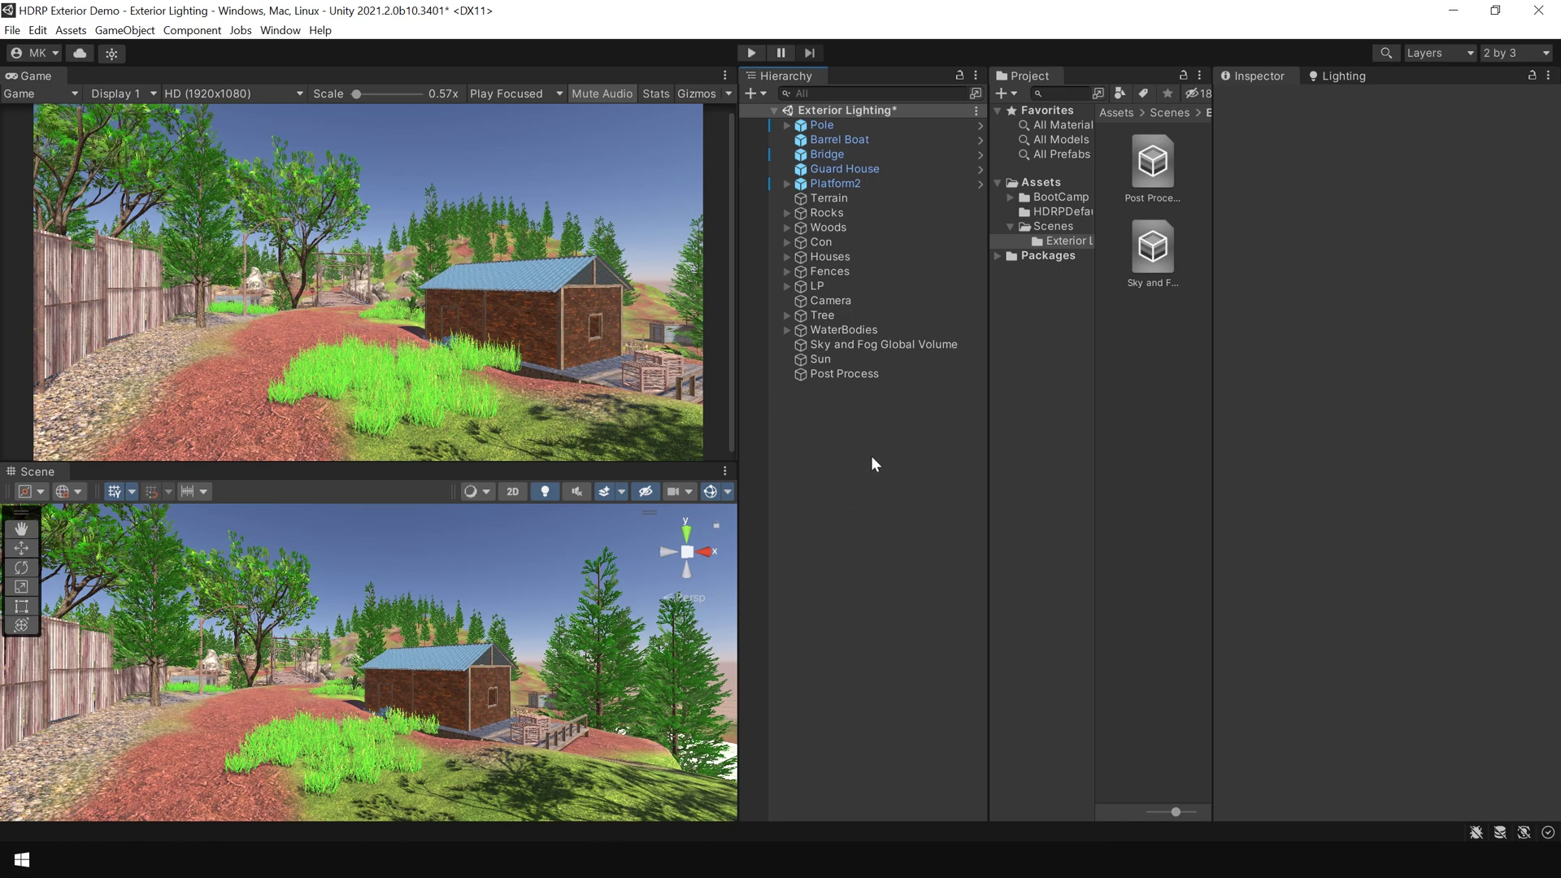
# Step: Check the Scene view's effect options and examine the shadowed scene in a maximized view before restoring the layout
pyautogui.click(623, 491)
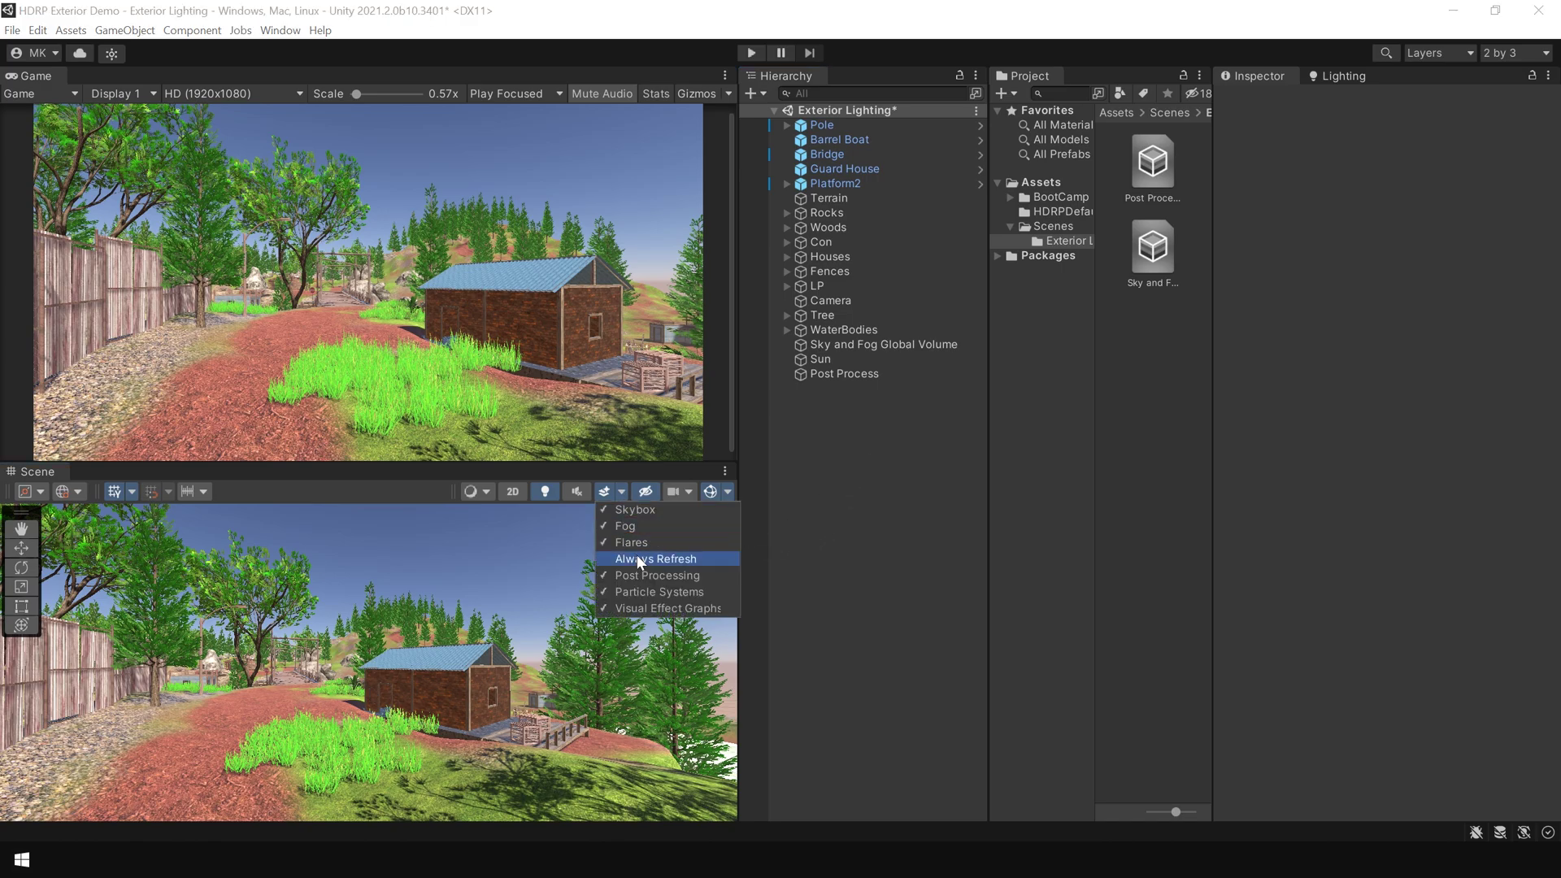
pyautogui.click(715, 527)
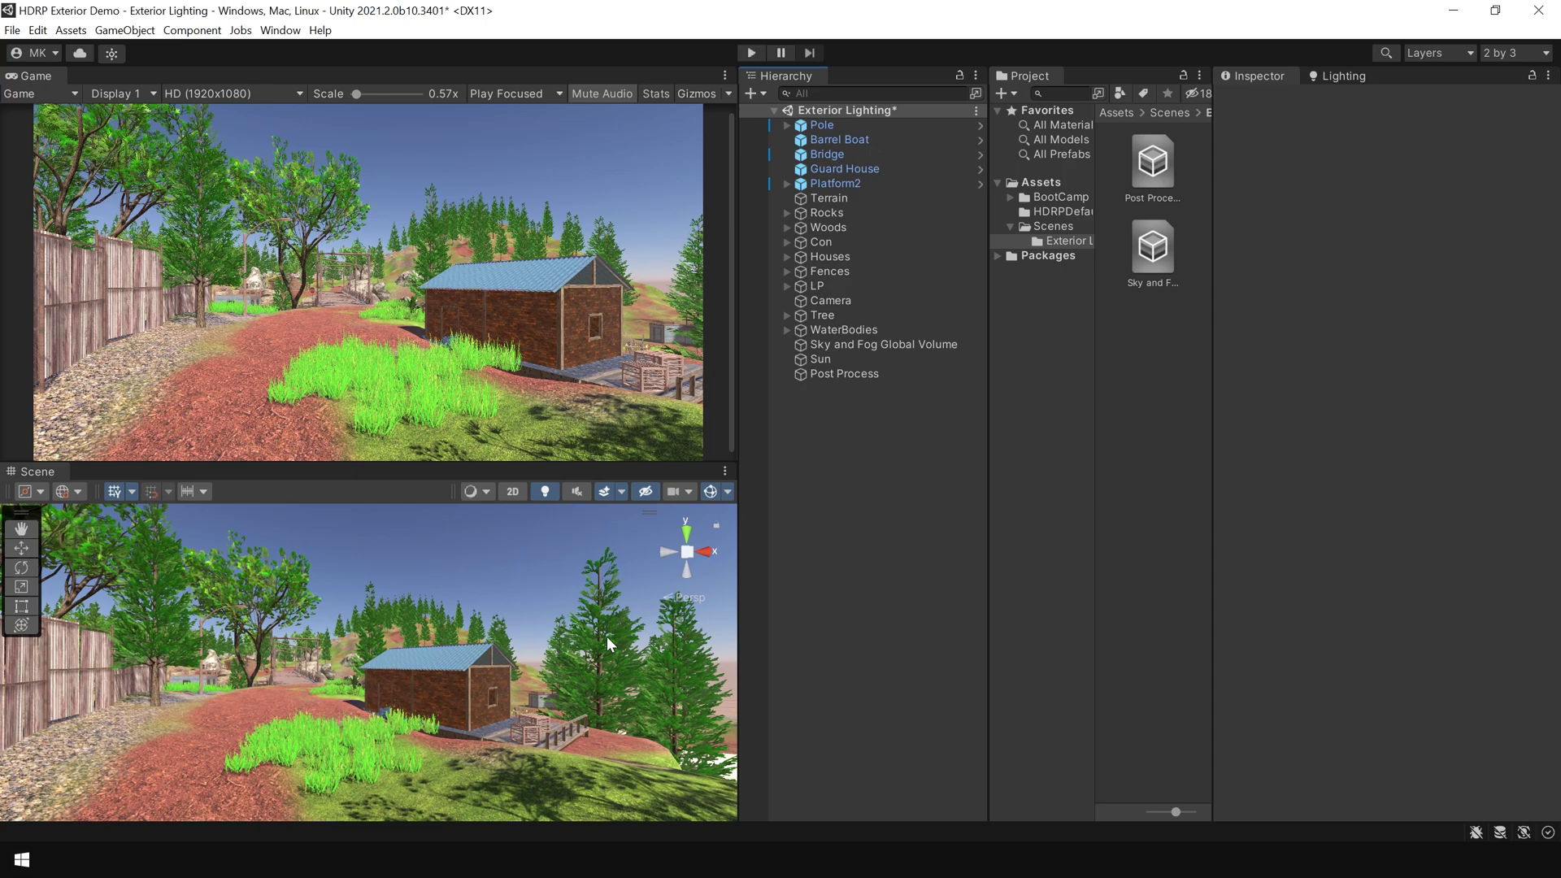
pyautogui.hotkey('shift', 'space')
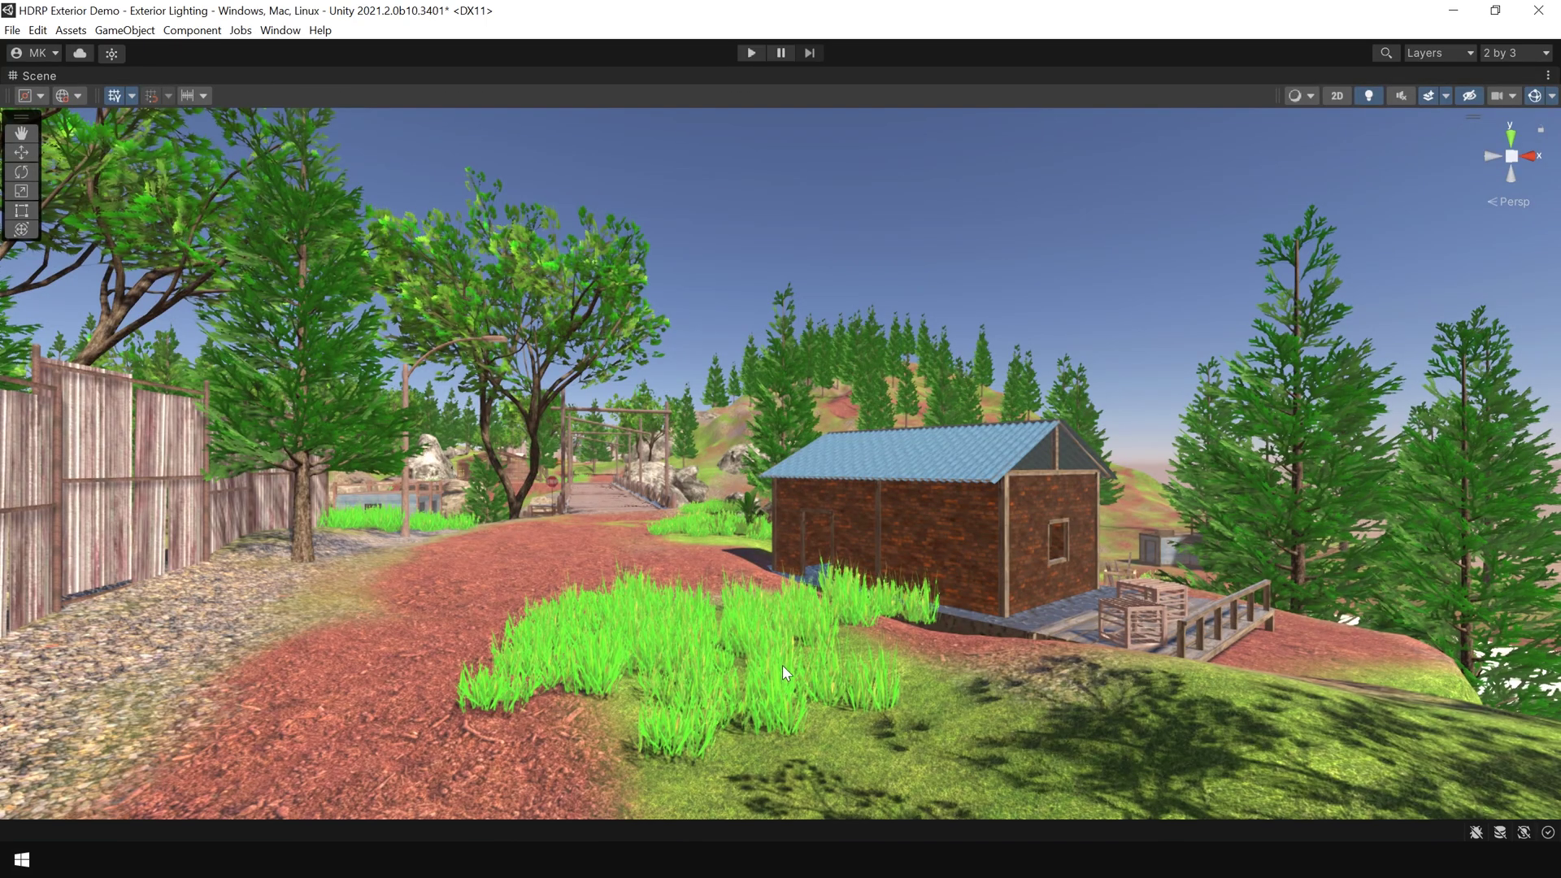
pyautogui.hotkey('shift', 'space')
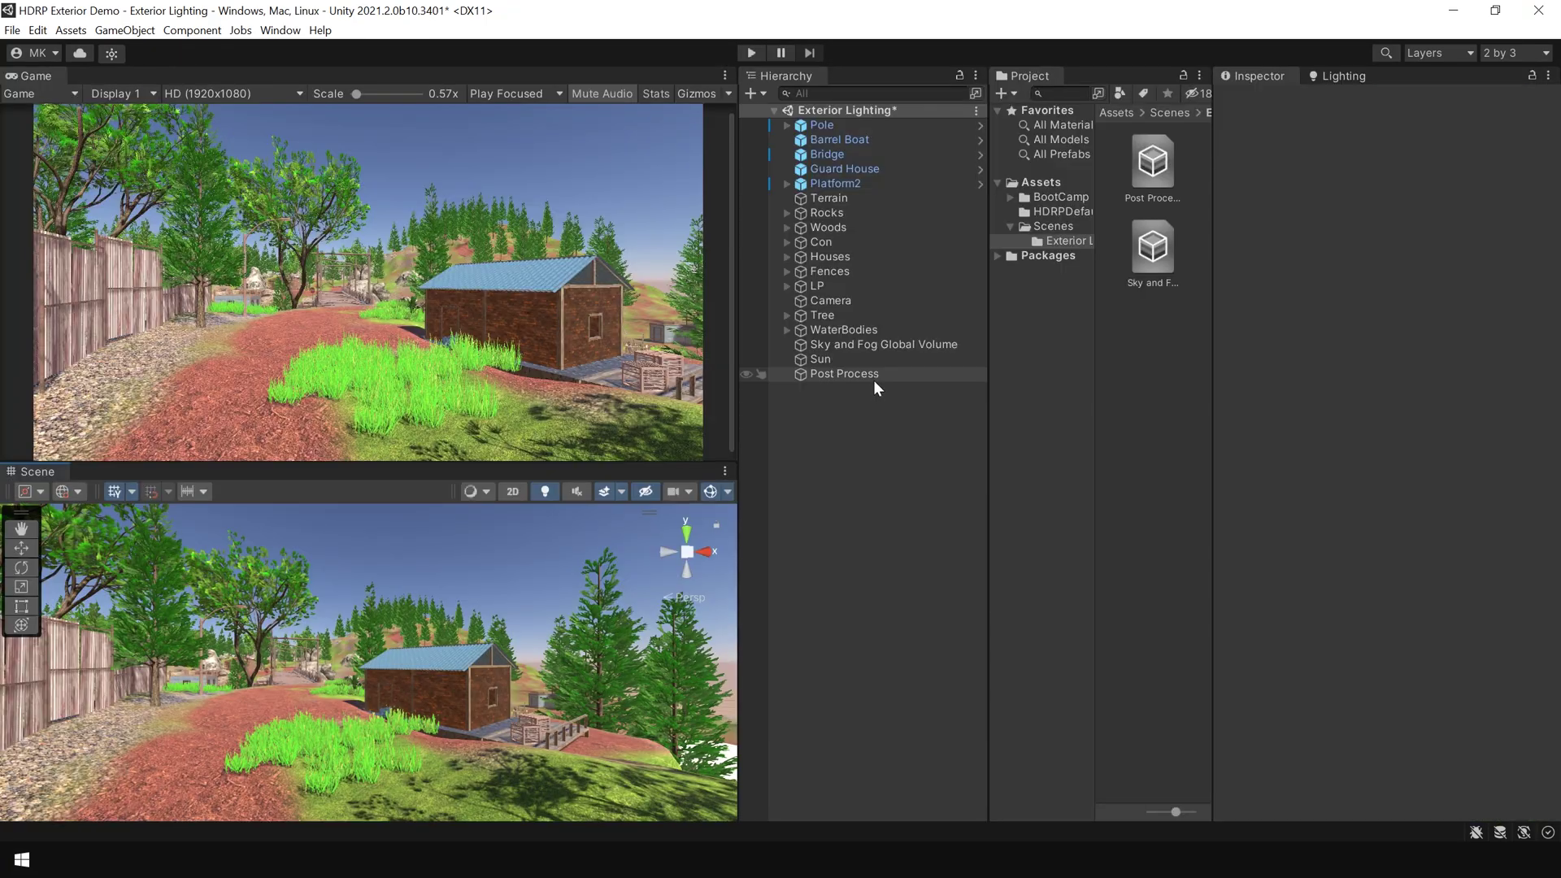
# Step: Add a Tonemapping override to the Post Process volume
pyautogui.click(874, 374)
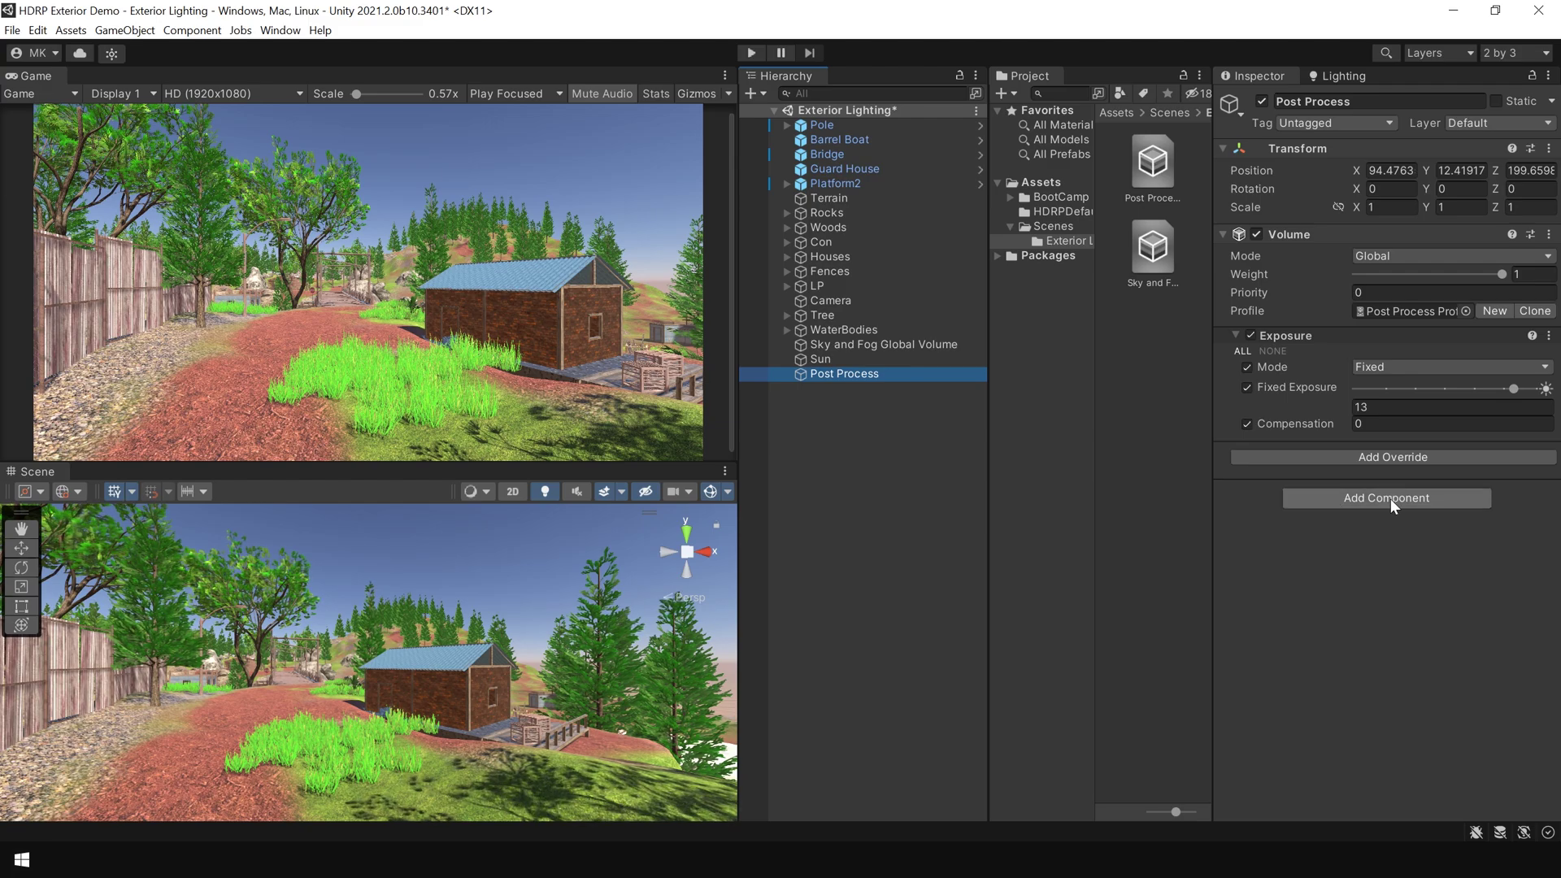
pyautogui.click(1388, 457)
pyautogui.write('to')
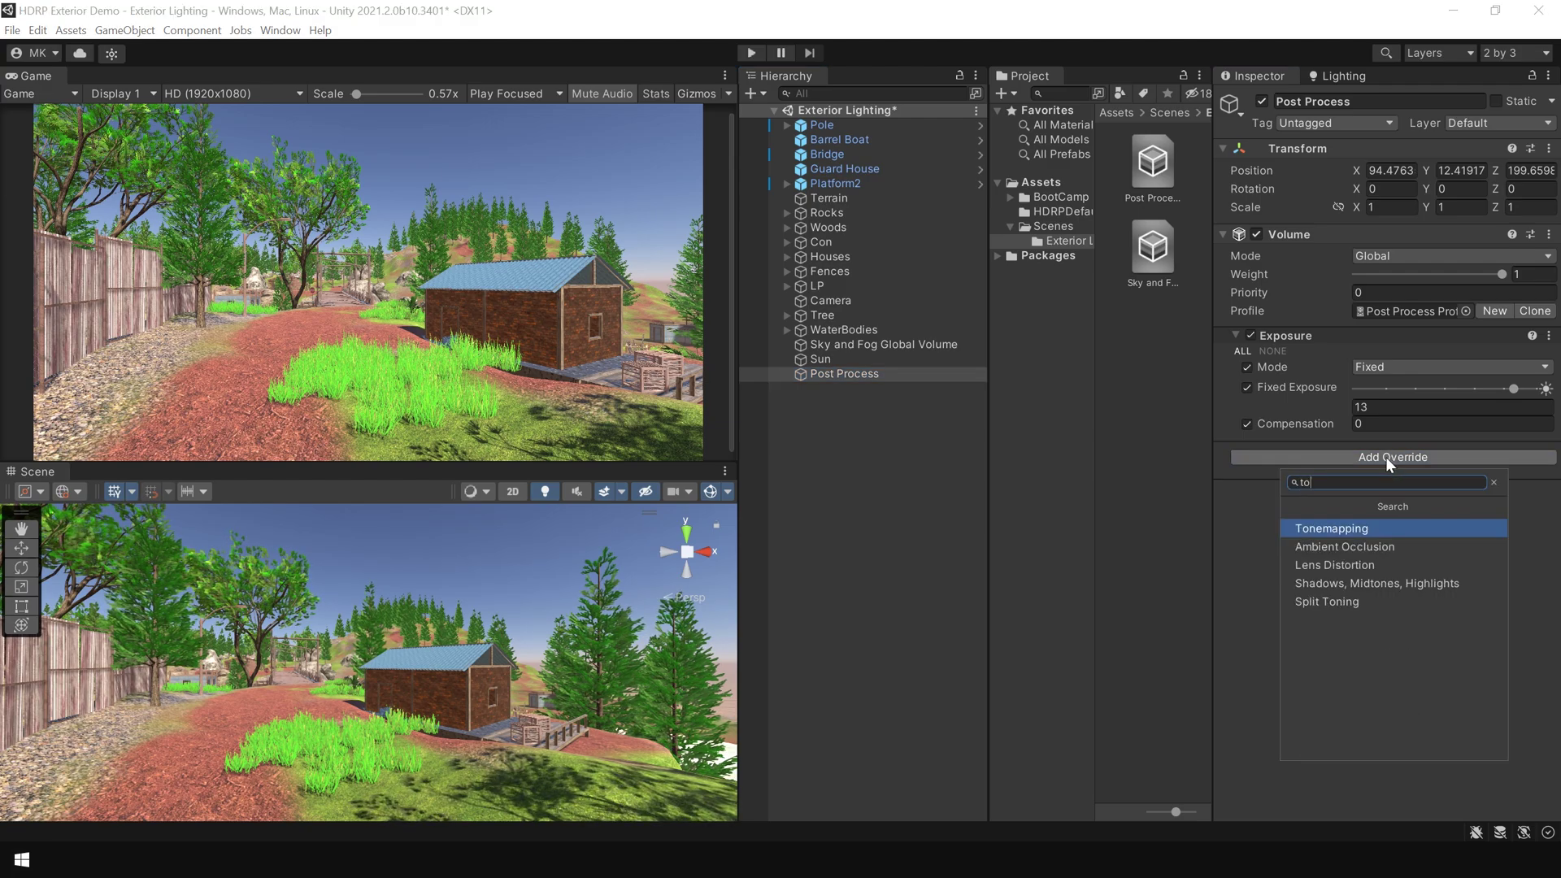
pyautogui.click(1359, 527)
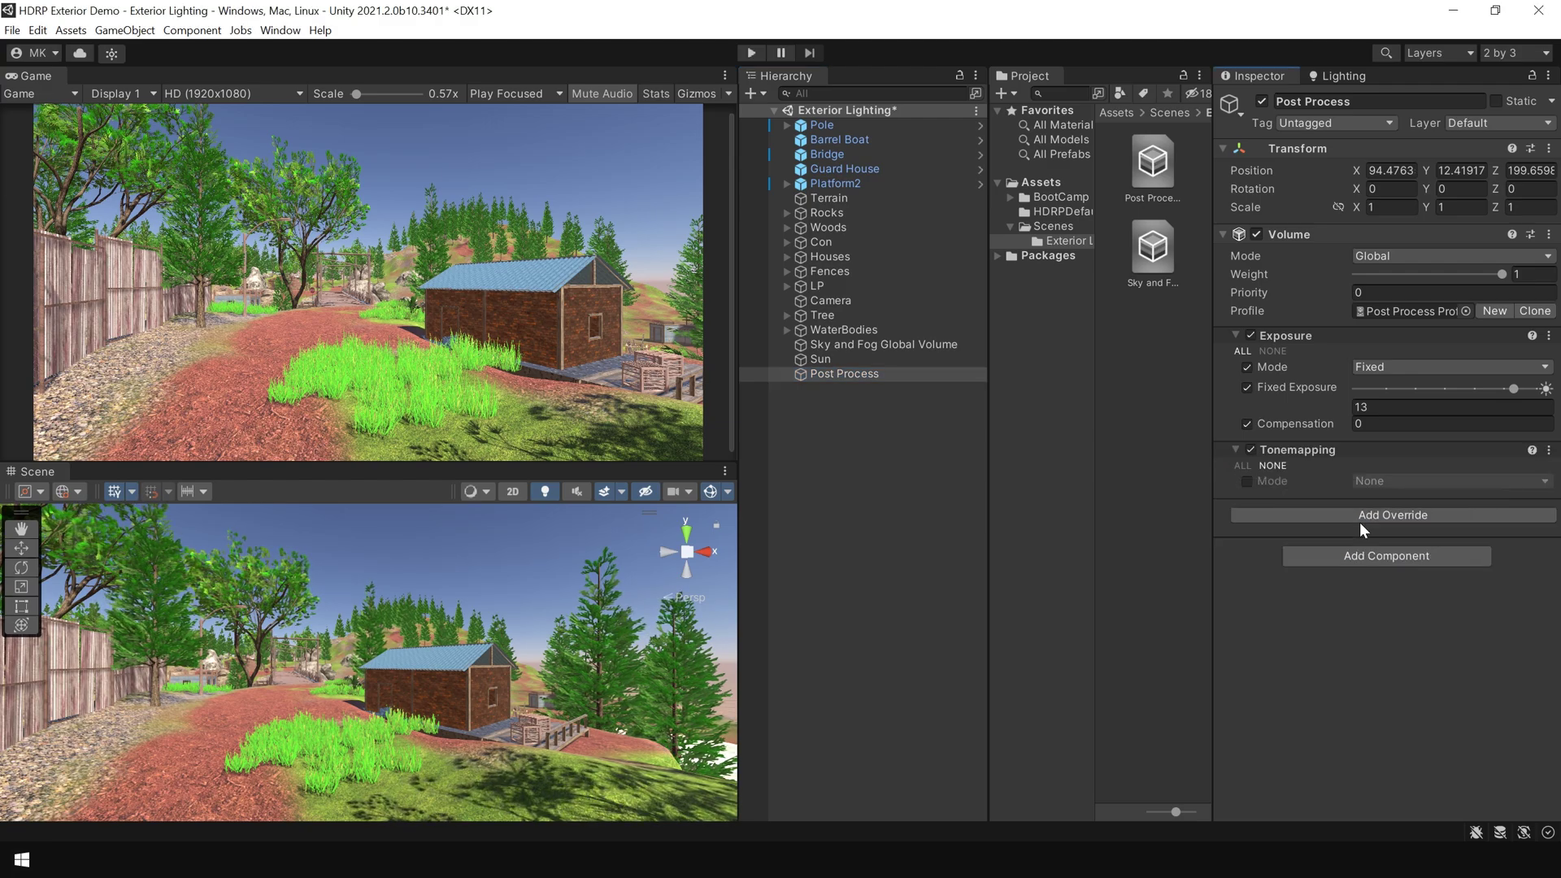
# Step: Enable the Tonemapping mode on the Post Process volume and set it to ACES
pyautogui.click(1248, 481)
pyautogui.click(1378, 481)
pyautogui.click(1412, 538)
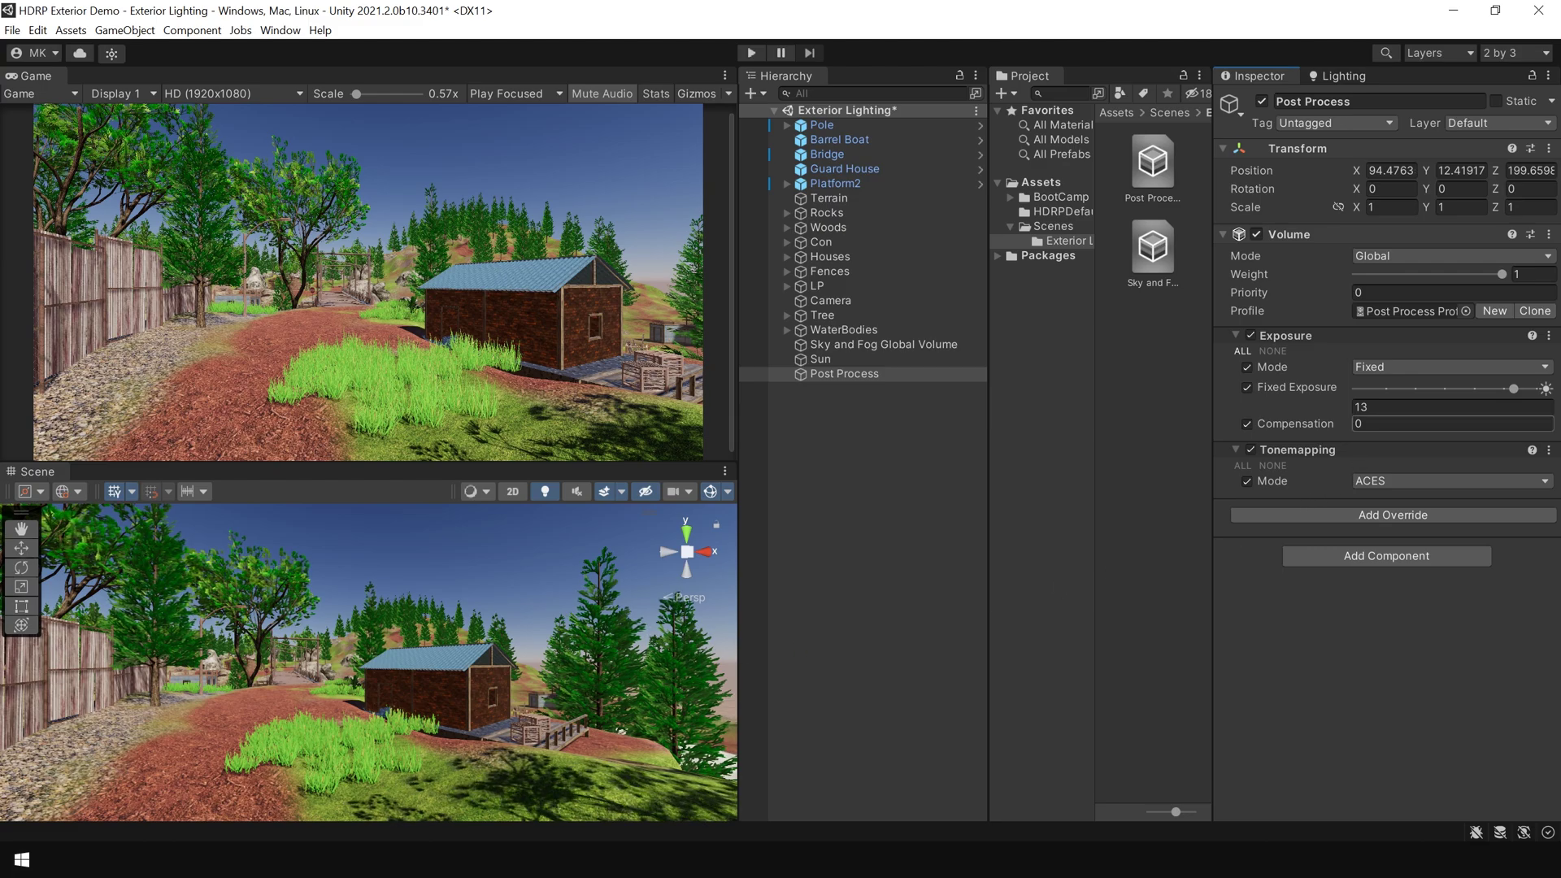
# Step: Set the Post Process volume's Fixed Exposure to 12.5 and clear the selection
pyautogui.write('125')
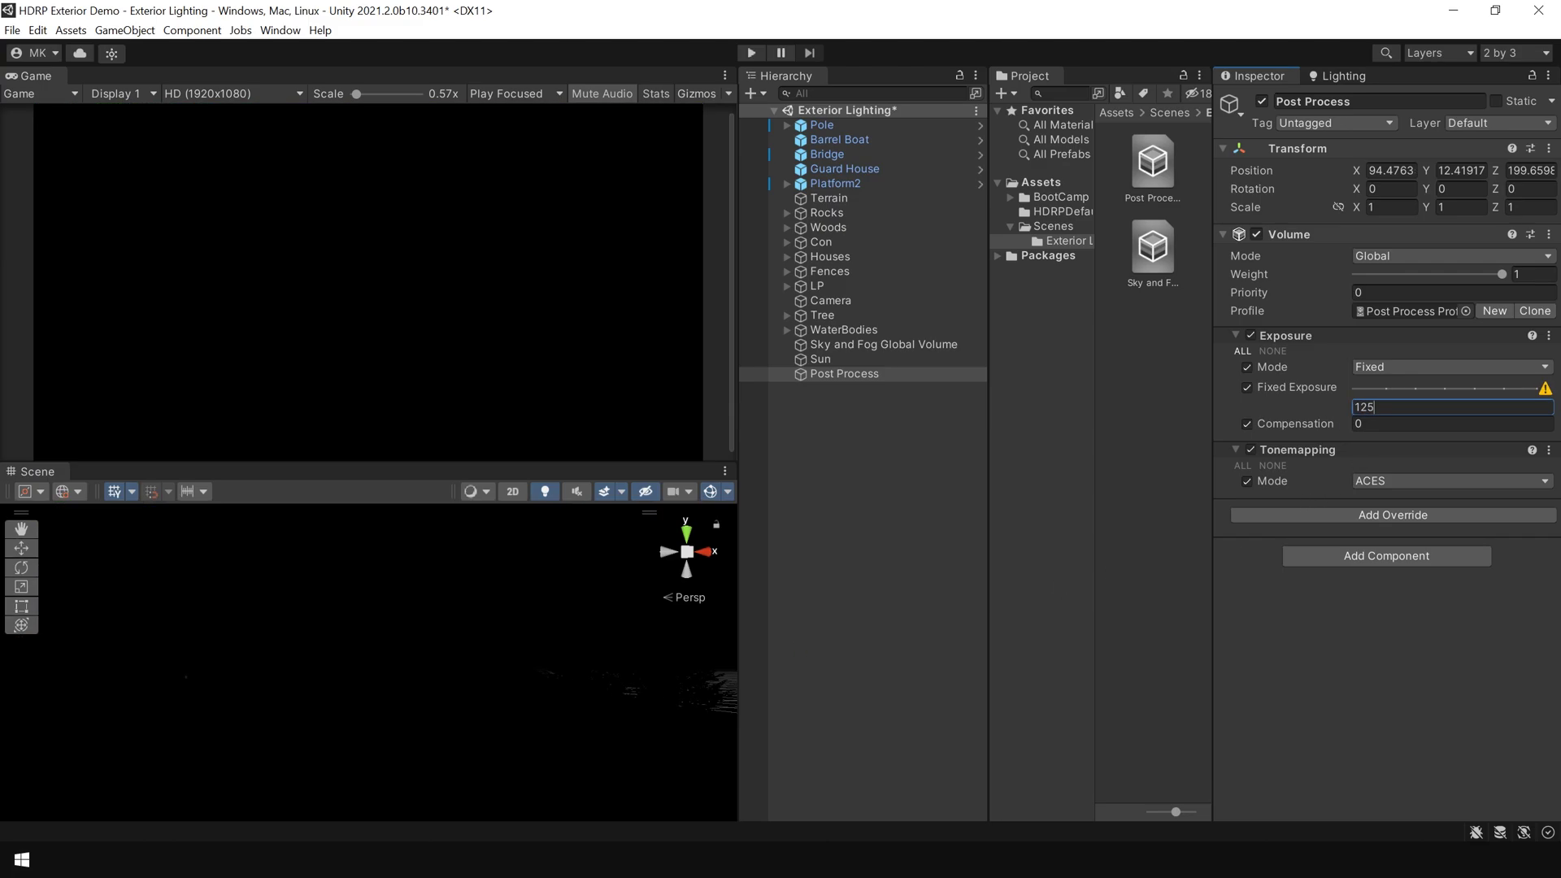
pyautogui.write('12.5')
pyautogui.moveTo(1389, 408); pyautogui.dragTo(1313, 407)
pyautogui.click(910, 499)
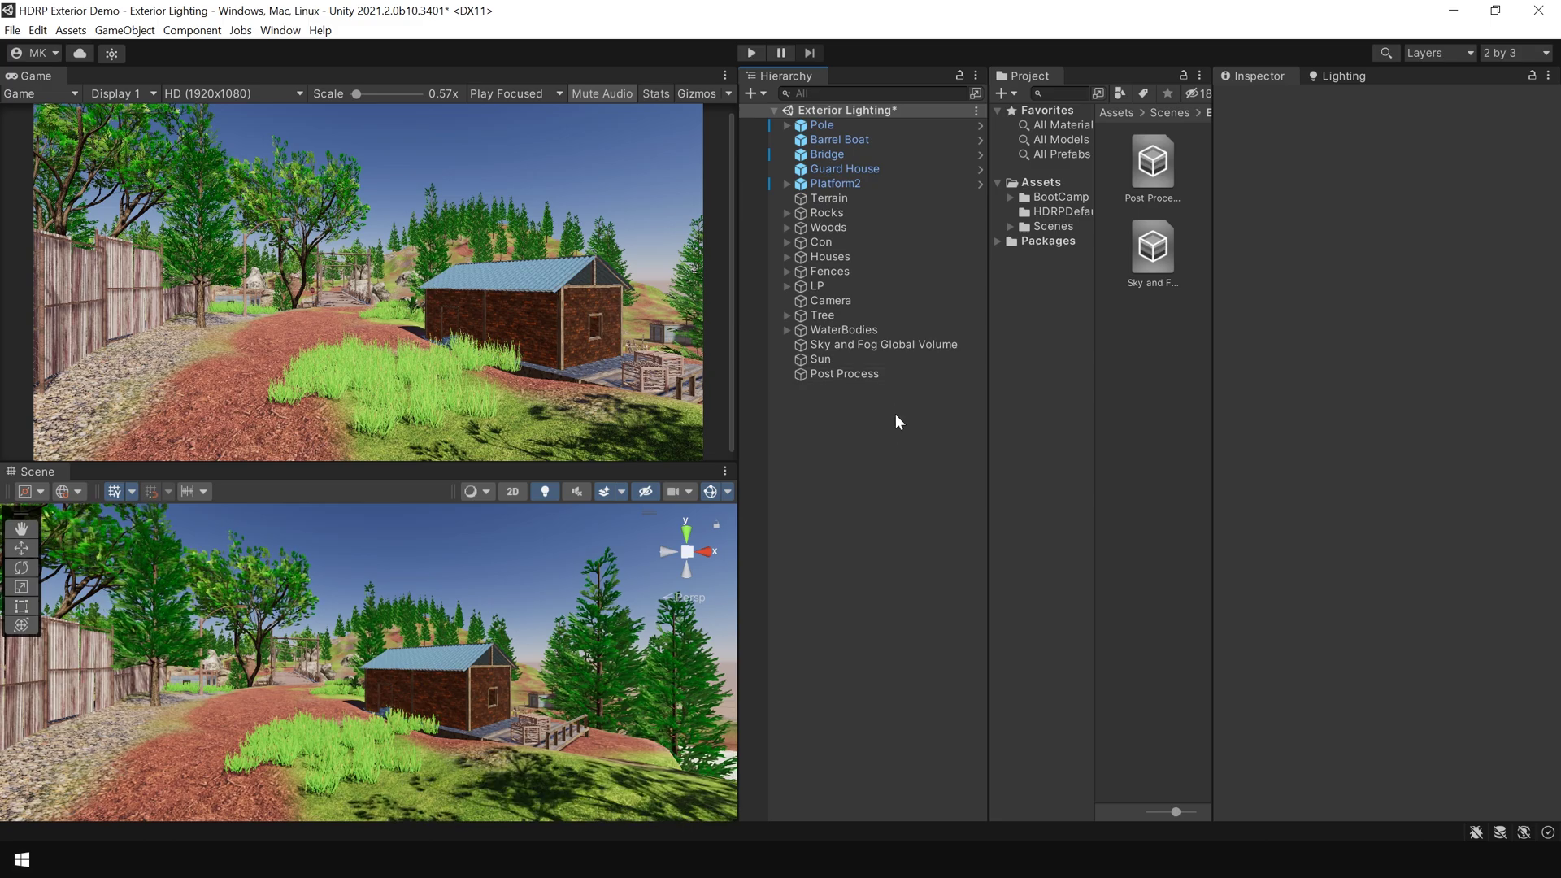
# Step: Try None, Gradient Sky and HDRI Sky as the Sky and Fog Global Volume's sky type, then set it to Gradient Sky
pyautogui.click(900, 344)
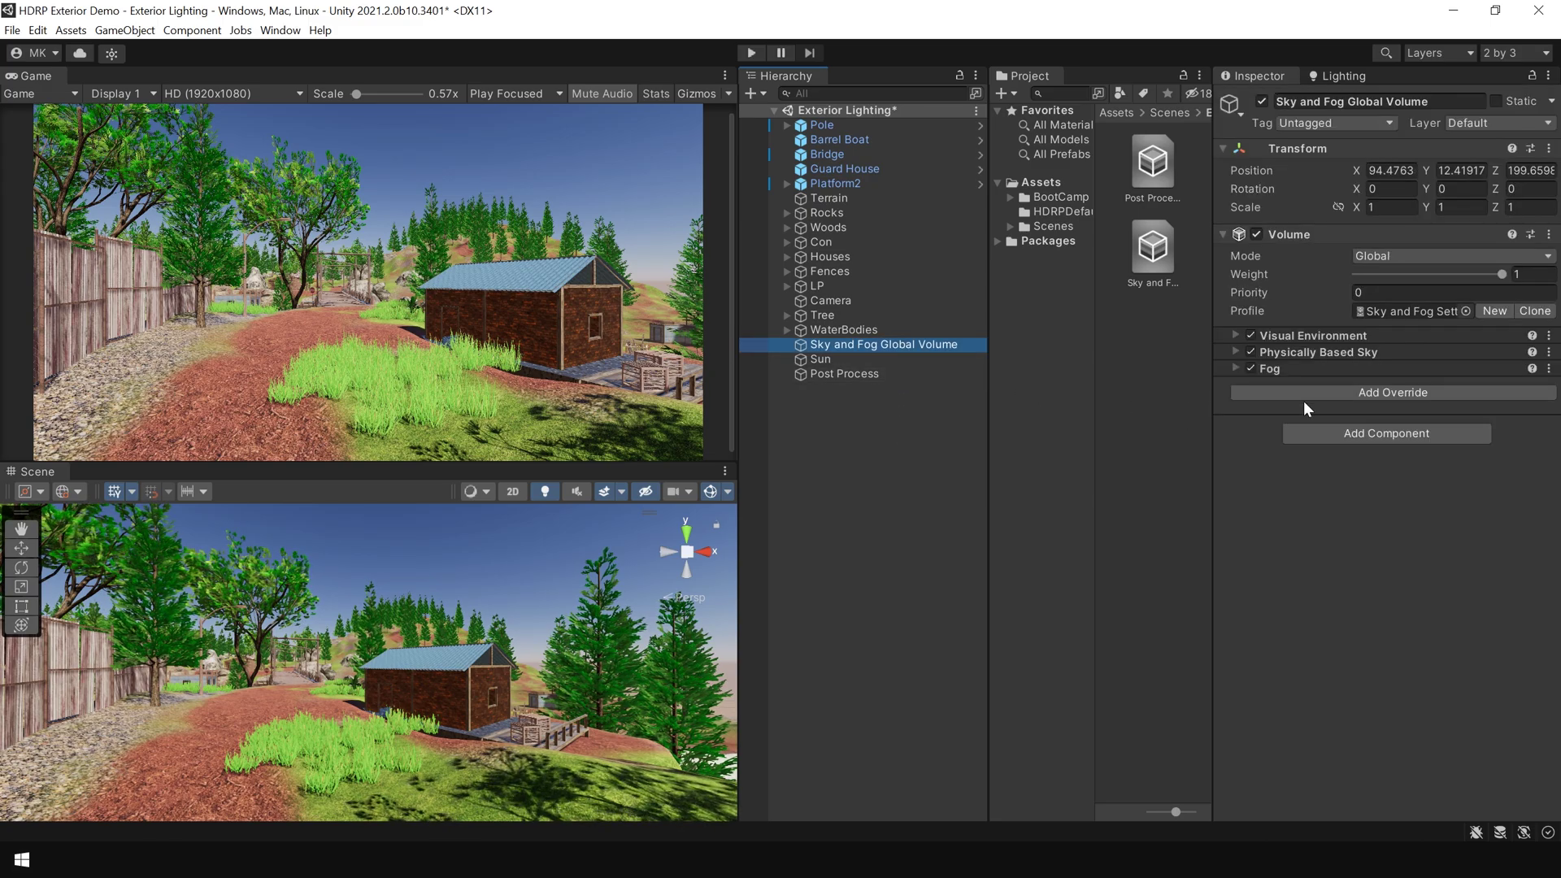
pyautogui.click(1334, 335)
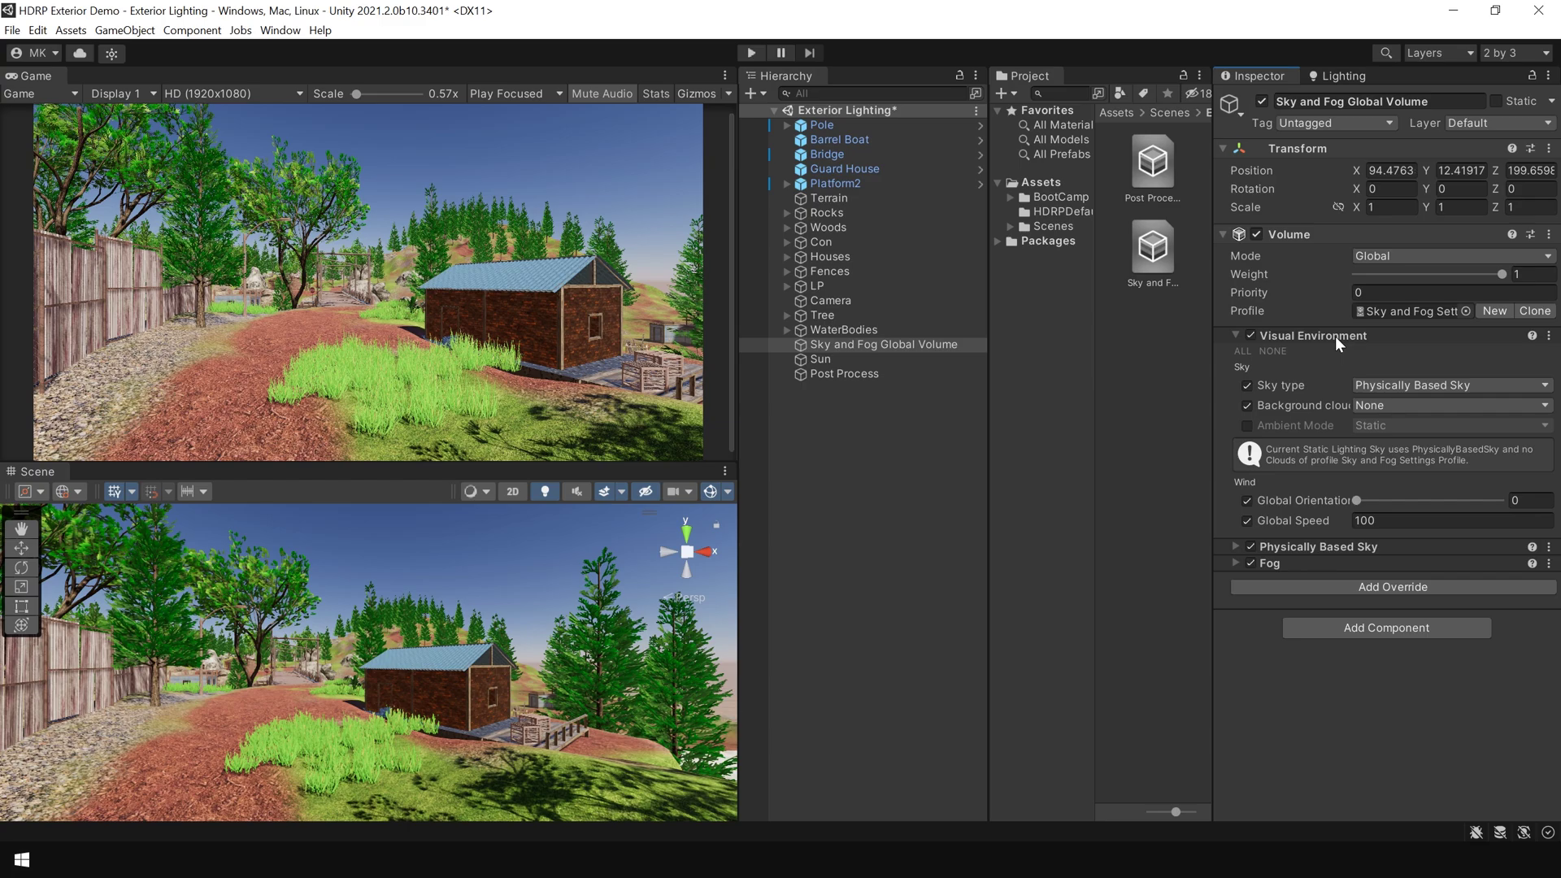
pyautogui.click(1392, 382)
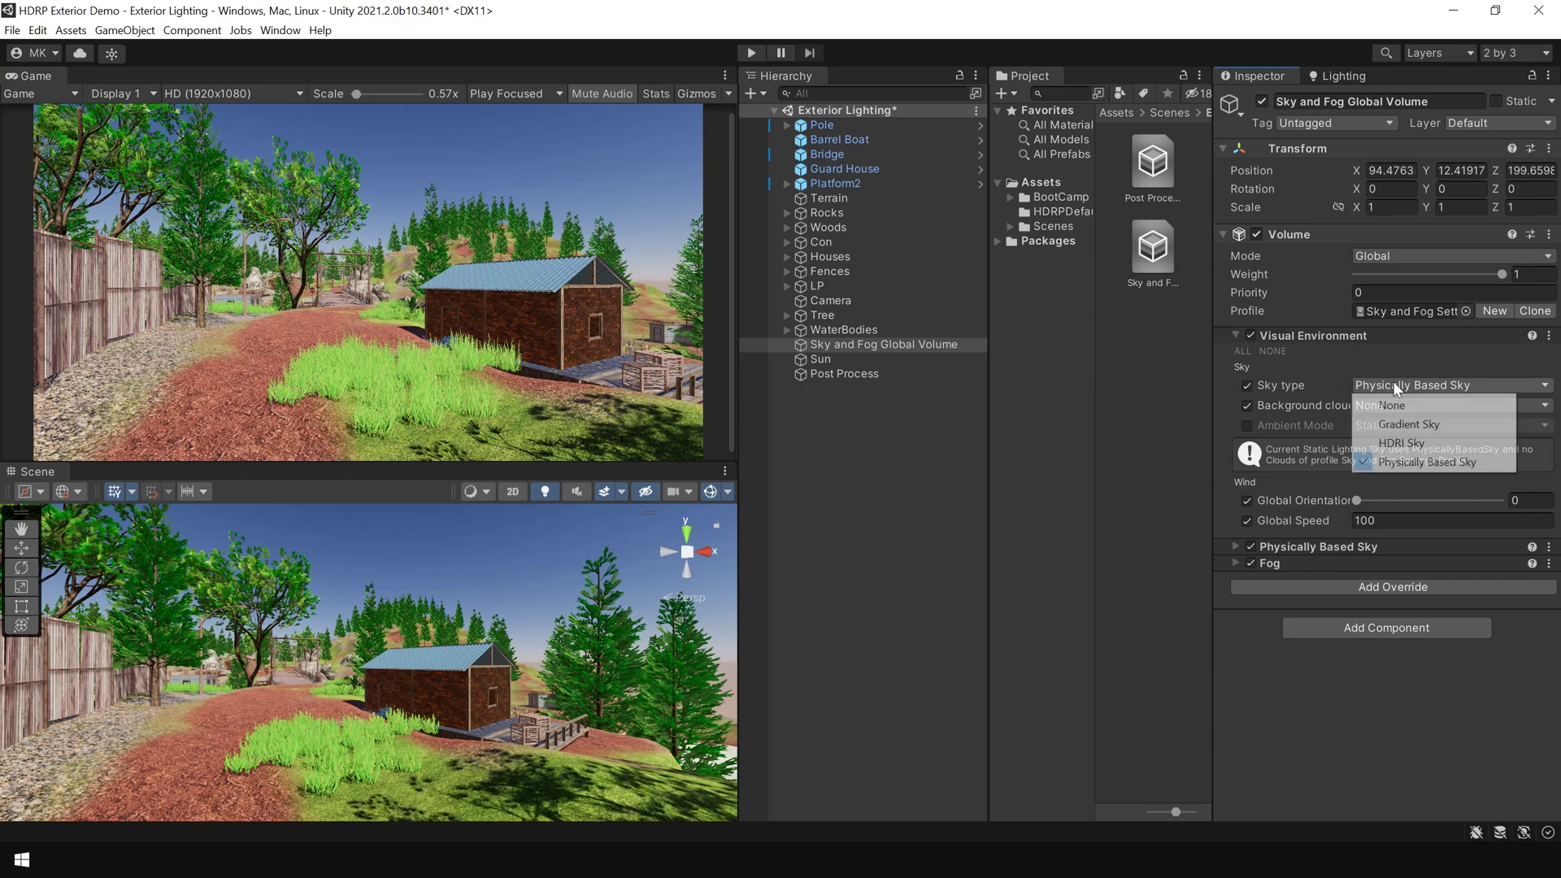
pyautogui.click(1397, 403)
pyautogui.click(1397, 383)
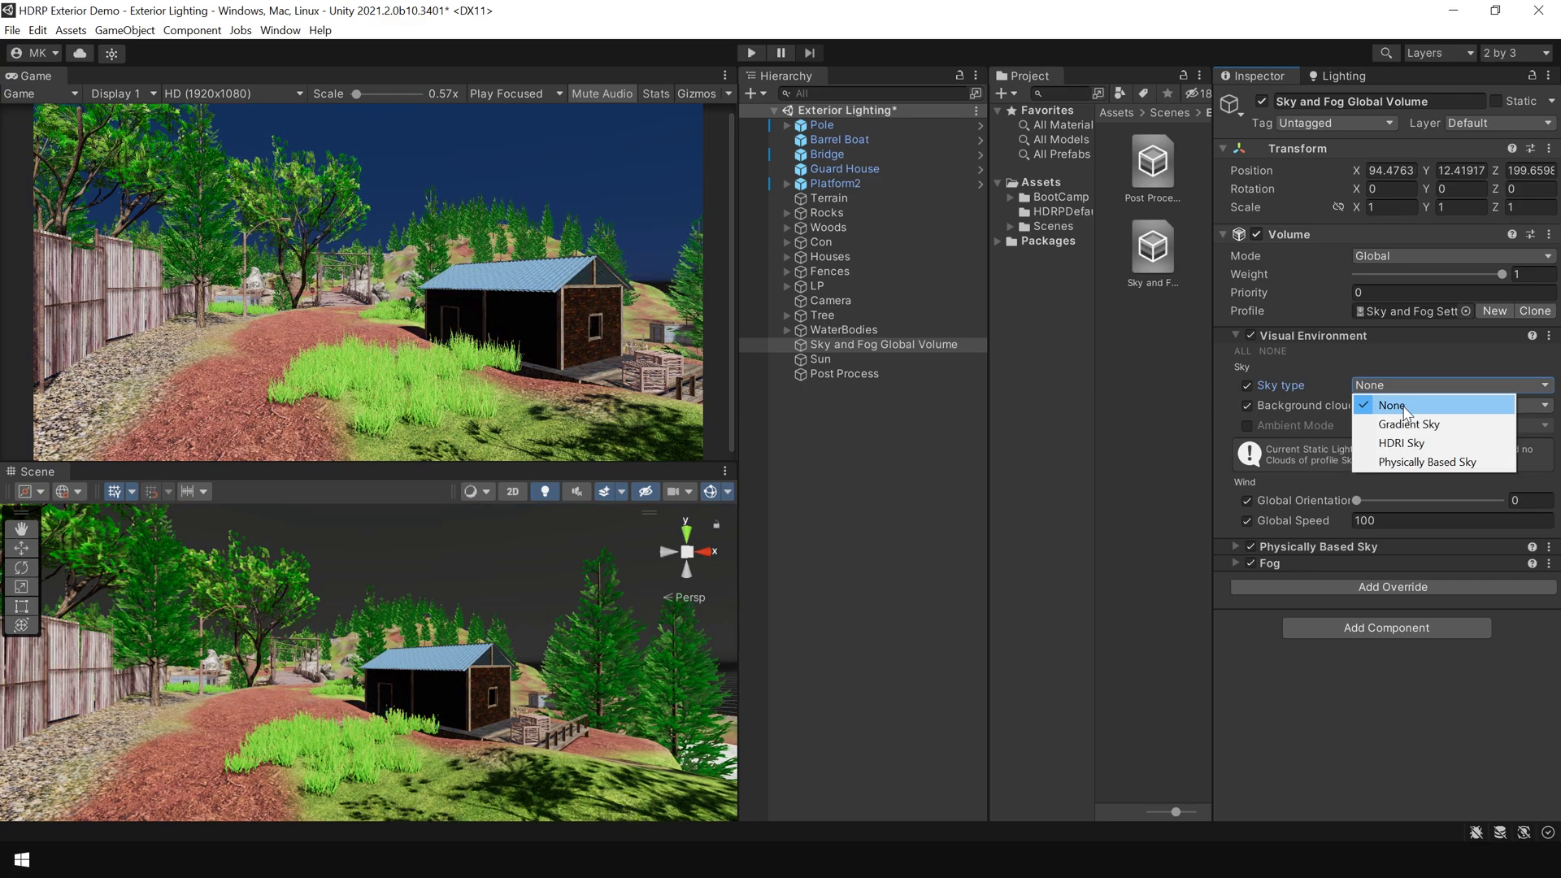
pyautogui.click(1403, 419)
pyautogui.click(1407, 383)
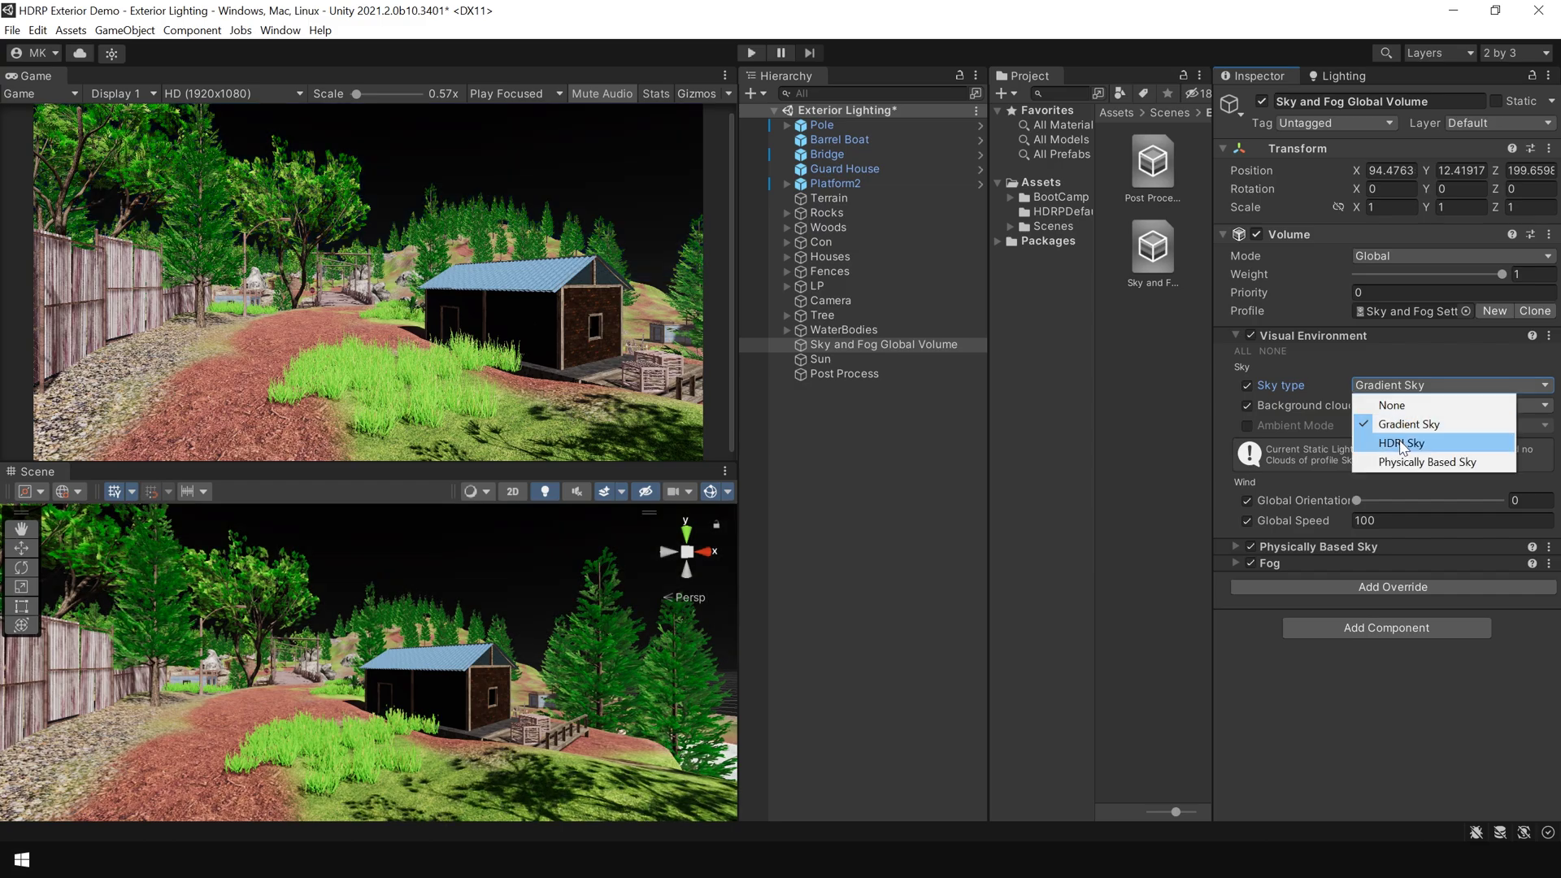
pyautogui.click(1399, 443)
pyautogui.click(1404, 387)
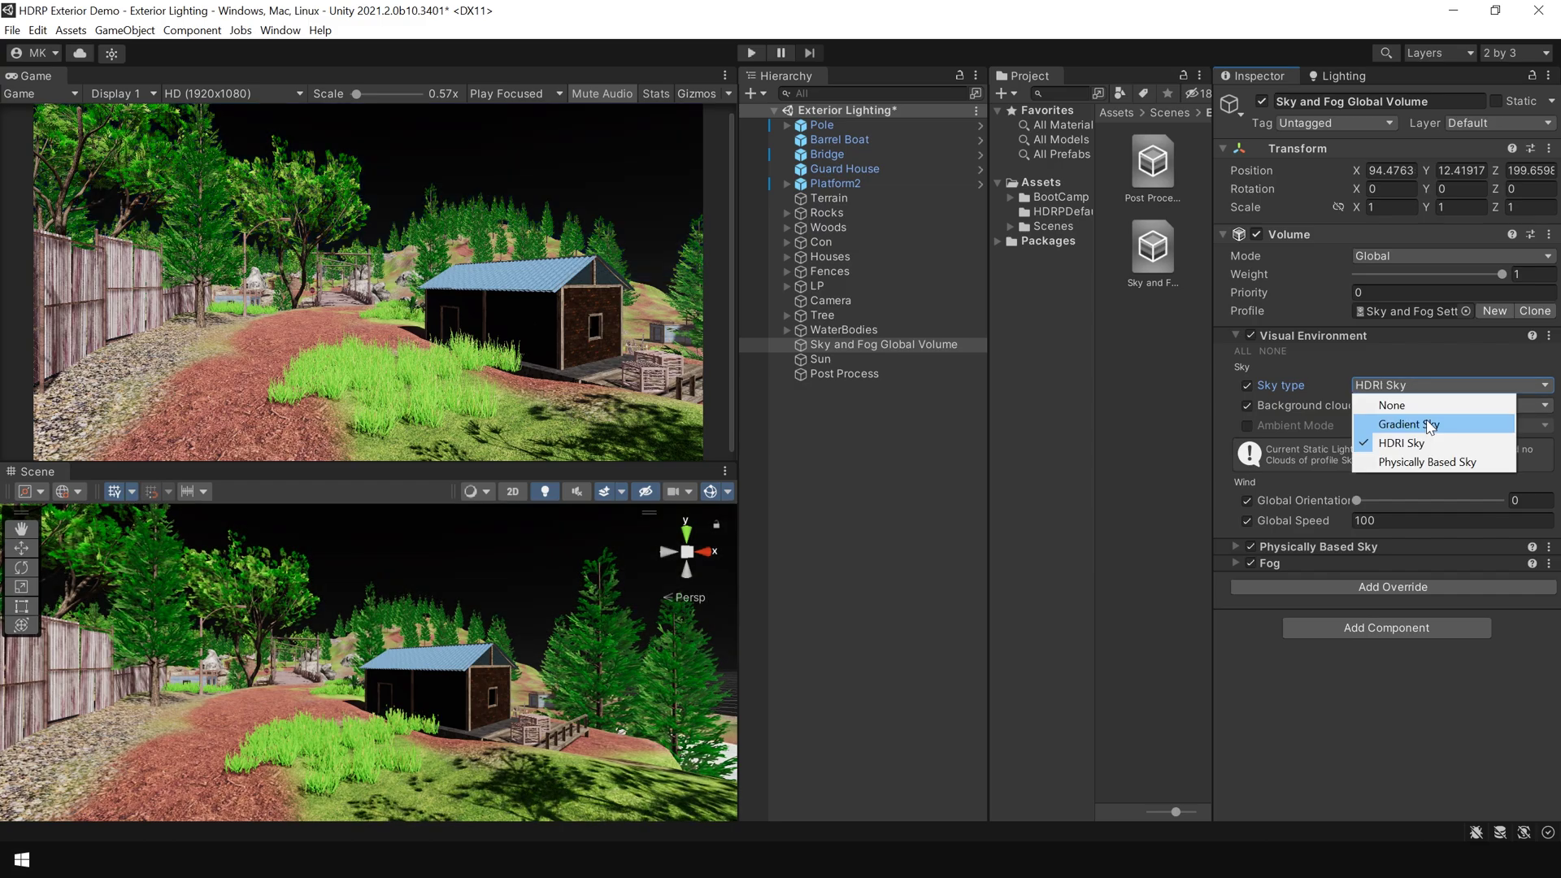
pyautogui.click(1430, 426)
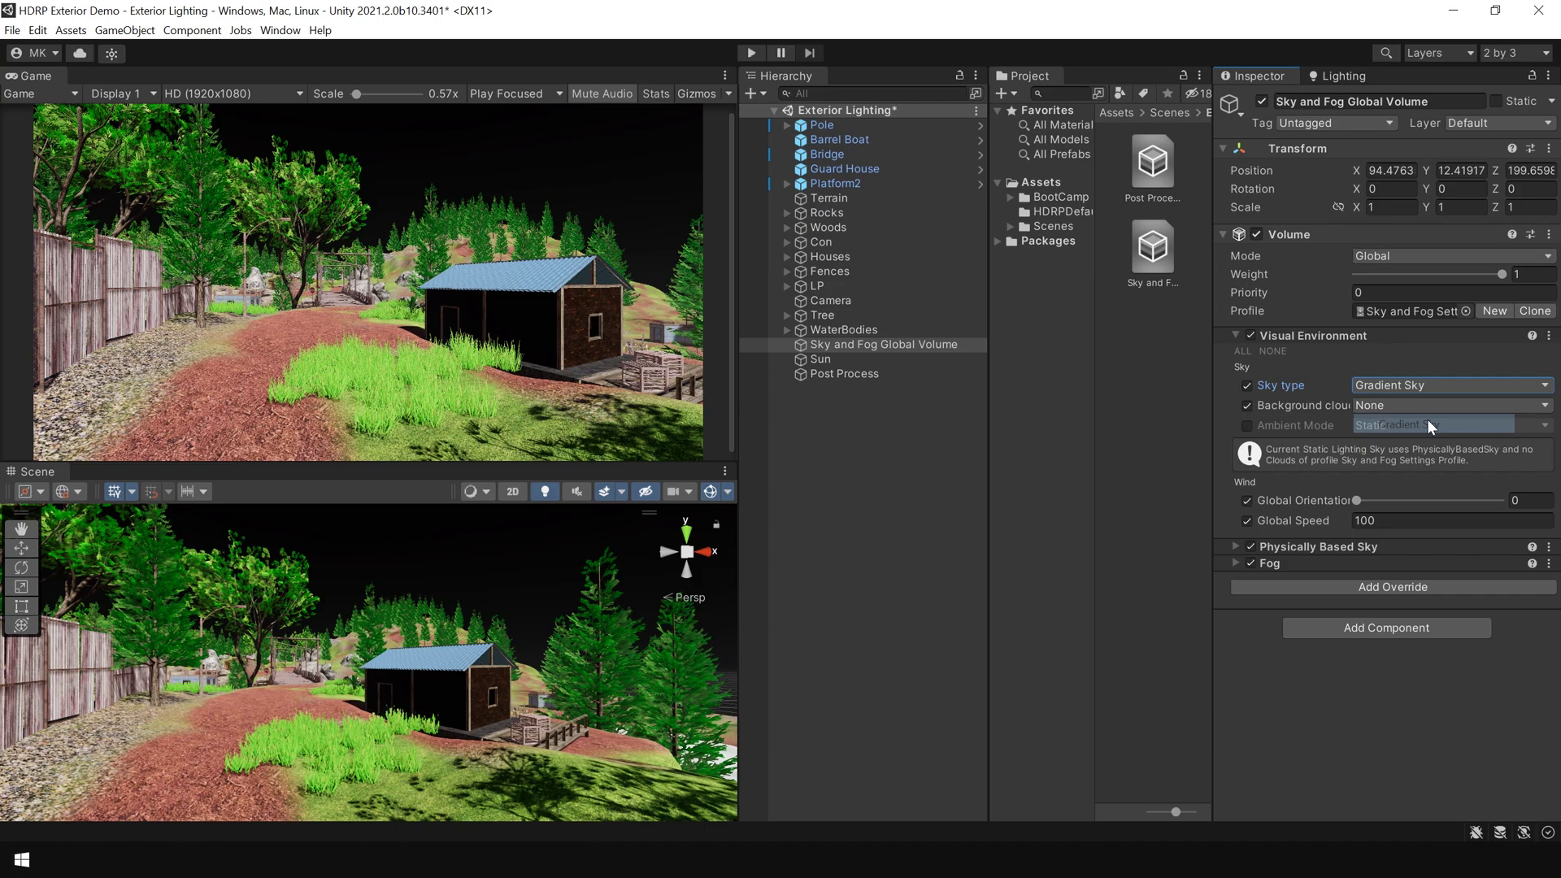
# Step: Add a Gradient Sky override to the Sky and Fog Global Volume
pyautogui.click(1398, 588)
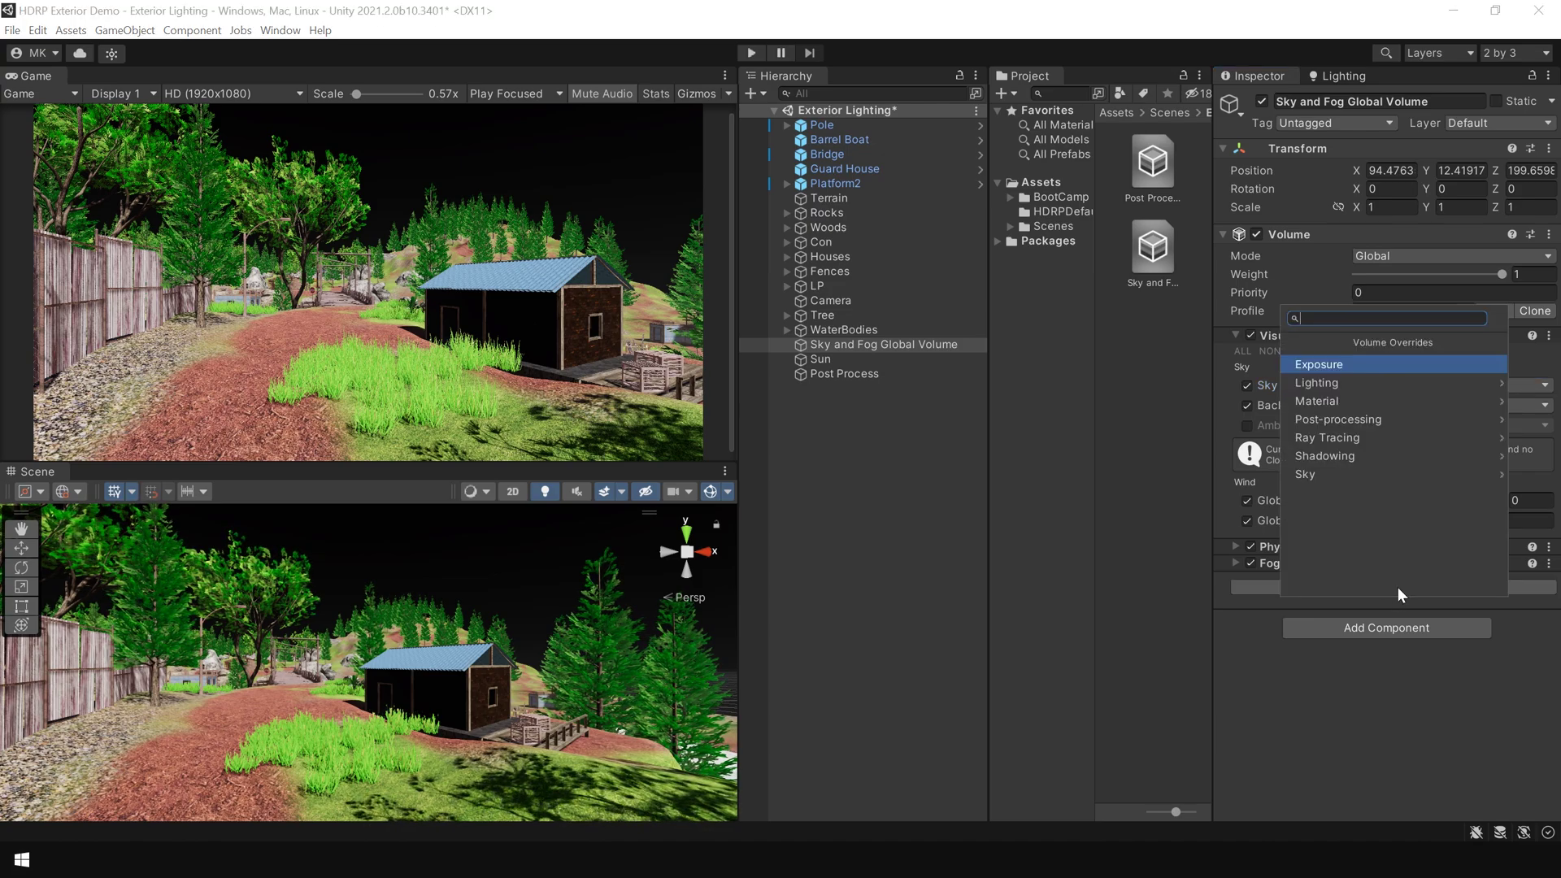
pyautogui.click(1374, 476)
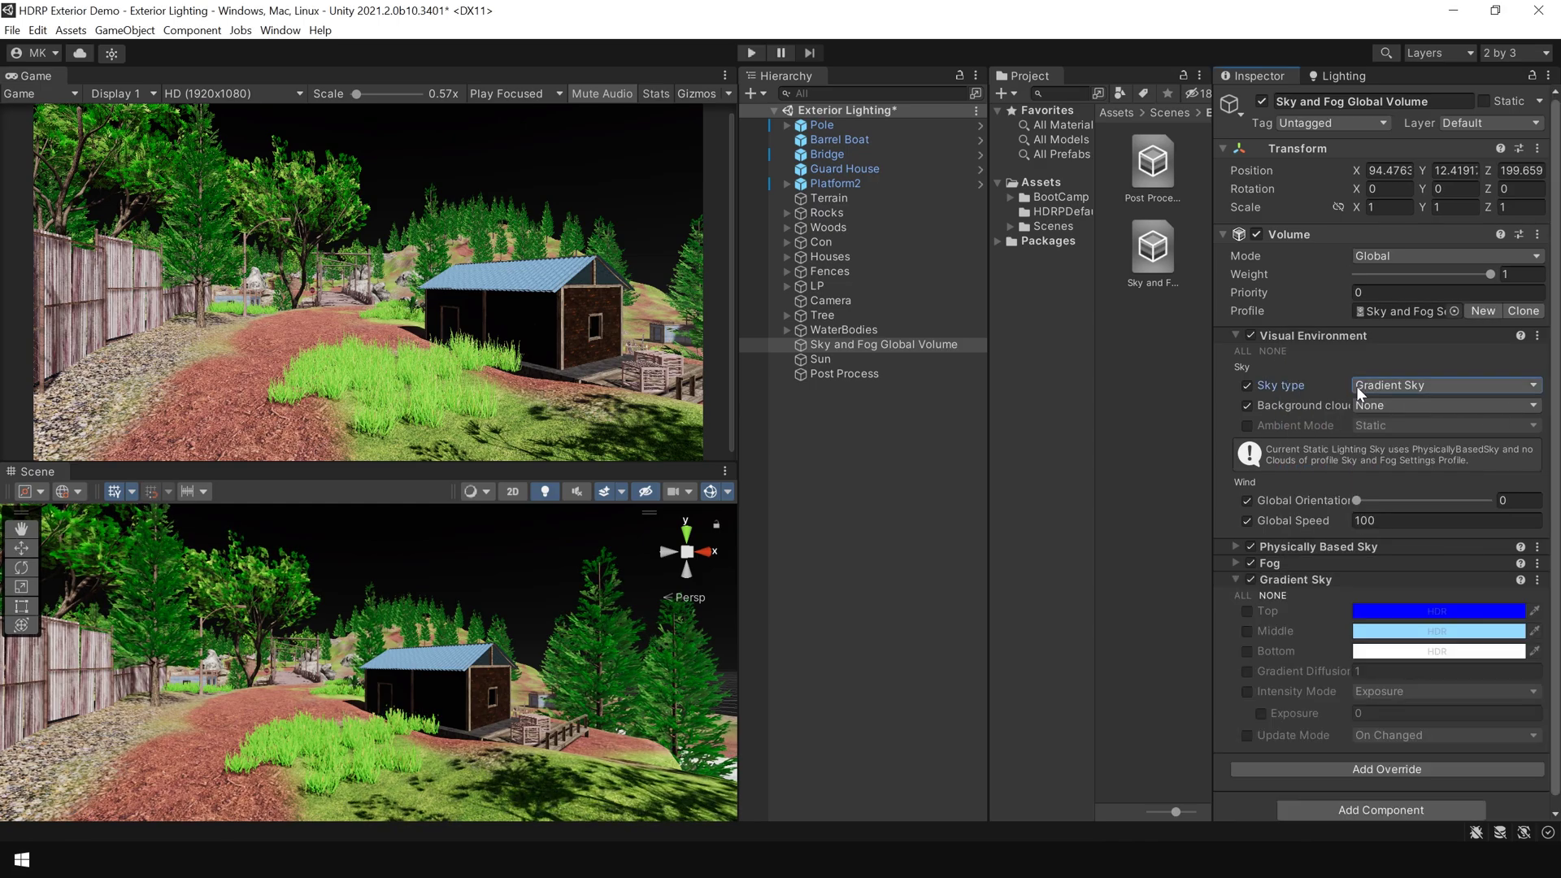
pyautogui.click(1356, 387)
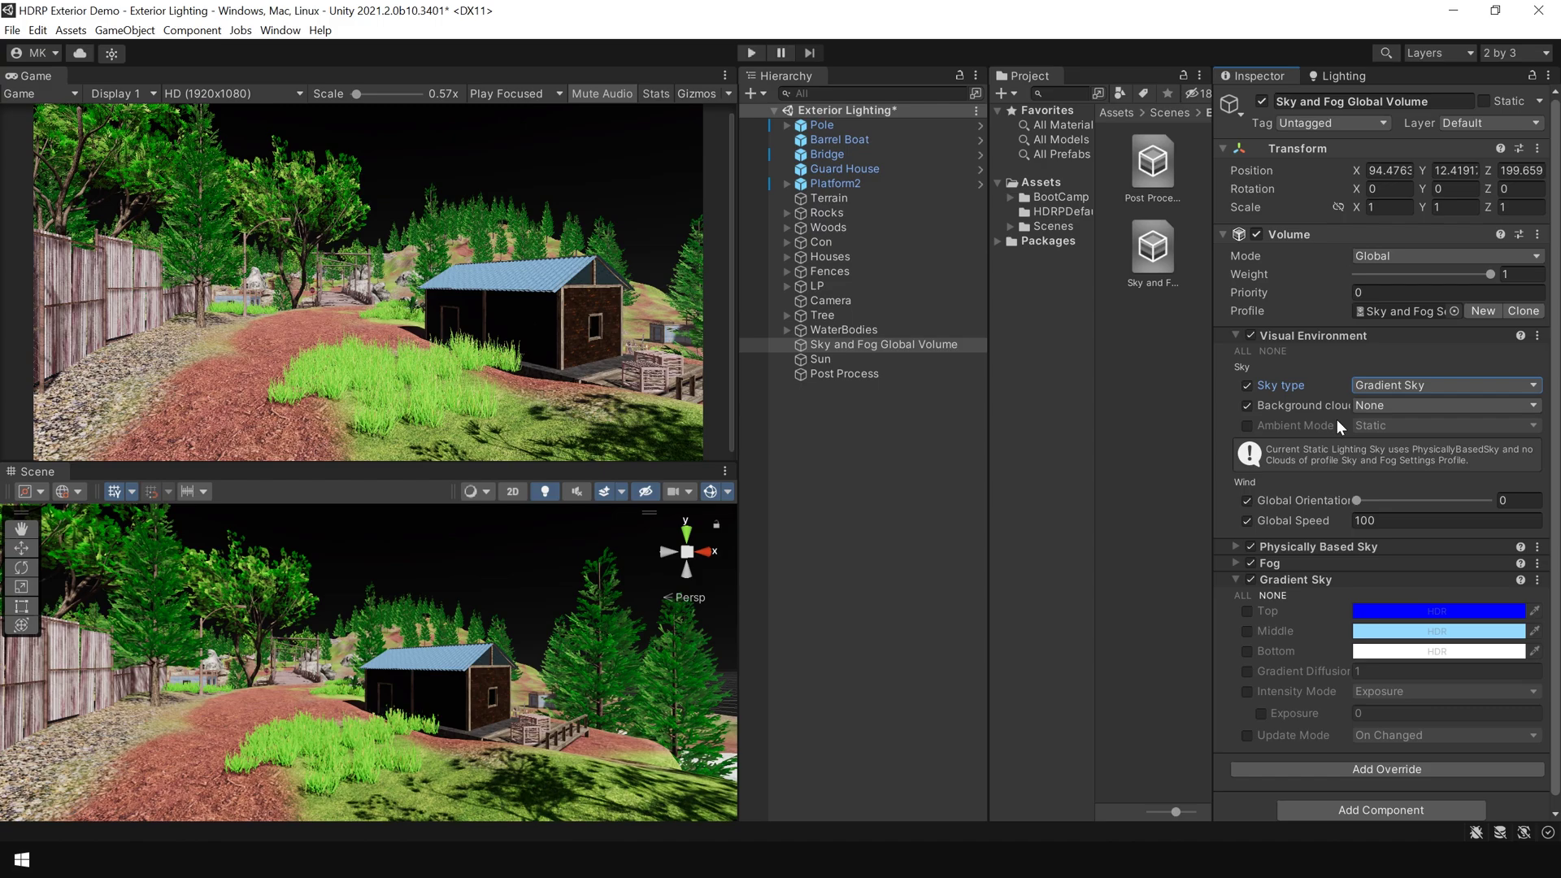
# Step: Set the Static Lighting Sky to GradientSky in the environment lighting settings and return to the volume's properties
pyautogui.click(1342, 75)
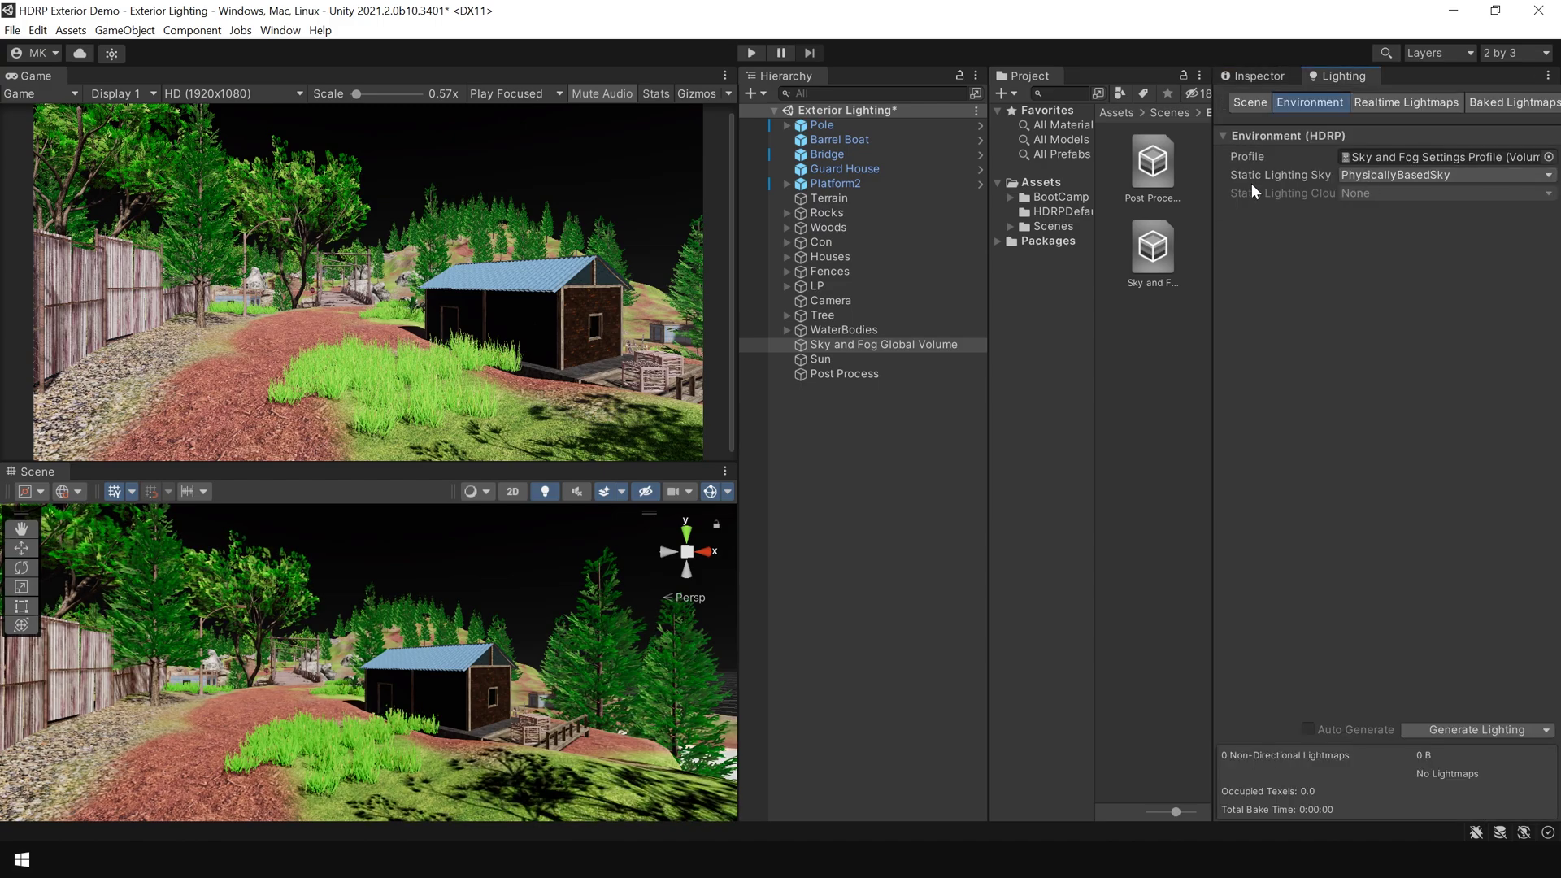
pyautogui.click(1364, 177)
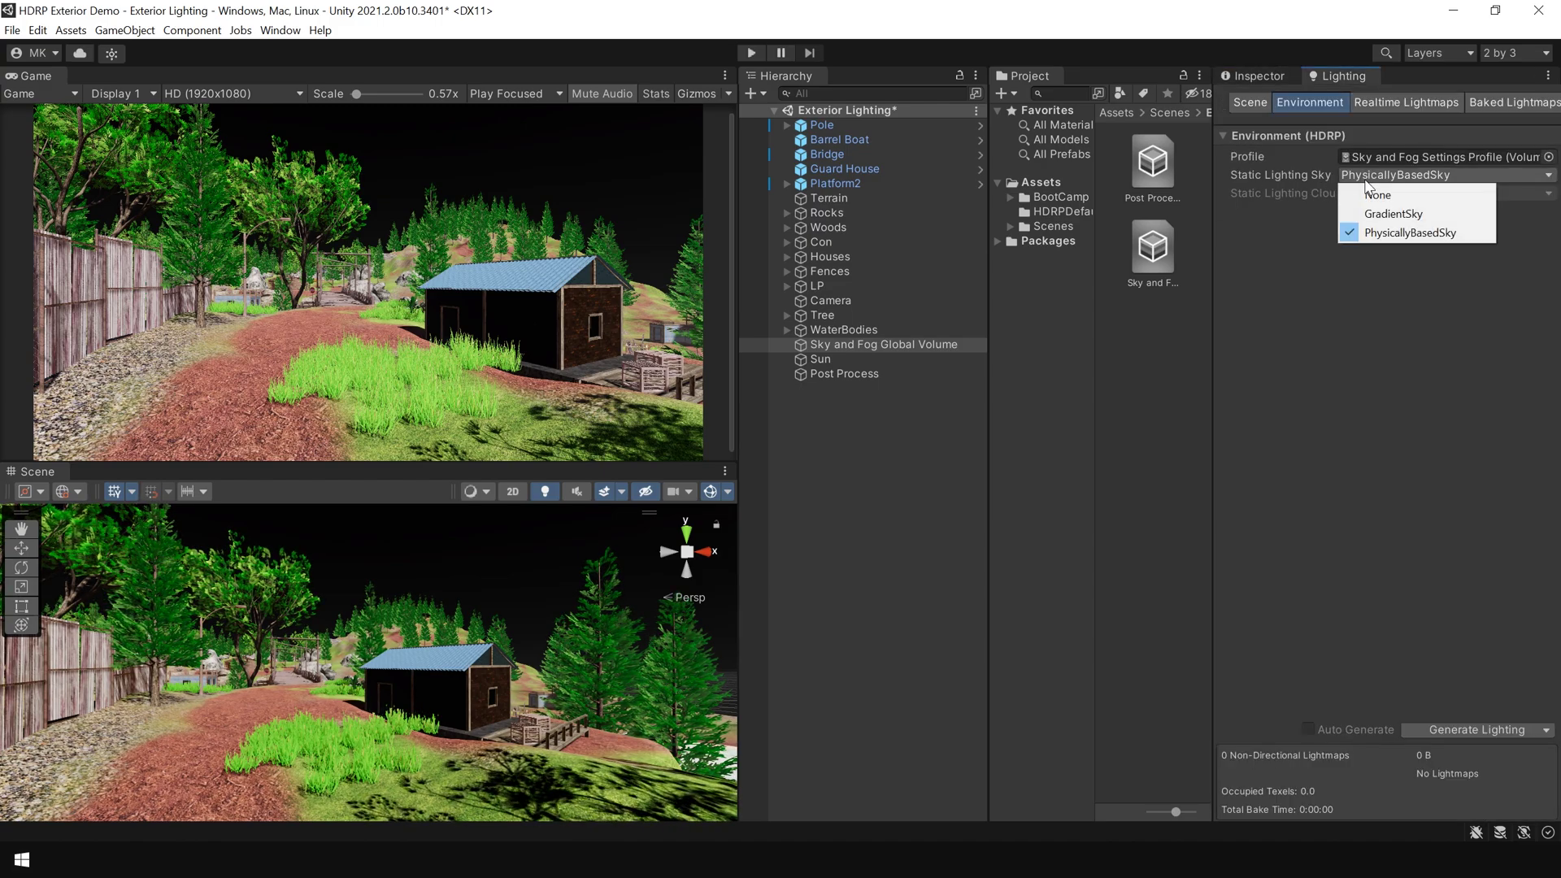
pyautogui.click(1393, 213)
pyautogui.click(1255, 75)
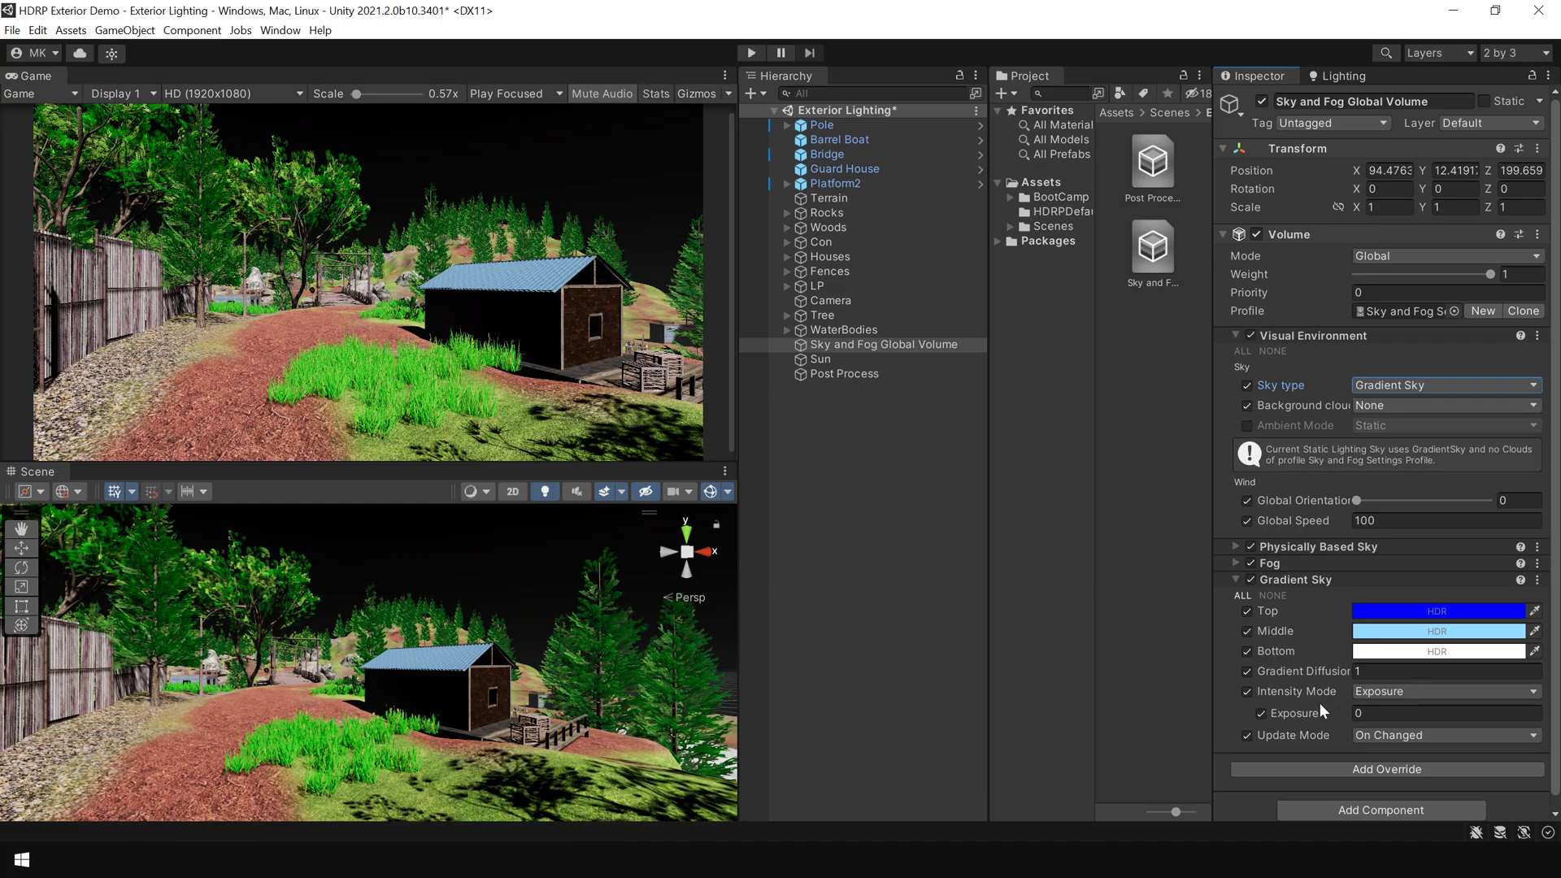
# Step: Set the Gradient Sky's exposure to 12.7 and change its Top color to orange with RGB 255, 138, 0
pyautogui.click(1296, 715)
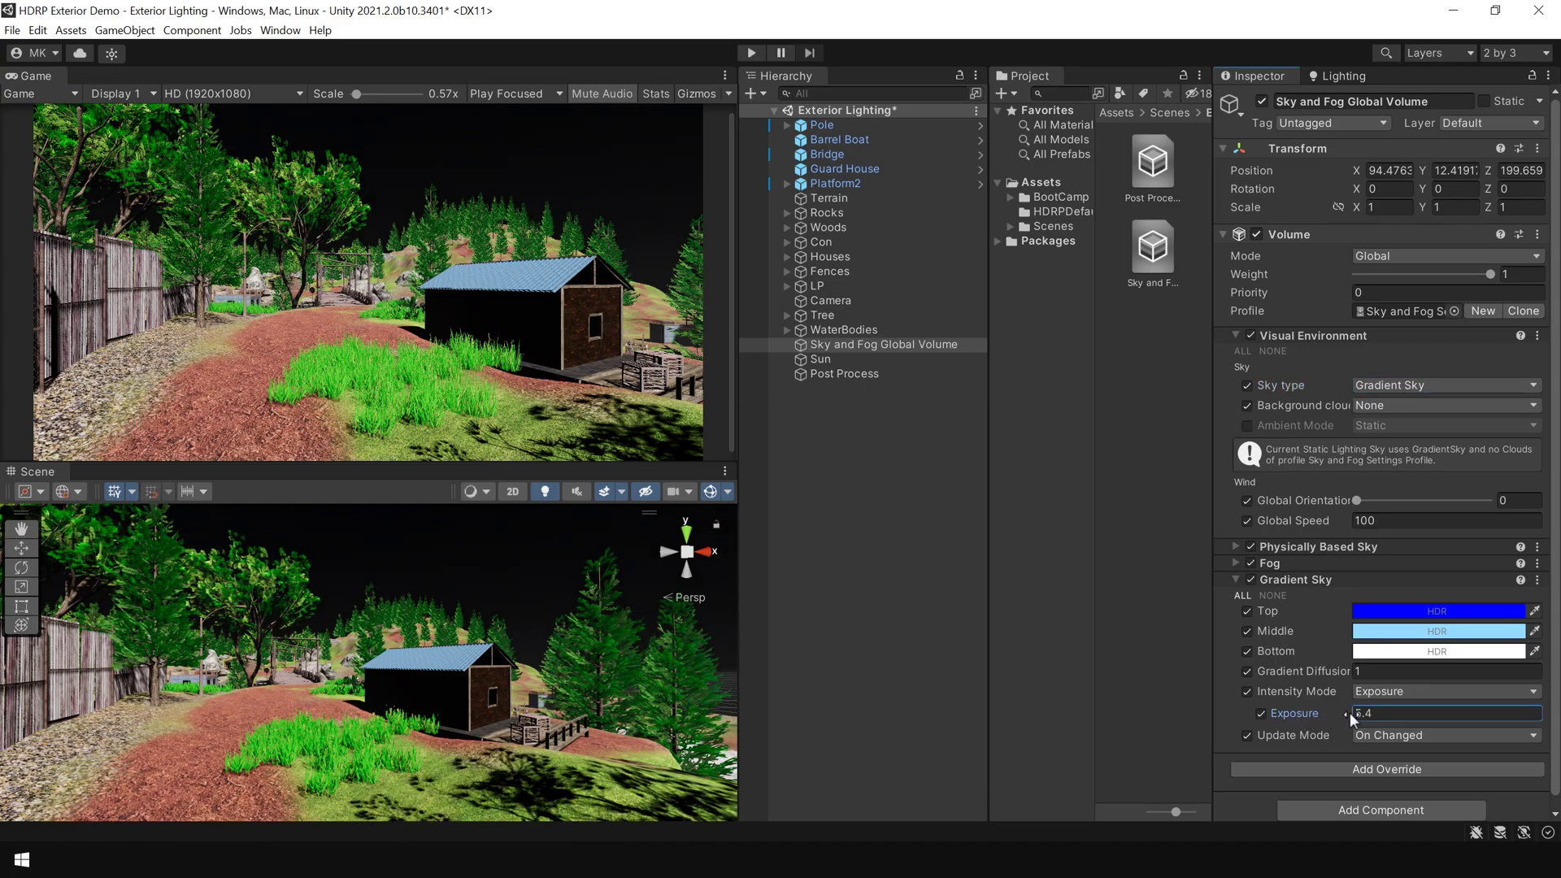
pyautogui.moveTo(1349, 712); pyautogui.dragTo(1426, 686)
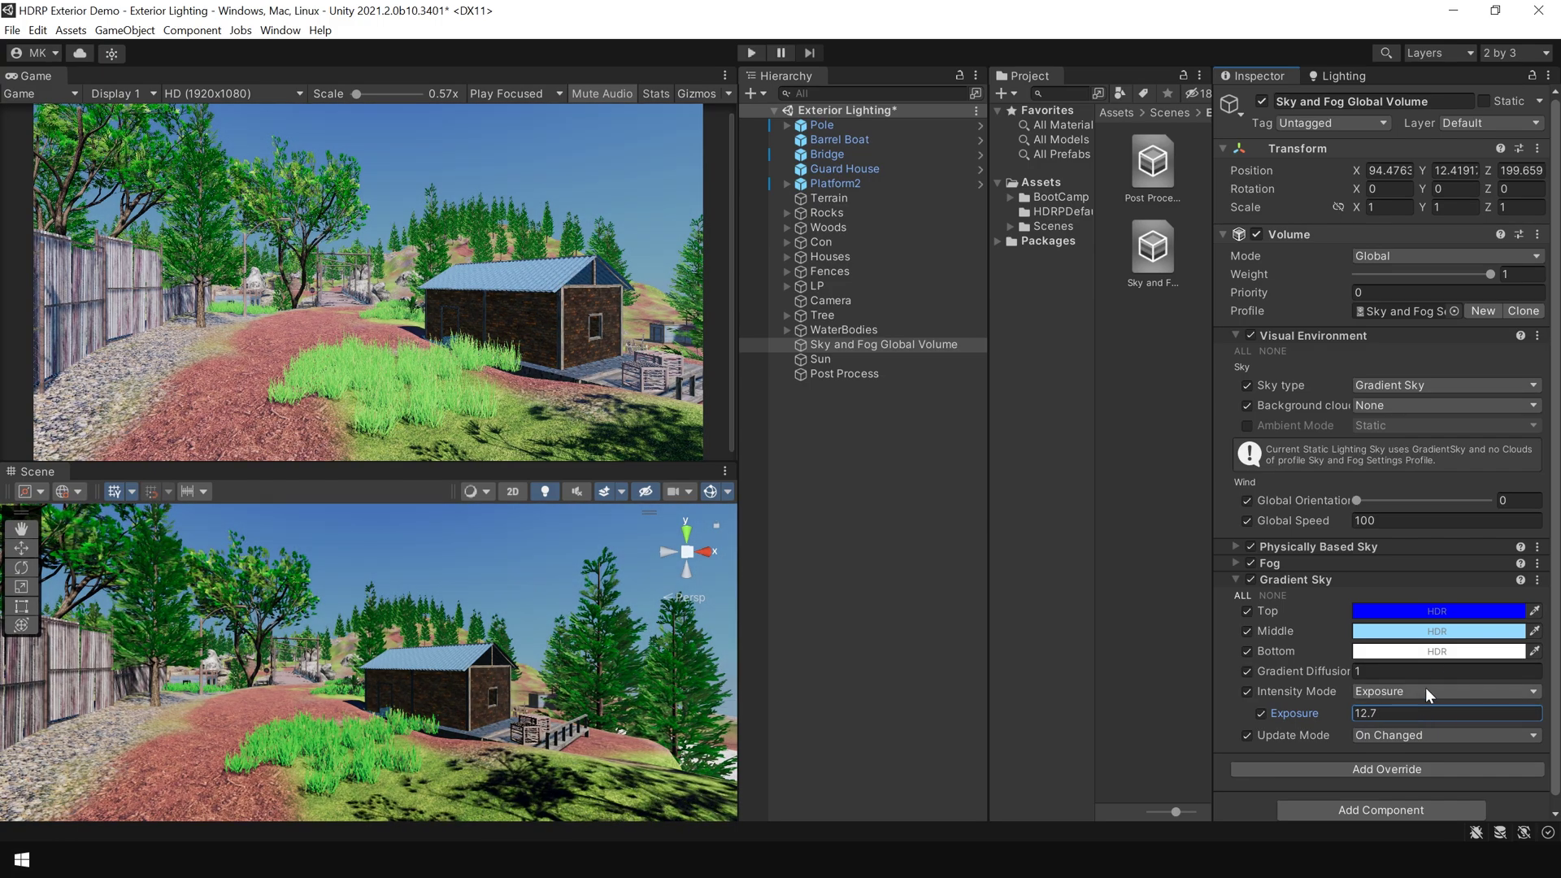
pyautogui.click(1449, 612)
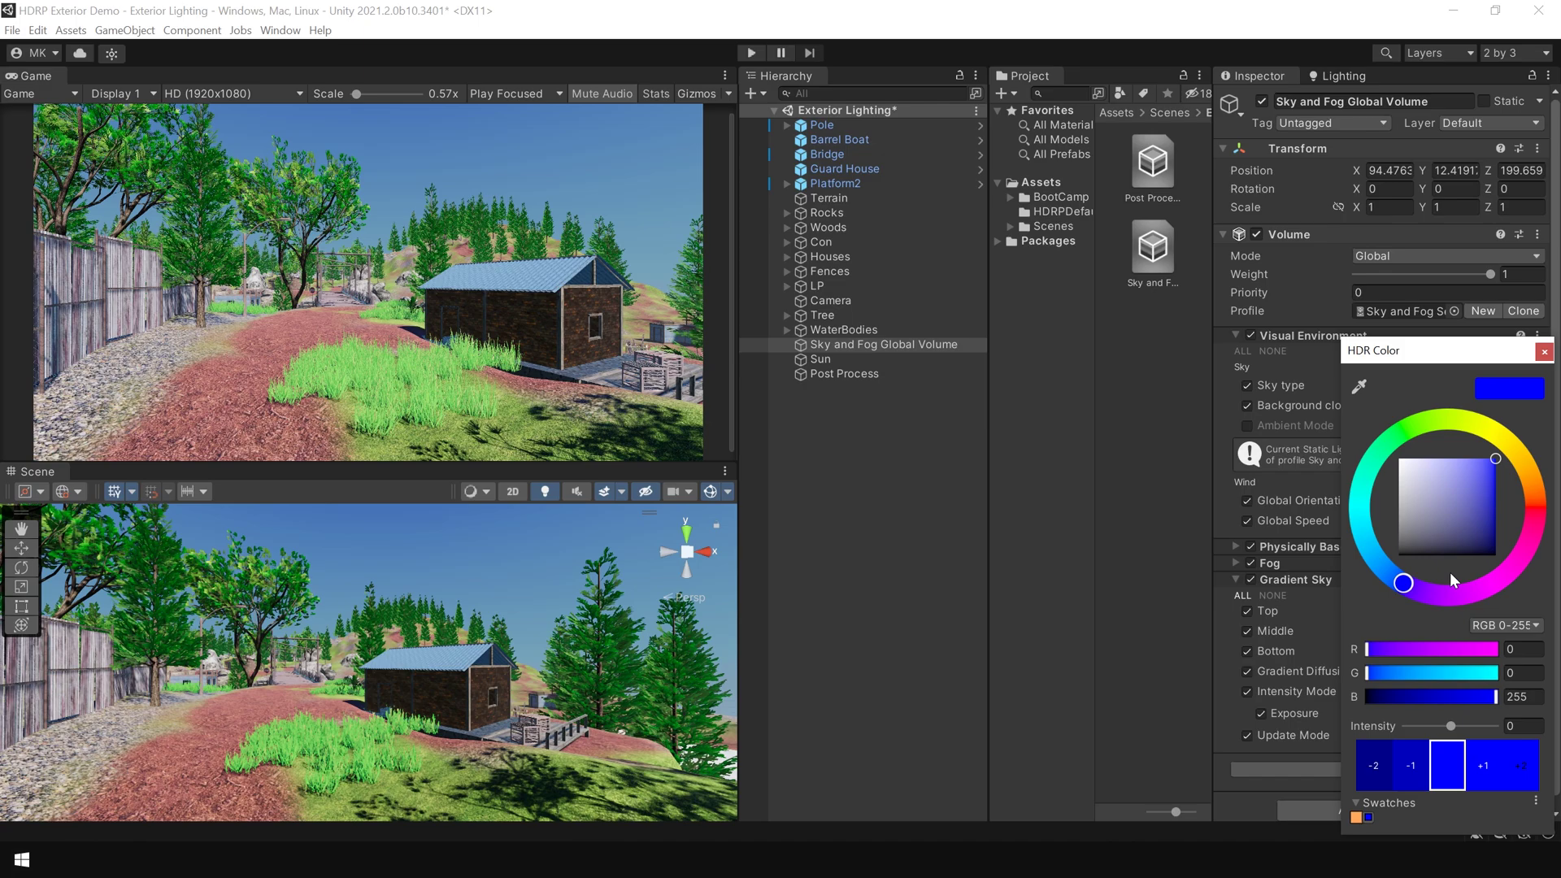
pyautogui.click(1520, 462)
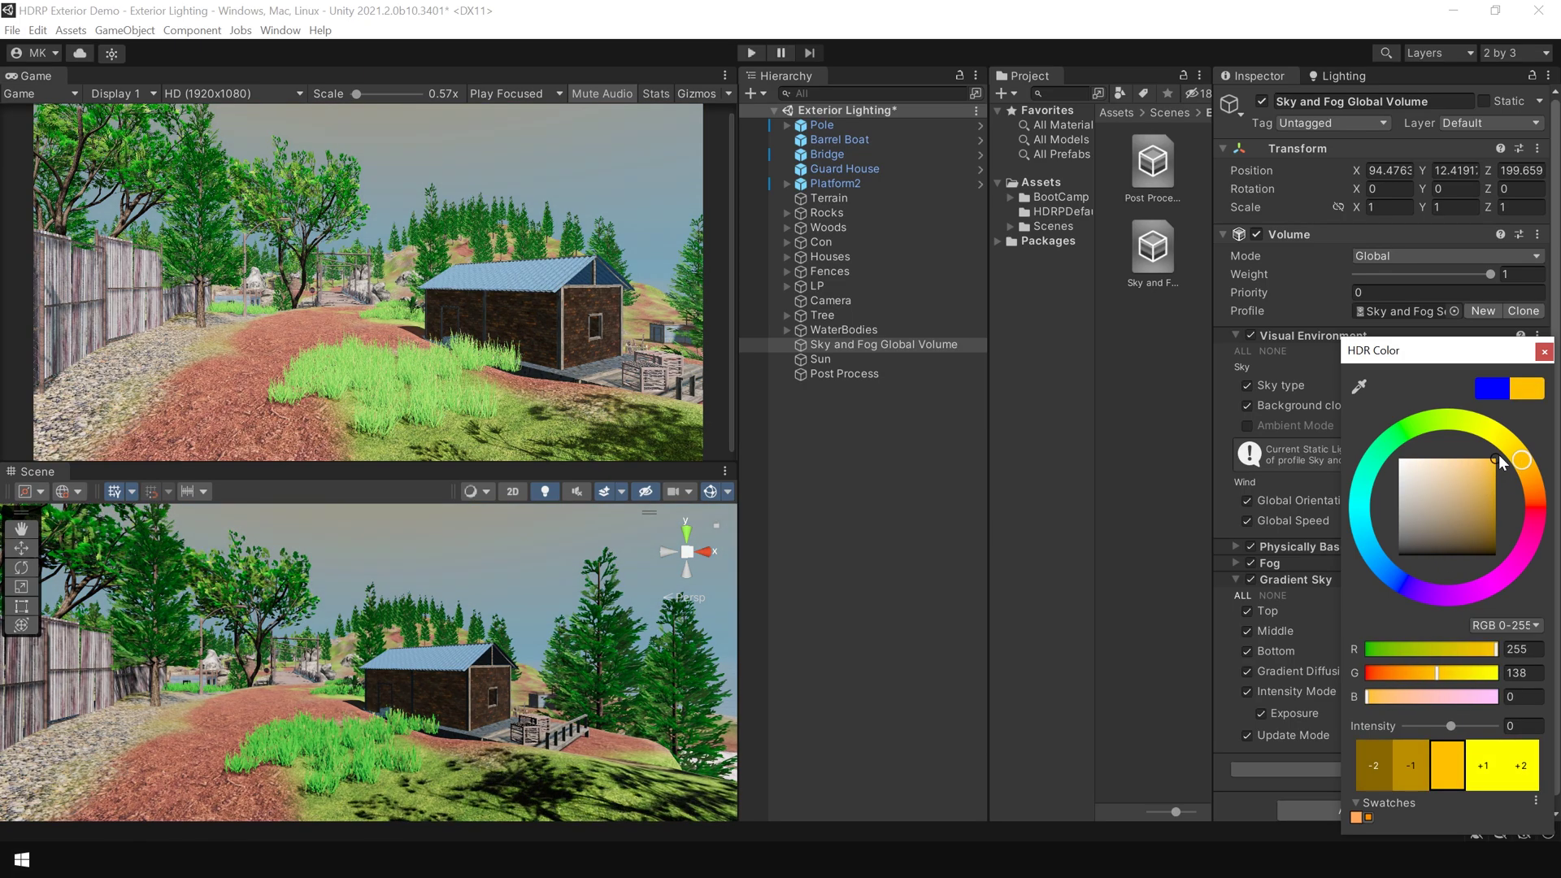
pyautogui.click(1542, 352)
# Step: Change the Gradient Sky's Middle color to a deeper blue and its Top color to yellow, then clear the selection
pyautogui.click(1438, 632)
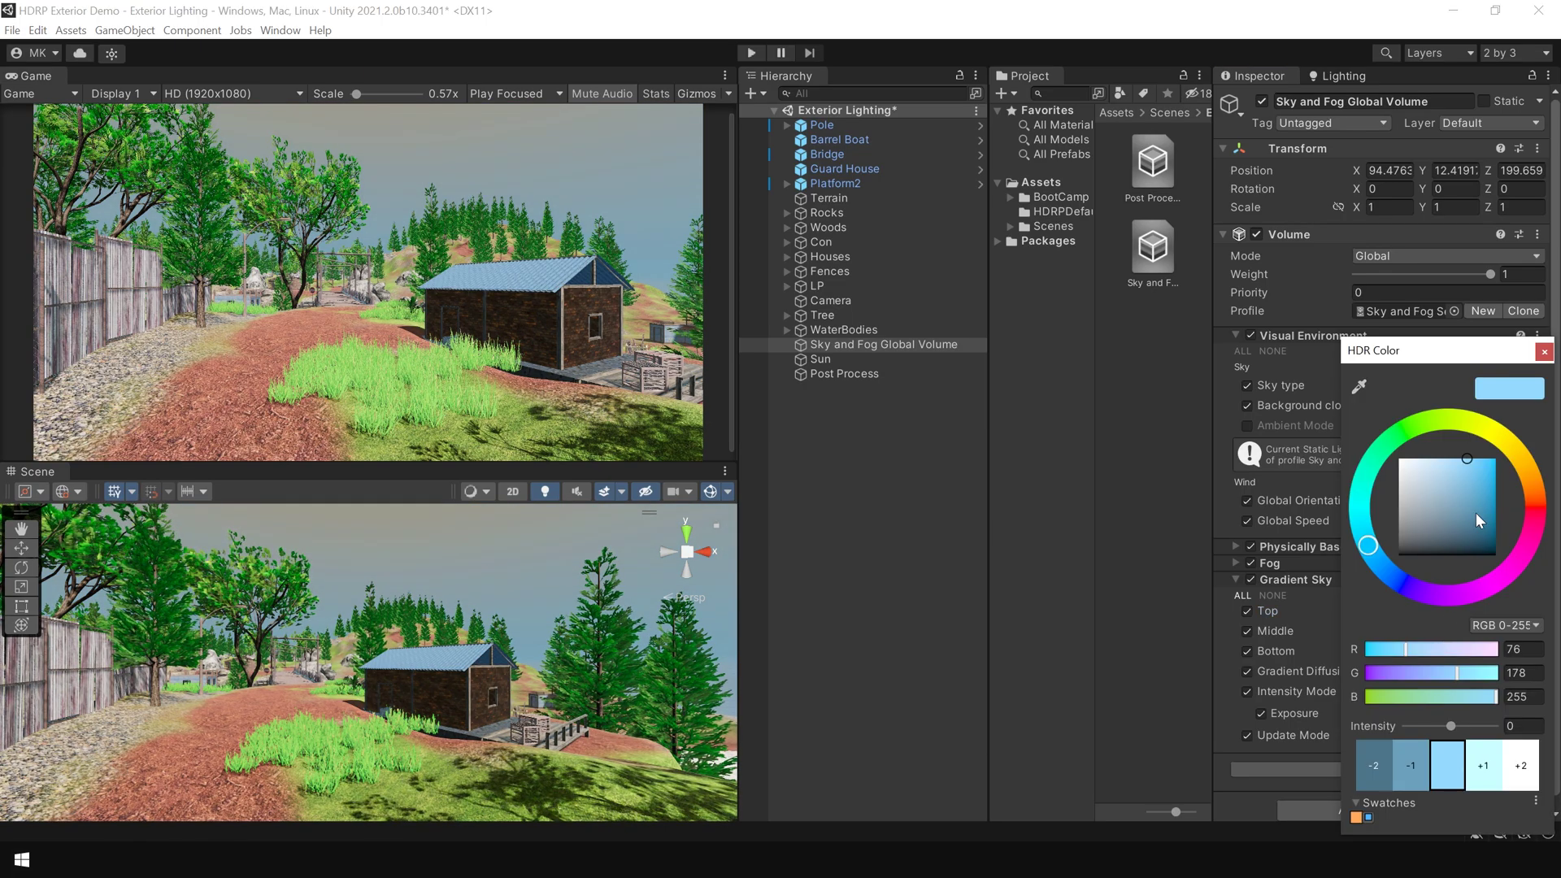
pyautogui.moveTo(1477, 514); pyautogui.dragTo(1494, 502)
pyautogui.click(1543, 352)
pyautogui.click(1438, 611)
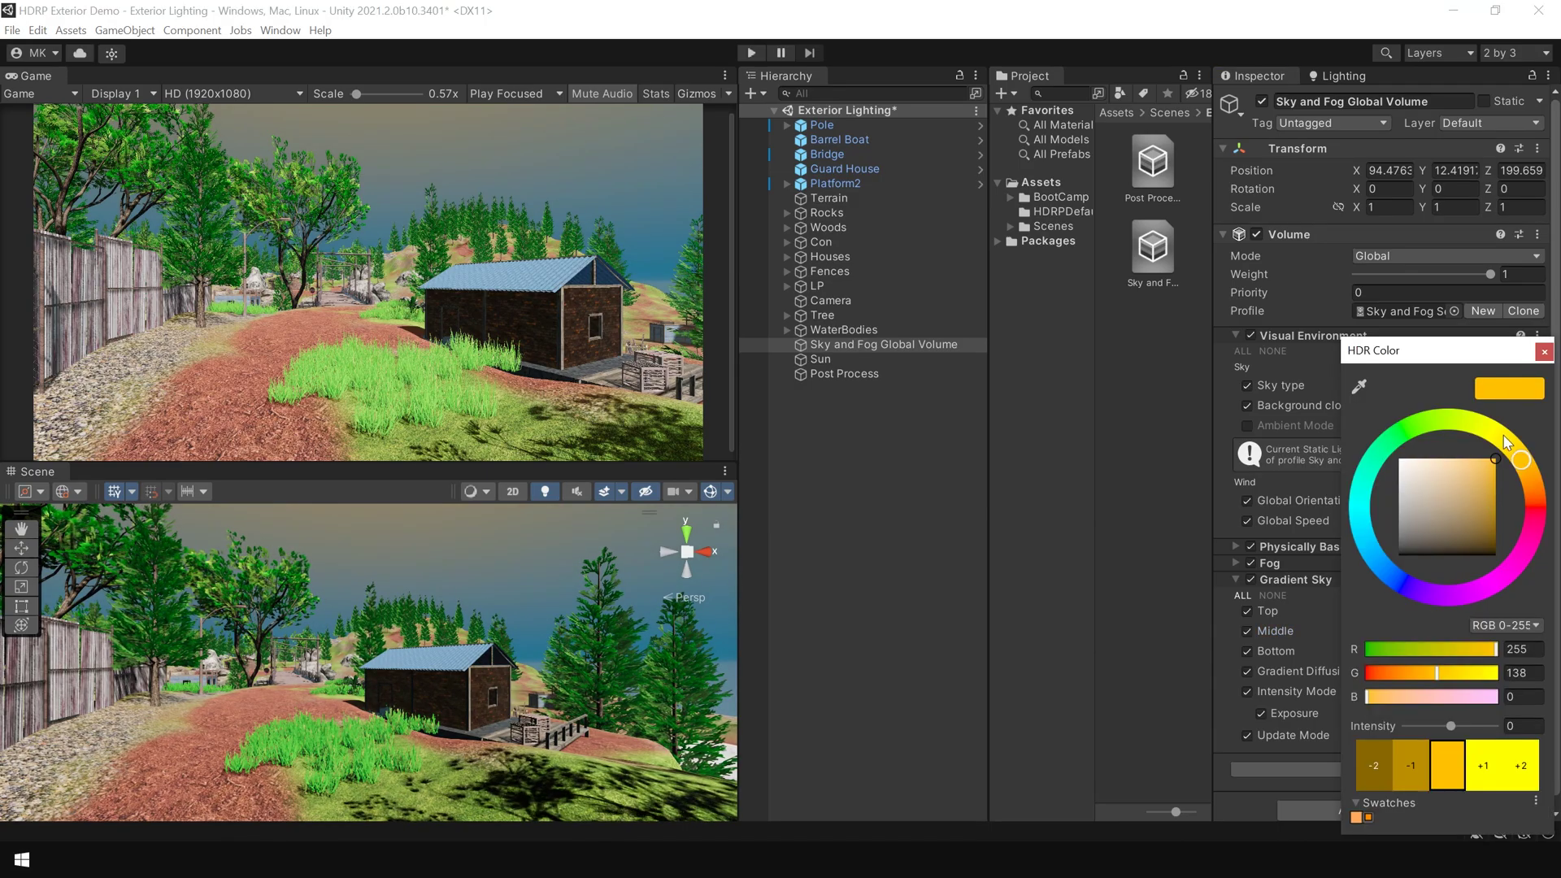
pyautogui.moveTo(1436, 673); pyautogui.dragTo(1494, 681)
pyautogui.click(942, 604)
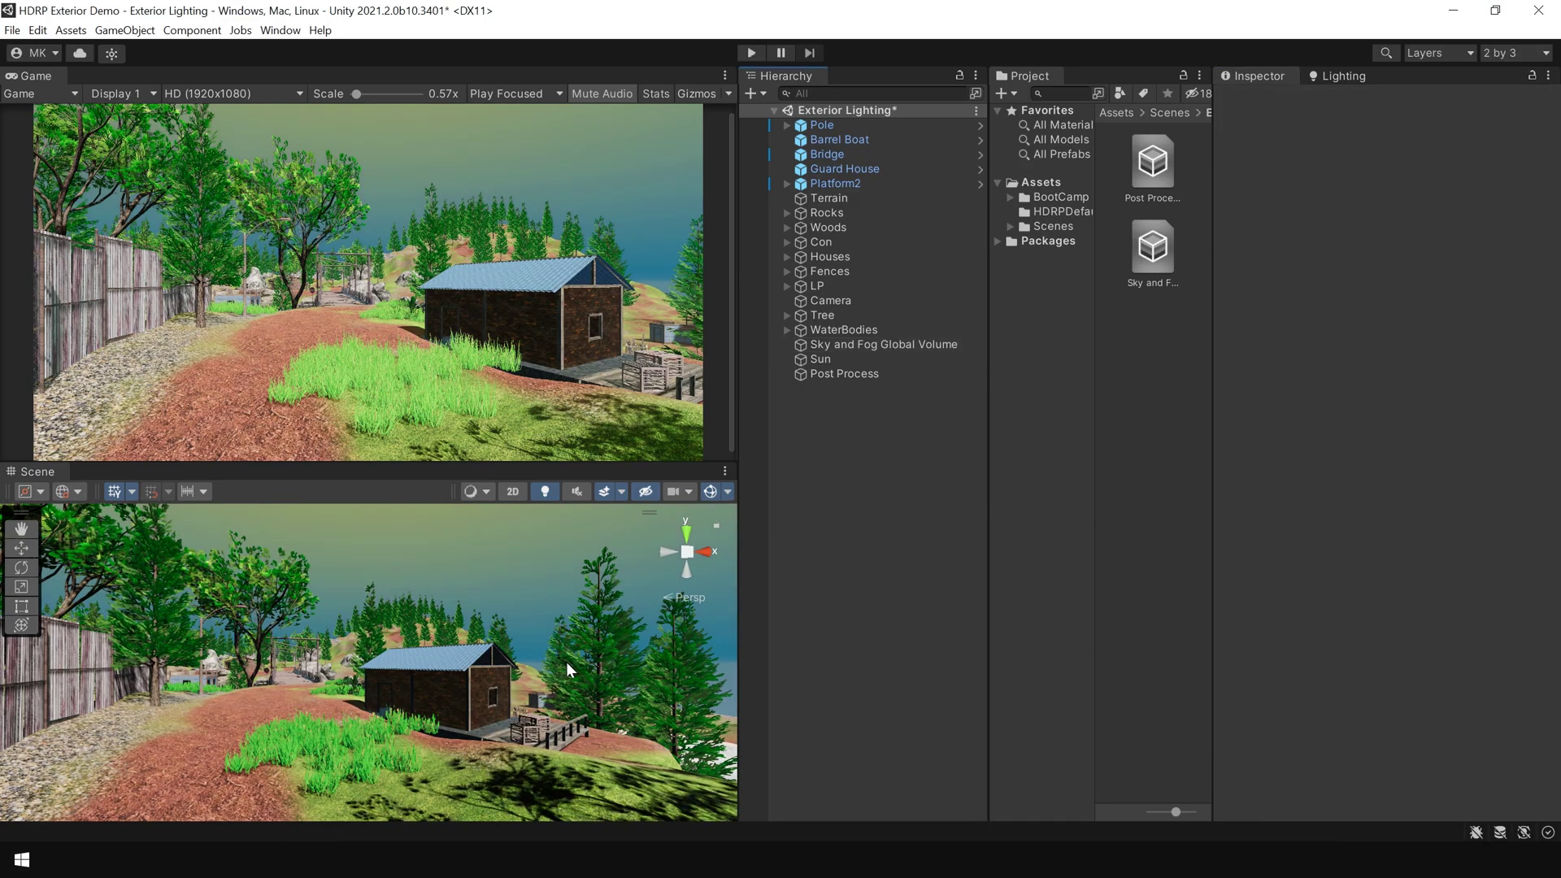
# Step: Examine the gradient sky from another angle in a maximized Scene view and restore the layout
pyautogui.hotkey('shift', 'space')
pyautogui.moveTo(732, 532); pyautogui.dragTo(643, 549, button='right')
pyautogui.hotkey('shift', 'space')
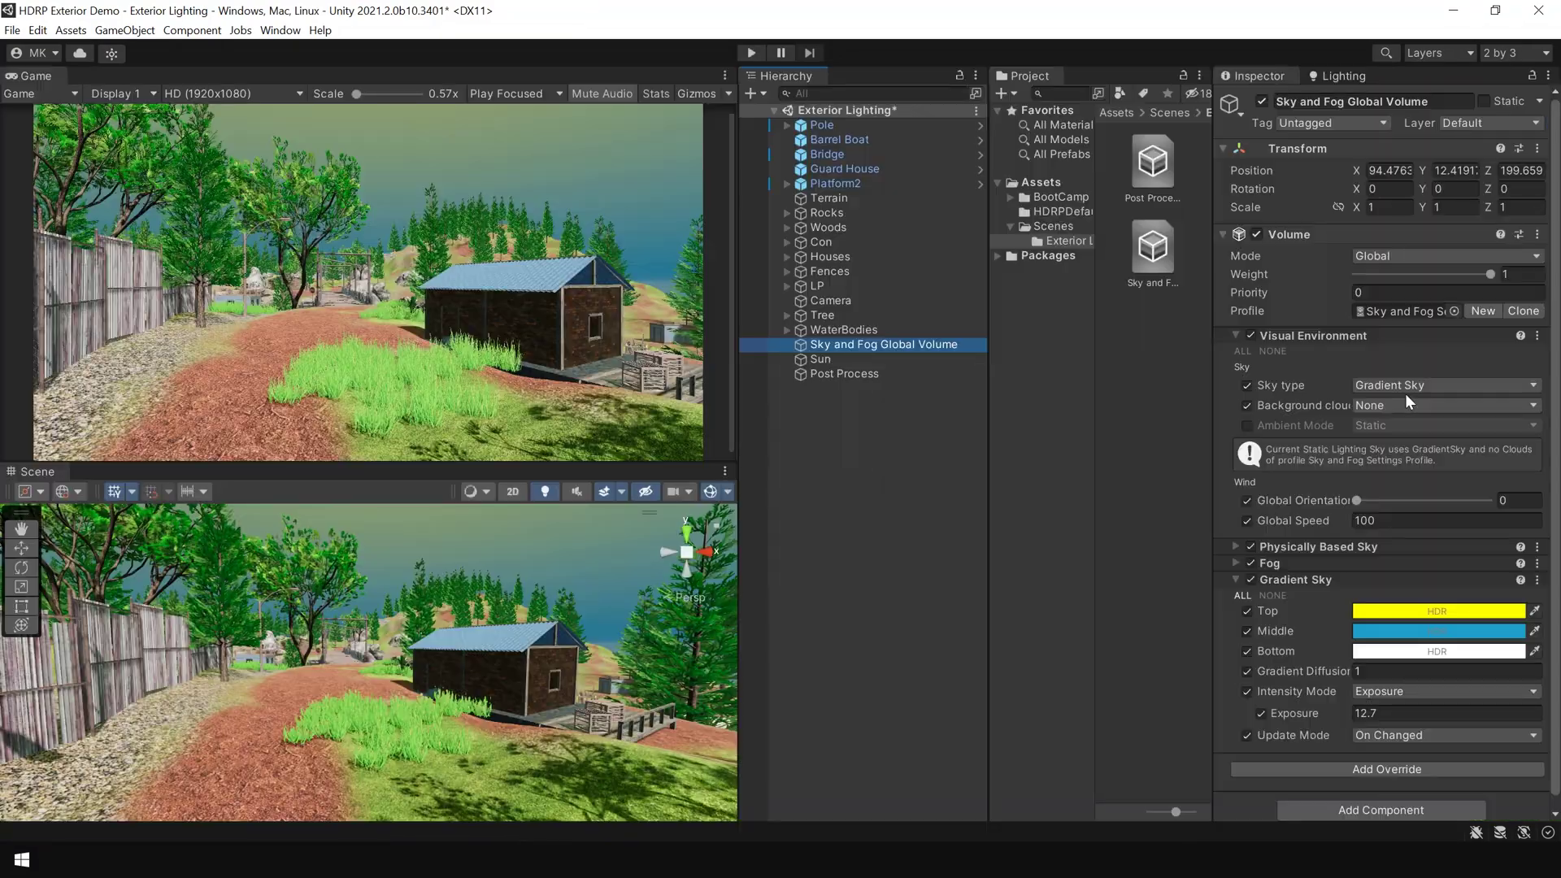
# Step: Set the Visual Environment's sky type to HDRI Sky and remove the Gradient Sky override from the volume
pyautogui.click(1407, 385)
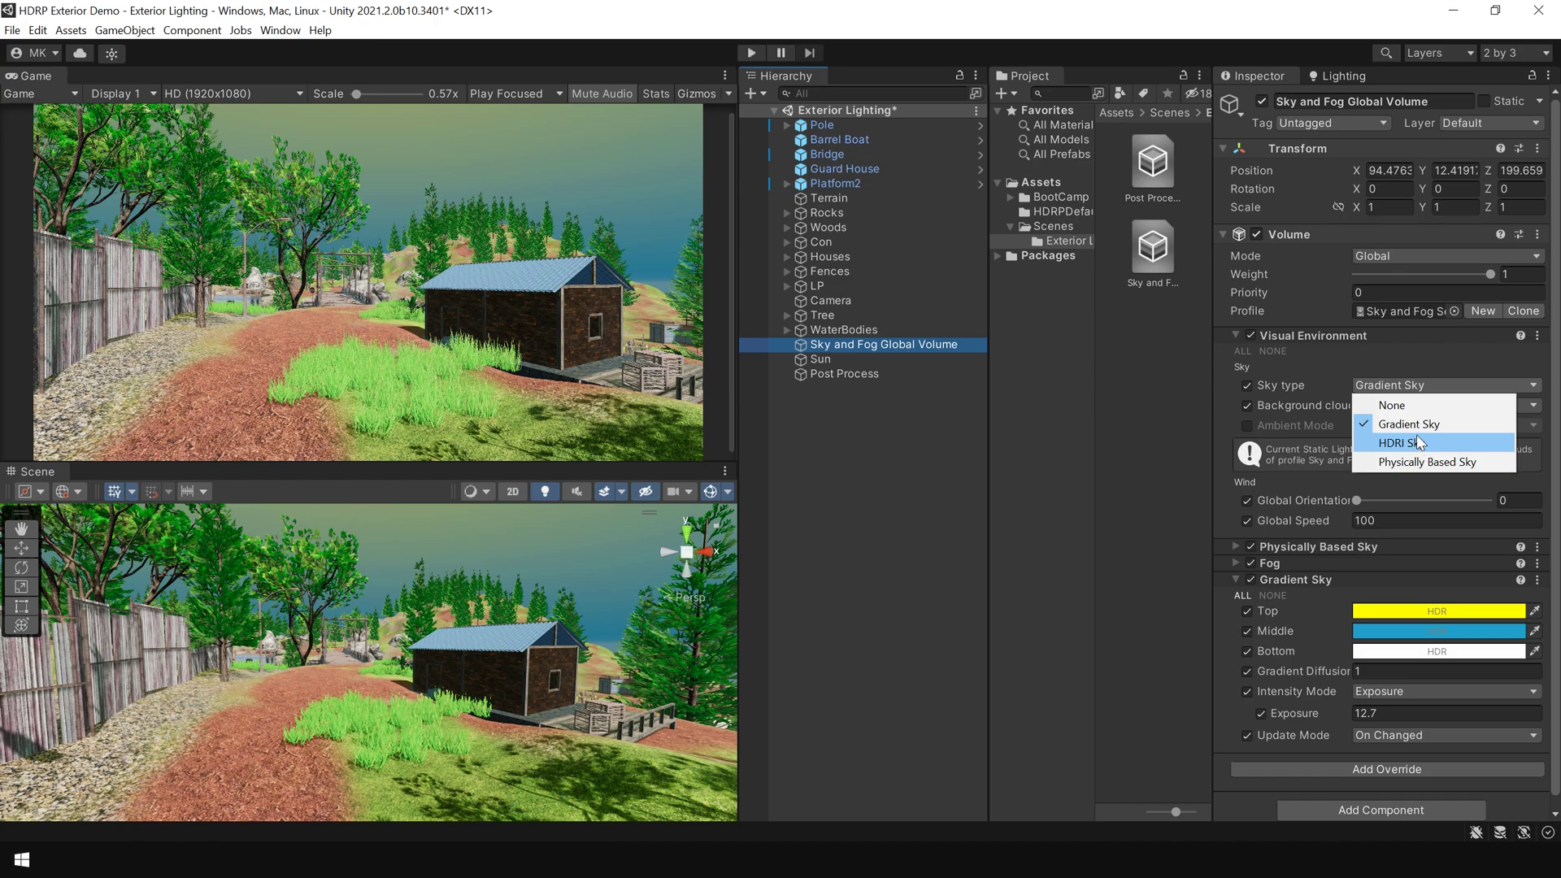
pyautogui.click(1416, 443)
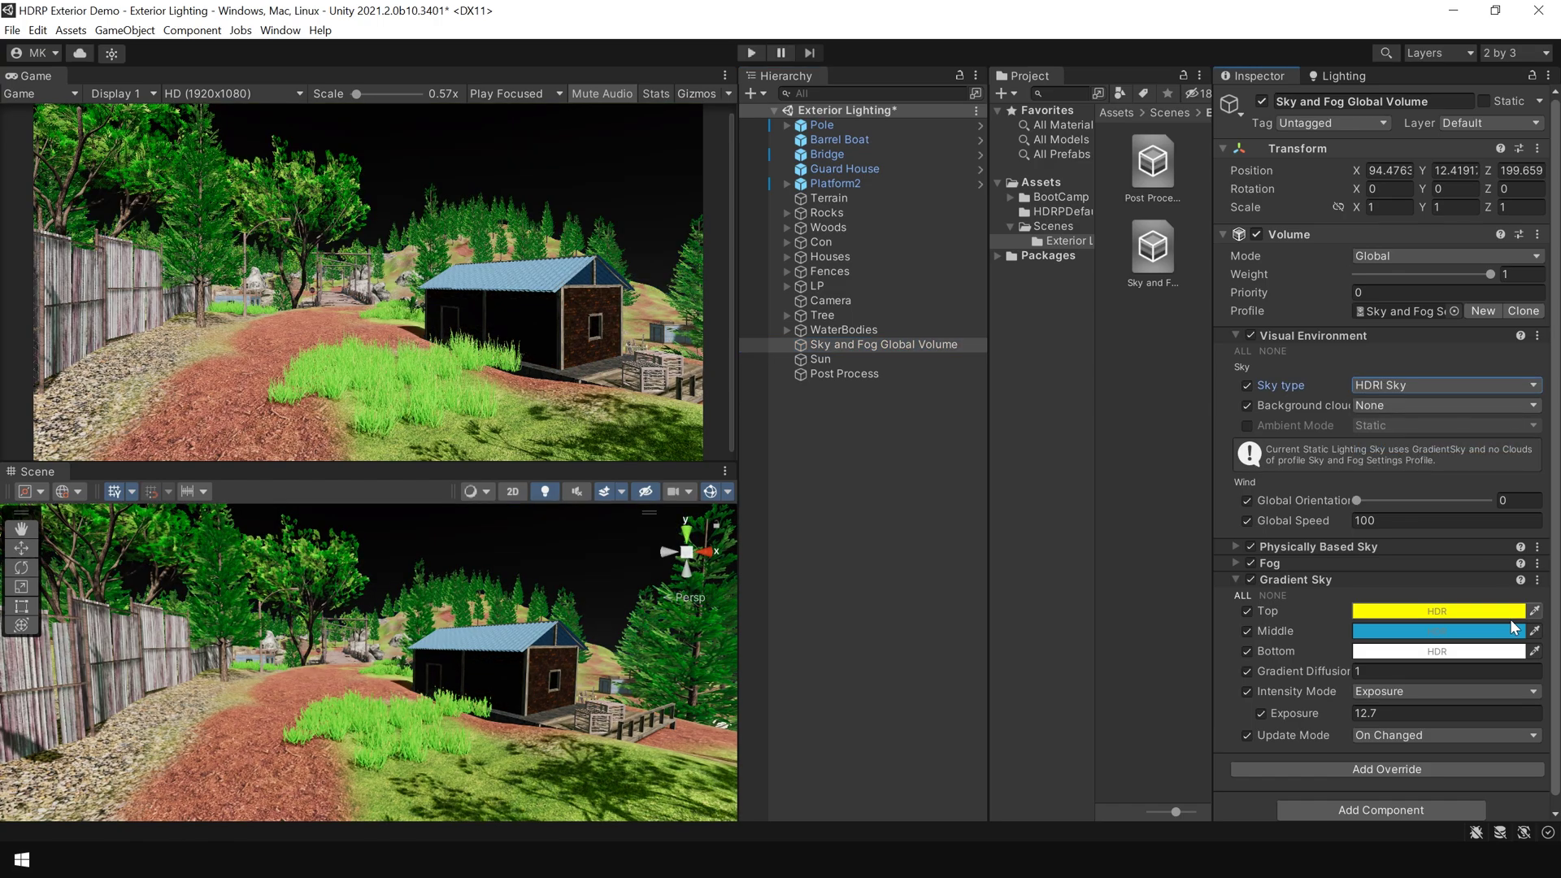
pyautogui.click(1536, 580)
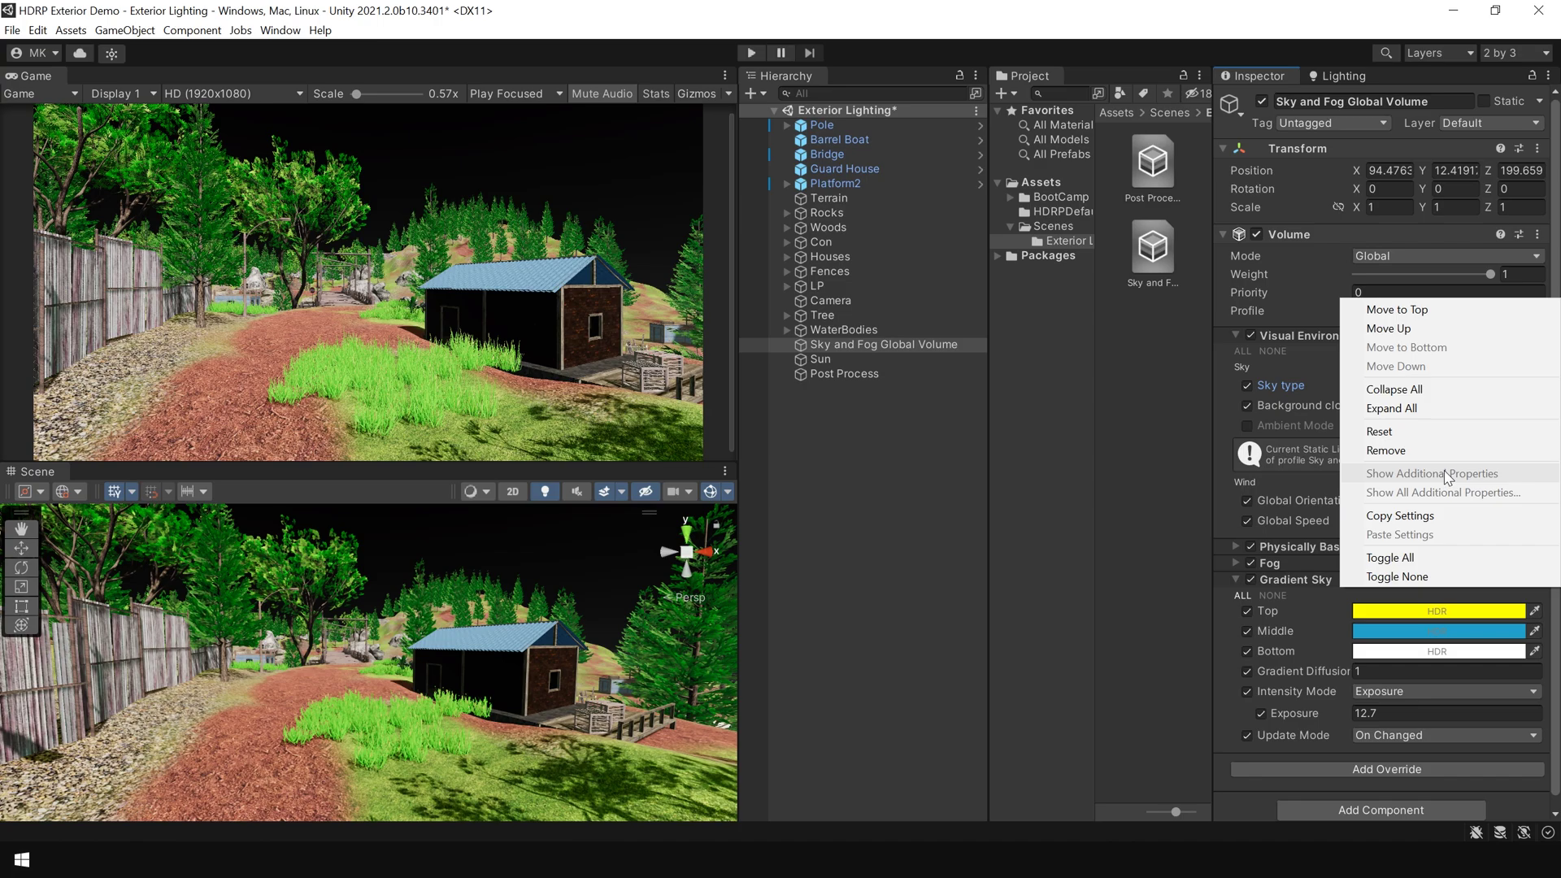
pyautogui.click(1386, 445)
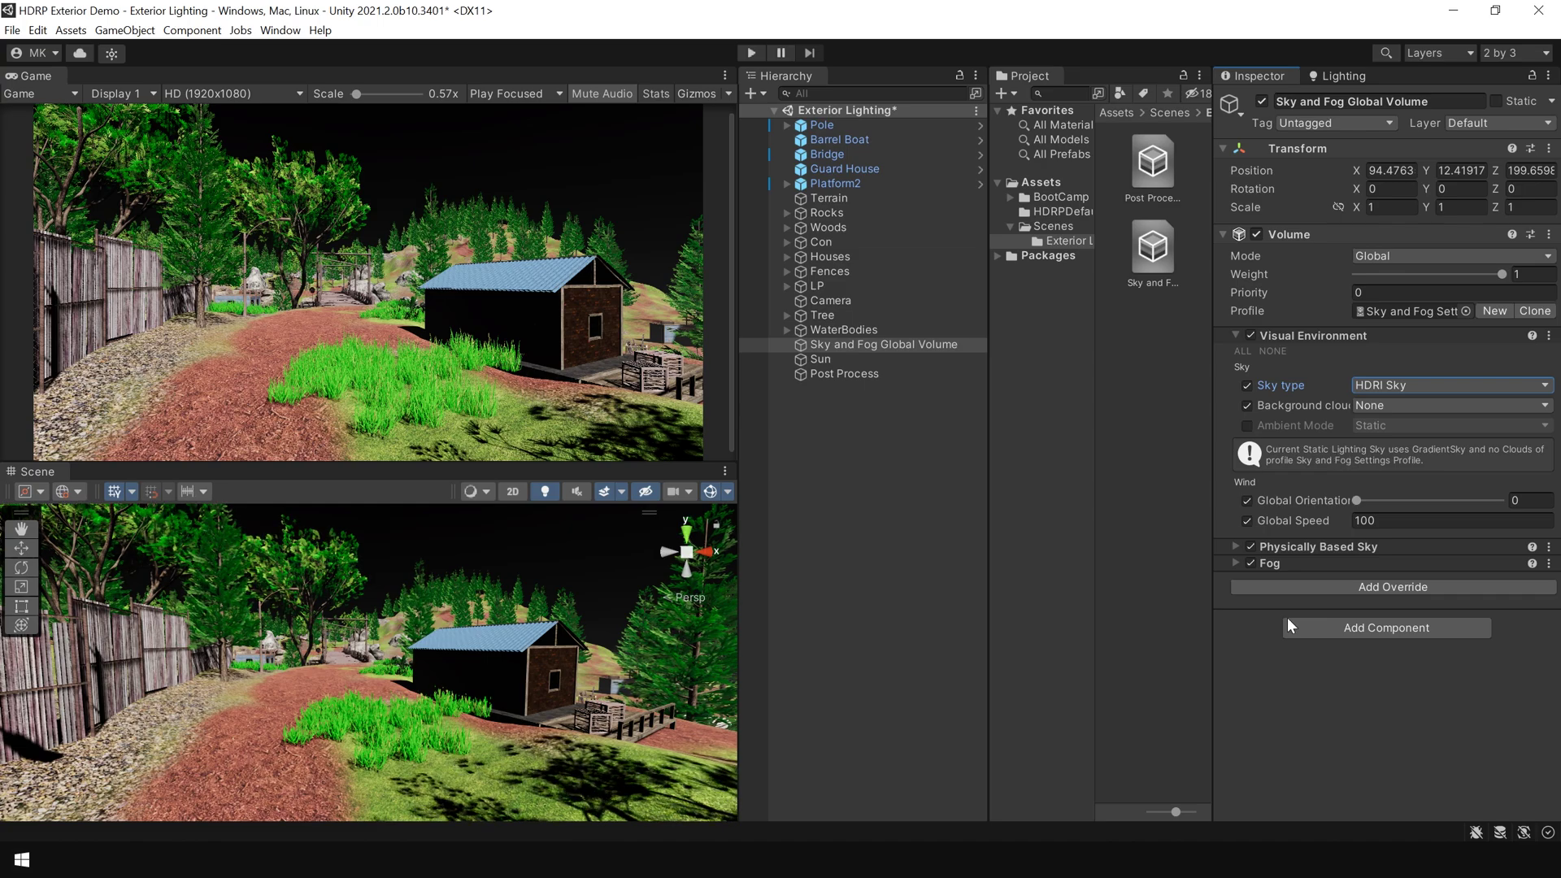
# Step: Switch to the web browser and look through the HDRI collection on Poly Haven
pyautogui.click(270, 858)
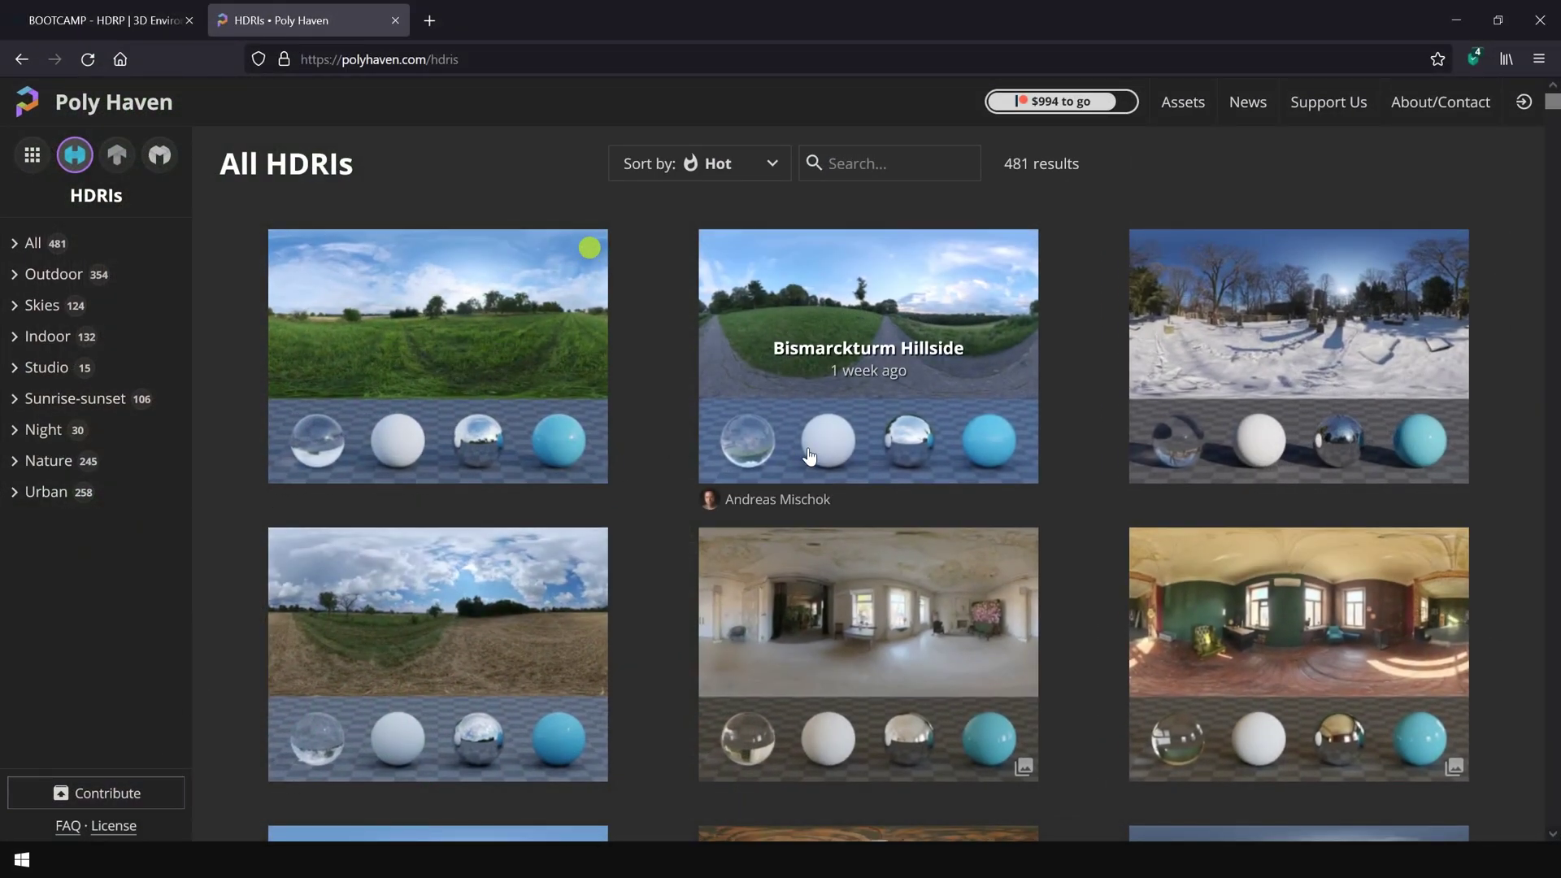
pyautogui.scroll(-5, 712, 495)
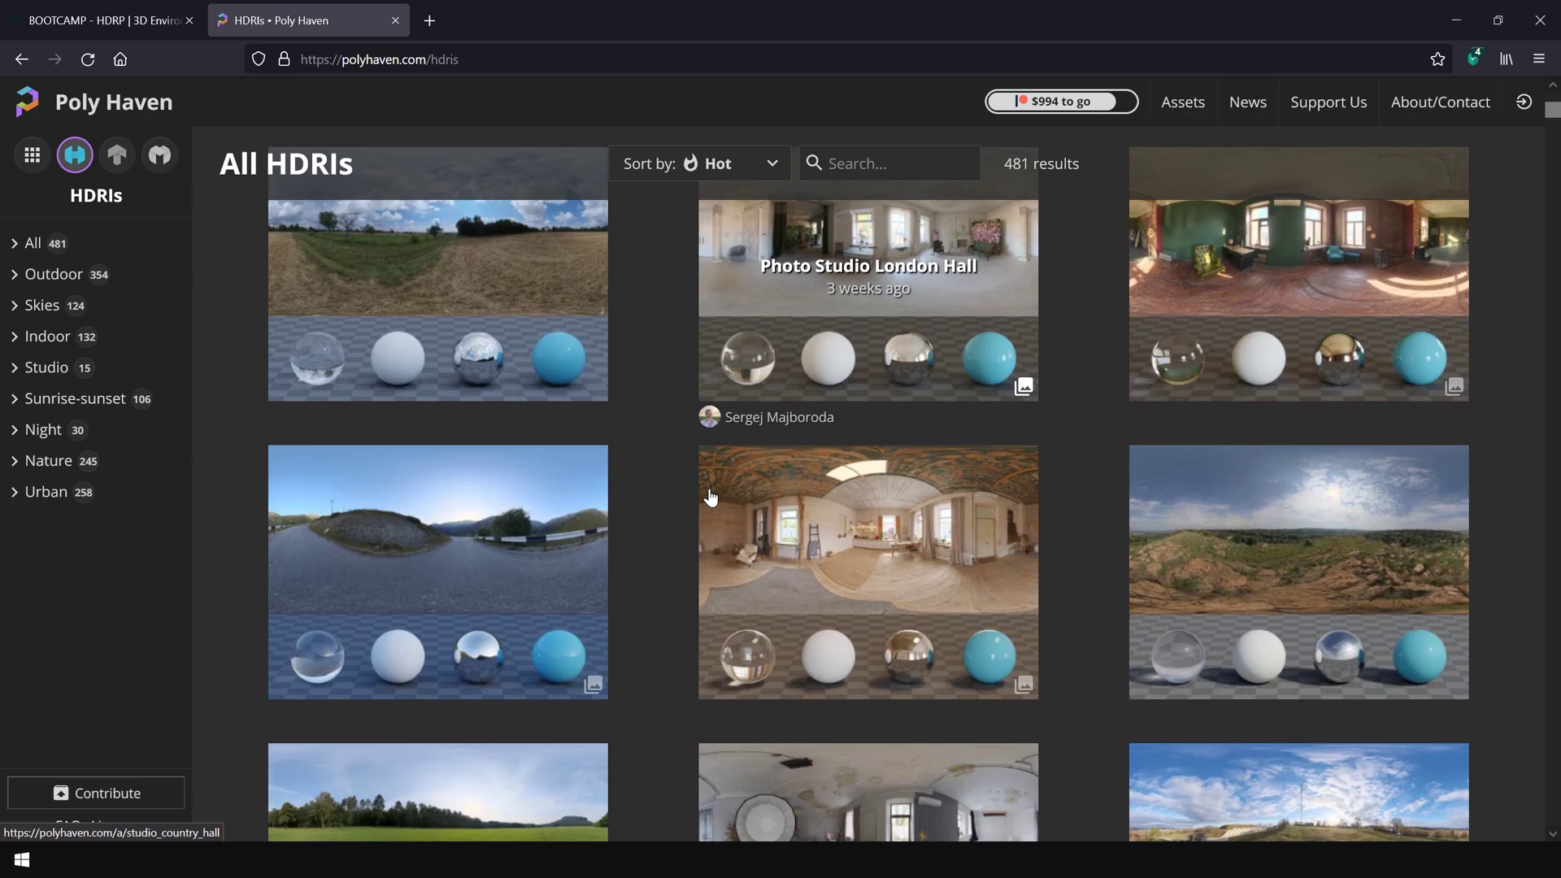
pyautogui.scroll(5, 713, 496)
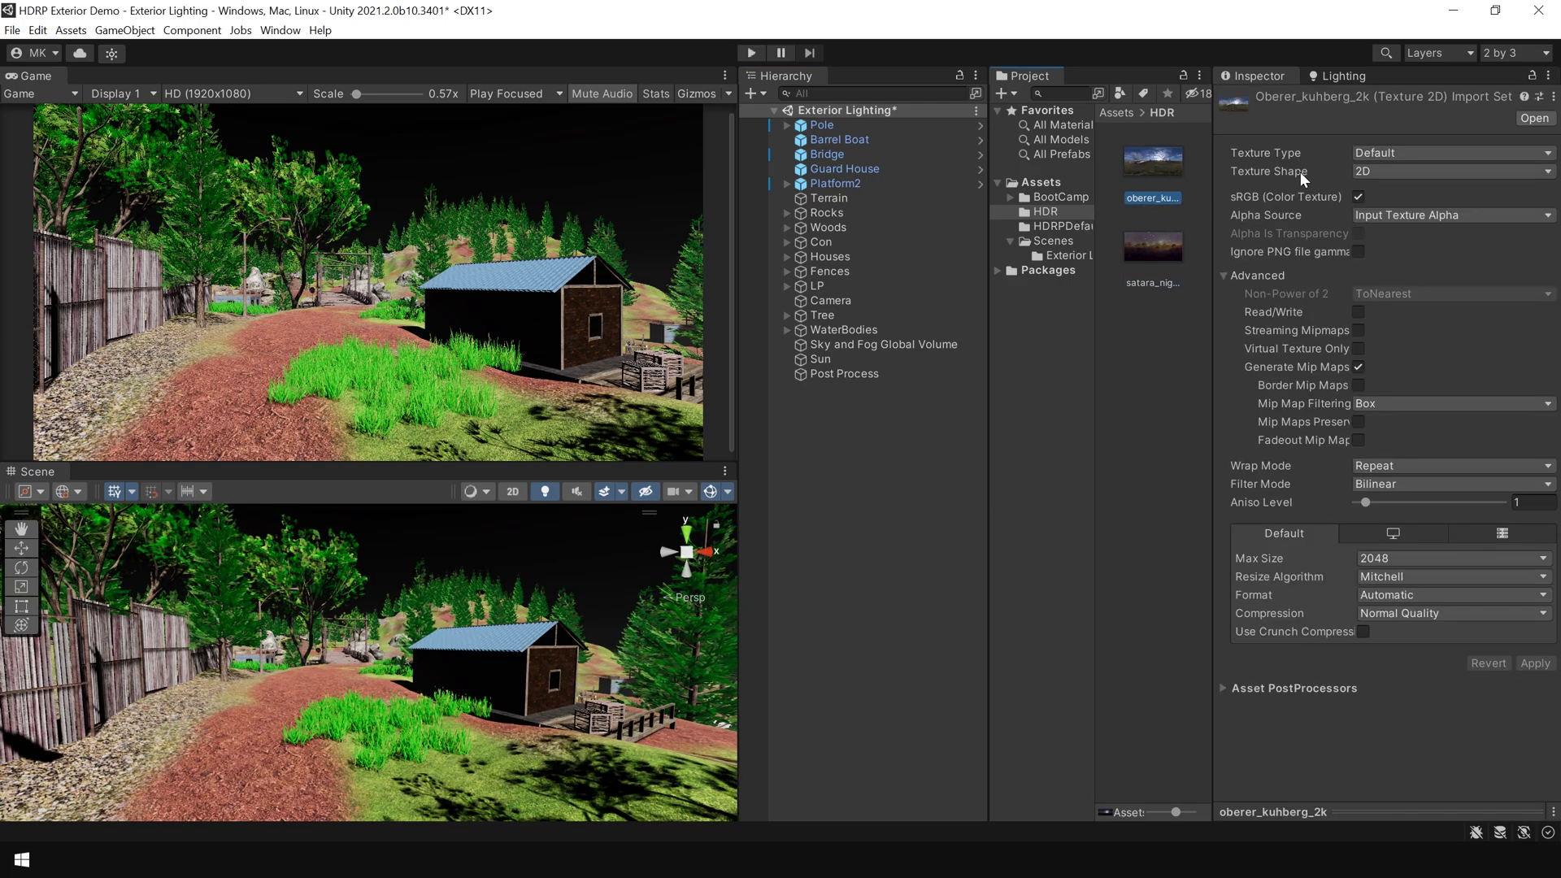
# Step: Set the texture shape of oberer_kuhberg_2k to Cube and apply the import settings
pyautogui.click(1390, 172)
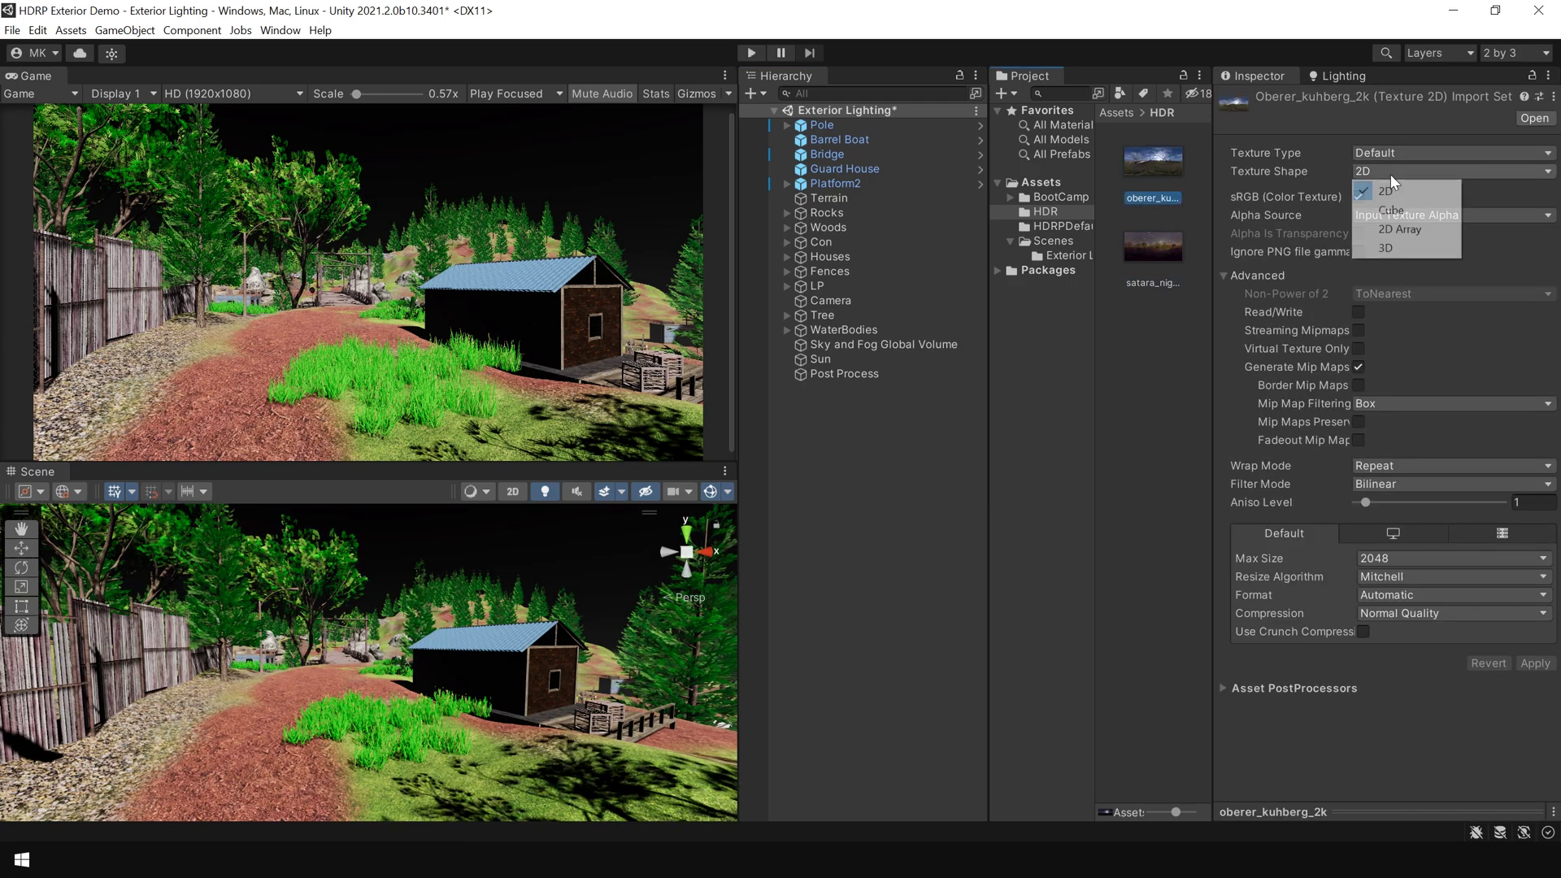
pyautogui.click(1412, 211)
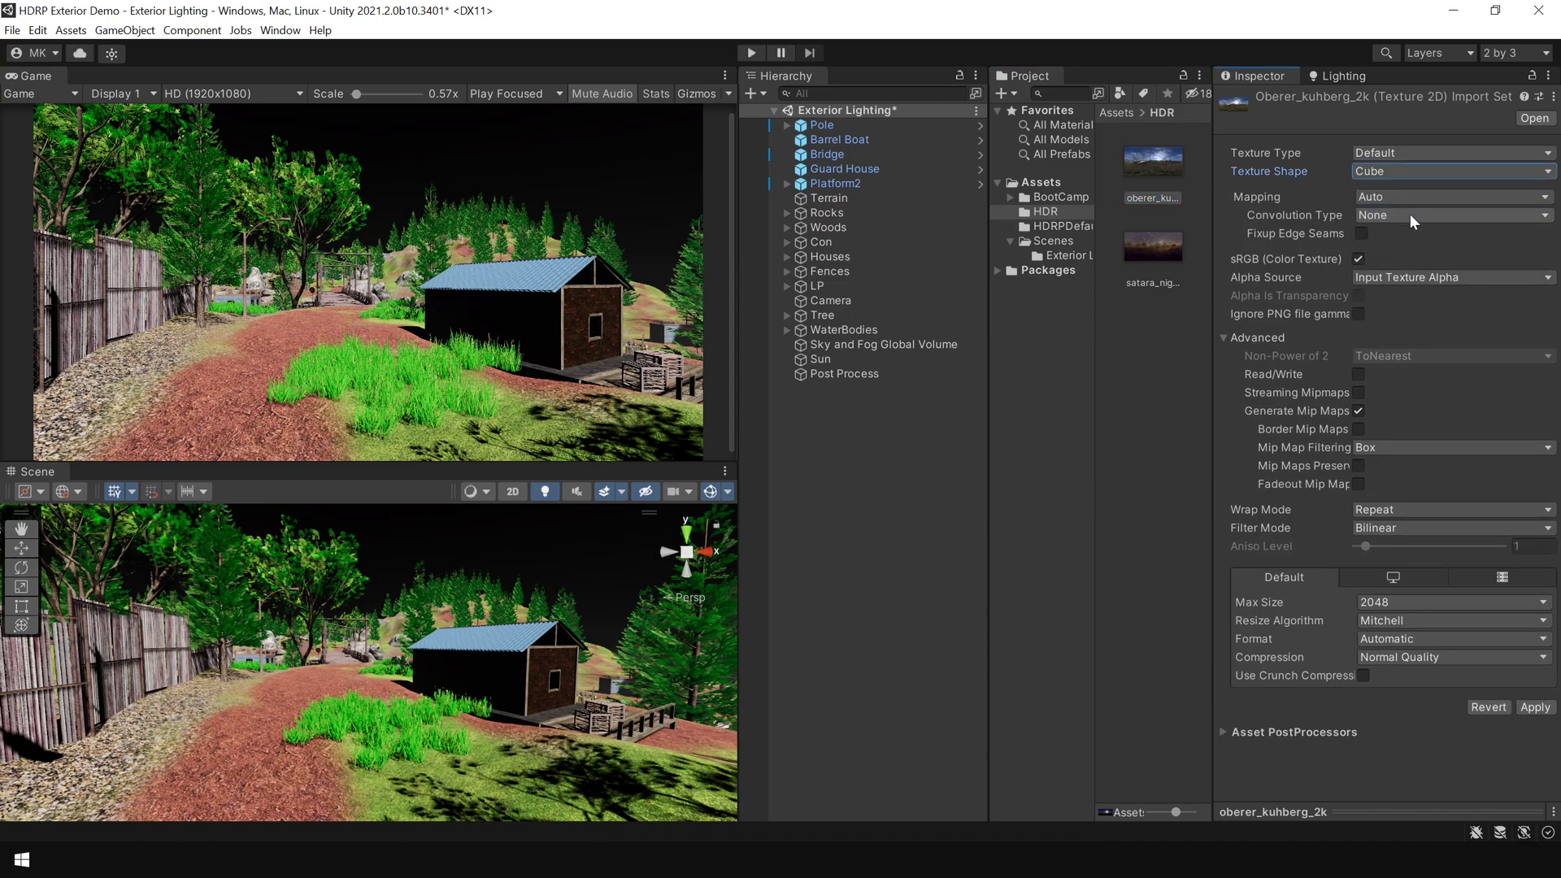
pyautogui.click(1536, 706)
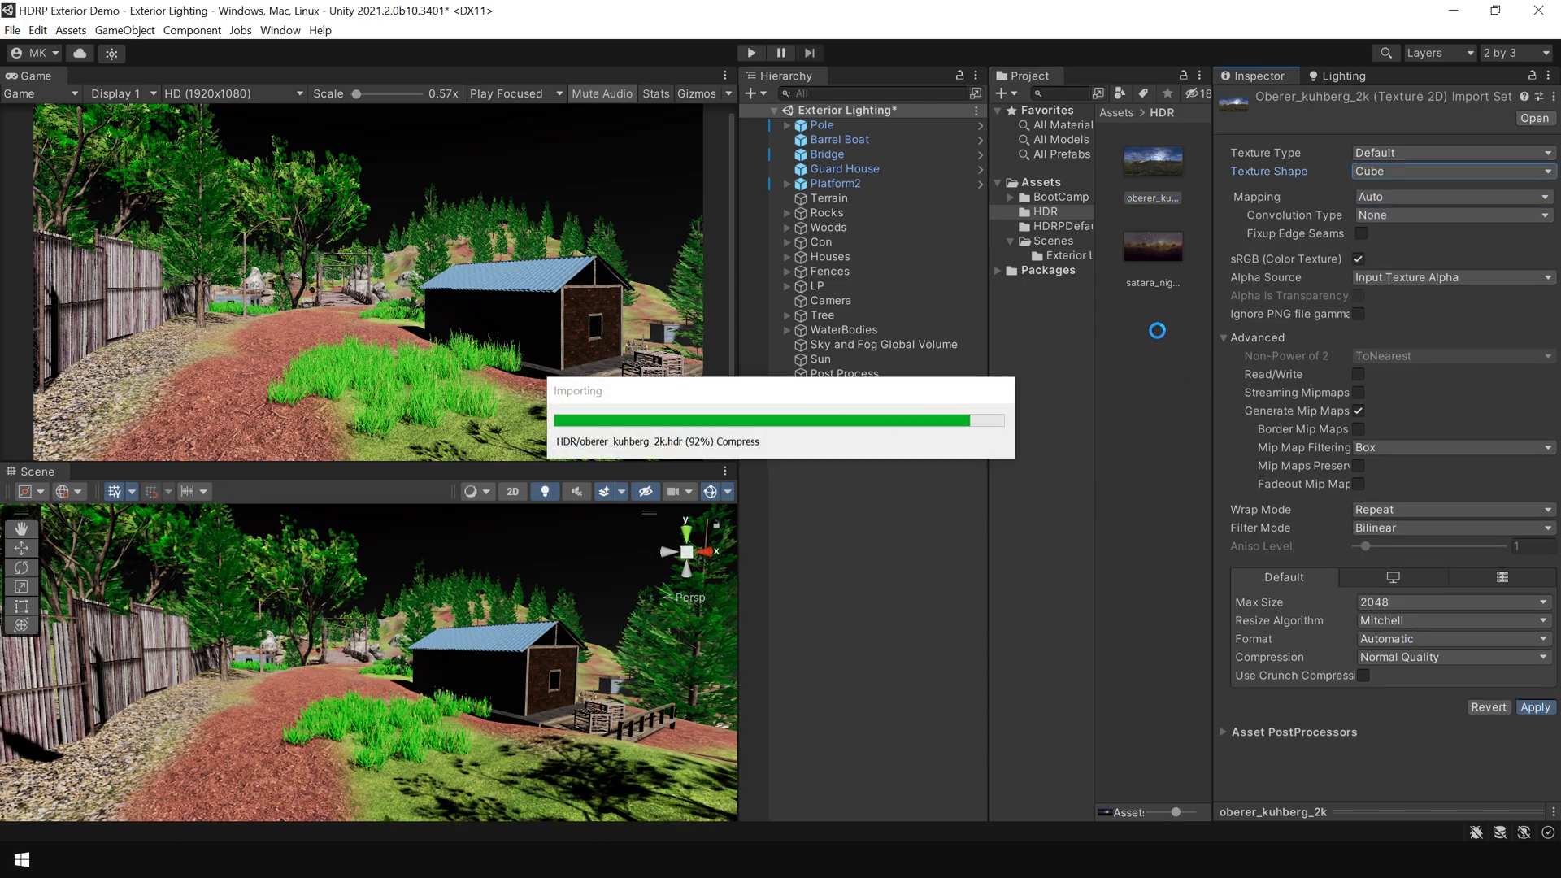
# Step: Set the texture shape of satara_night_no_lamps_2k to Cube and apply the import settings
pyautogui.click(1153, 246)
pyautogui.click(1411, 171)
pyautogui.click(1411, 211)
pyautogui.click(1535, 707)
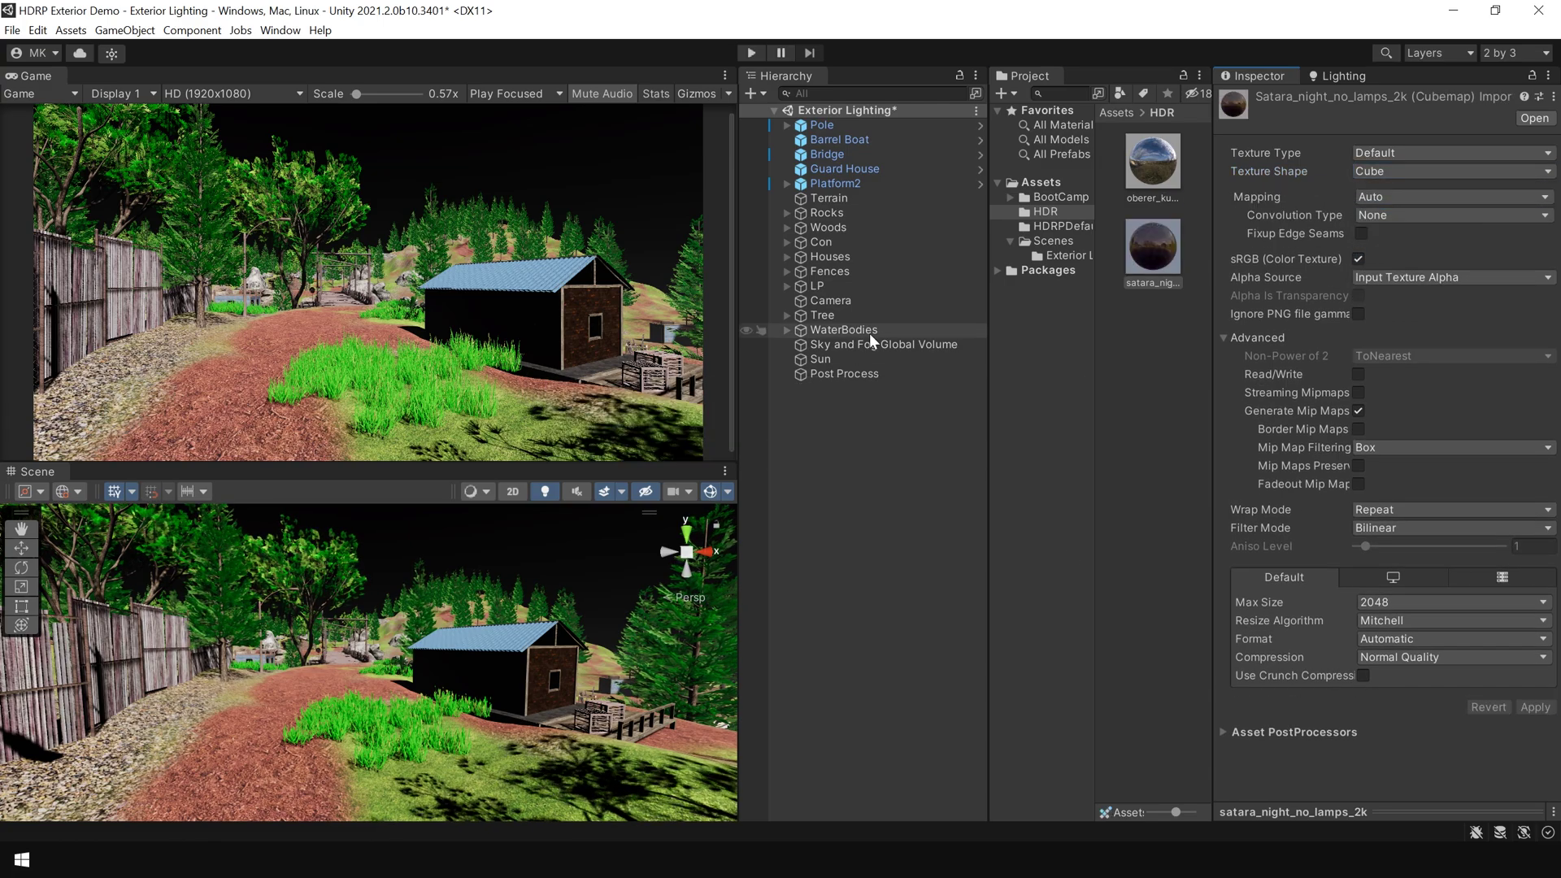
# Step: Add an HDRI Sky override to the Sky and Fog Global Volume
pyautogui.click(922, 348)
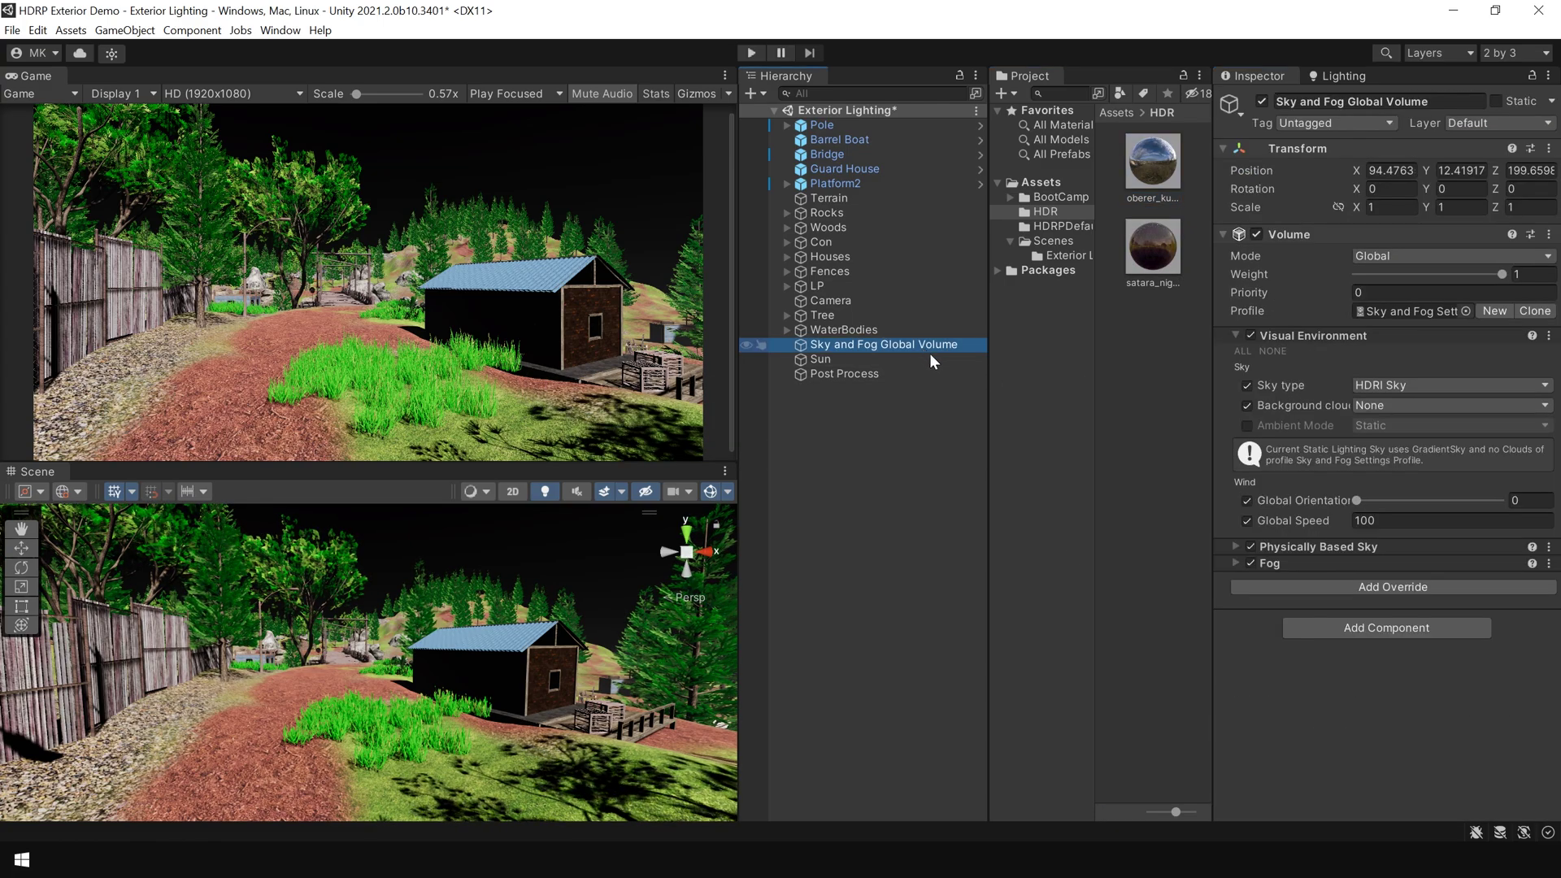
pyautogui.click(1409, 586)
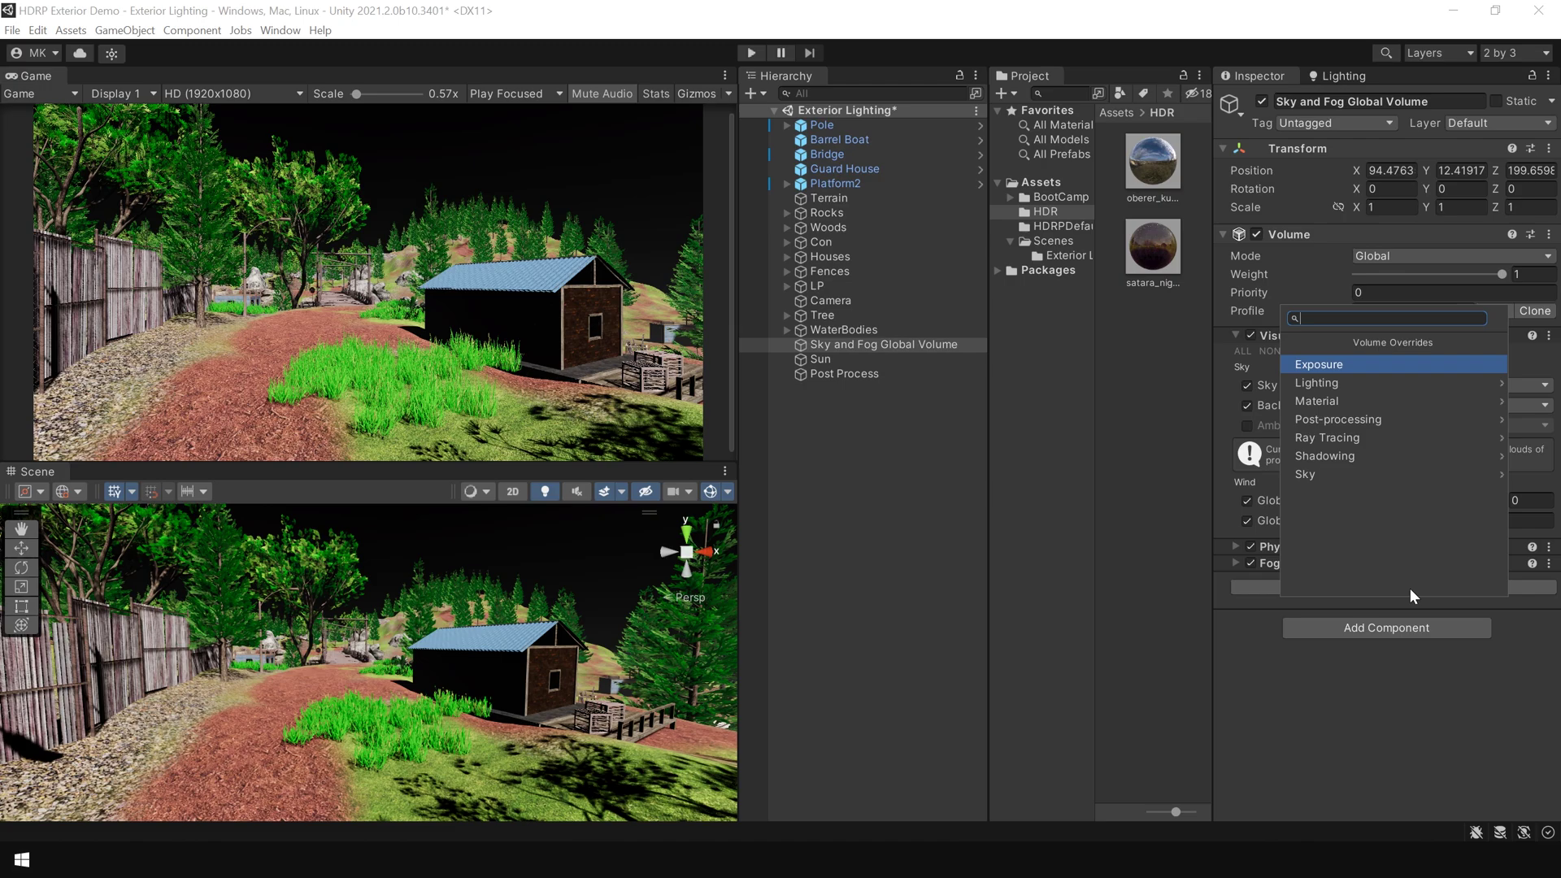
pyautogui.click(1366, 474)
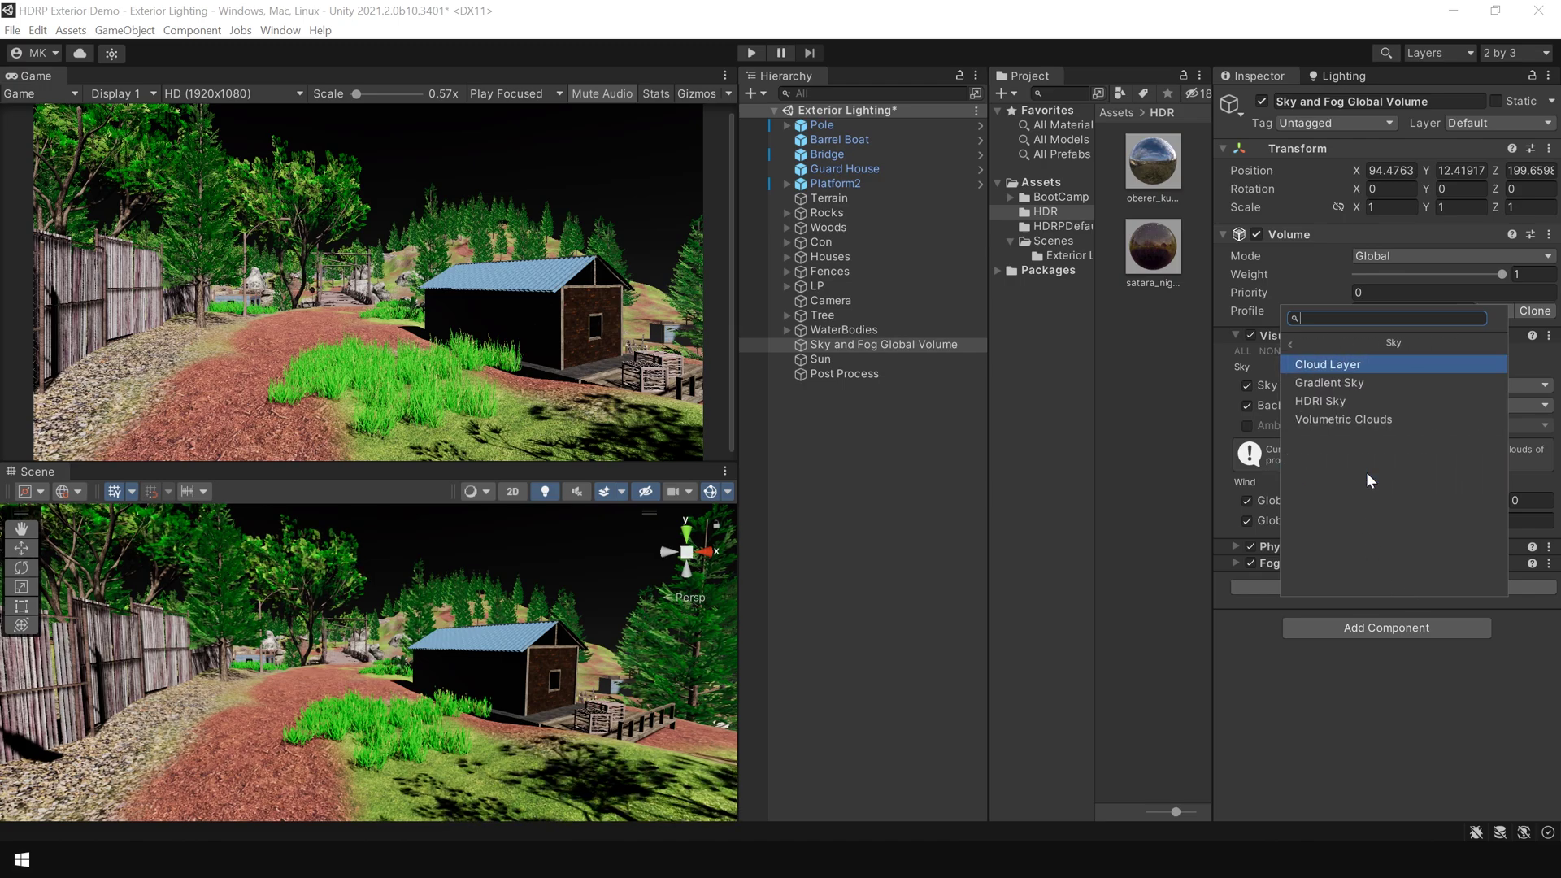
pyautogui.click(1351, 402)
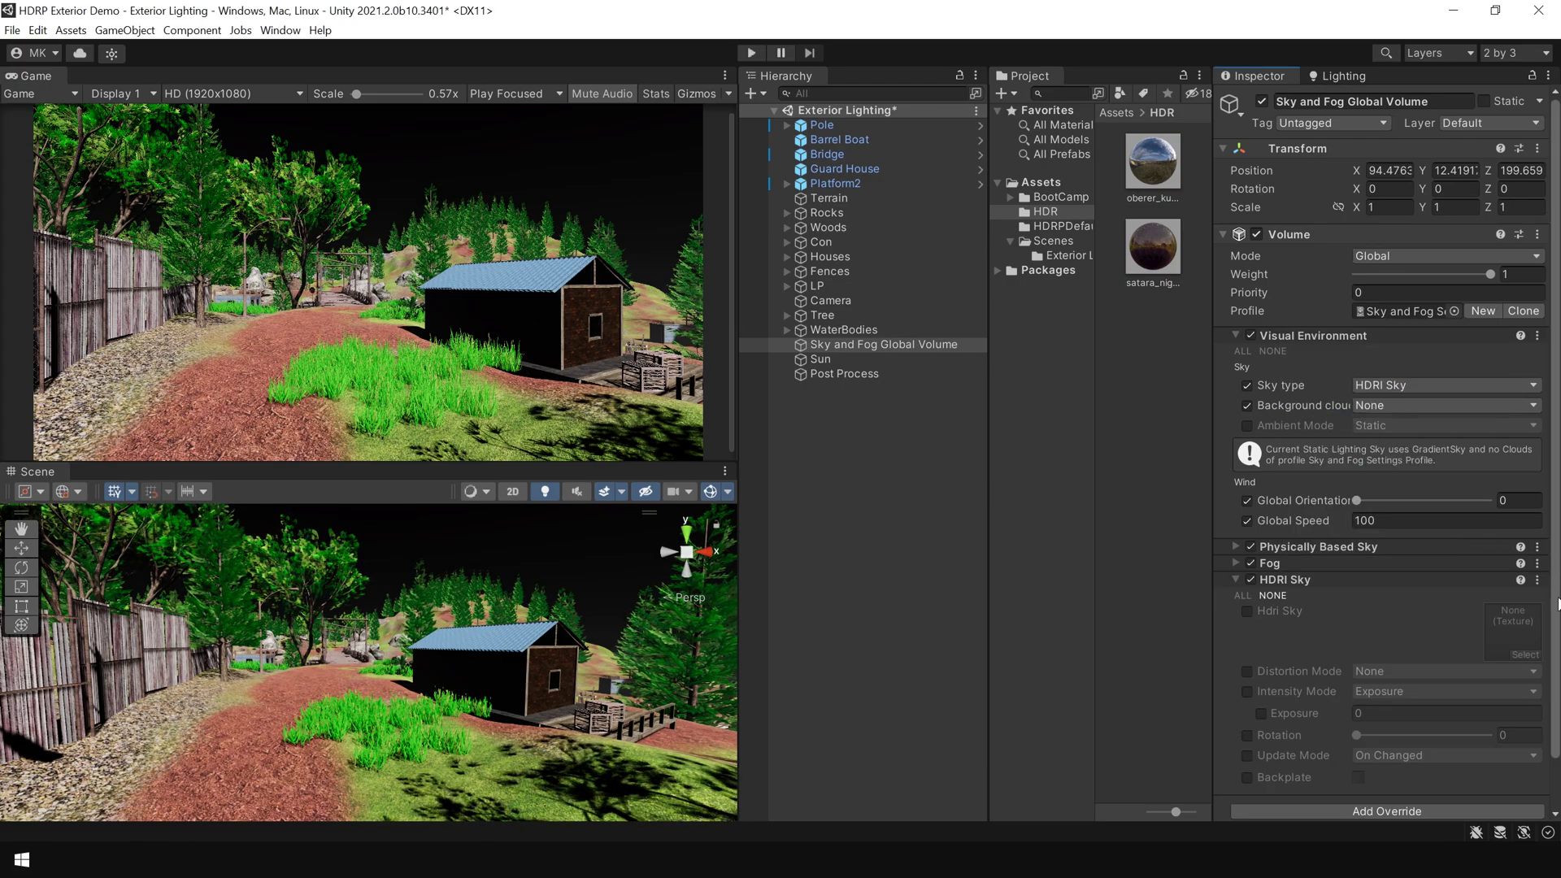
pyautogui.scroll(-2, 1558, 603)
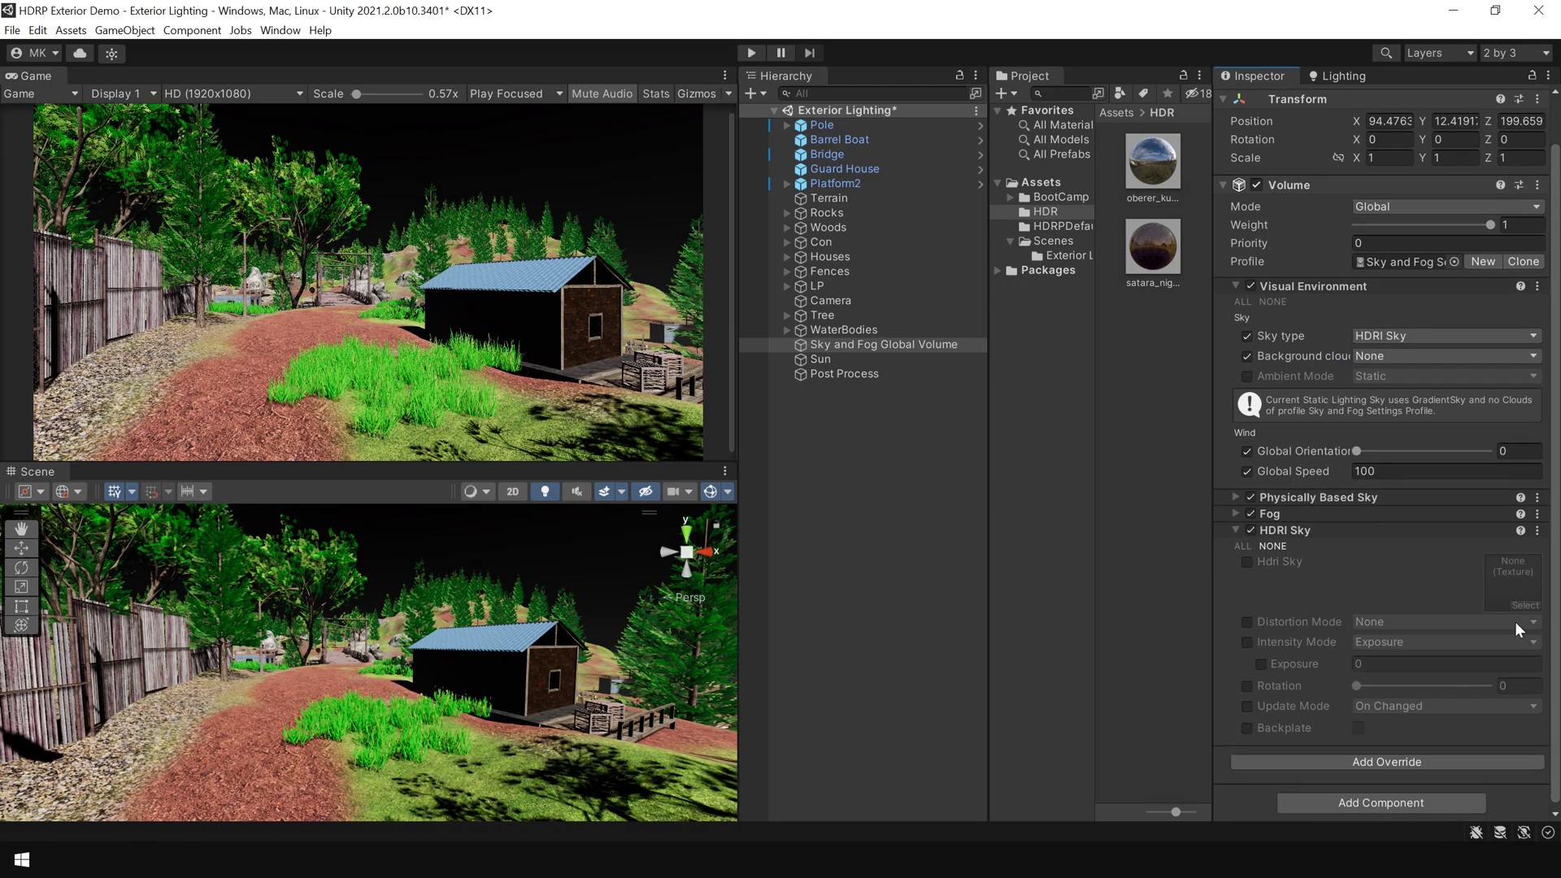
# Step: Enable all HDRI Sky properties, assign the daytime oberer_kuhberg_2k cubemap and set the sky exposure to 13.73
pyautogui.click(1246, 548)
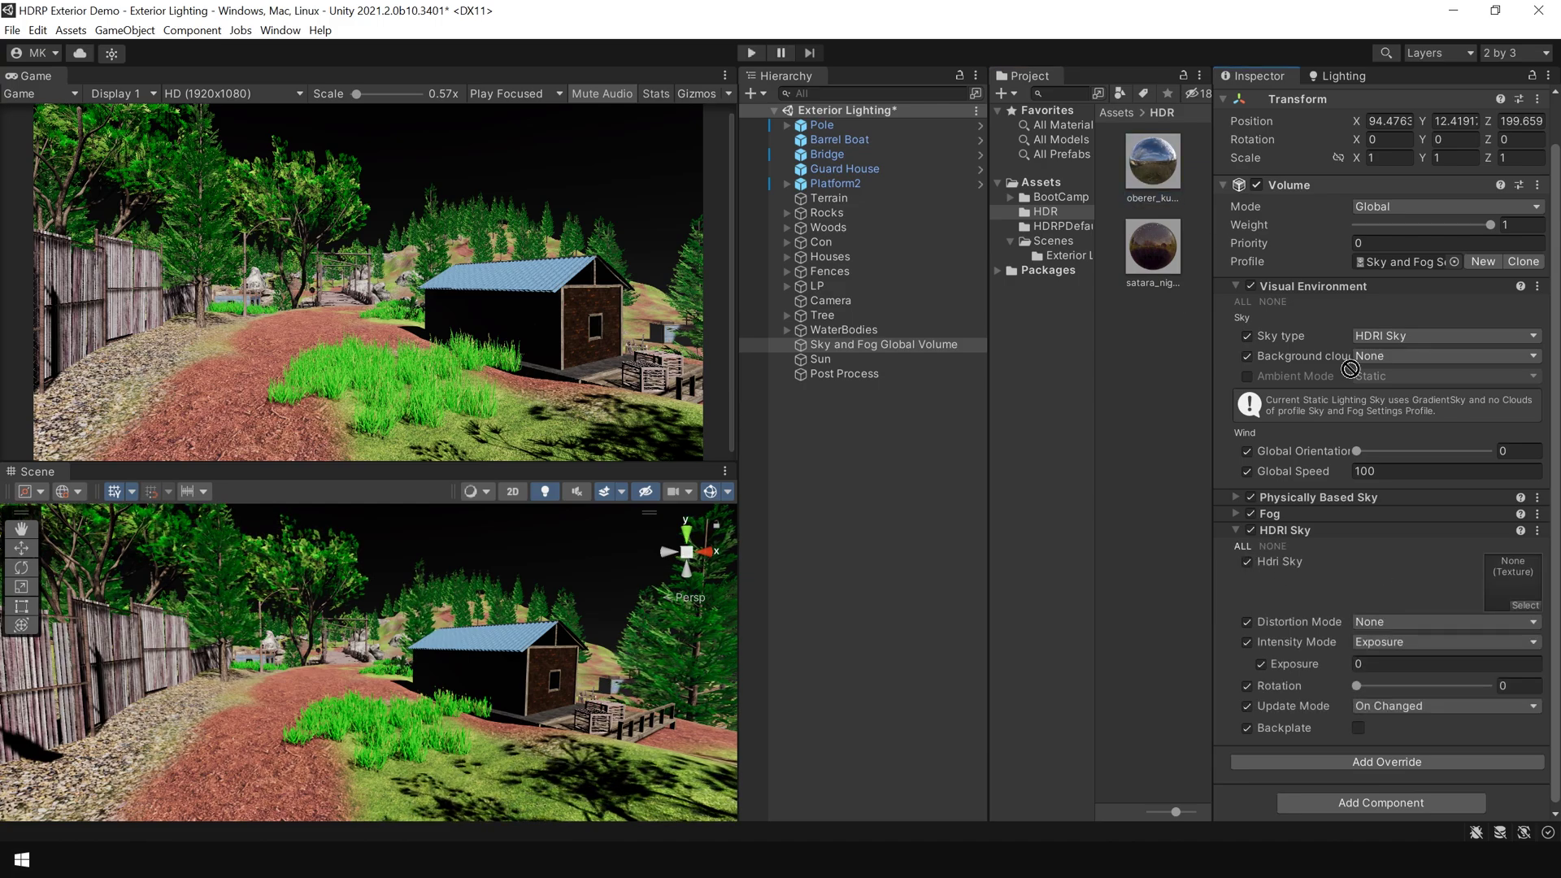
pyautogui.moveTo(1350, 368); pyautogui.dragTo(1511, 577)
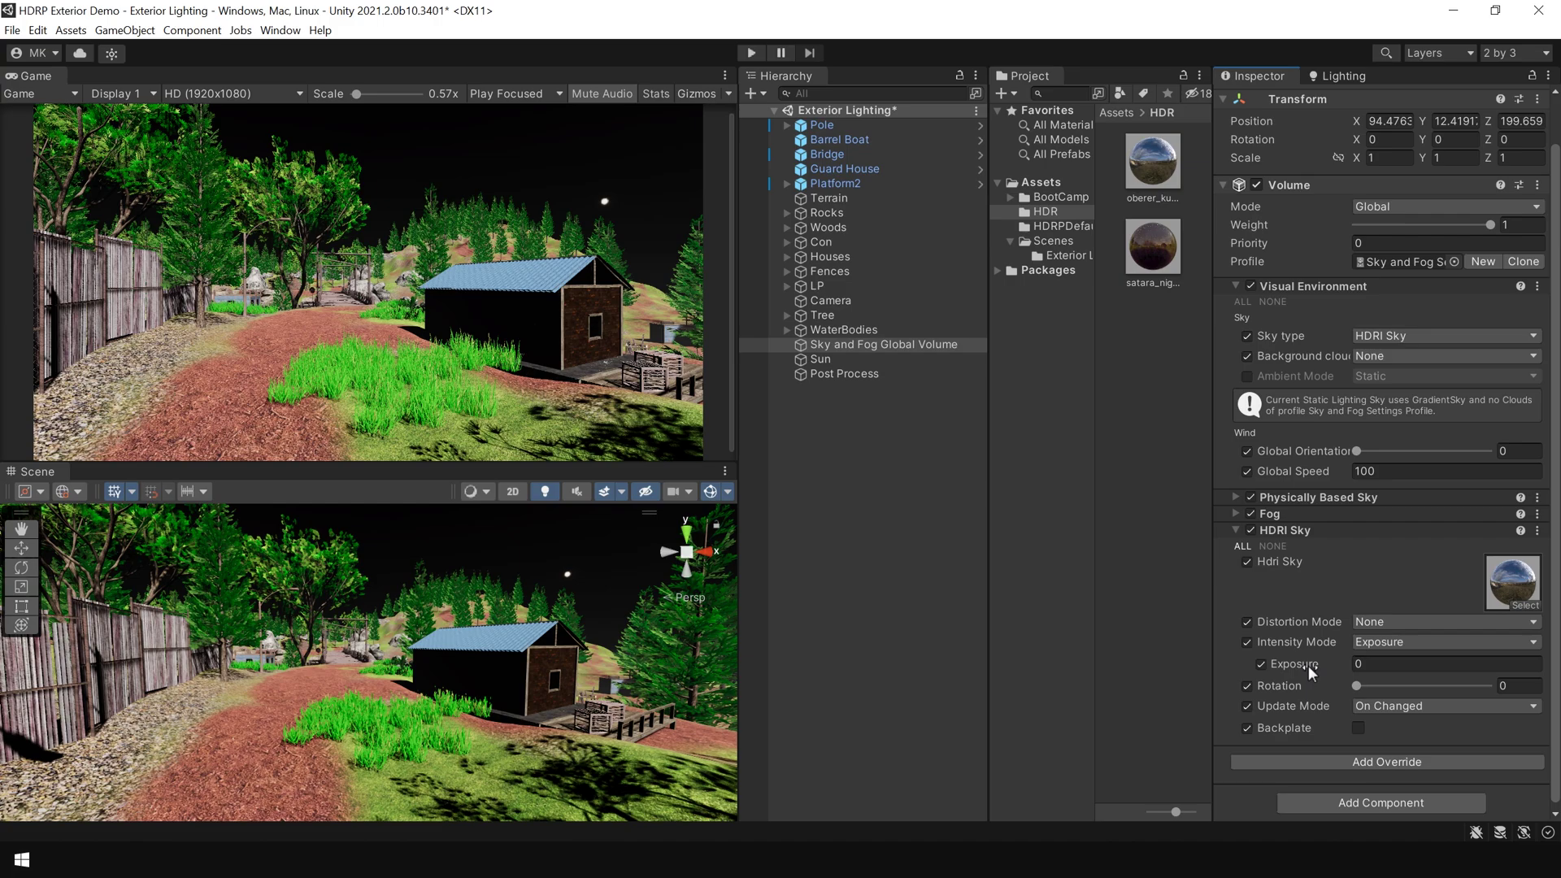
pyautogui.moveTo(1308, 666); pyautogui.dragTo(587, 784)
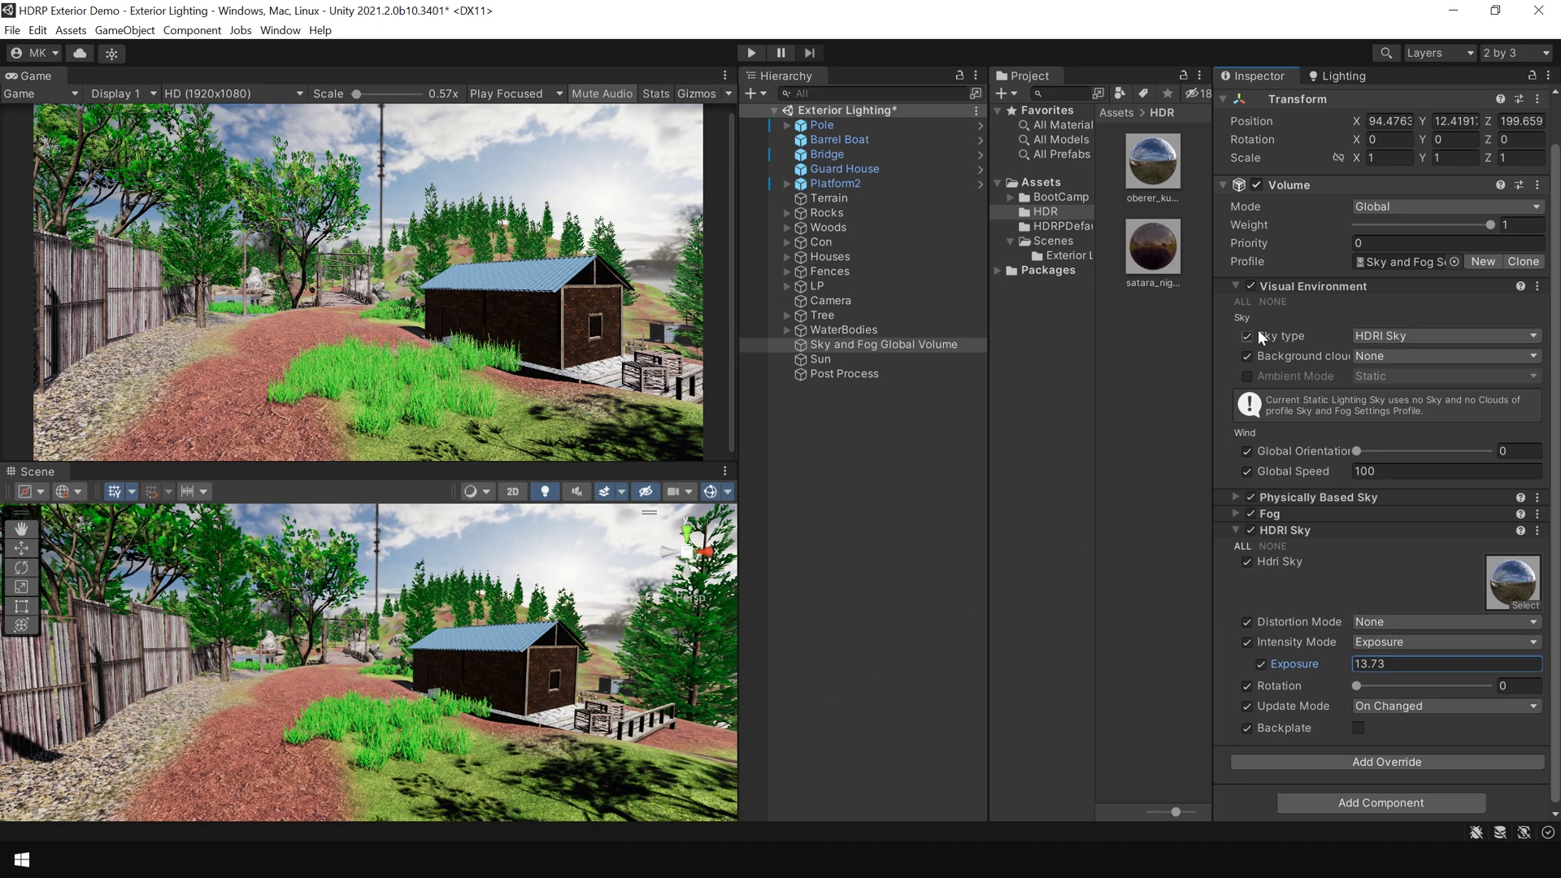
# Step: Set the environment's Static Lighting Sky to HDRISky in the lighting settings
pyautogui.click(1344, 76)
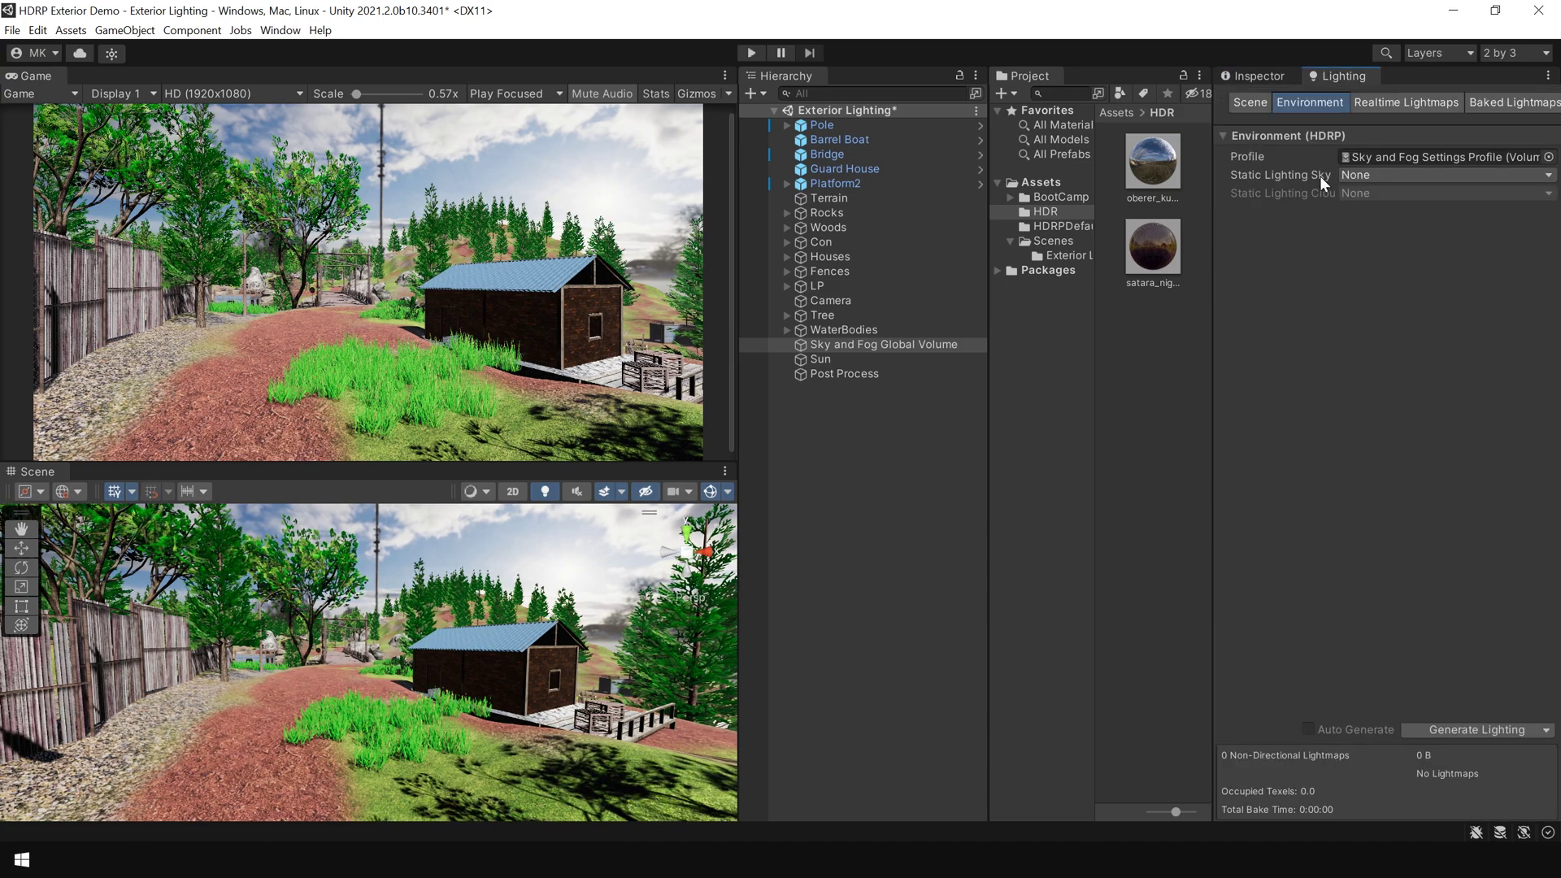
pyautogui.click(1361, 175)
pyautogui.click(1395, 213)
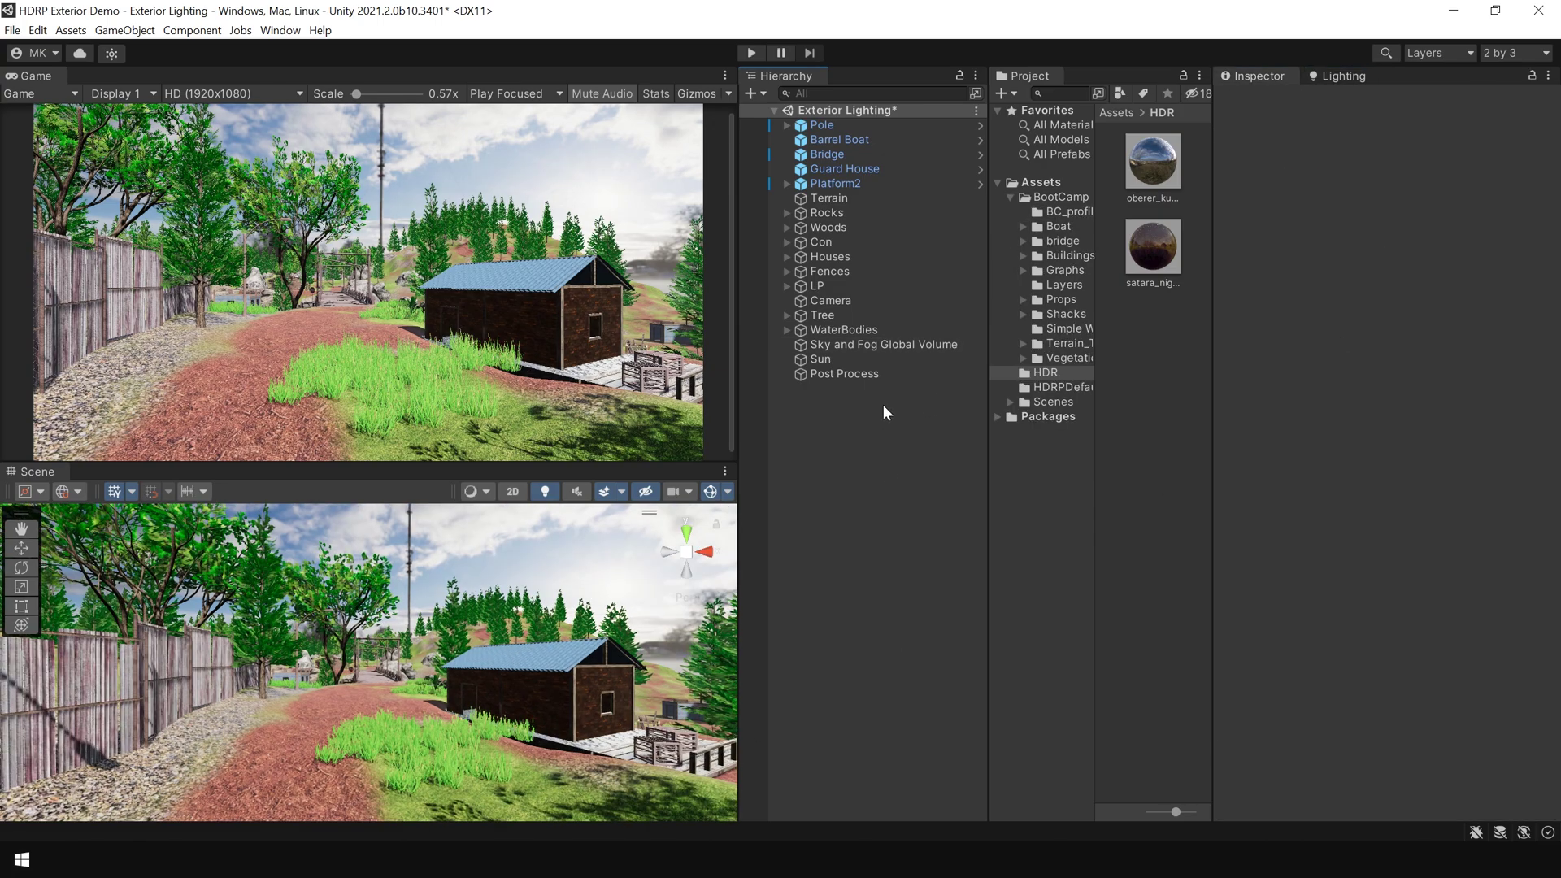
# Step: Rotate the Sun to a low angle of about X 13.8, Y -48.6, Z -80.9
pyautogui.click(902, 345)
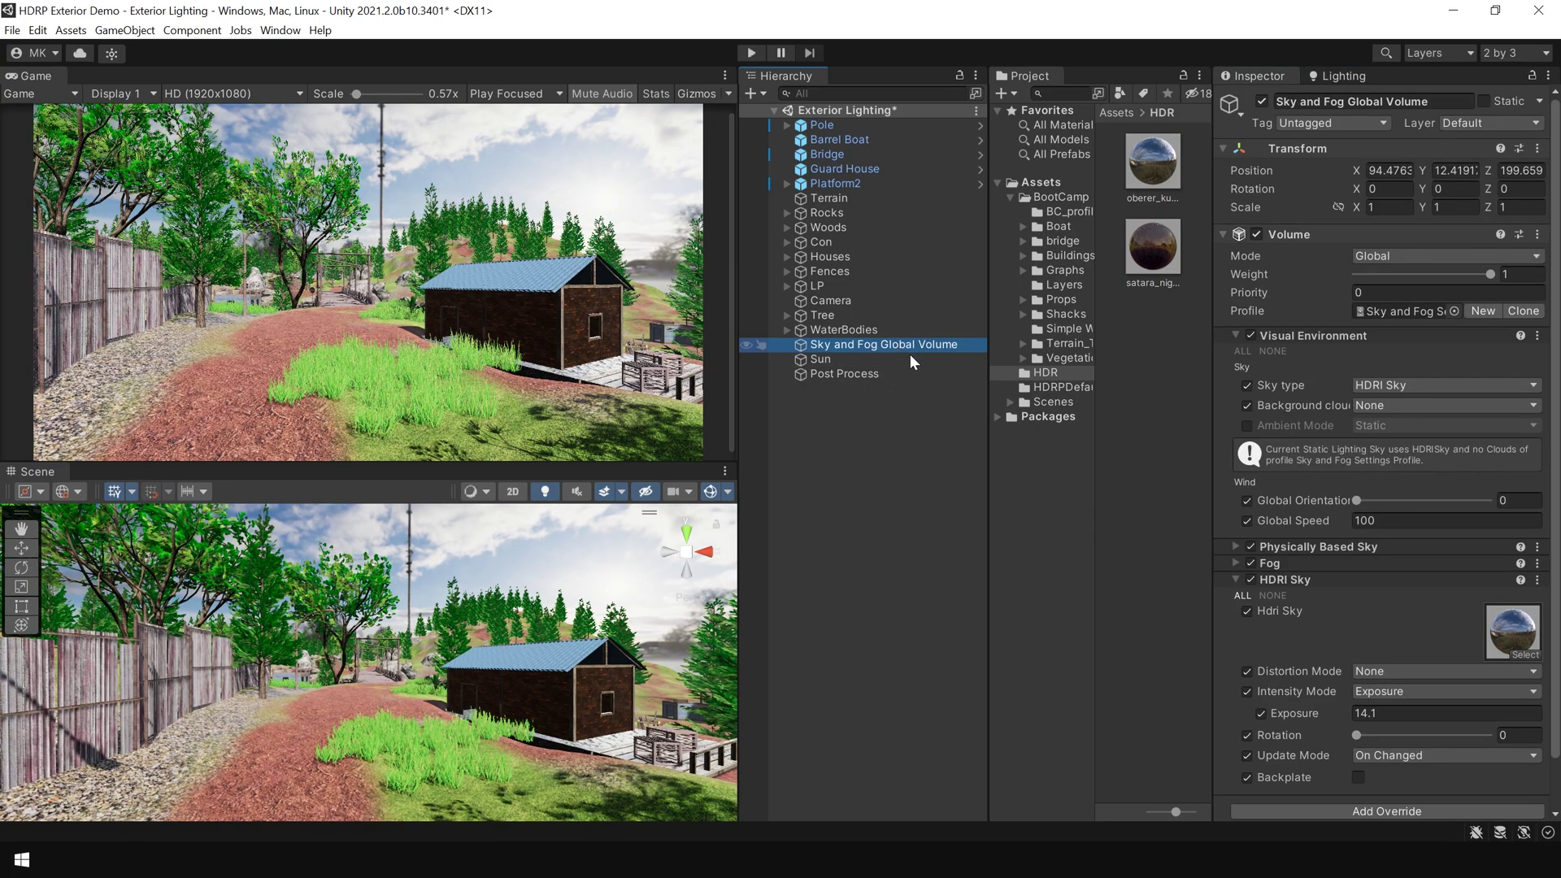
pyautogui.click(830, 360)
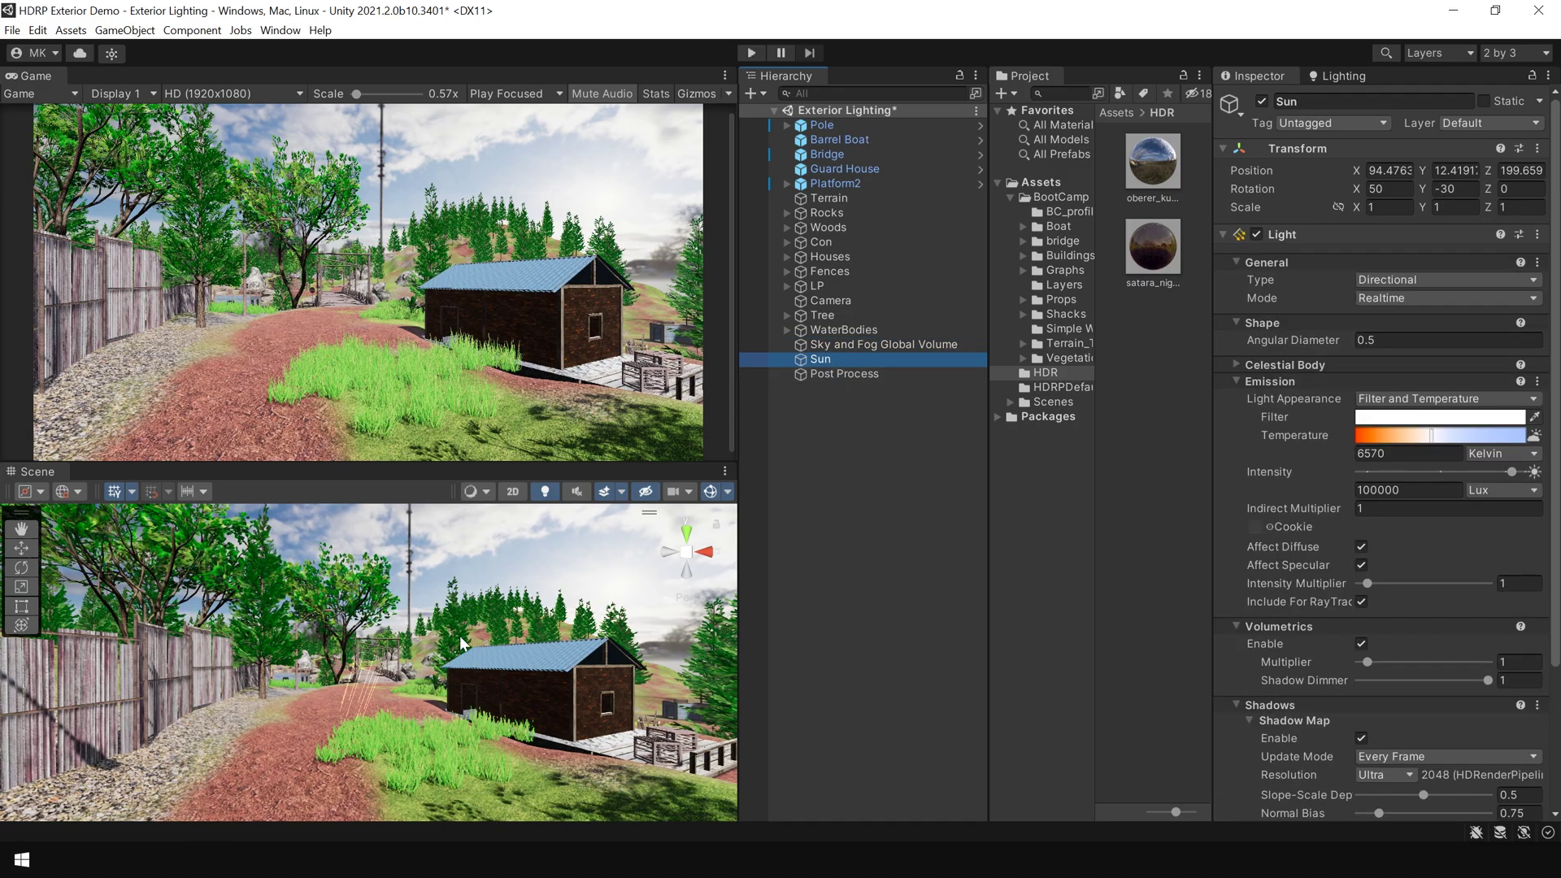
pyautogui.press('e')
pyautogui.moveTo(418, 653); pyautogui.dragTo(550, 789)
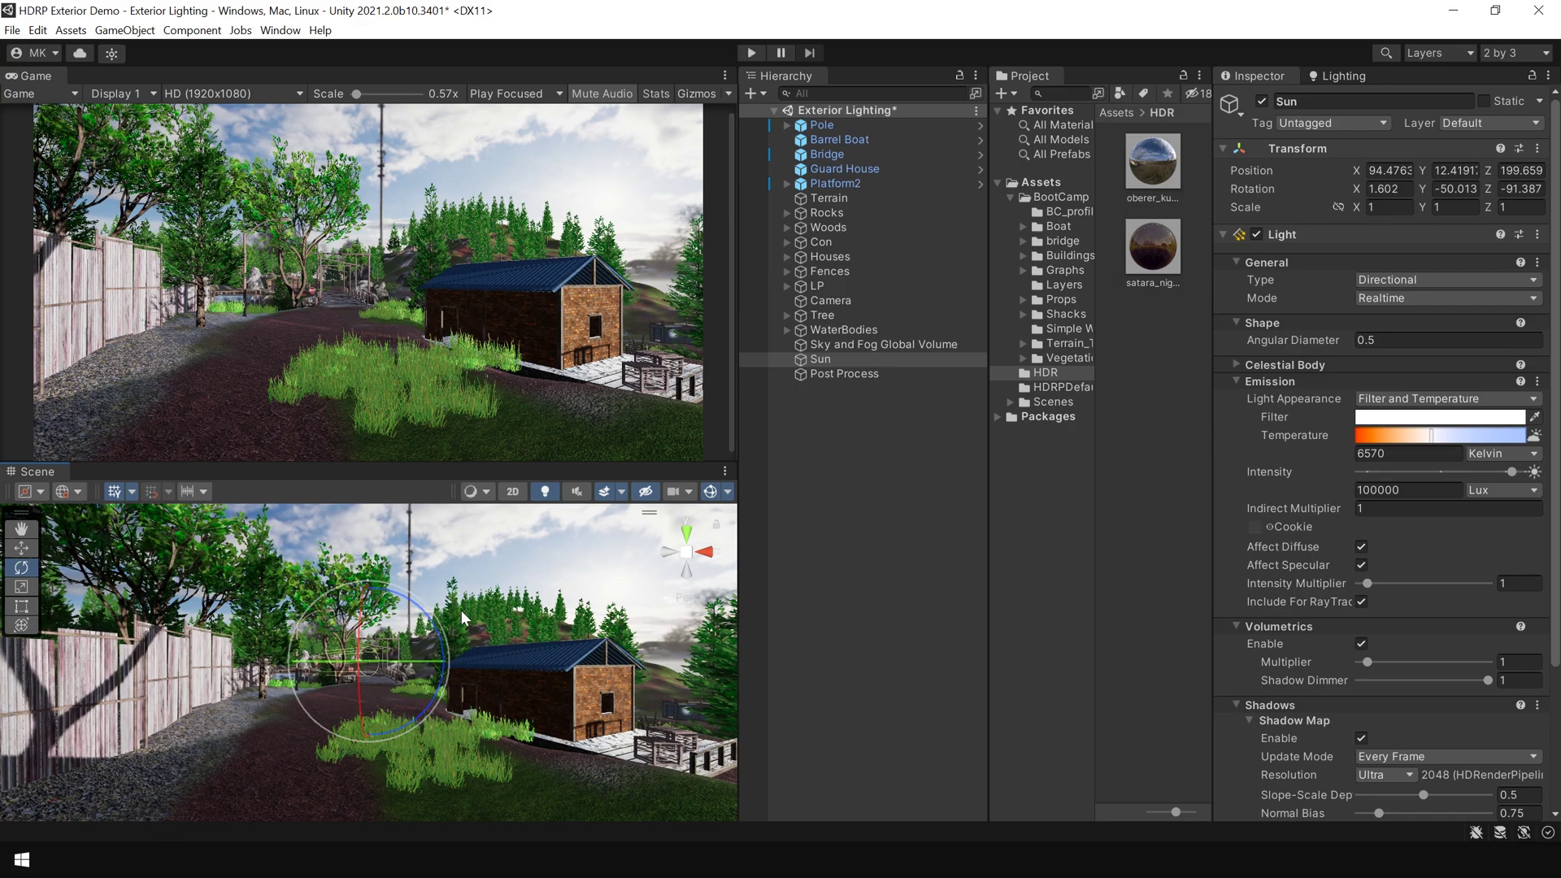
pyautogui.moveTo(461, 610); pyautogui.dragTo(436, 583)
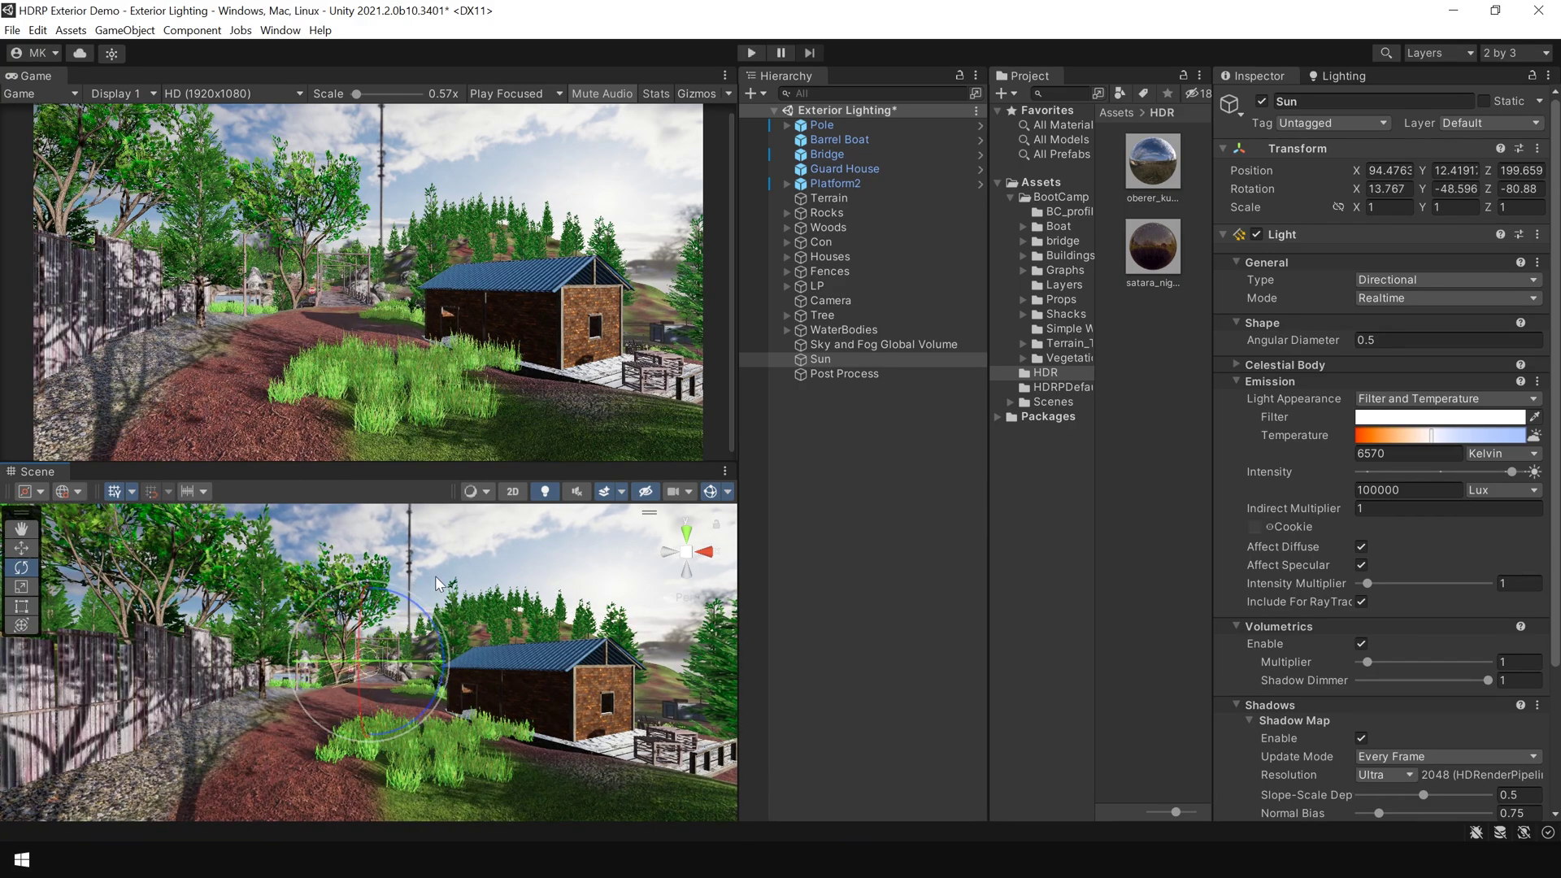
# Step: Set both the Visual Environment's sky type and the Static Lighting Sky to Physically Based Sky
pyautogui.click(896, 344)
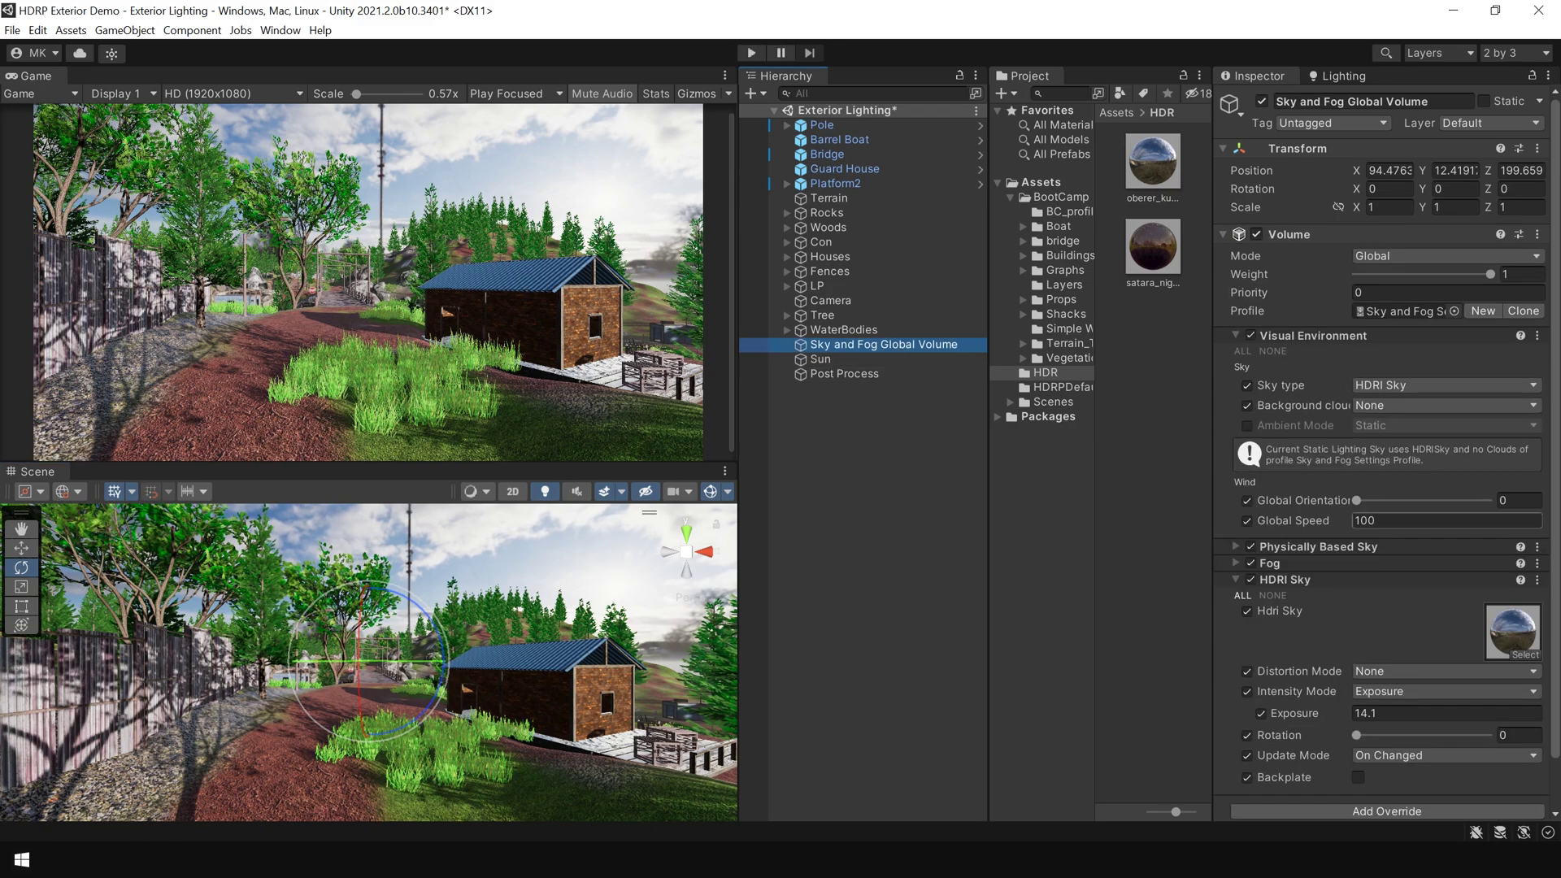
pyautogui.click(1430, 385)
pyautogui.click(1415, 464)
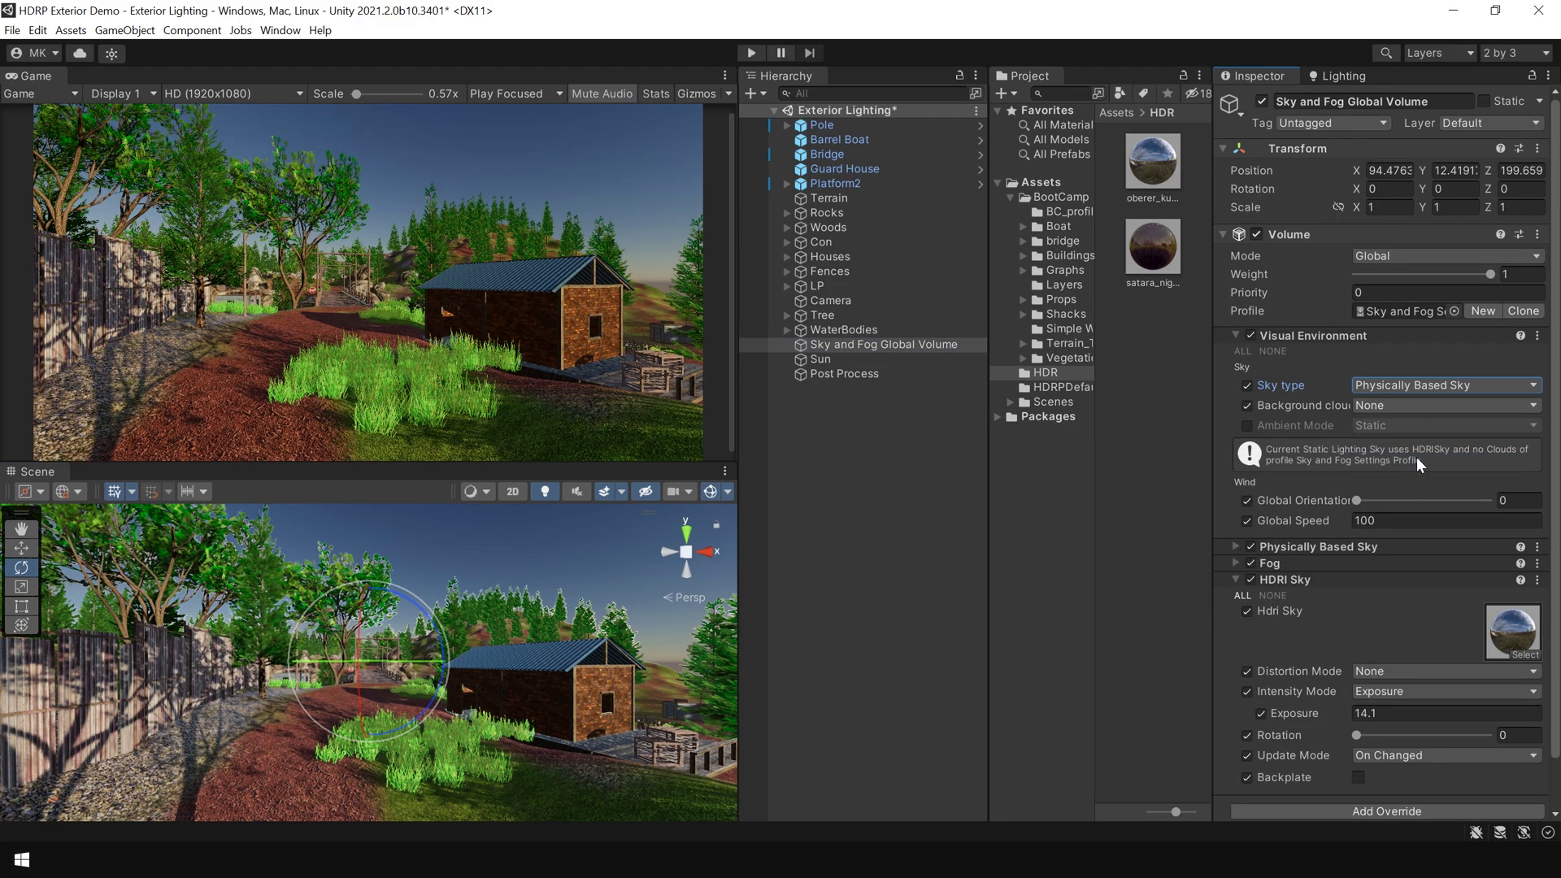
pyautogui.click(1354, 78)
pyautogui.click(1330, 103)
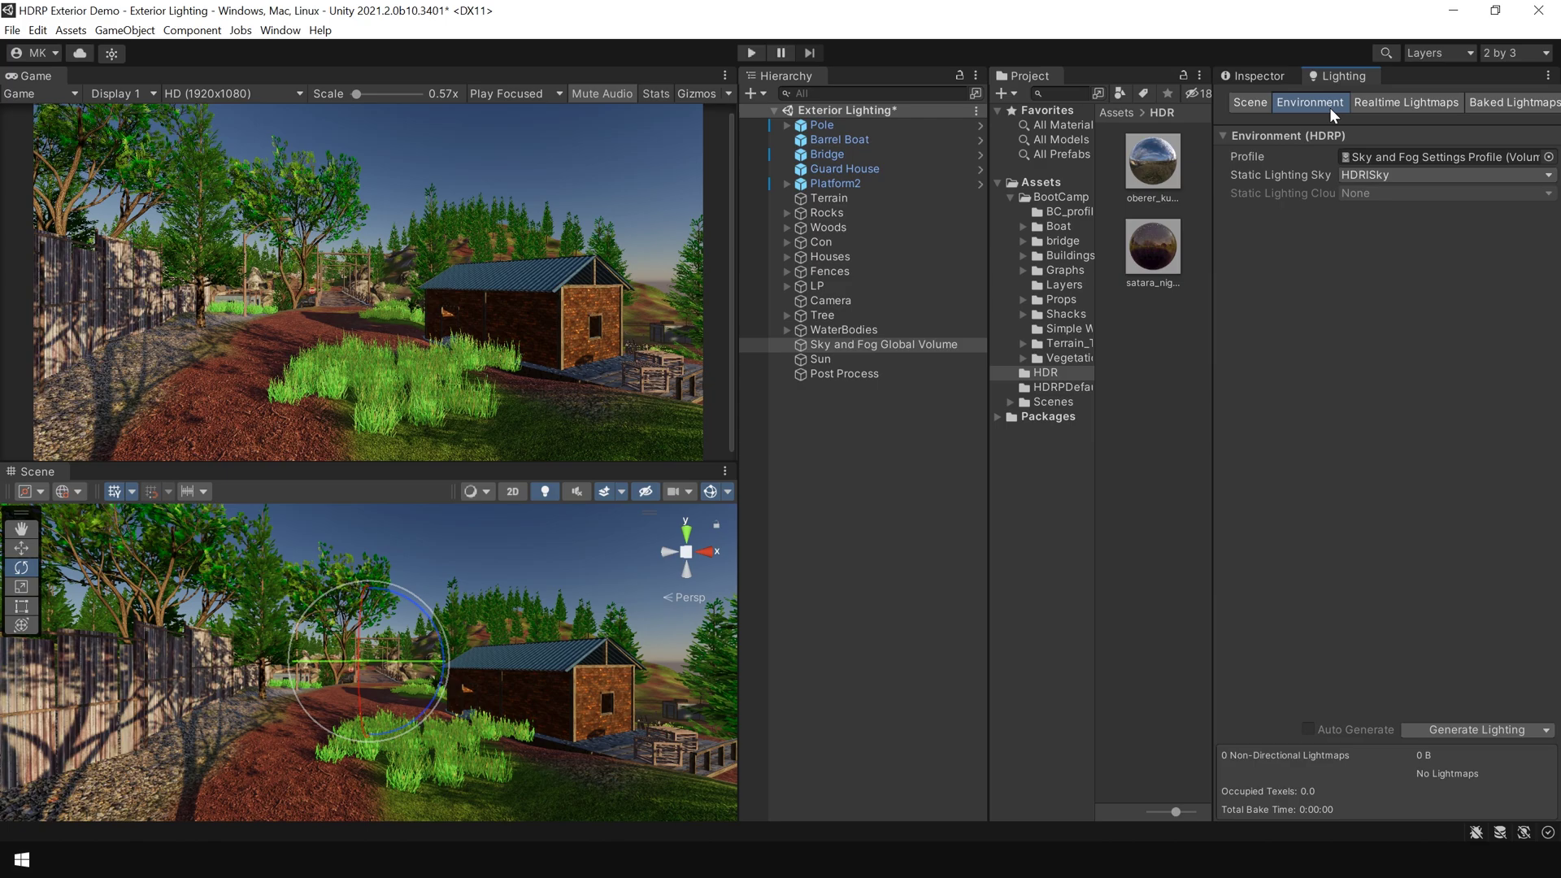
pyautogui.click(1393, 172)
pyautogui.click(1400, 228)
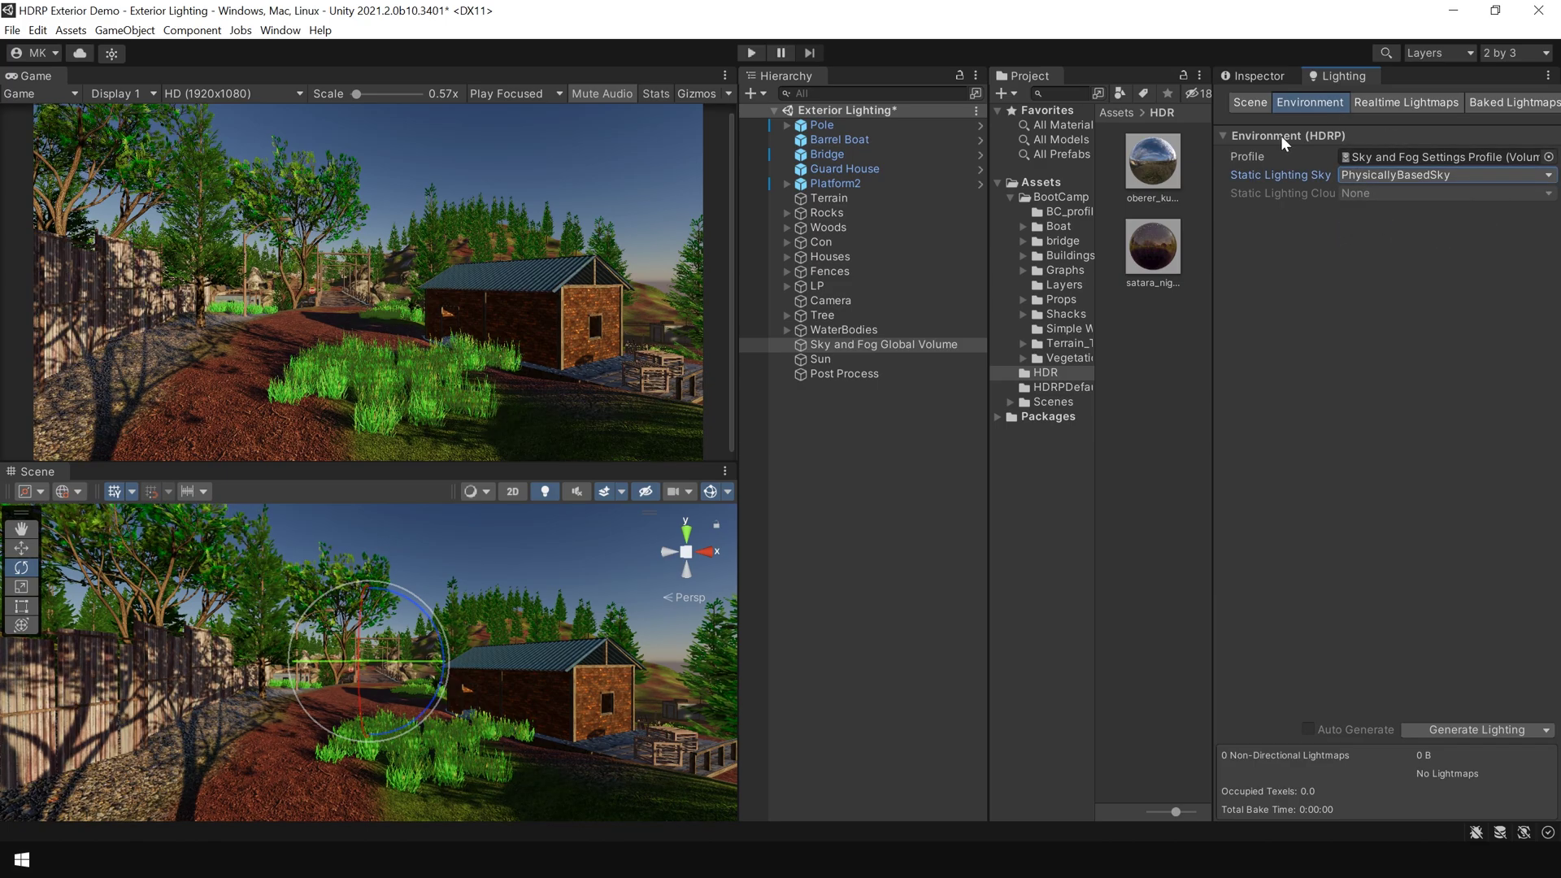
# Step: Rotate the Sun again to a higher angle that lights the path, fence and house roof
pyautogui.click(1252, 81)
pyautogui.click(831, 456)
pyautogui.click(836, 359)
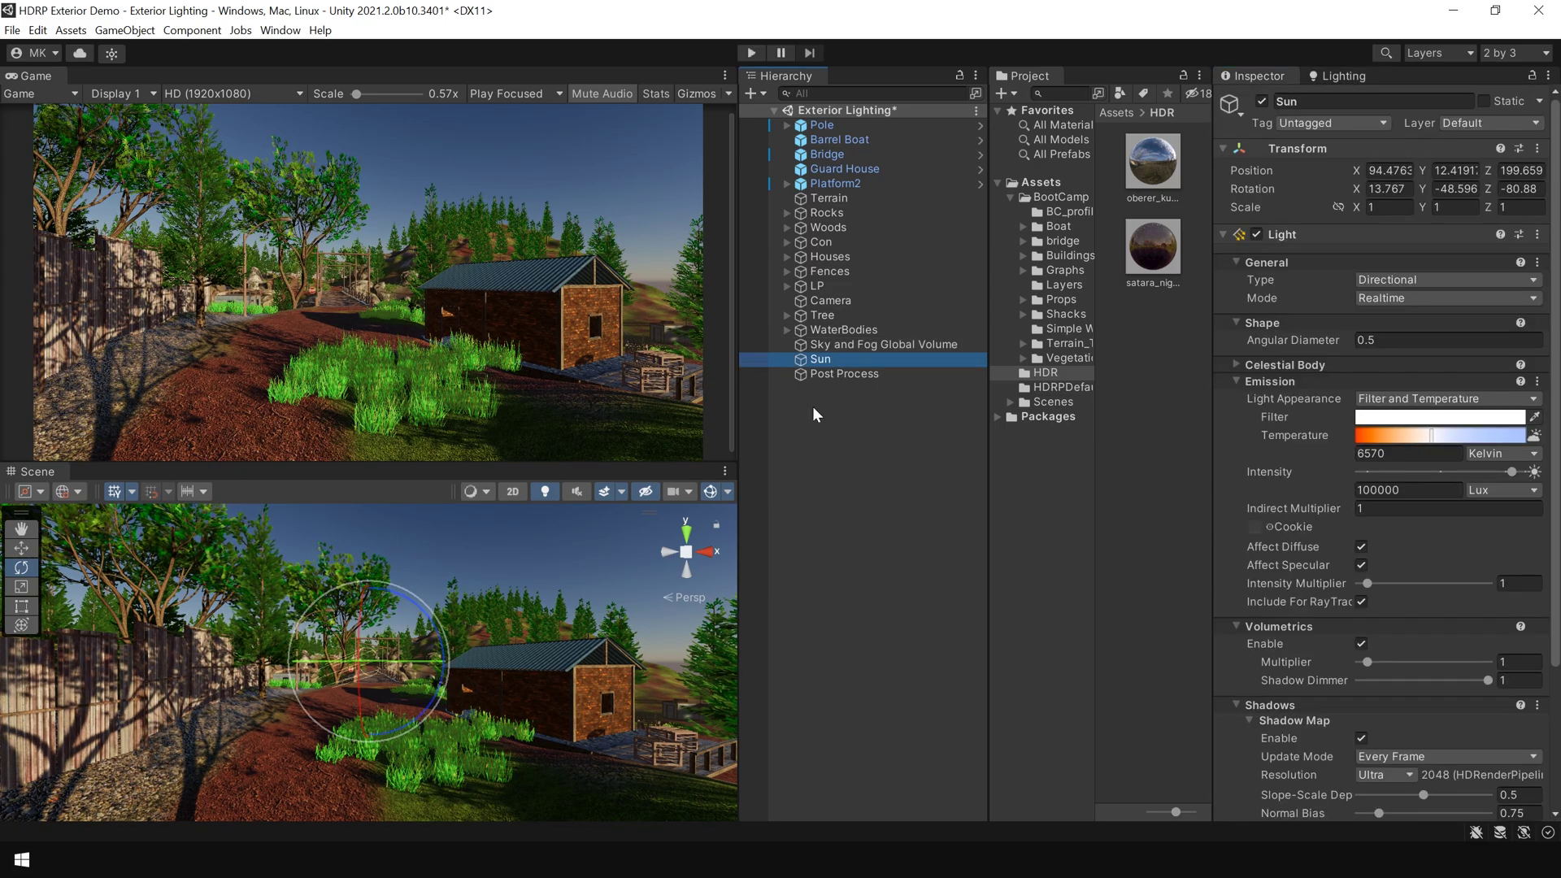
pyautogui.moveTo(432, 611); pyautogui.dragTo(390, 667)
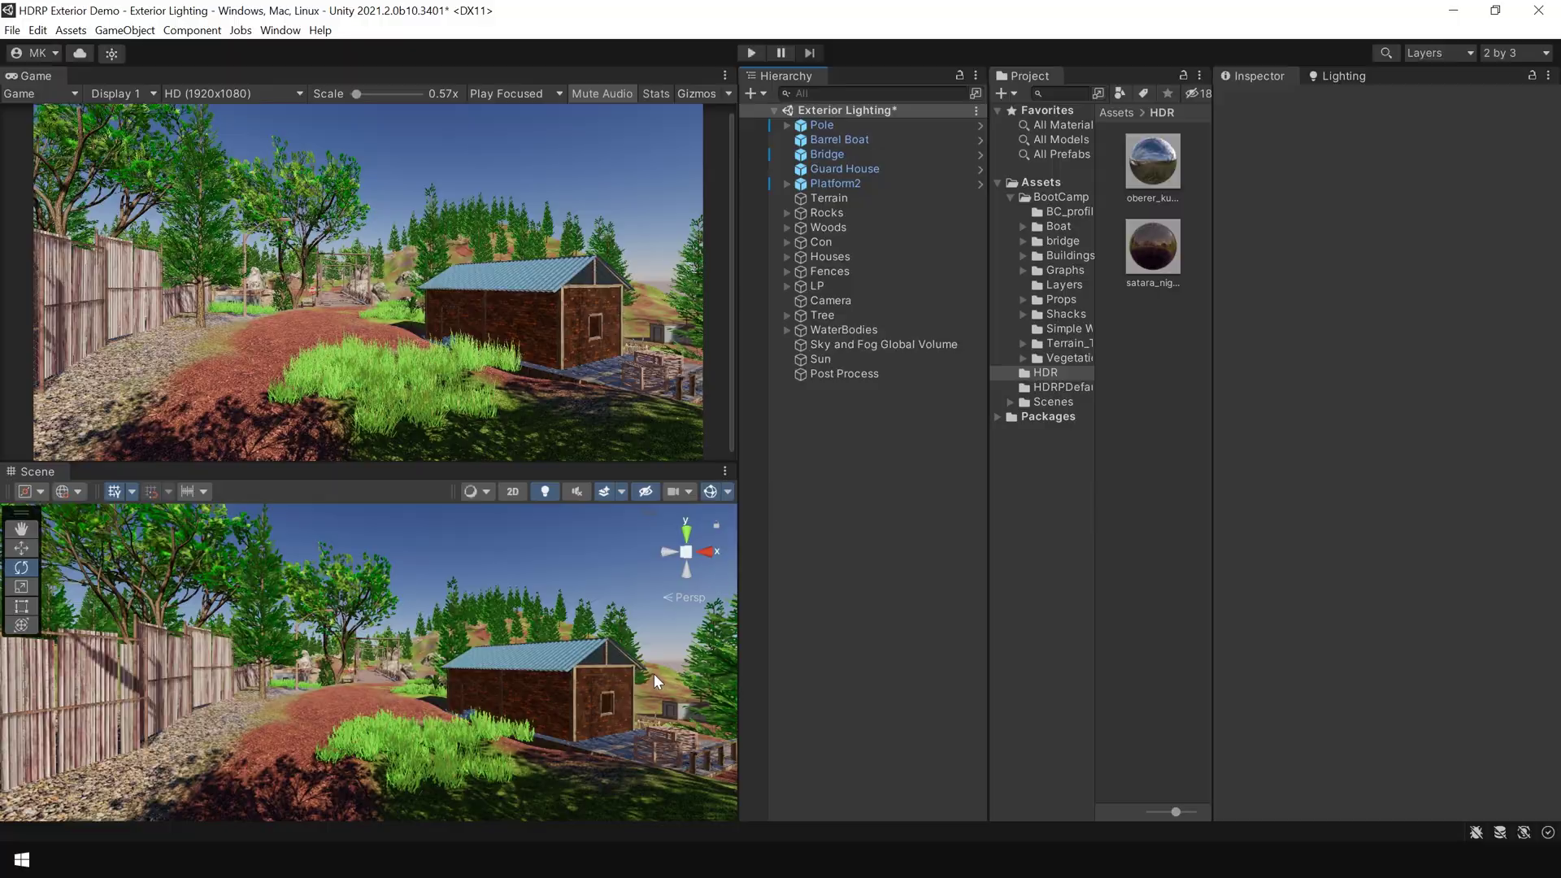
# Step: Examine the lighting in the maximized Scene view around the bridge, river and house, and across the terrain from above
pyautogui.hotkey('shift', 'space')
pyautogui.keyDown('alt'); pyautogui.moveTo(804, 724); pyautogui.dragTo(1182, 794, button='right'); pyautogui.keyUp('alt')
pyautogui.keyDown('alt'); pyautogui.moveTo(1000, 614); pyautogui.dragTo(854, 565); pyautogui.keyUp('alt')
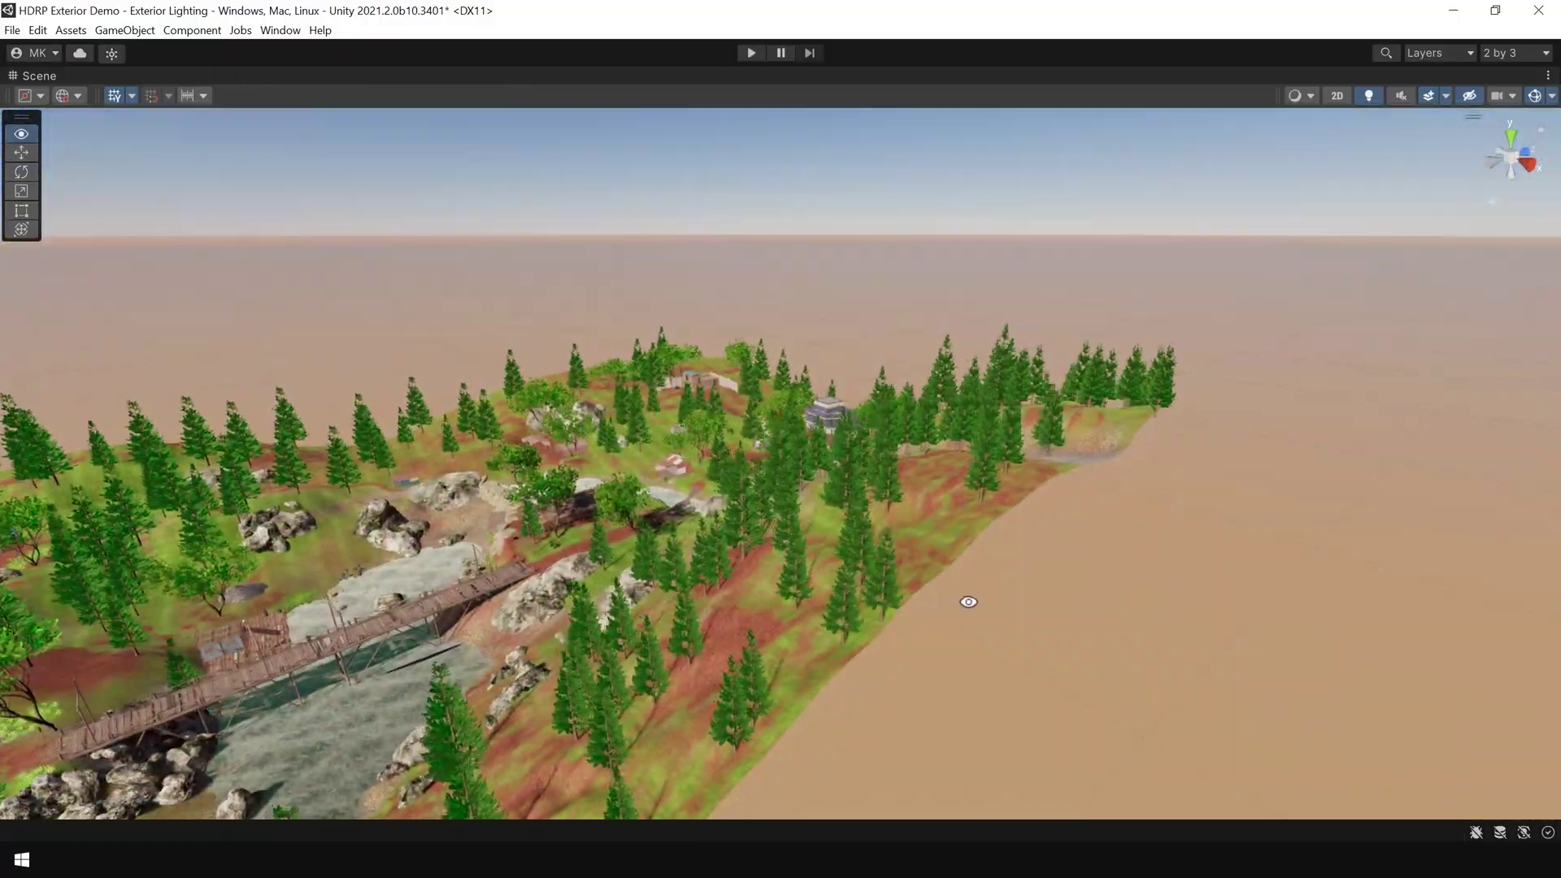
pyautogui.keyDown('alt'); pyautogui.moveTo(853, 565); pyautogui.dragTo(1130, 610, button='right'); pyautogui.keyUp('alt')
pyautogui.keyDown('alt'); pyautogui.moveTo(1130, 609); pyautogui.dragTo(841, 599); pyautogui.keyUp('alt')
pyautogui.keyDown('alt'); pyautogui.moveTo(841, 598); pyautogui.dragTo(987, 597, button='right'); pyautogui.keyUp('alt')
pyautogui.keyDown('alt'); pyautogui.moveTo(988, 598); pyautogui.dragTo(1356, 538); pyautogui.keyUp('alt')
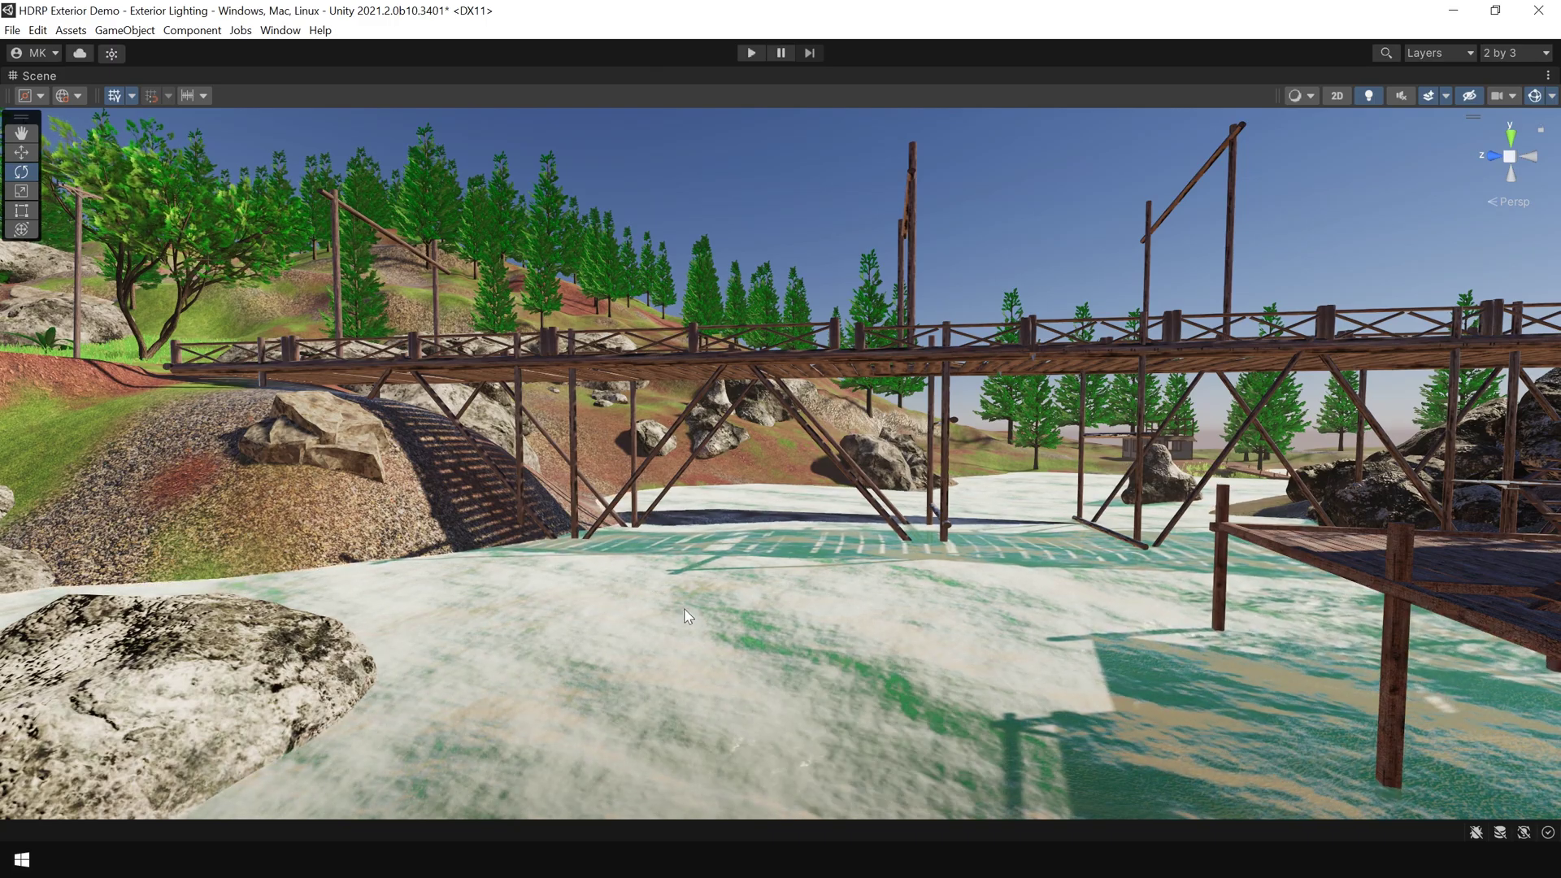
pyautogui.moveTo(695, 645); pyautogui.dragTo(591, 656, button='right')
pyautogui.press('s')
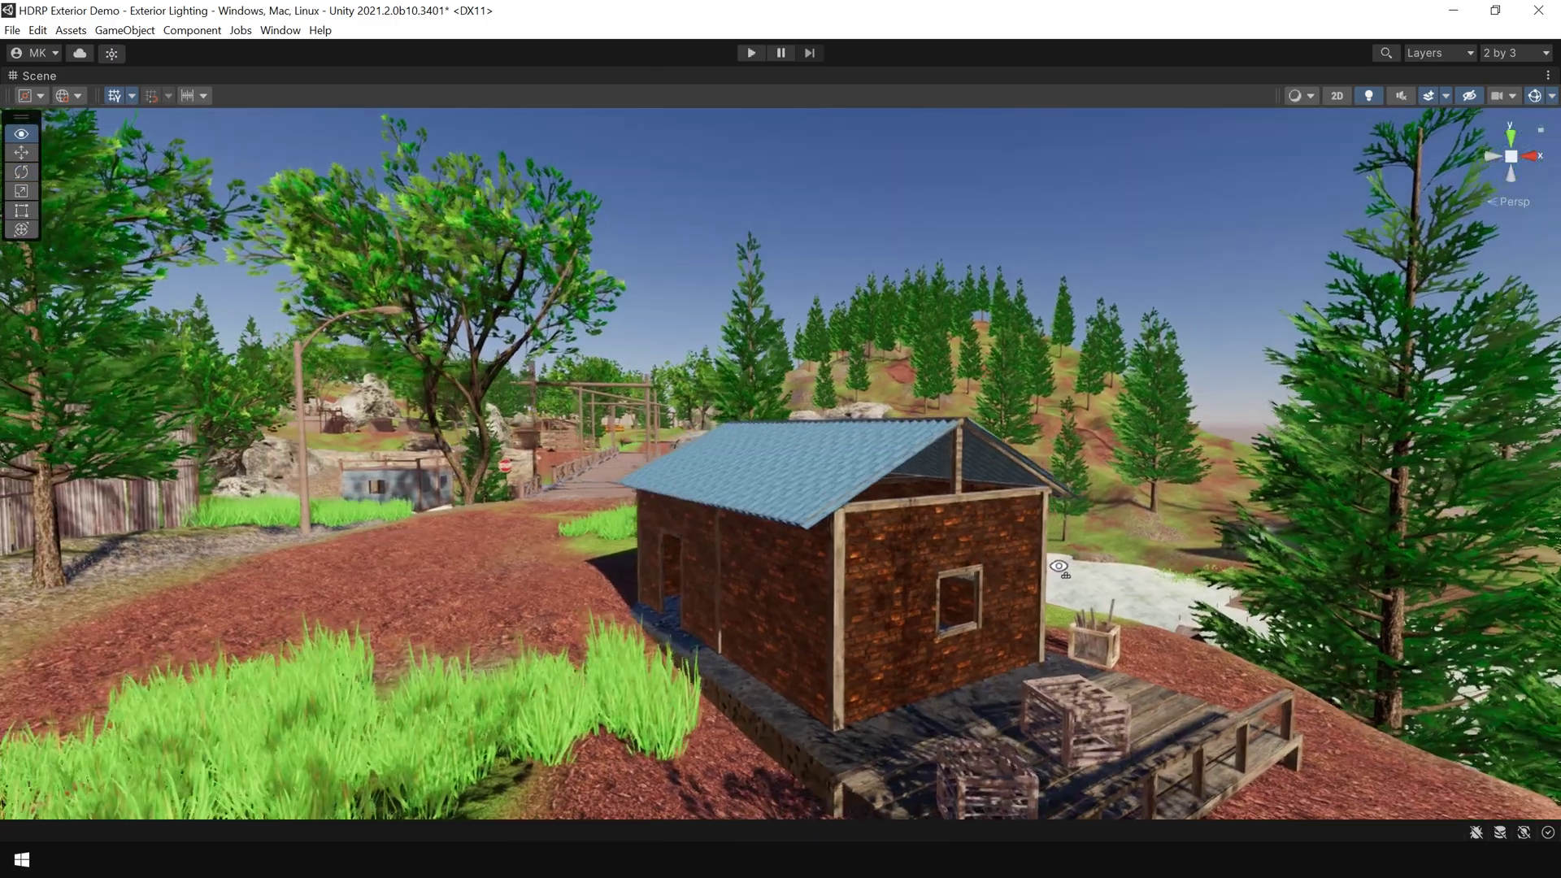
pyautogui.moveTo(1057, 569); pyautogui.dragTo(1077, 571, button='right')
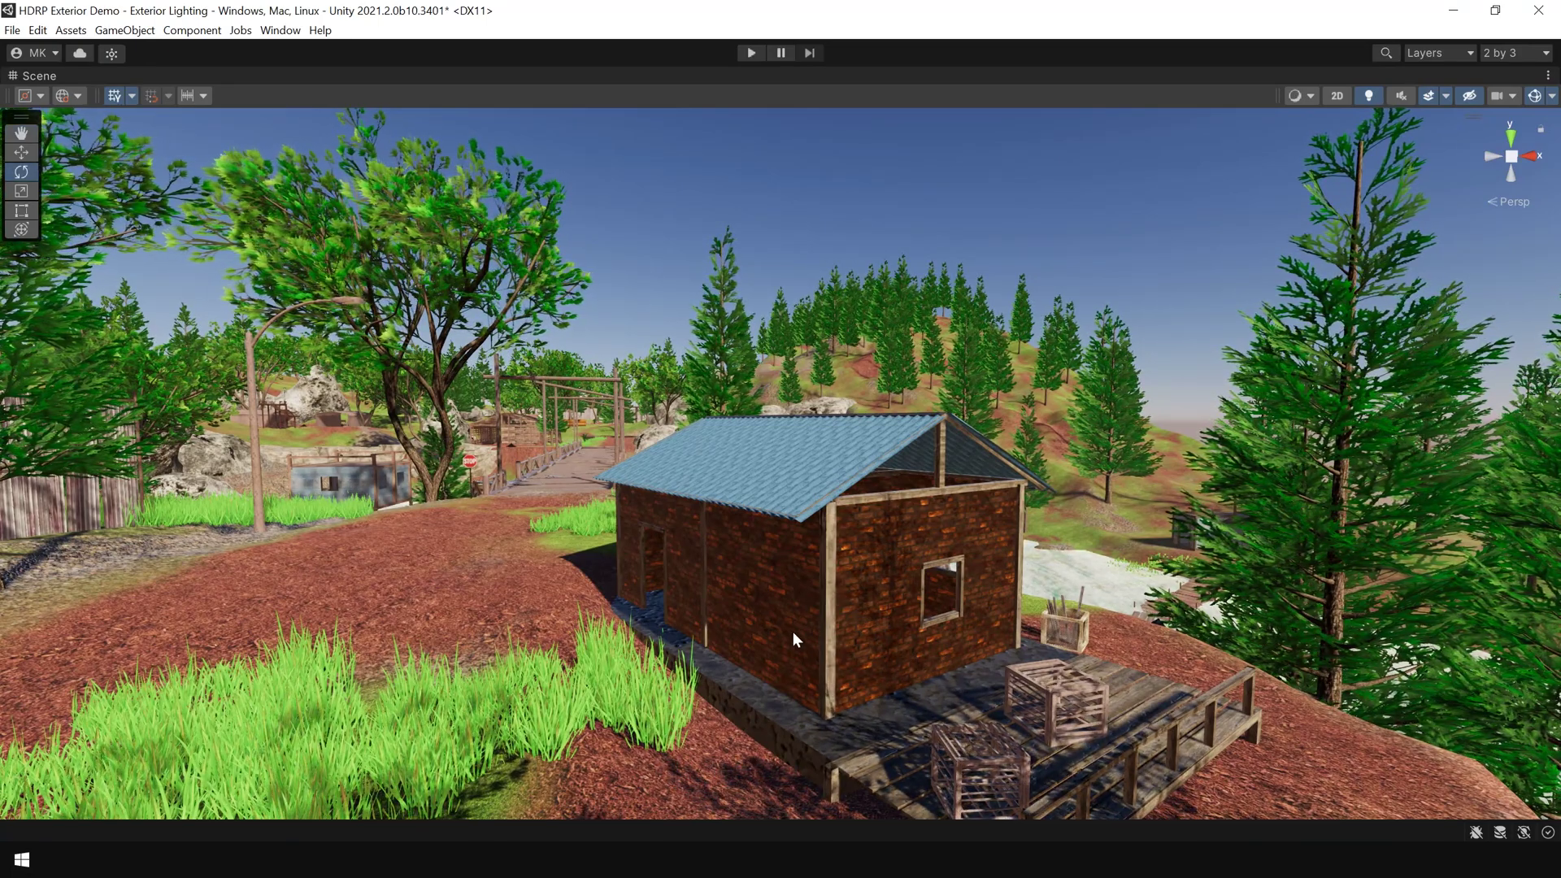
pyautogui.moveTo(795, 631); pyautogui.dragTo(817, 699, button='middle')
pyautogui.keyDown('alt'); pyautogui.moveTo(772, 561); pyautogui.dragTo(862, 606); pyautogui.keyUp('alt')
pyautogui.moveTo(862, 606); pyautogui.dragTo(834, 557, button='middle')
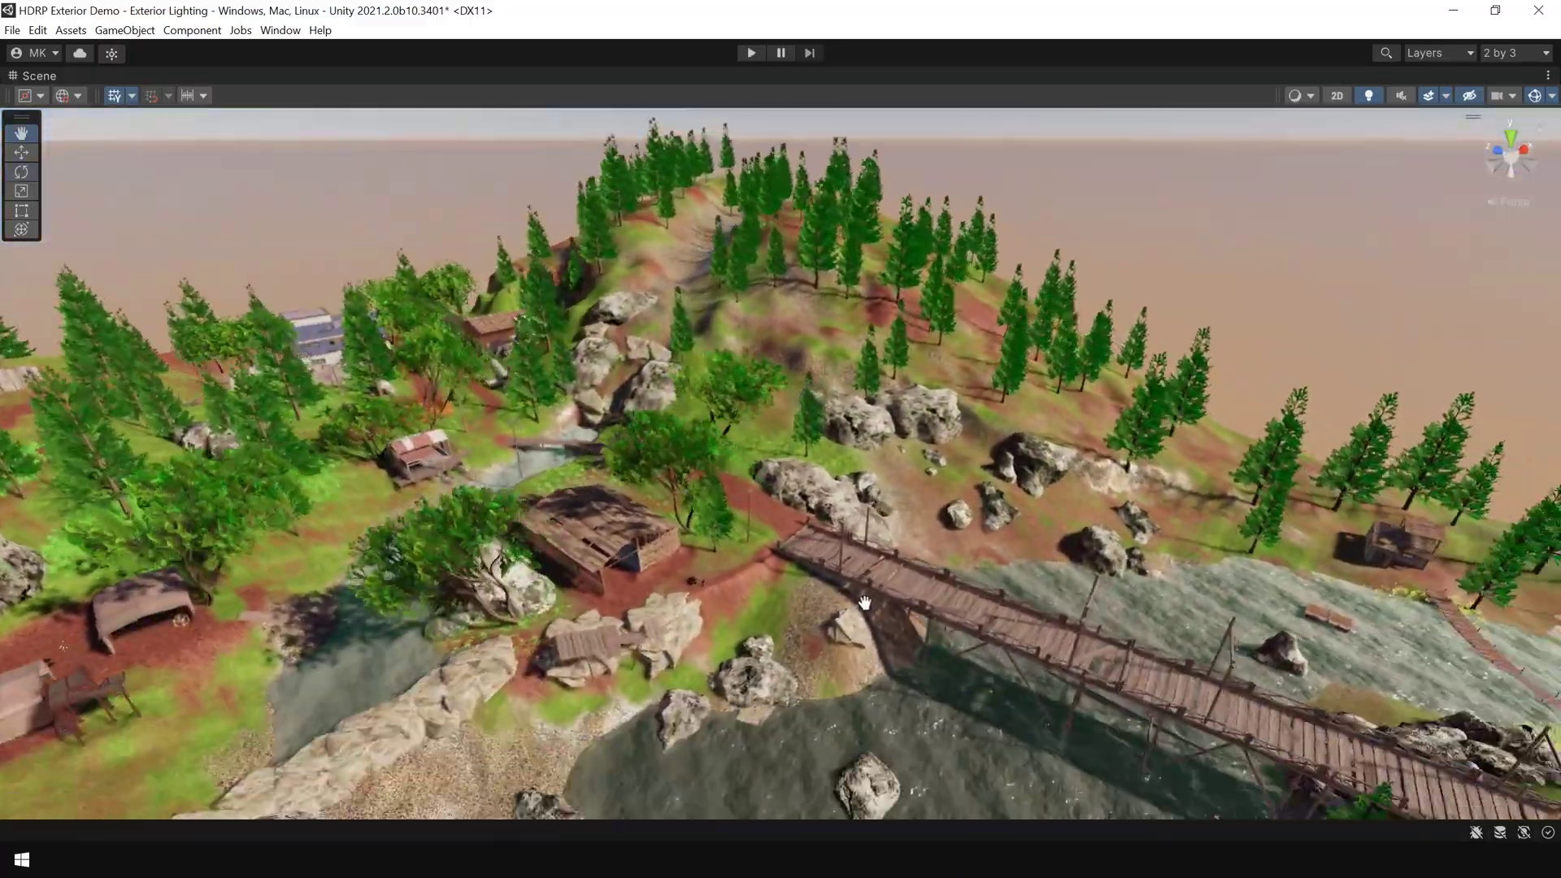
pyautogui.scroll(3, 691, 431)
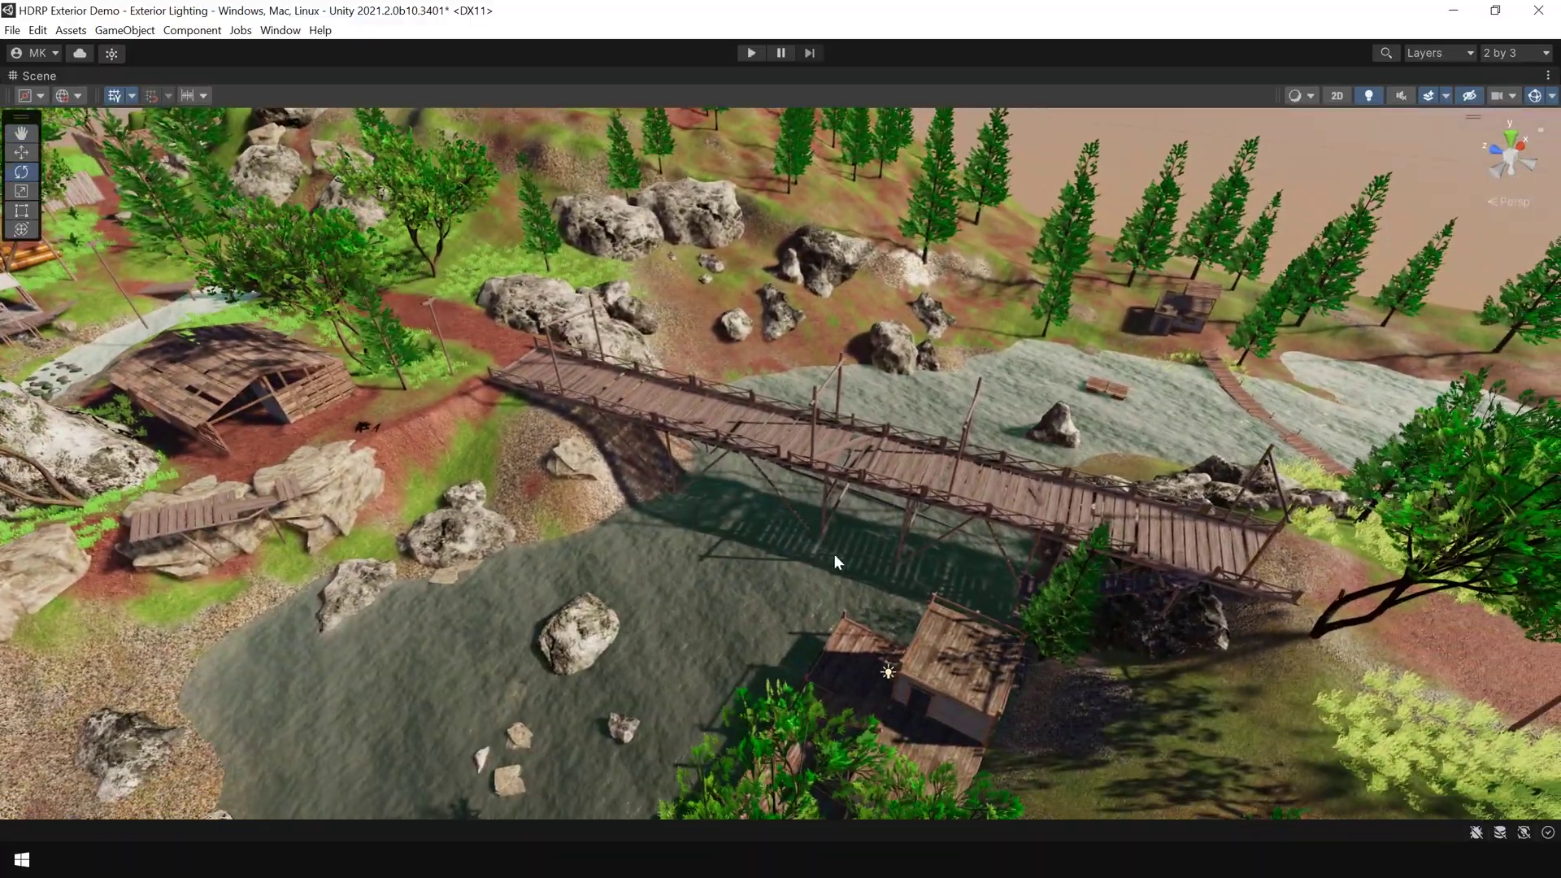
pyautogui.scroll(-4, 834, 561)
pyautogui.scroll(-5, 863, 597)
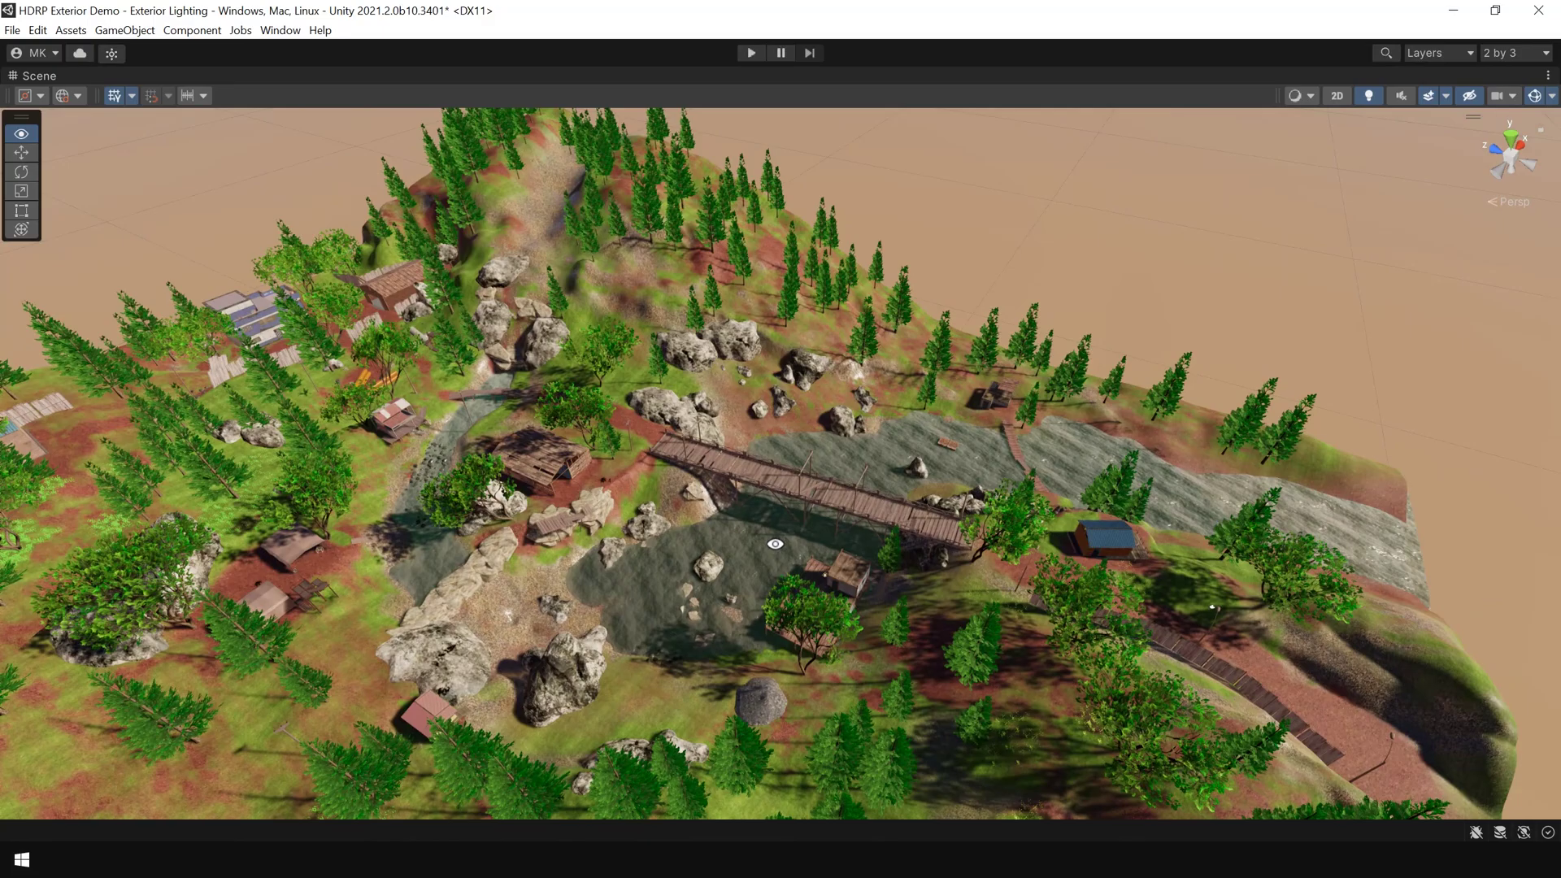
pyautogui.keyDown('alt'); pyautogui.moveTo(775, 544); pyautogui.dragTo(843, 497); pyautogui.keyUp('alt')
pyautogui.scroll(4, 797, 459)
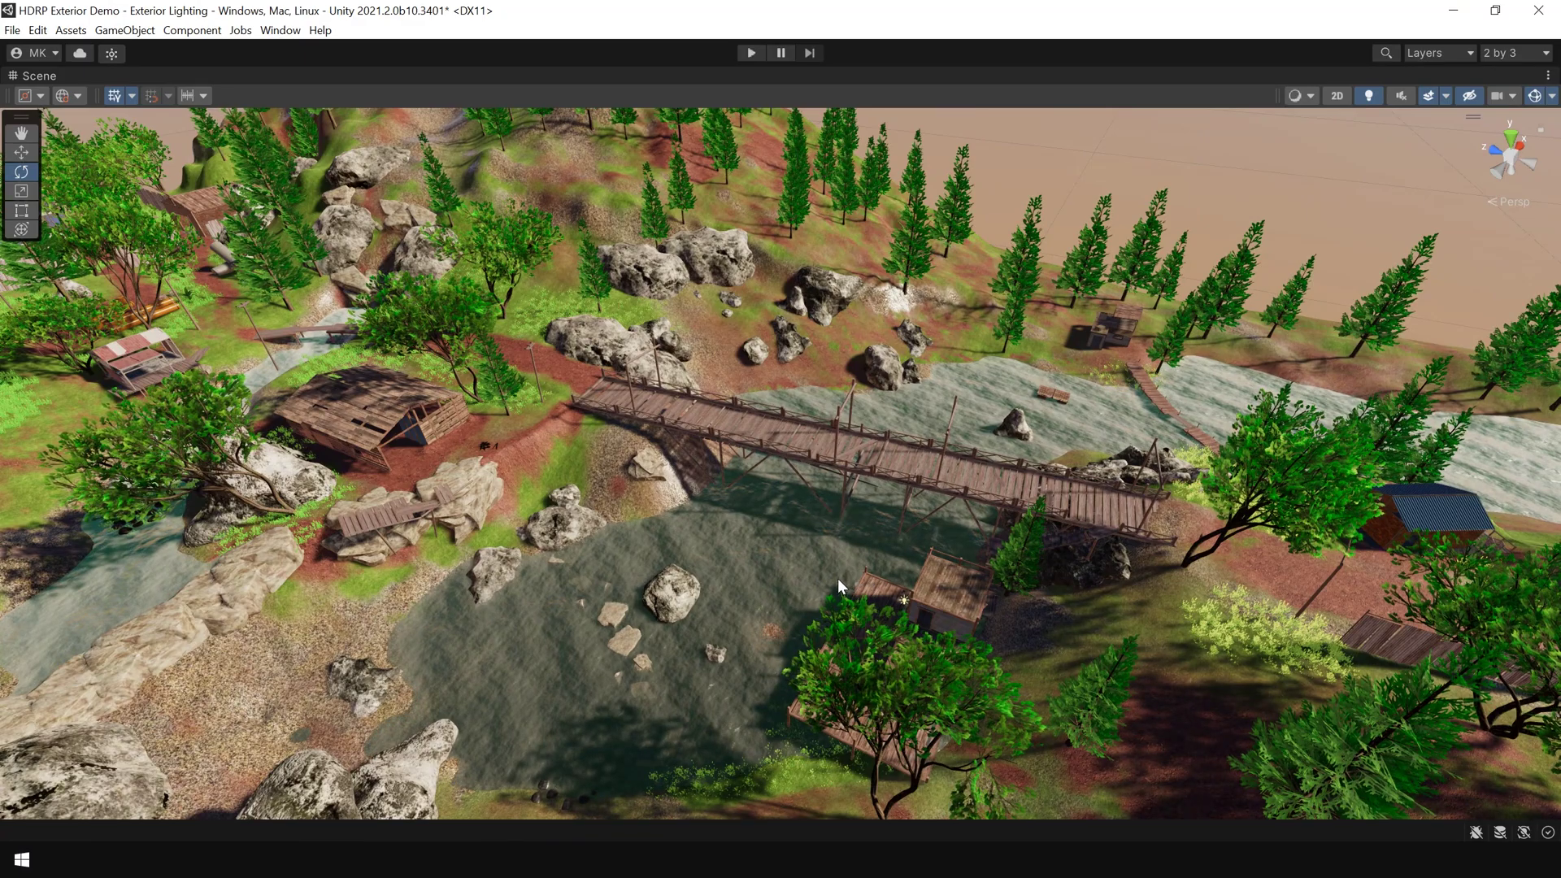
pyautogui.keyDown('alt'); pyautogui.moveTo(776, 532); pyautogui.dragTo(710, 578, button='right'); pyautogui.keyUp('alt')
pyautogui.hotkey('shift', 'space')
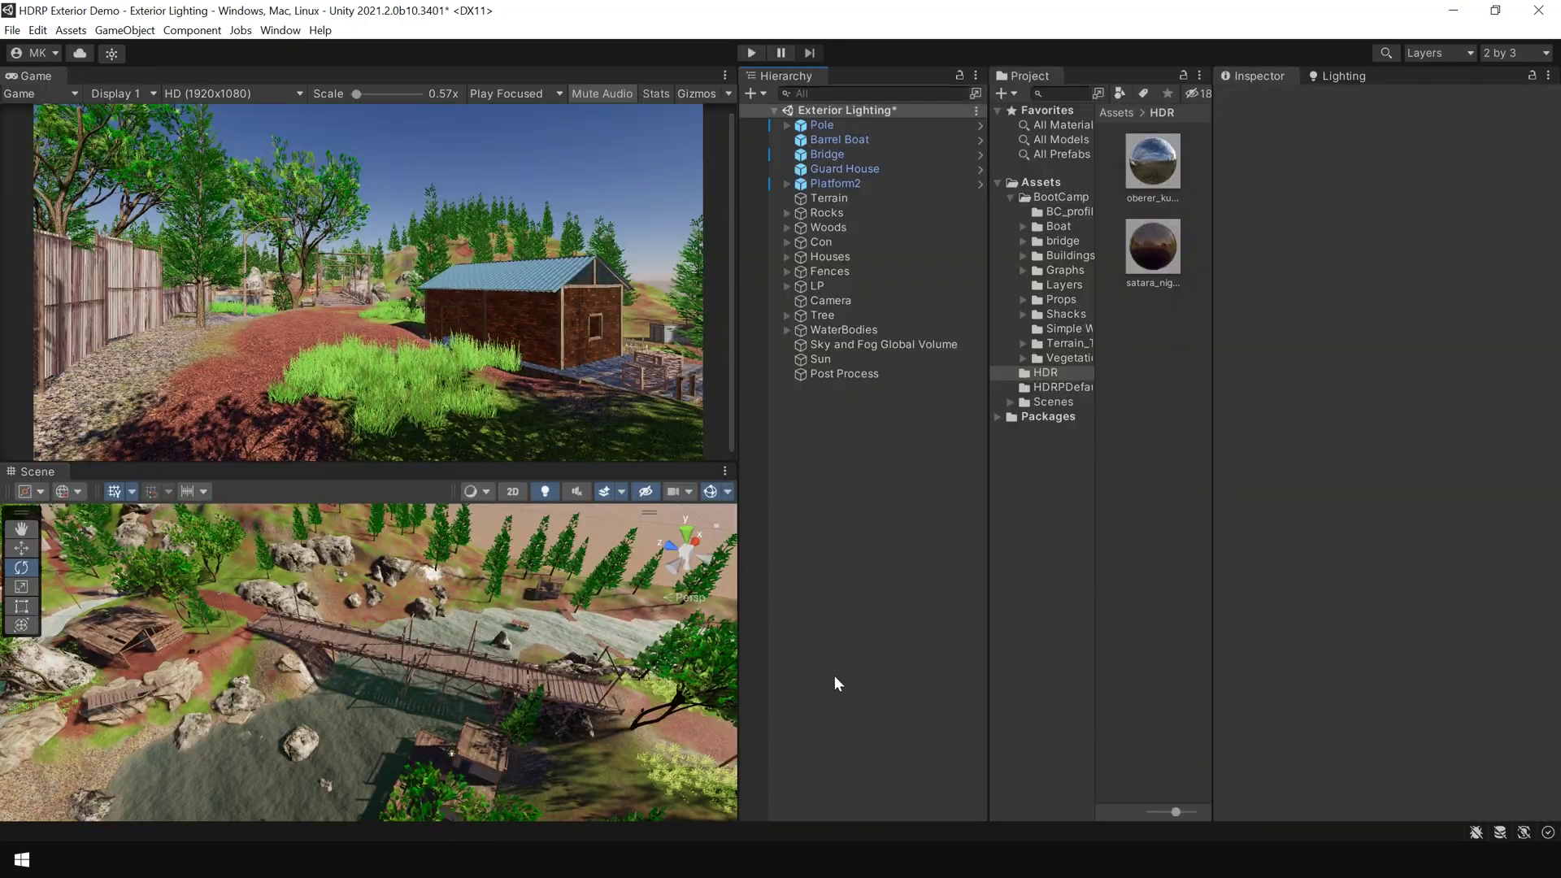
# Step: Add a Reflection Probe to the scene
pyautogui.rightClick(842, 677)
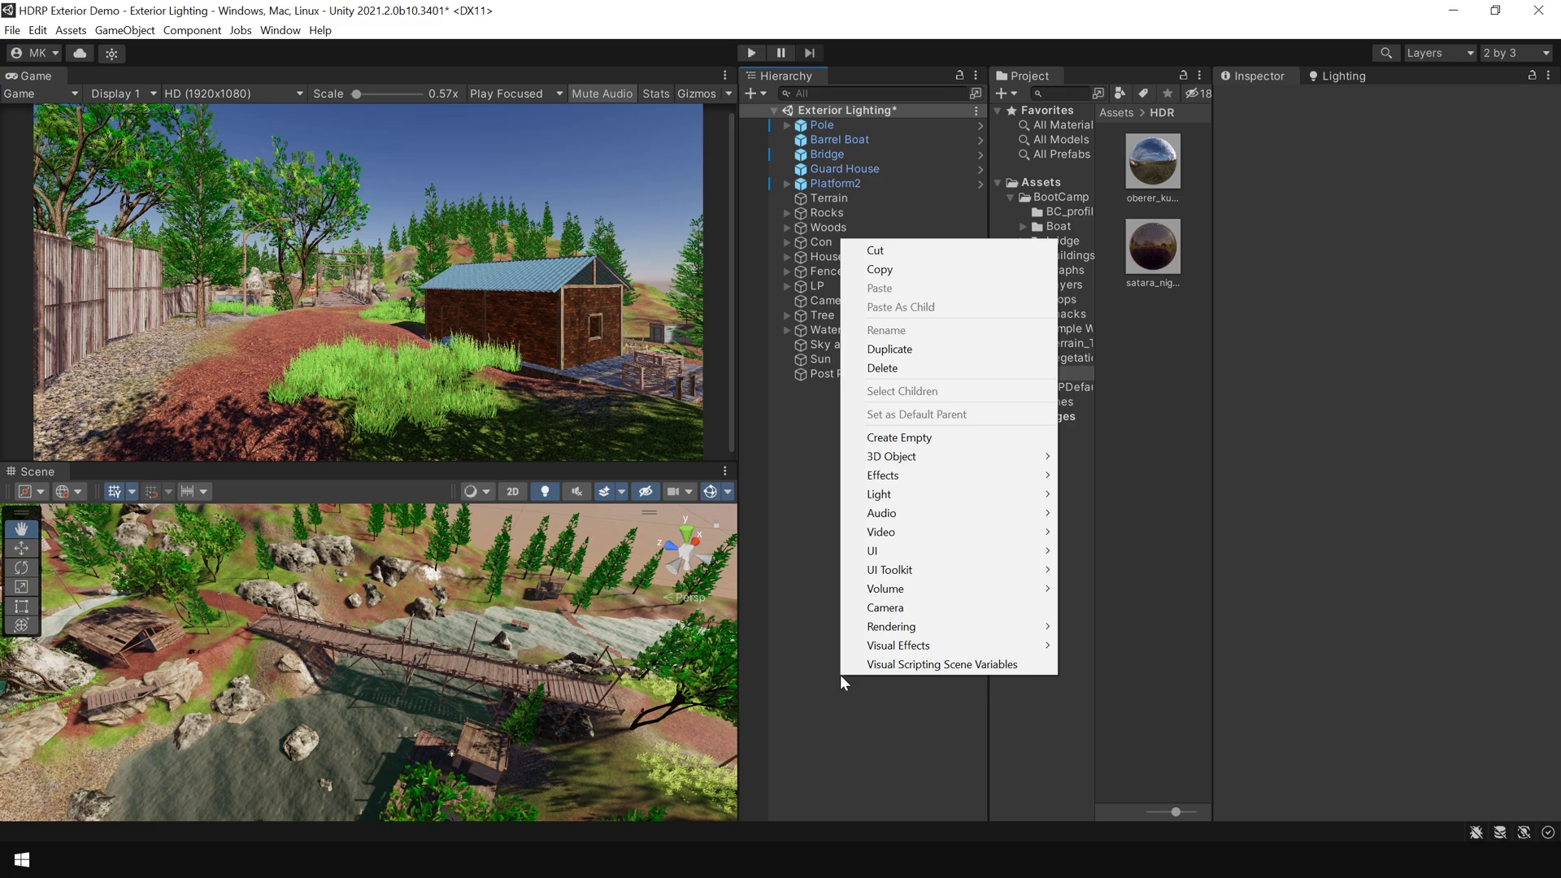
pyautogui.moveTo(927, 495)
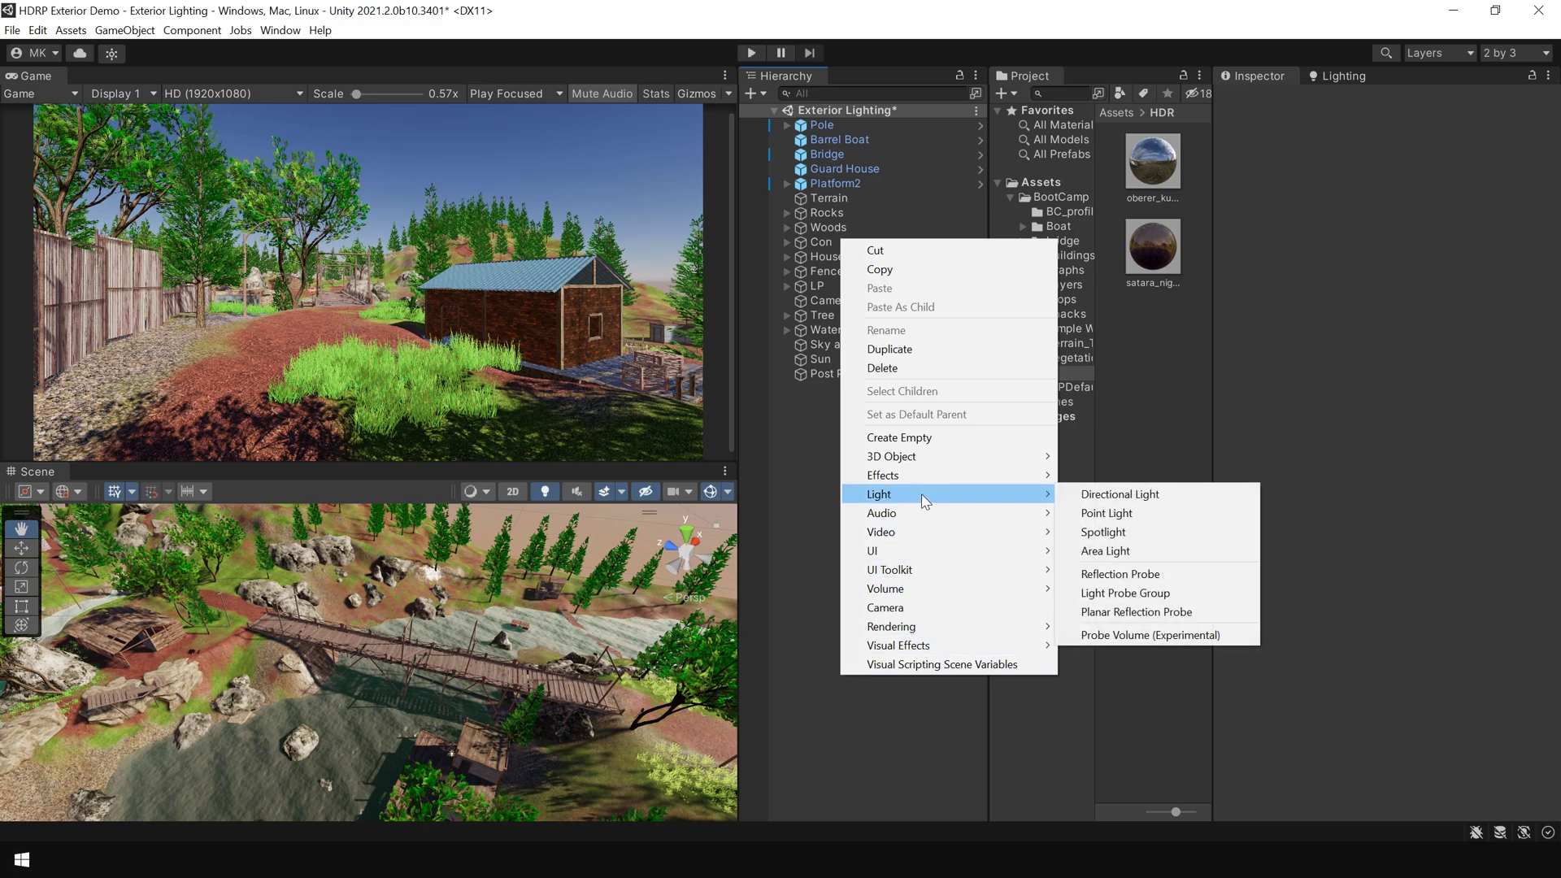
pyautogui.click(1154, 575)
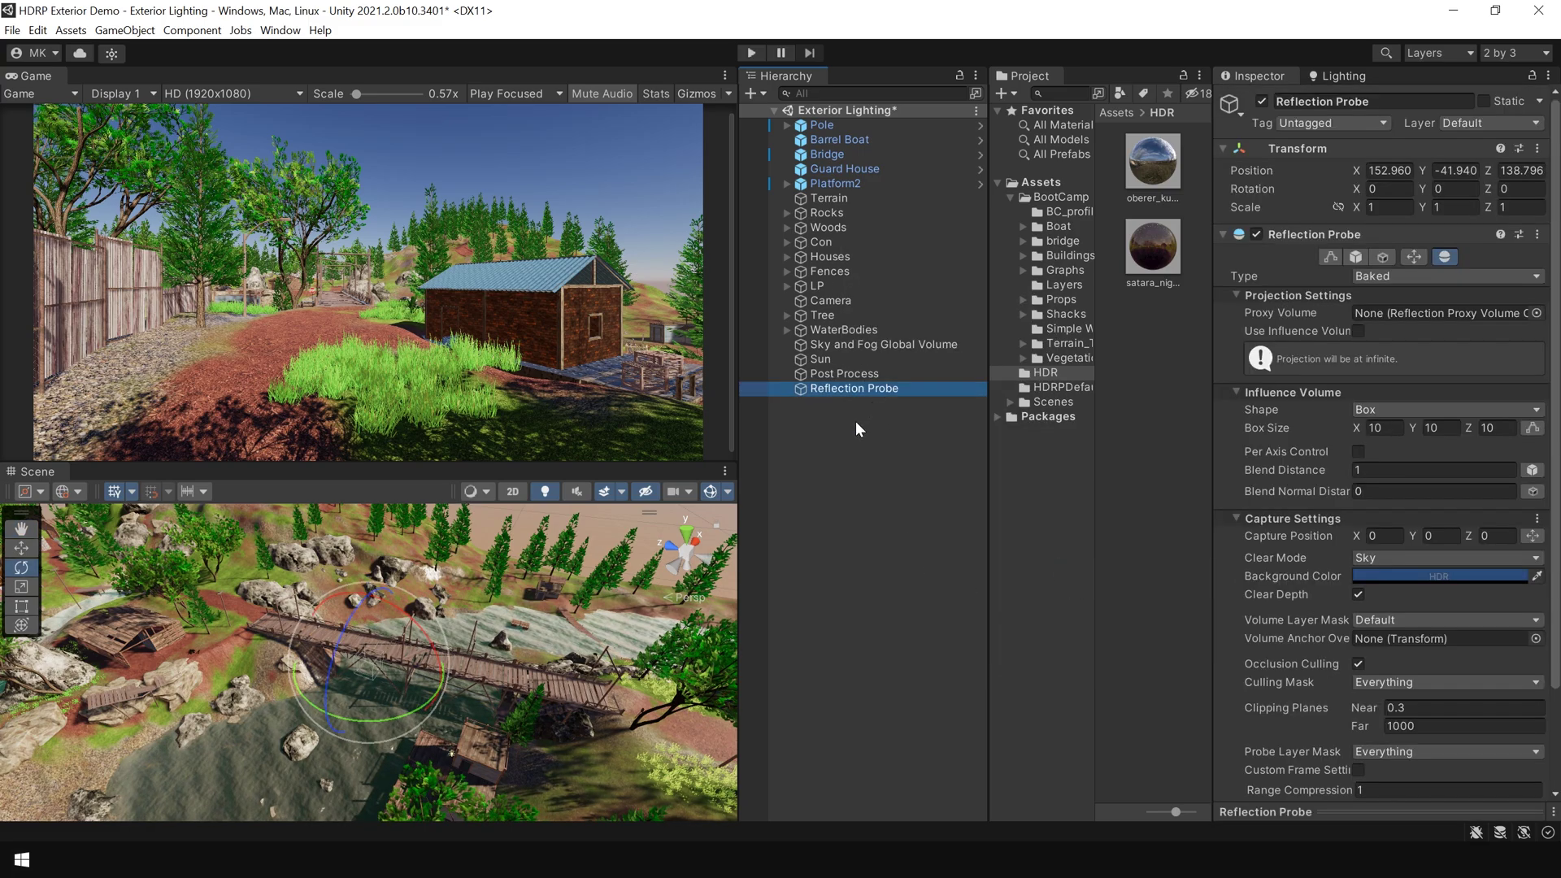
# Step: Move the Reflection Probe above the water beside the wooden bridge, at about X 89.3, Y 2.33, Z 107.9
pyautogui.keyDown('alt'); pyautogui.moveTo(552, 687); pyautogui.dragTo(541, 665); pyautogui.keyUp('alt')
pyautogui.hotkey('shift', 'space')
pyautogui.keyDown('alt'); pyautogui.moveTo(614, 622); pyautogui.dragTo(528, 479, button='right'); pyautogui.keyUp('alt')
pyautogui.press('w')
pyautogui.keyDown('alt'); pyautogui.moveTo(846, 499); pyautogui.dragTo(749, 537); pyautogui.keyUp('alt')
pyautogui.moveTo(840, 440); pyautogui.dragTo(692, 508)
pyautogui.press('f')
pyautogui.scroll(-5, 687, 569)
pyautogui.keyDown('alt'); pyautogui.moveTo(862, 561); pyautogui.dragTo(975, 524); pyautogui.keyUp('alt')
pyautogui.moveTo(751, 422); pyautogui.dragTo(758, 353)
pyautogui.moveTo(687, 398); pyautogui.dragTo(822, 424)
pyautogui.moveTo(887, 377); pyautogui.dragTo(893, 317)
pyautogui.press('f')
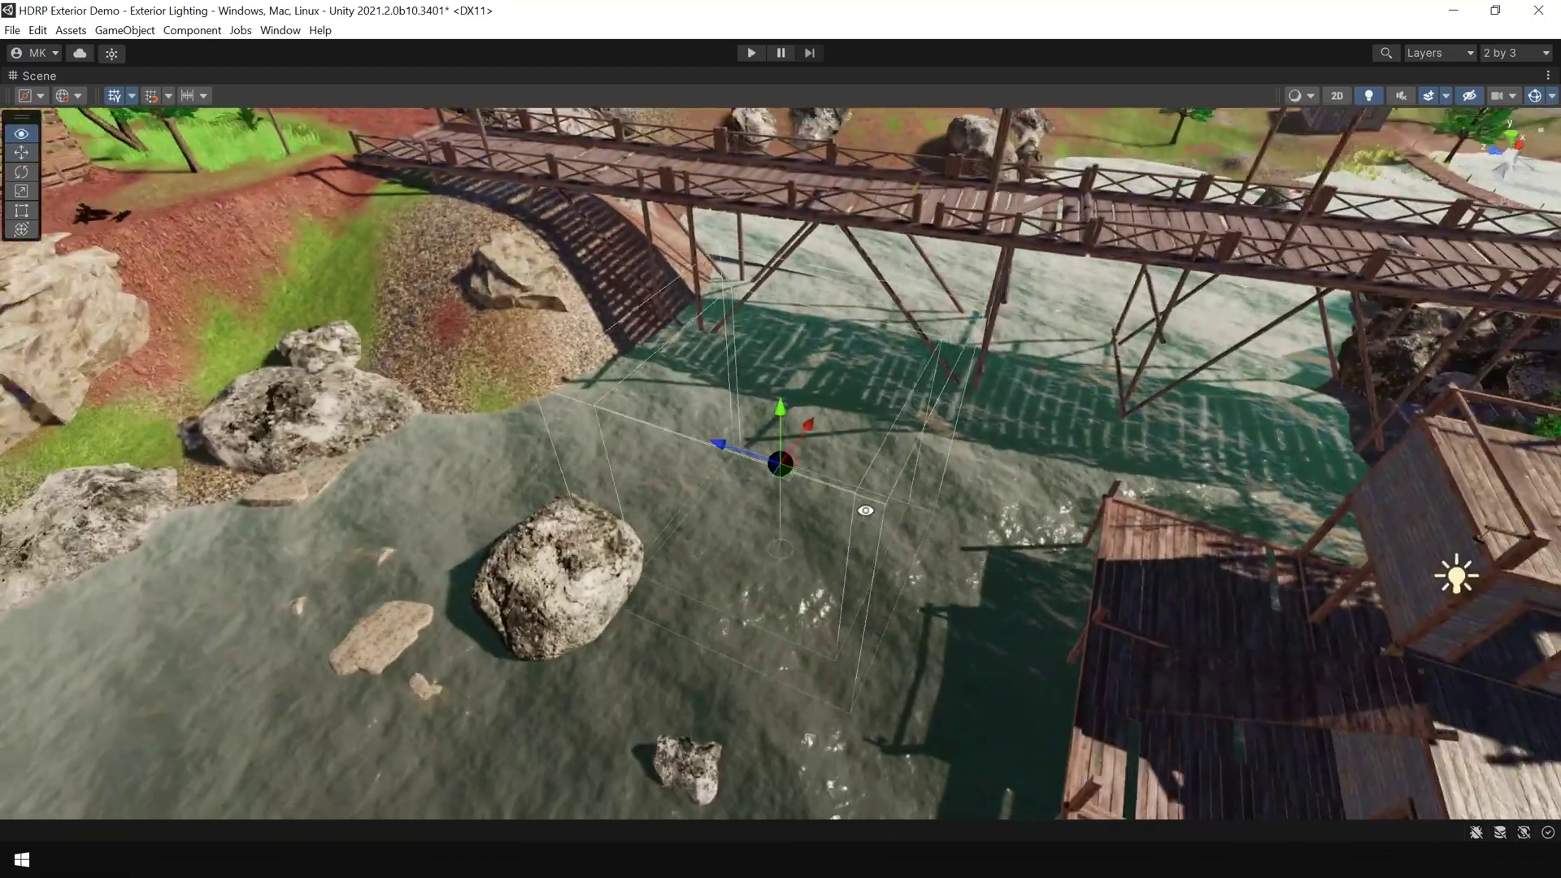
pyautogui.keyDown('alt'); pyautogui.moveTo(821, 439); pyautogui.dragTo(819, 411); pyautogui.keyUp('alt')
pyautogui.moveTo(783, 400); pyautogui.dragTo(878, 431)
# Step: Enlarge the Reflection Probe's influence box to X 188.6, Y 100.6, Z 269.5 to enclose the whole terrain
pyautogui.scroll(-10, 783, 418)
pyautogui.hotkey('shift', 'space')
pyautogui.click(1357, 429)
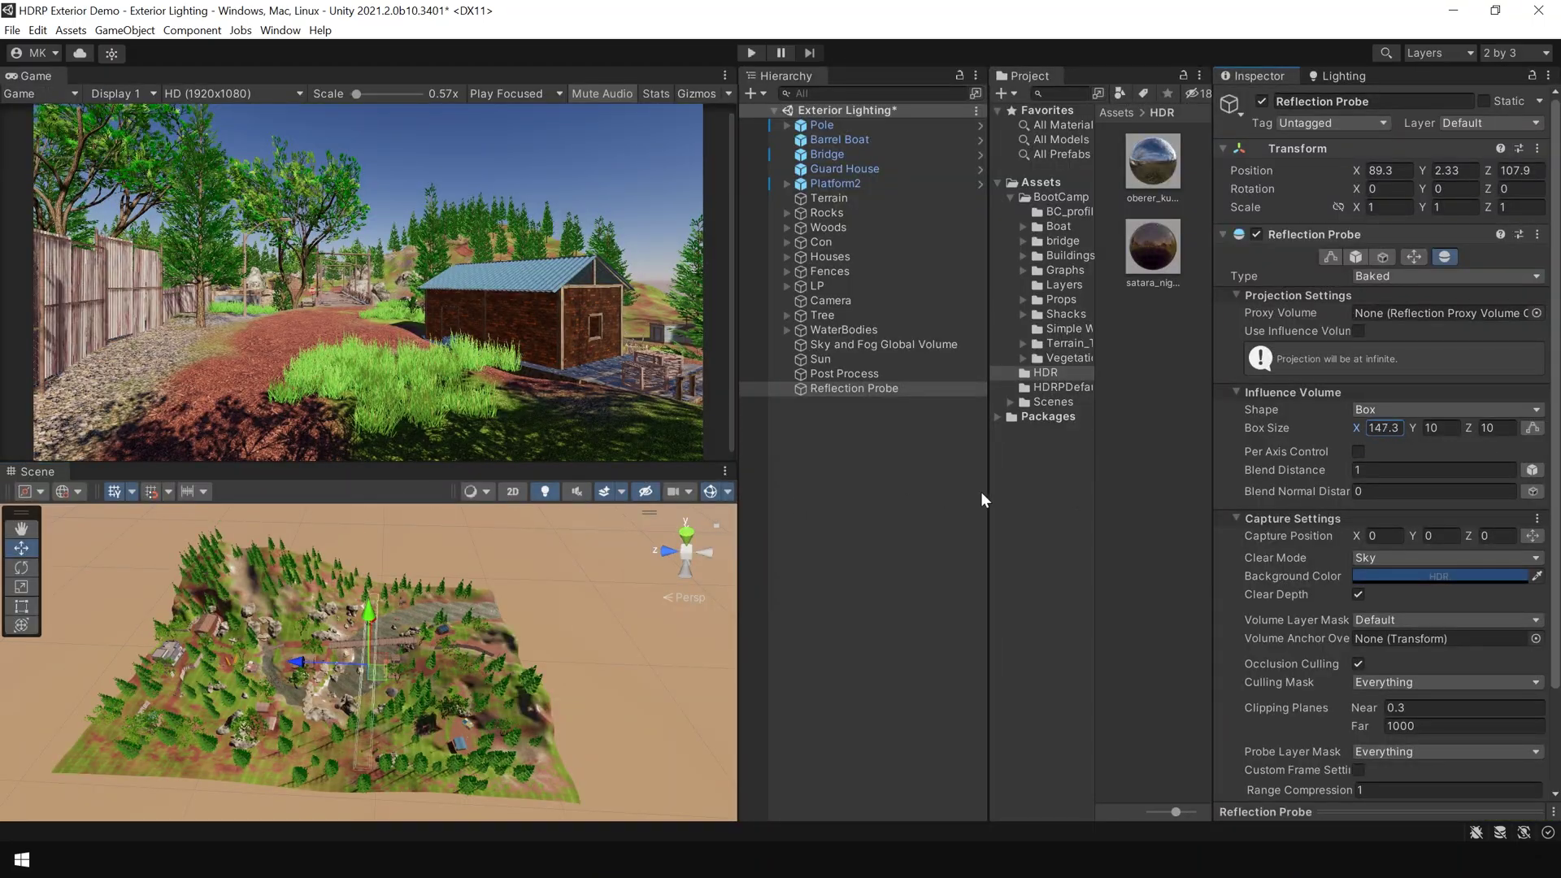
pyautogui.keyDown('alt'); pyautogui.moveTo(569, 626); pyautogui.dragTo(317, 683); pyautogui.keyUp('alt')
pyautogui.moveTo(1468, 428); pyautogui.dragTo(260, 528)
pyautogui.moveTo(1413, 428); pyautogui.dragTo(1459, 440)
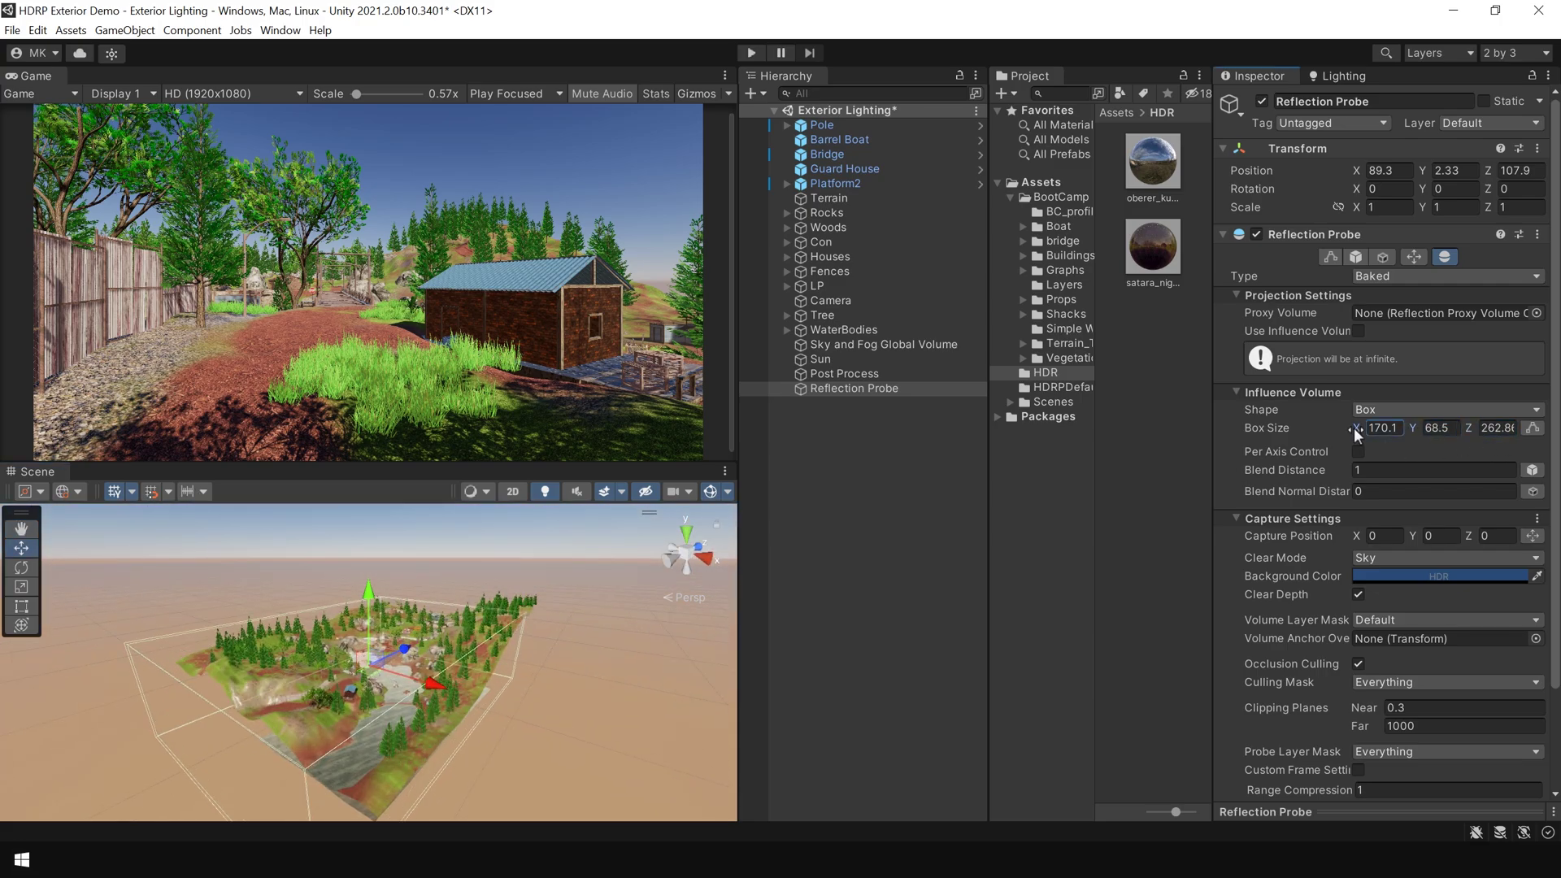
pyautogui.moveTo(1353, 427); pyautogui.dragTo(1409, 437)
pyautogui.keyDown('alt'); pyautogui.moveTo(589, 648); pyautogui.dragTo(663, 651); pyautogui.keyUp('alt')
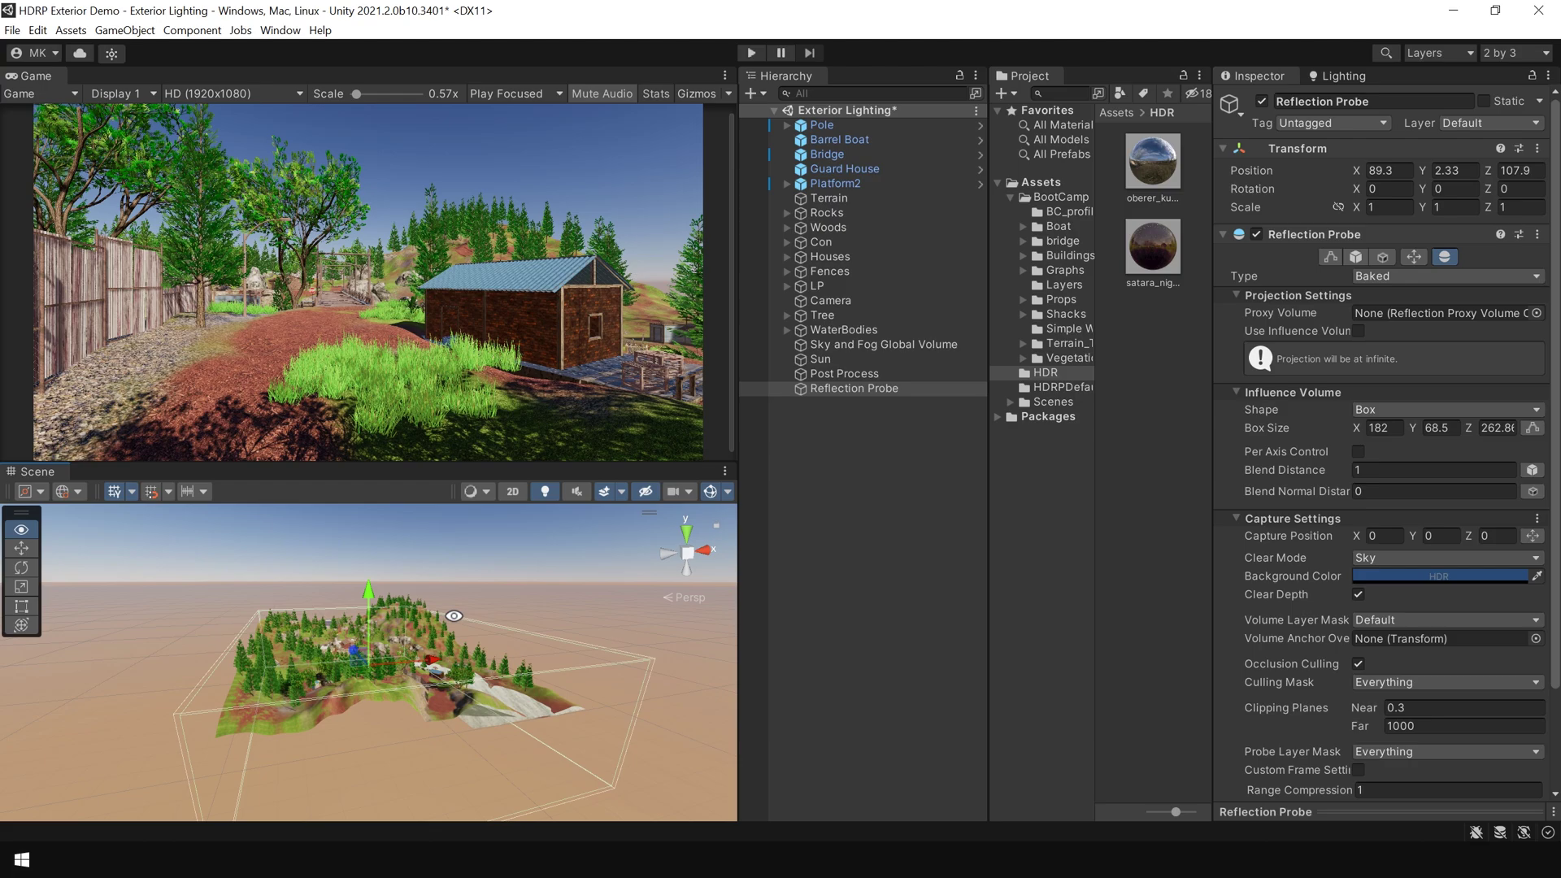
pyautogui.keyDown('alt'); pyautogui.moveTo(334, 642); pyautogui.dragTo(523, 726); pyautogui.keyUp('alt')
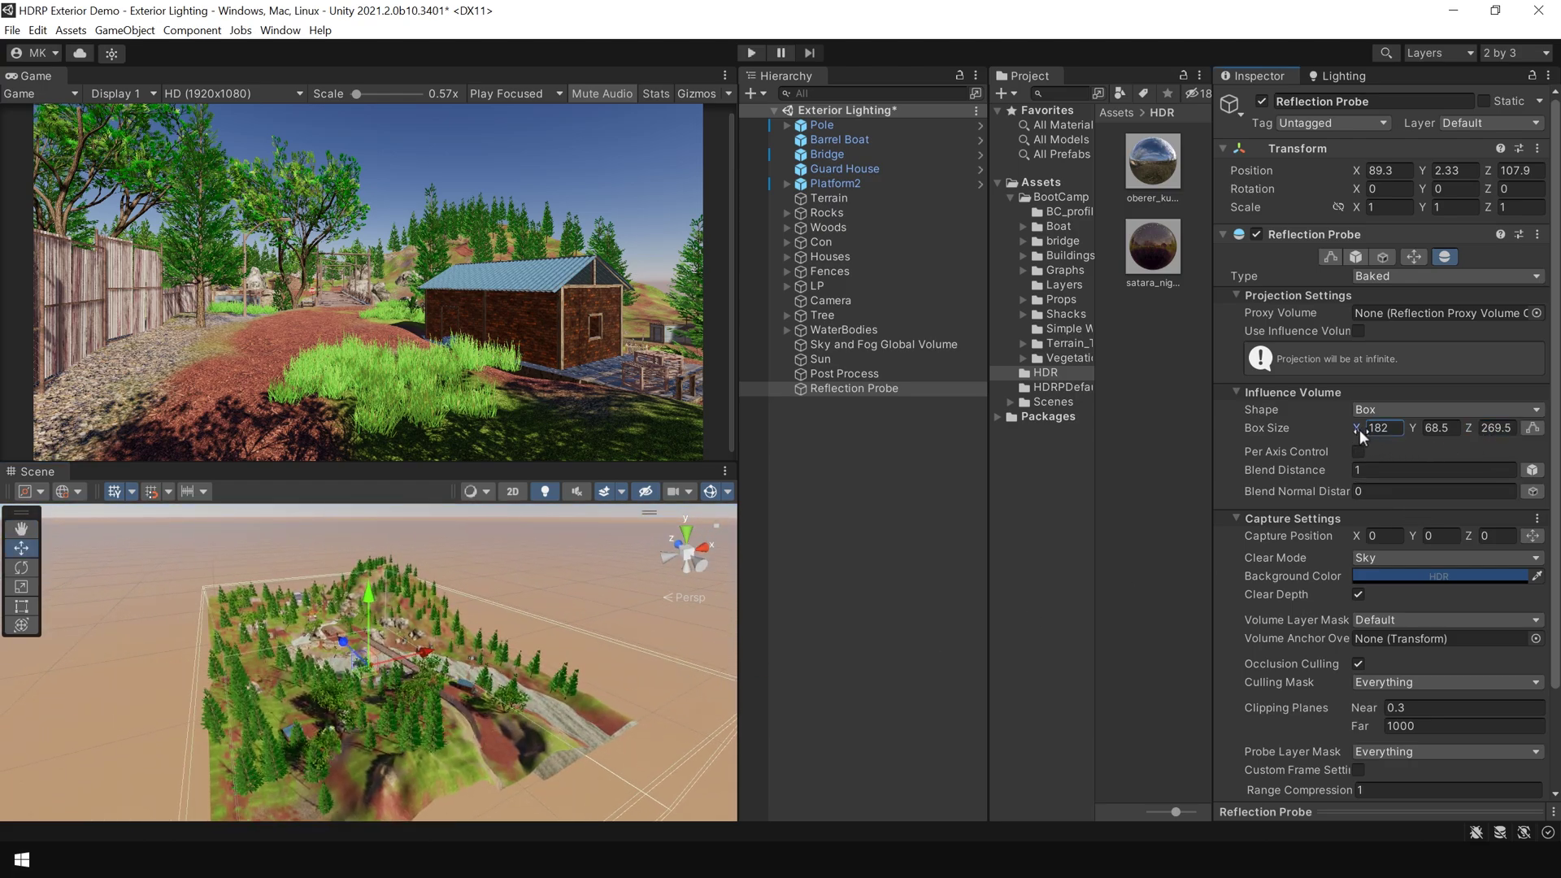
pyautogui.moveTo(1420, 426); pyautogui.dragTo(1488, 439)
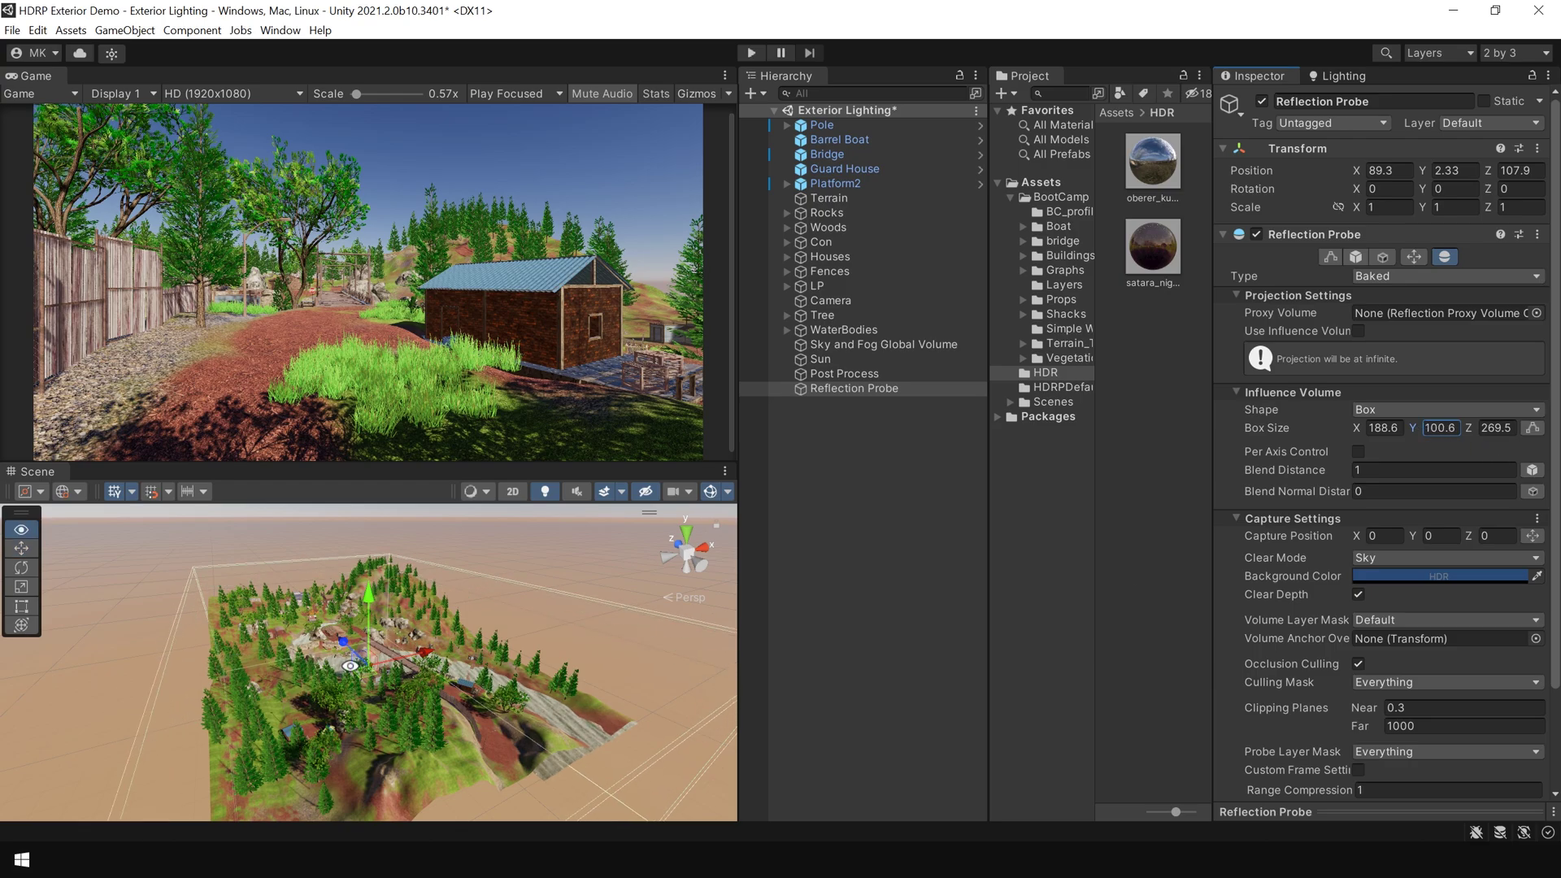
# Step: Mark the Rocks, Woods, Con, Houses, Fences and LP groups, including their children, as Reflection Probe Static
pyautogui.scroll(10, 504, 667)
pyautogui.keyDown('alt'); pyautogui.moveTo(504, 667); pyautogui.dragTo(471, 644); pyautogui.keyUp('alt')
pyautogui.moveTo(470, 644); pyautogui.dragTo(912, 557, button='middle')
pyautogui.click(895, 504)
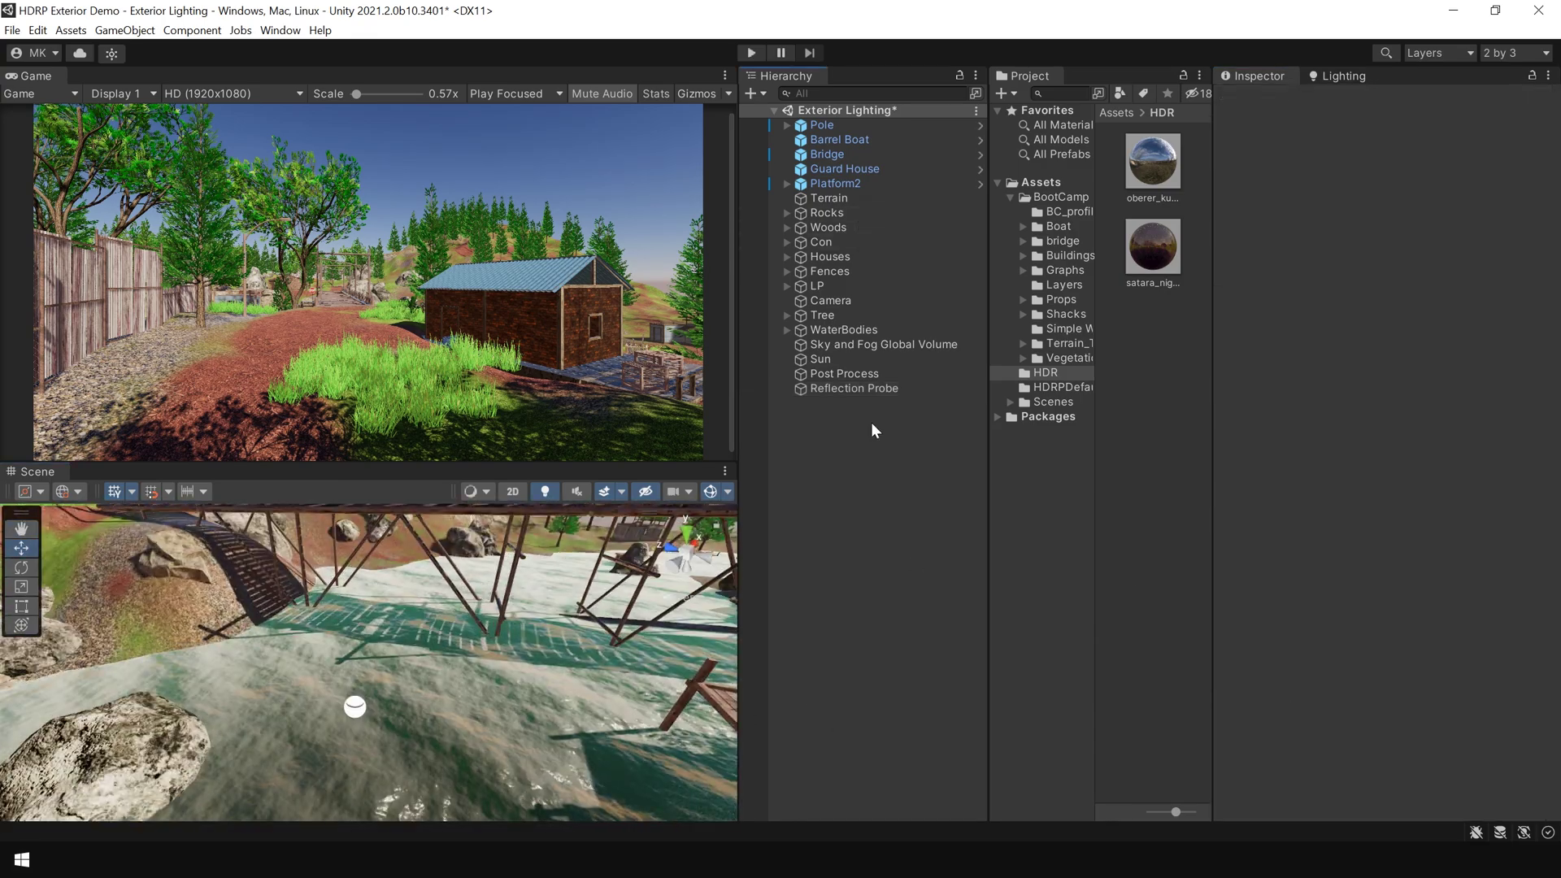
pyautogui.click(841, 213)
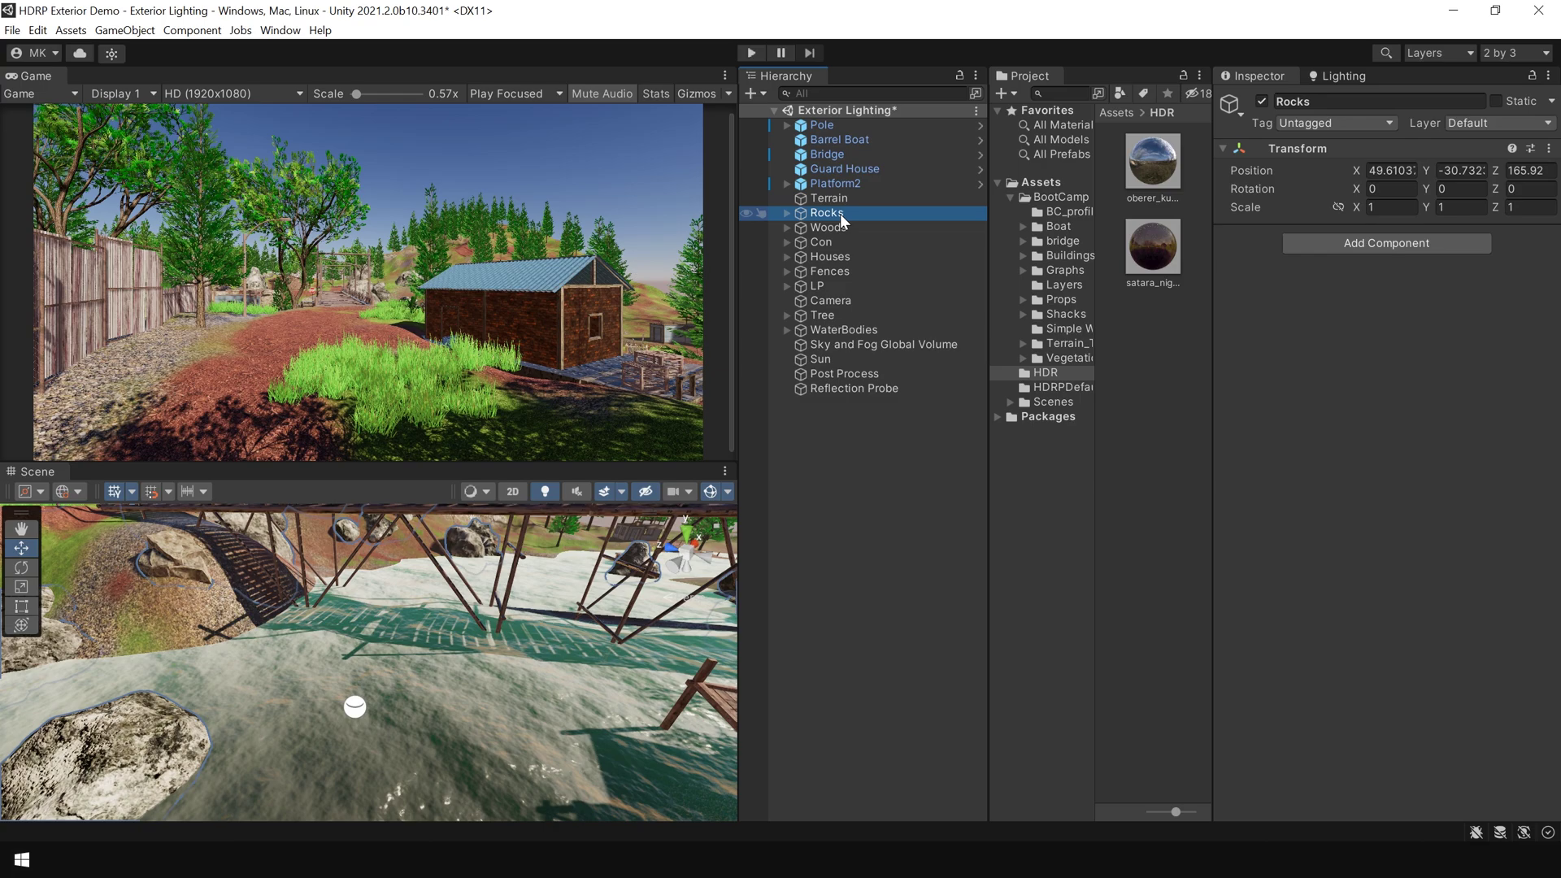
pyautogui.keyDown('shift'); pyautogui.click(850, 285); pyautogui.keyUp('shift')
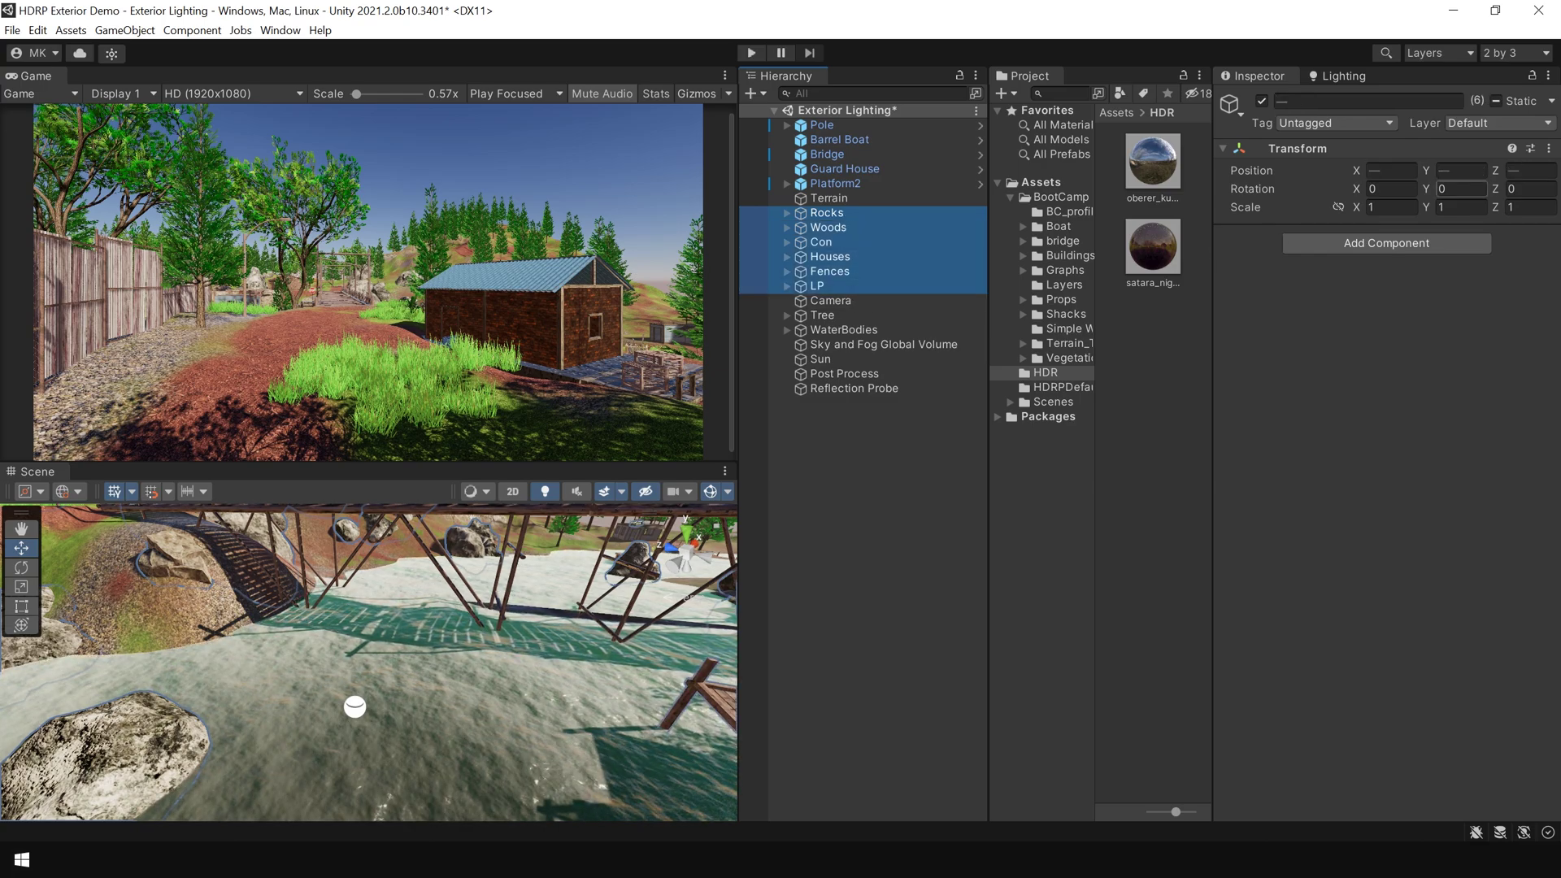
pyautogui.click(1549, 101)
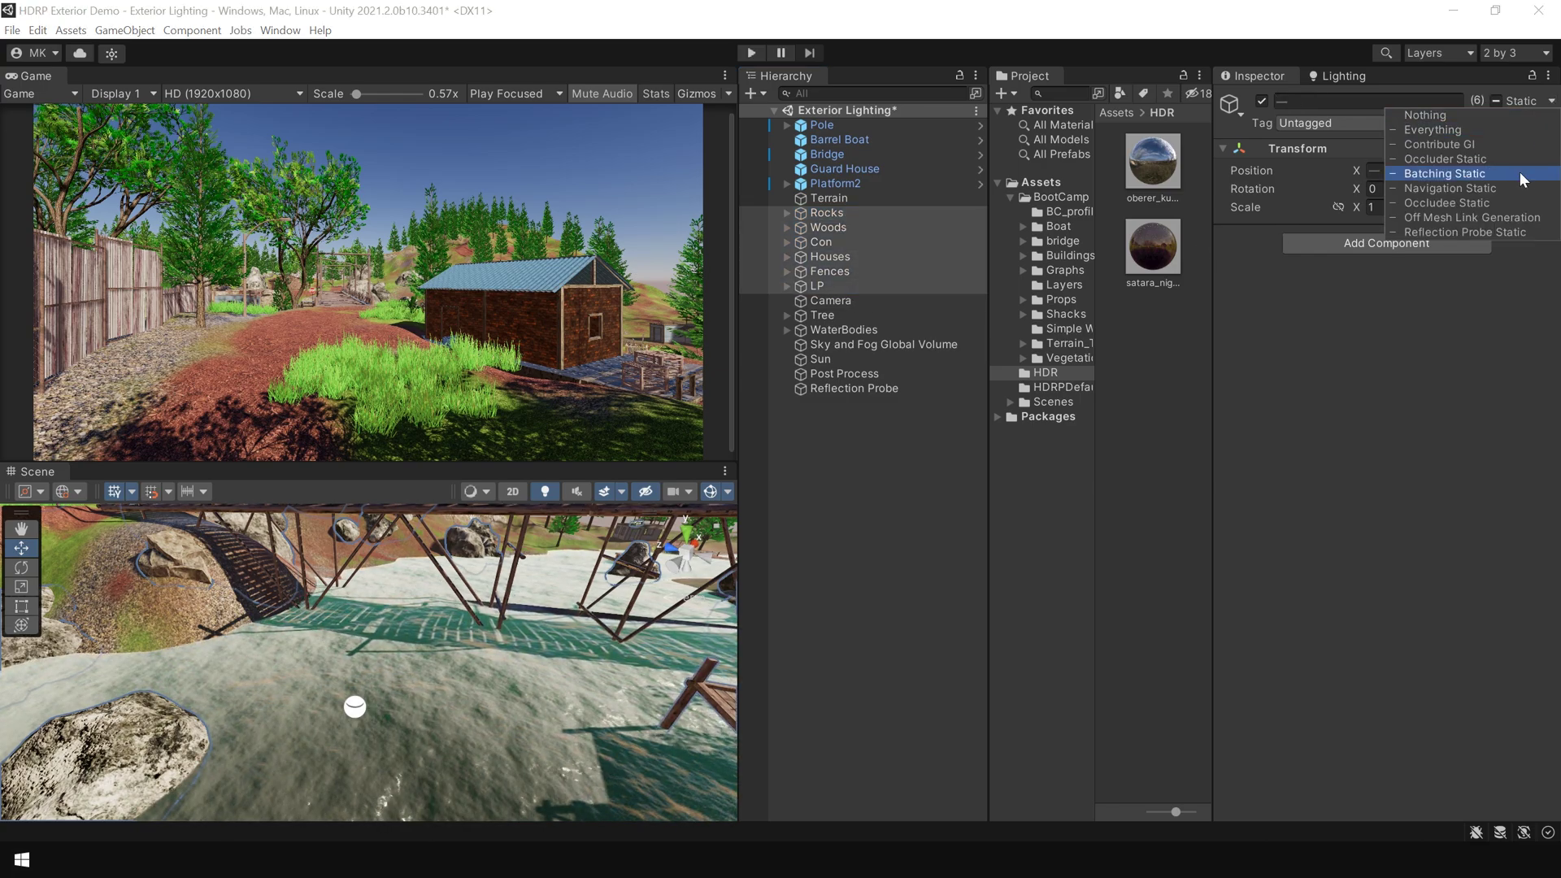
pyautogui.click(1487, 234)
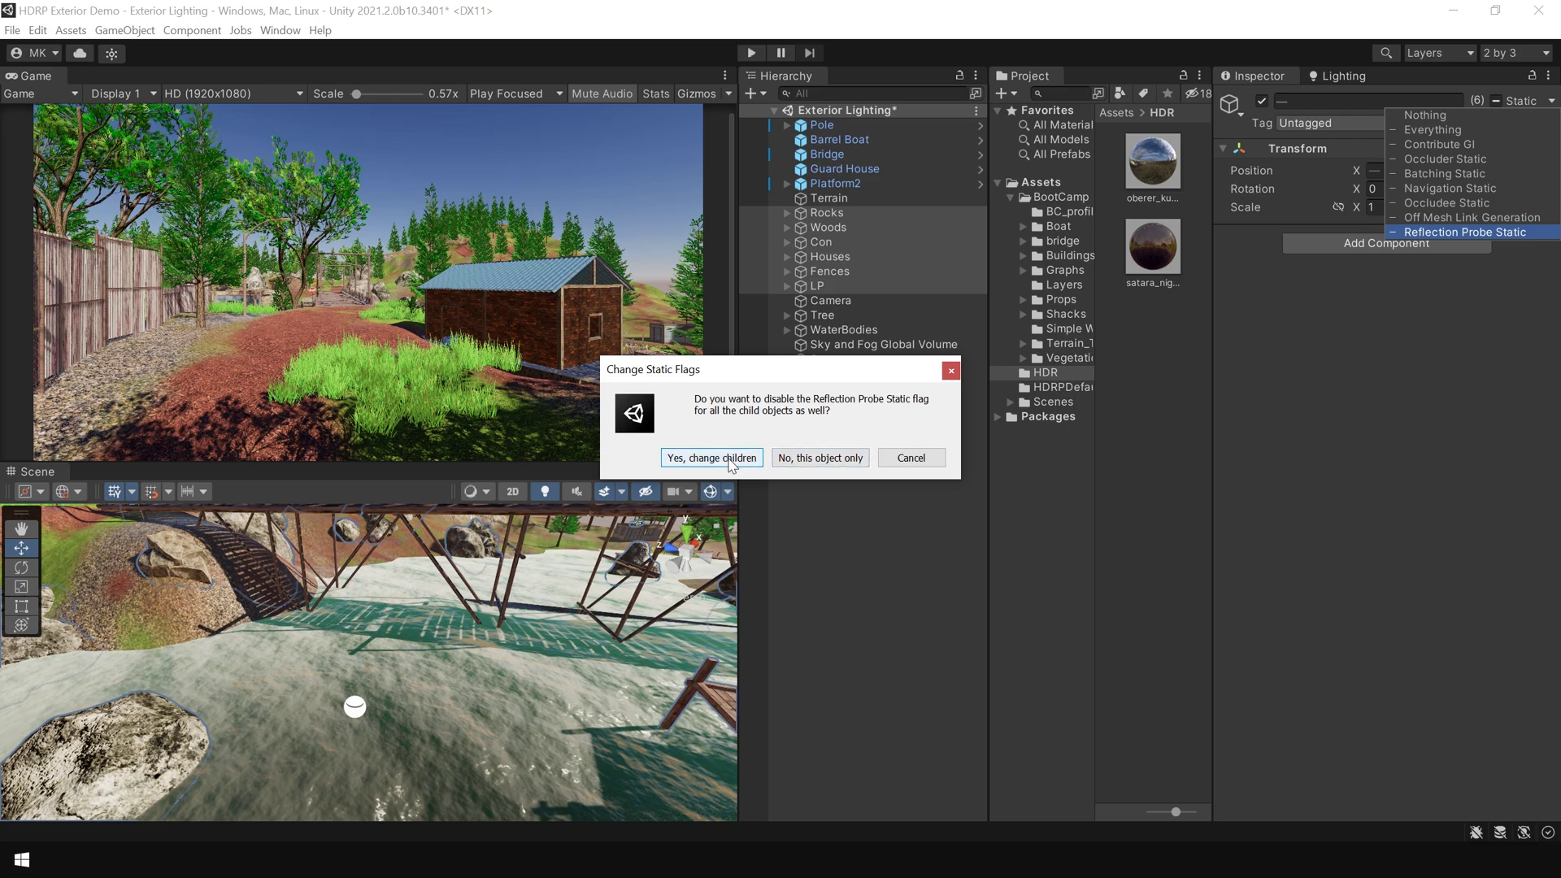
pyautogui.click(730, 461)
pyautogui.click(1550, 101)
pyautogui.click(1439, 233)
# Step: Mark Platform2, Guard House, Bridge, Barrel Boat and Pole as Reflection Probe Static, and check WaterBodies
pyautogui.click(845, 184)
pyautogui.click(1550, 100)
pyautogui.click(1447, 232)
pyautogui.click(850, 169)
pyautogui.keyDown('shift'); pyautogui.click(850, 157); pyautogui.keyUp('shift')
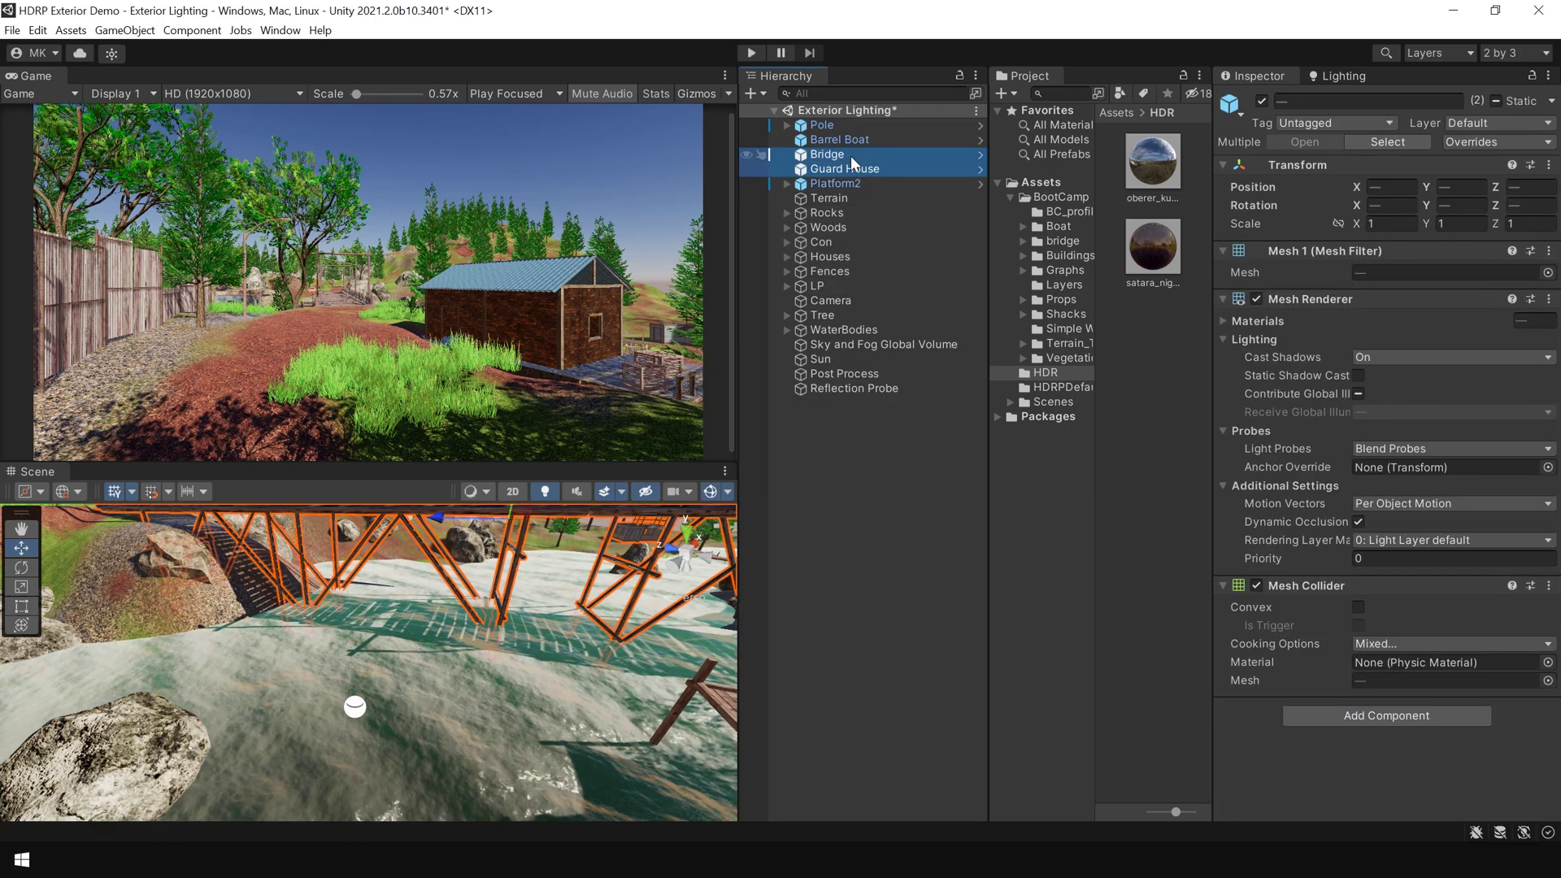
pyautogui.click(850, 156)
pyautogui.click(848, 141)
pyautogui.click(1550, 101)
pyautogui.click(837, 126)
pyautogui.click(849, 329)
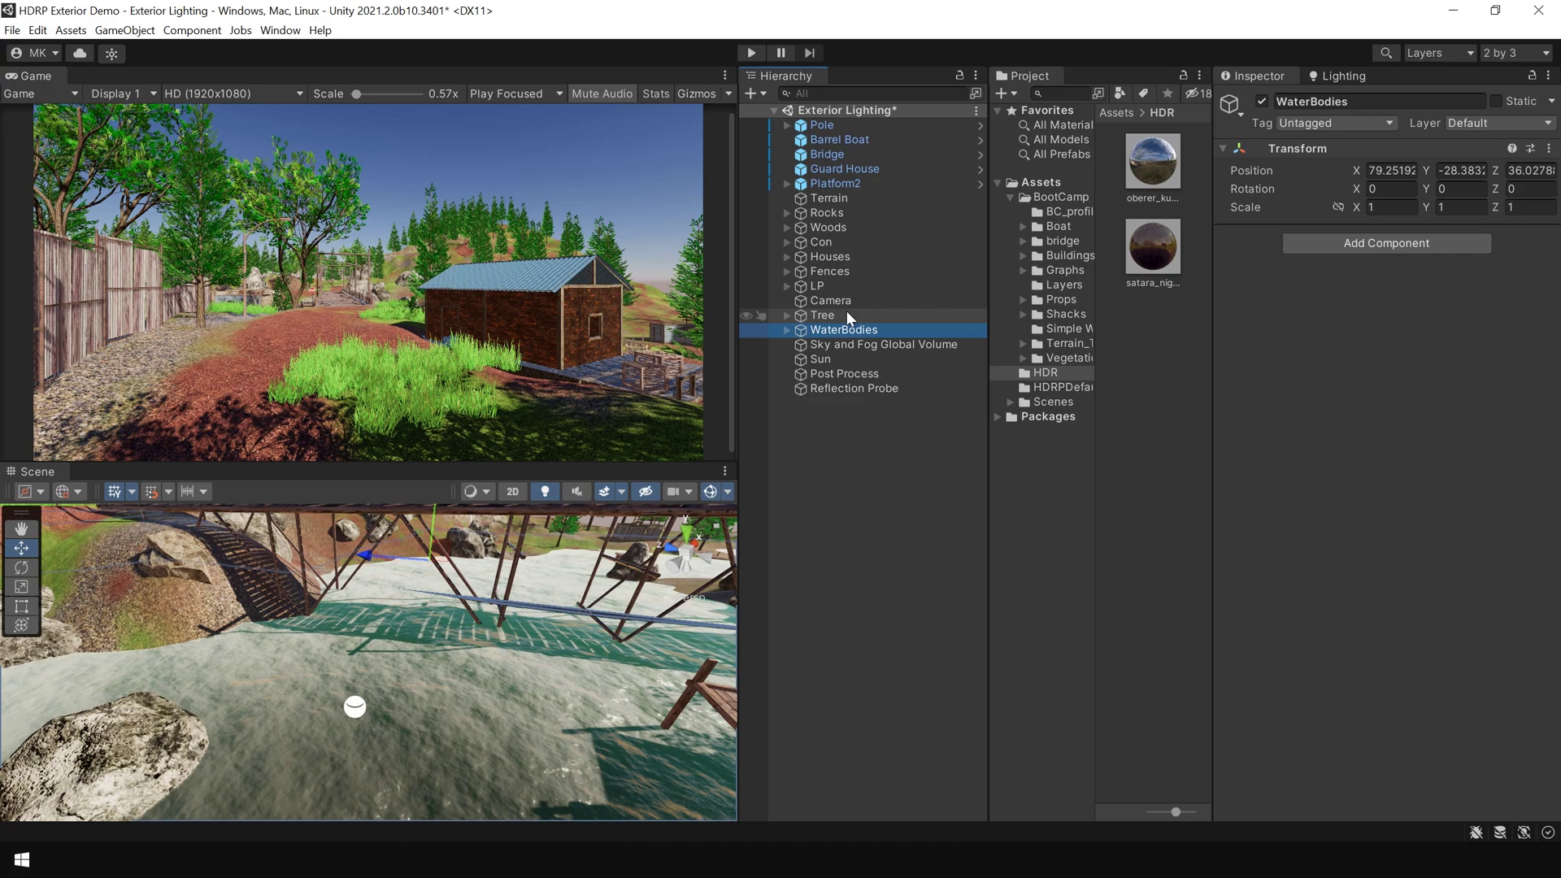
pyautogui.click(857, 463)
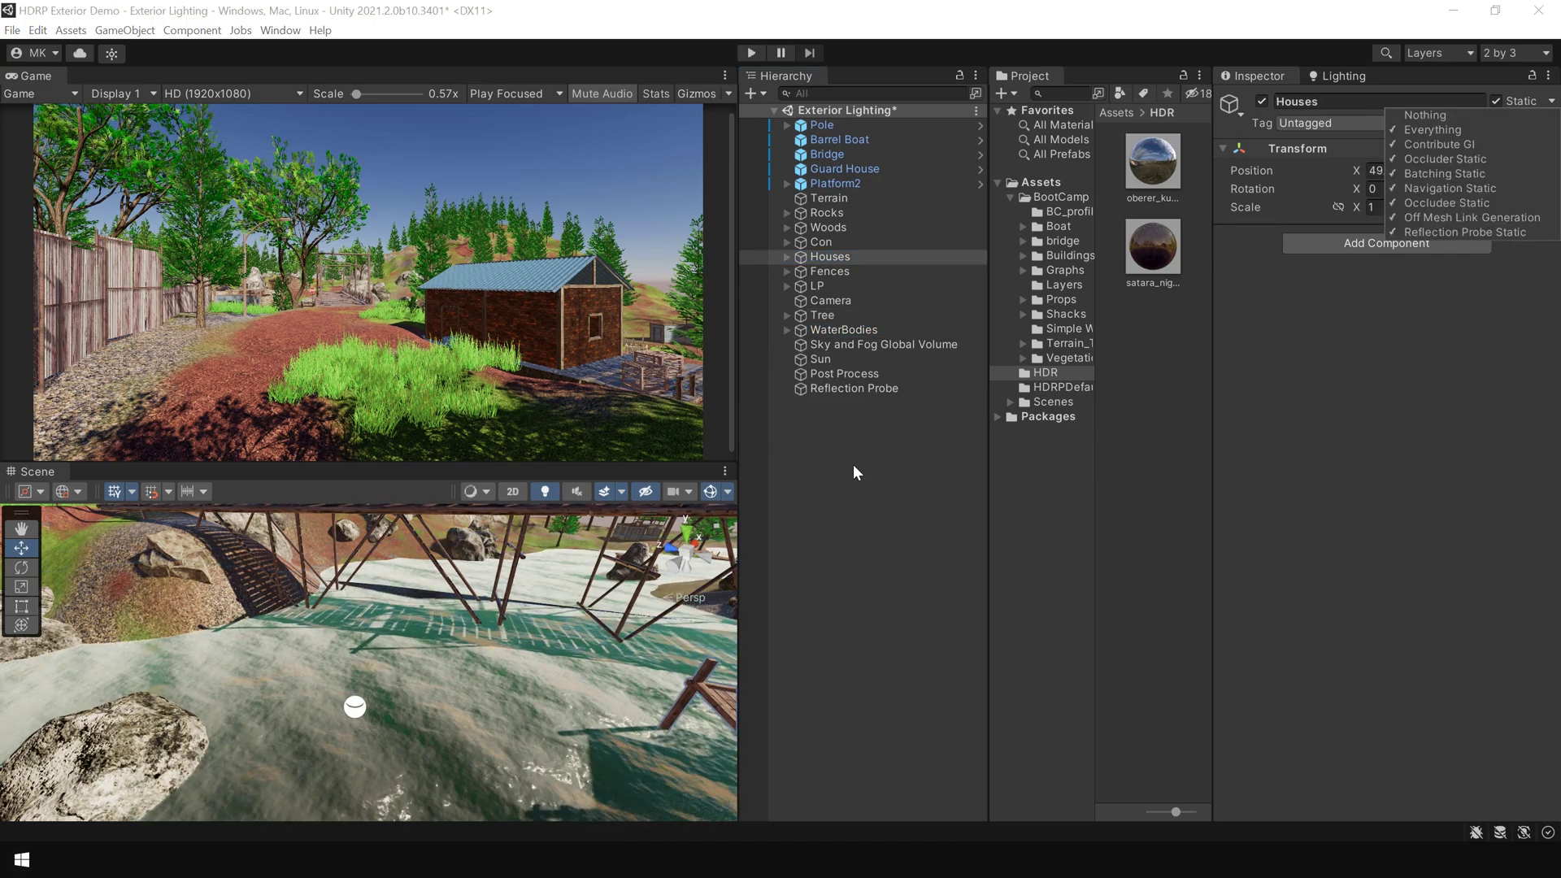
# Step: Bake the Reflection Probe and toggle its component to compare the lighting with and without it
pyautogui.click(874, 388)
pyautogui.scroll(-3, 1382, 472)
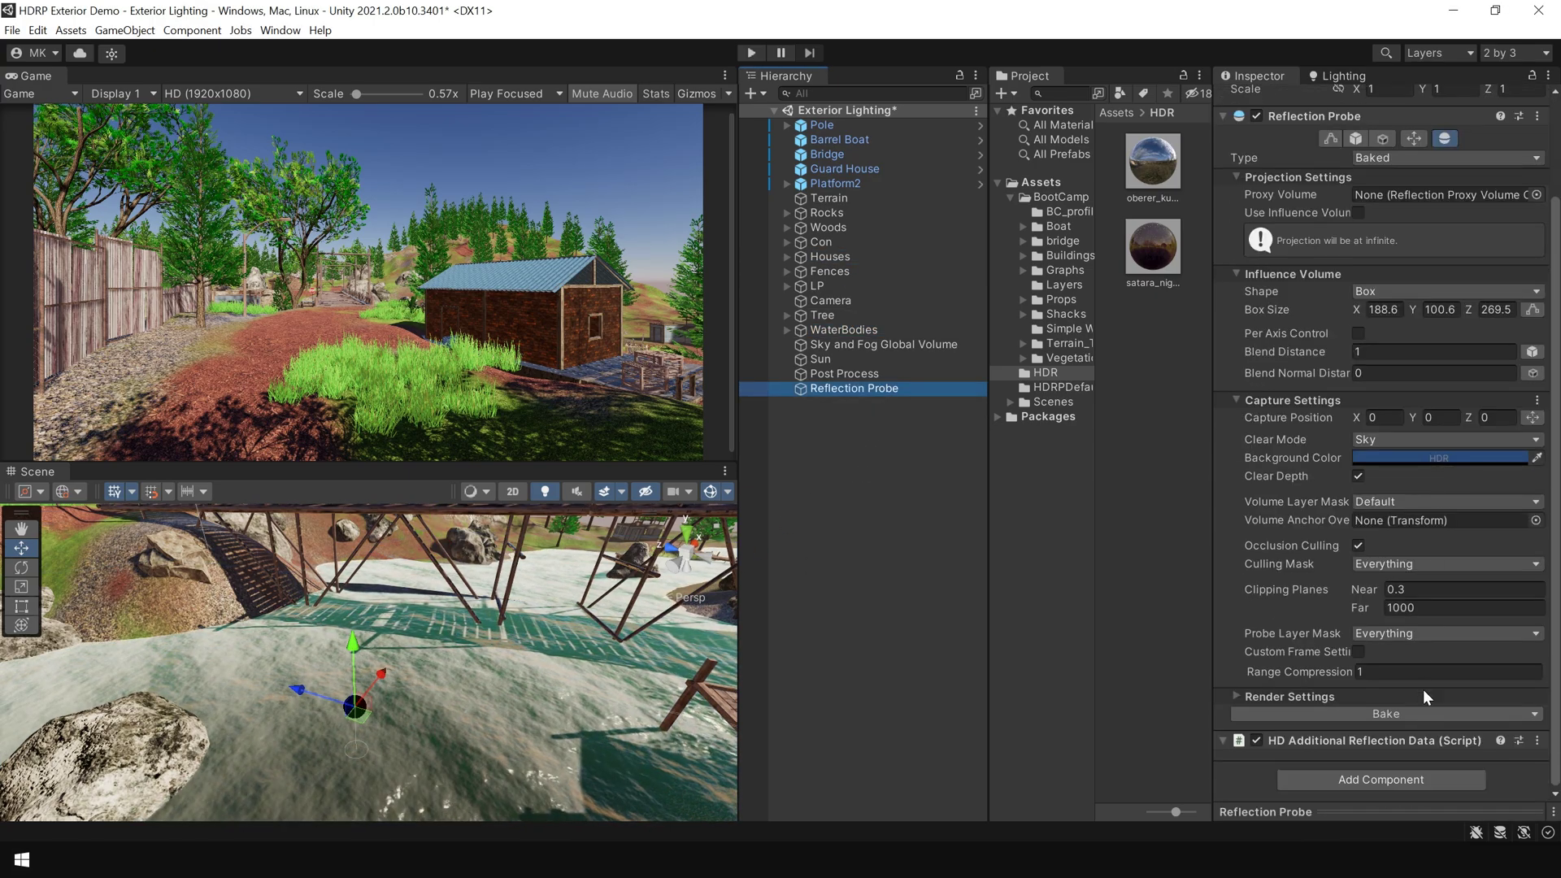
pyautogui.click(1412, 718)
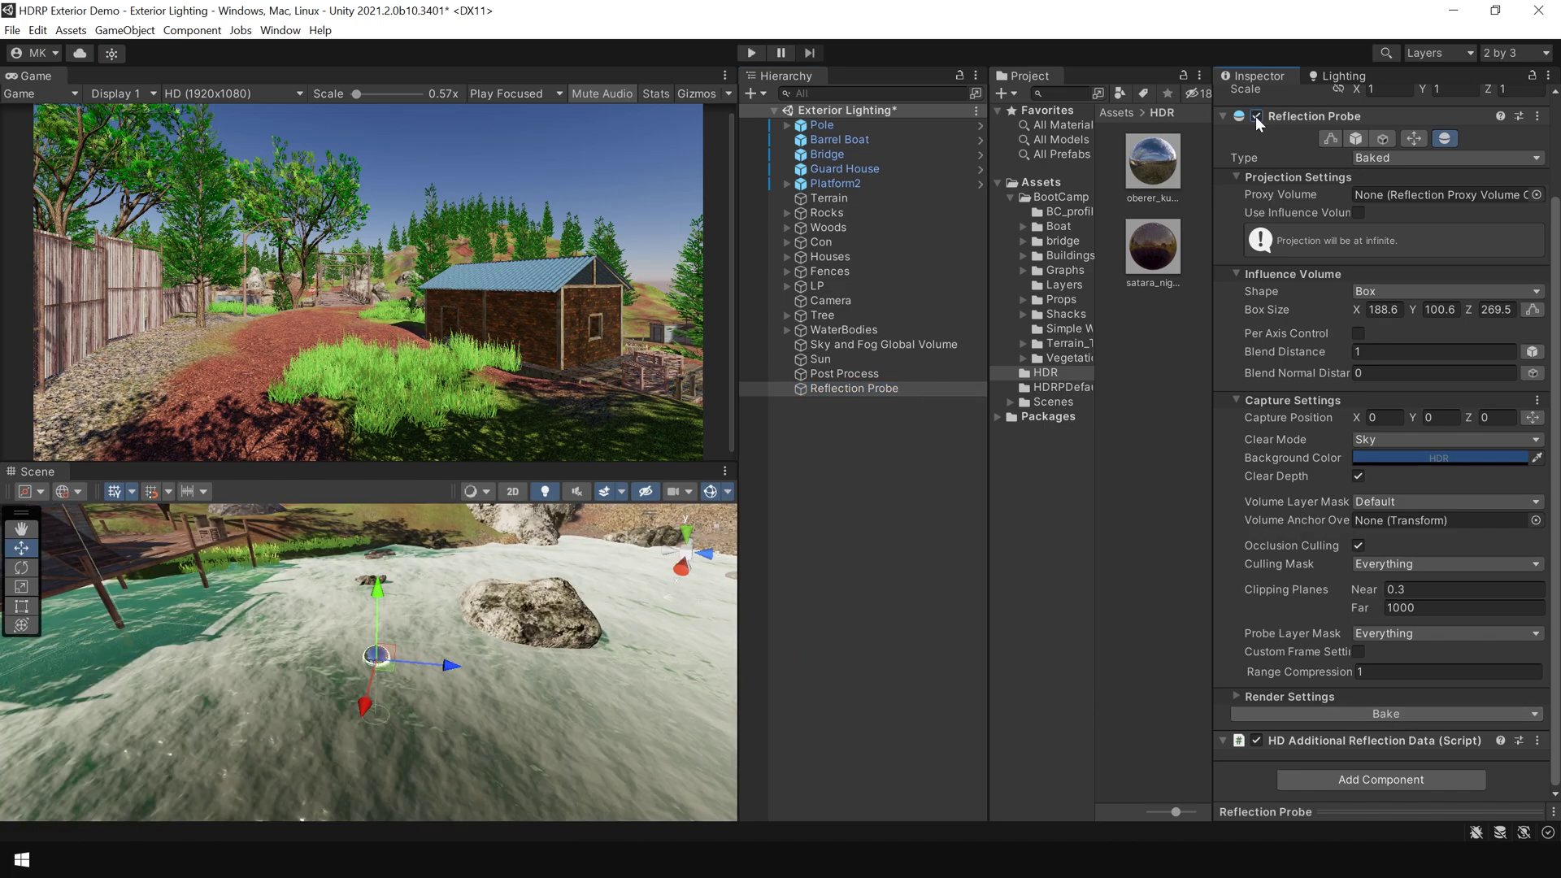
pyautogui.click(1255, 115)
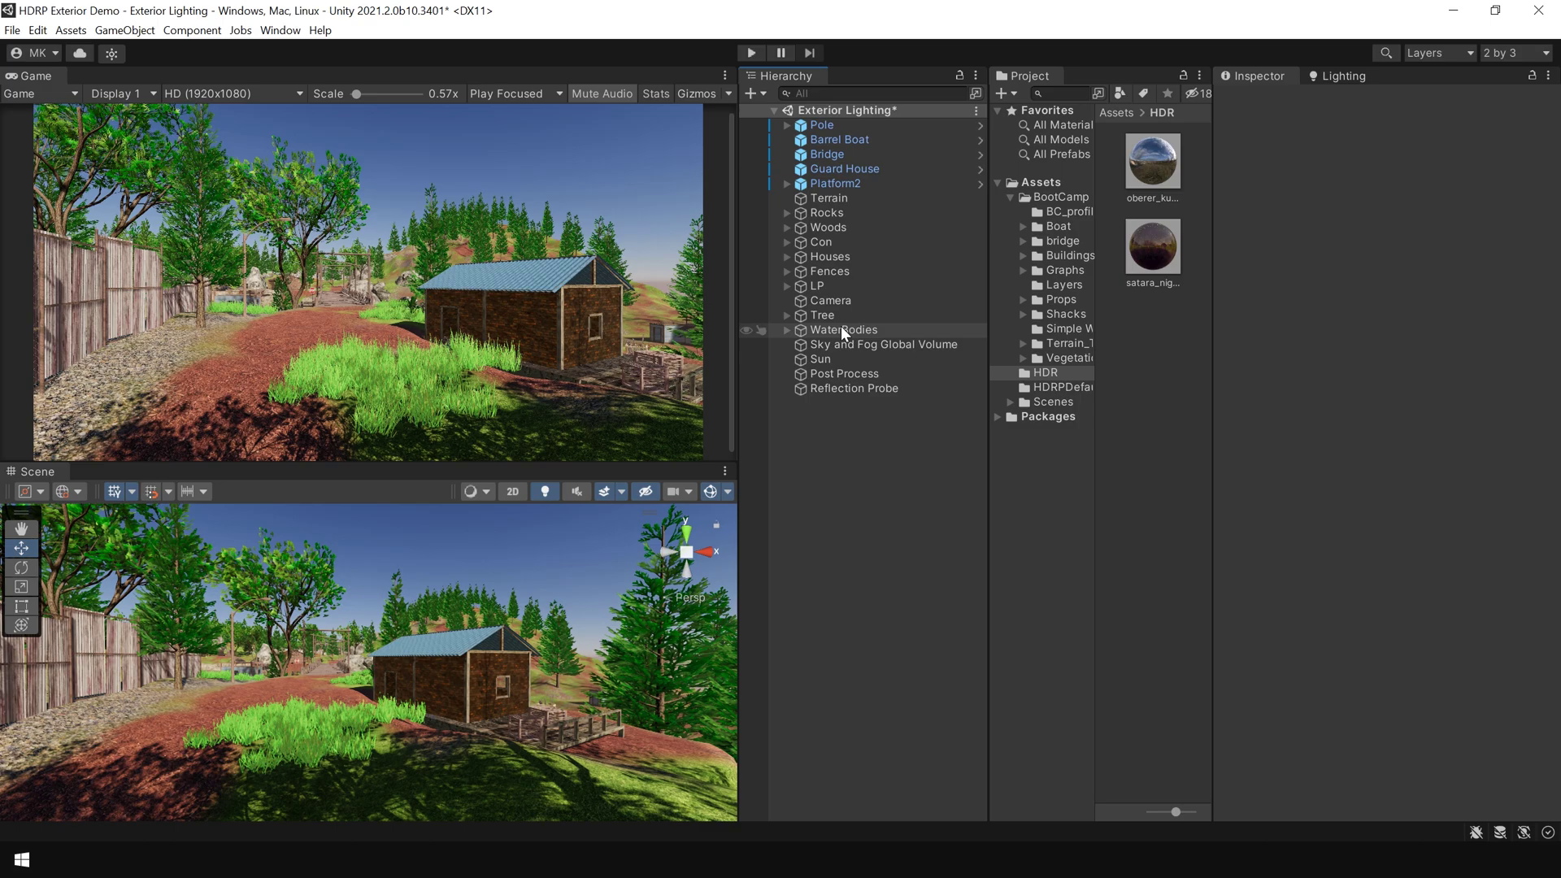
# Step: Locate the source prefab of the grass tree used by the Terrain's Paint Trees tool
pyautogui.click(837, 199)
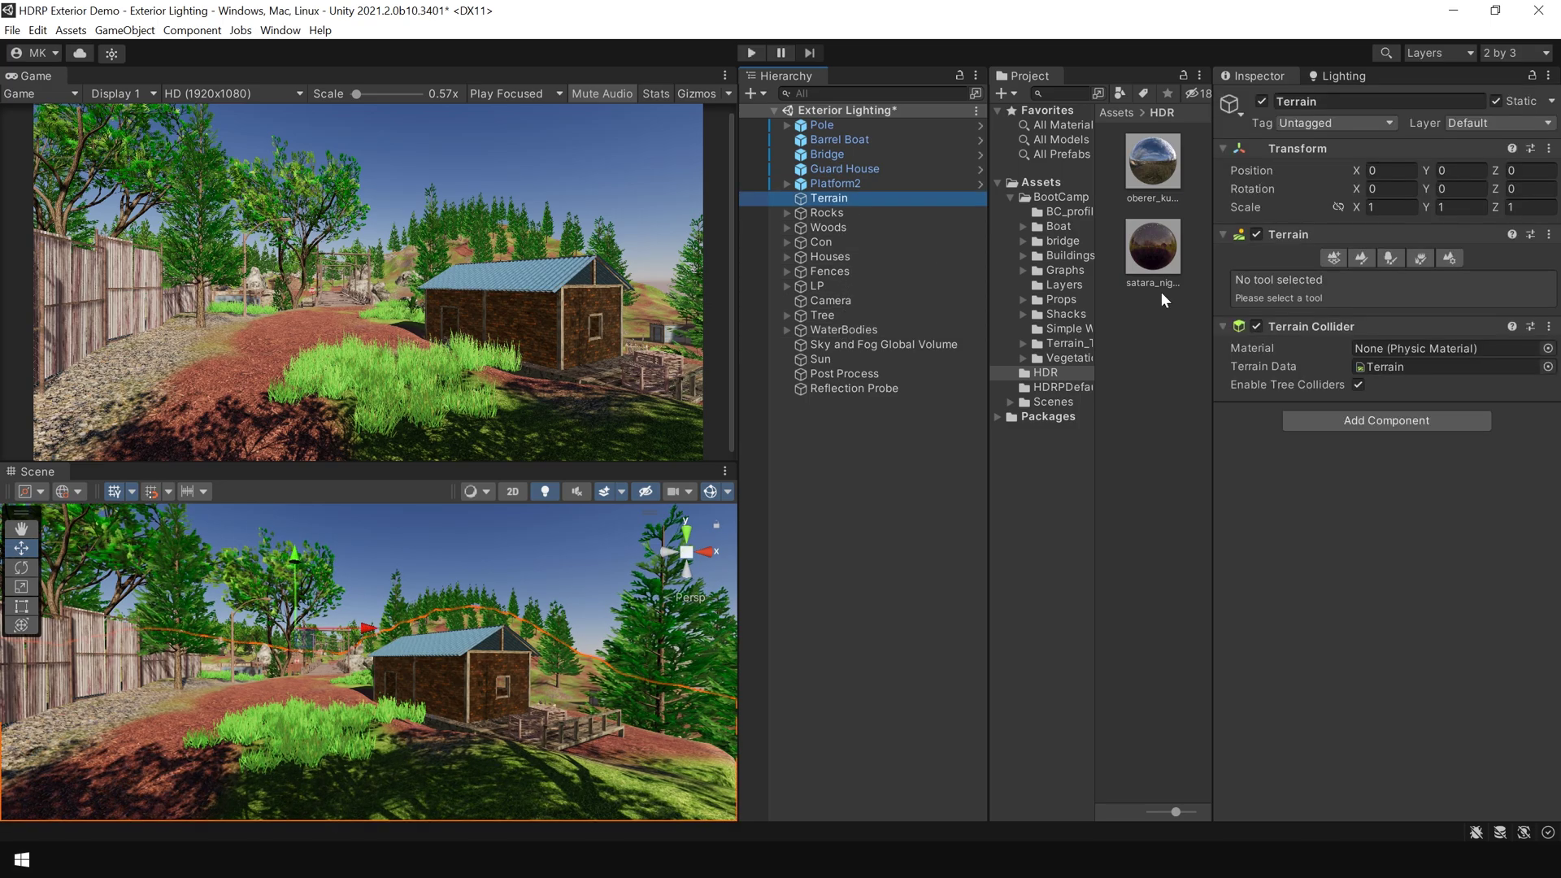
pyautogui.click(1388, 260)
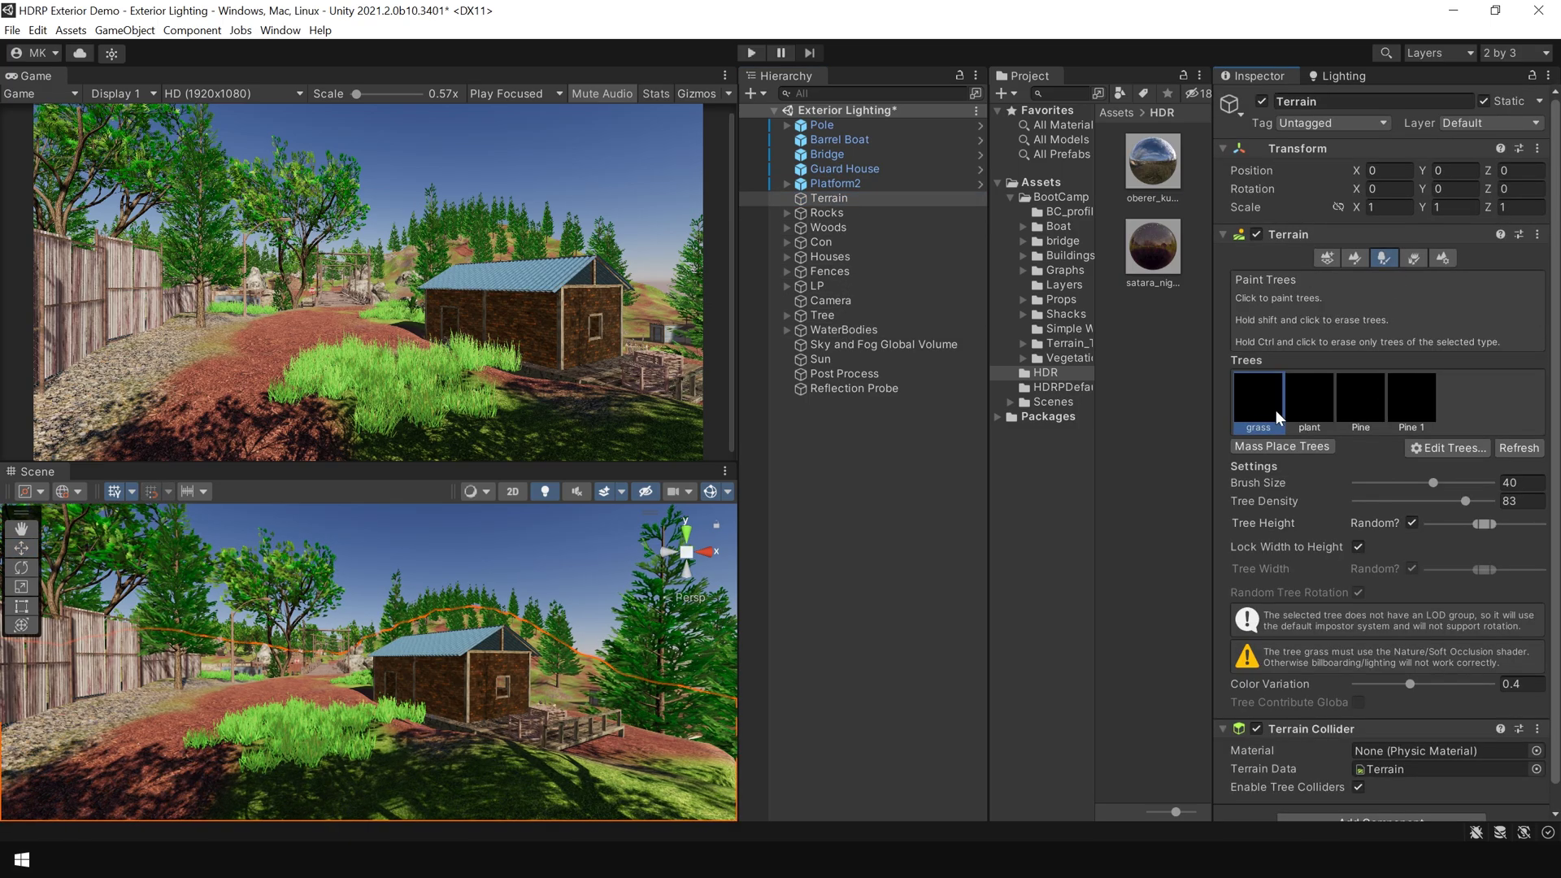
pyautogui.click(1439, 447)
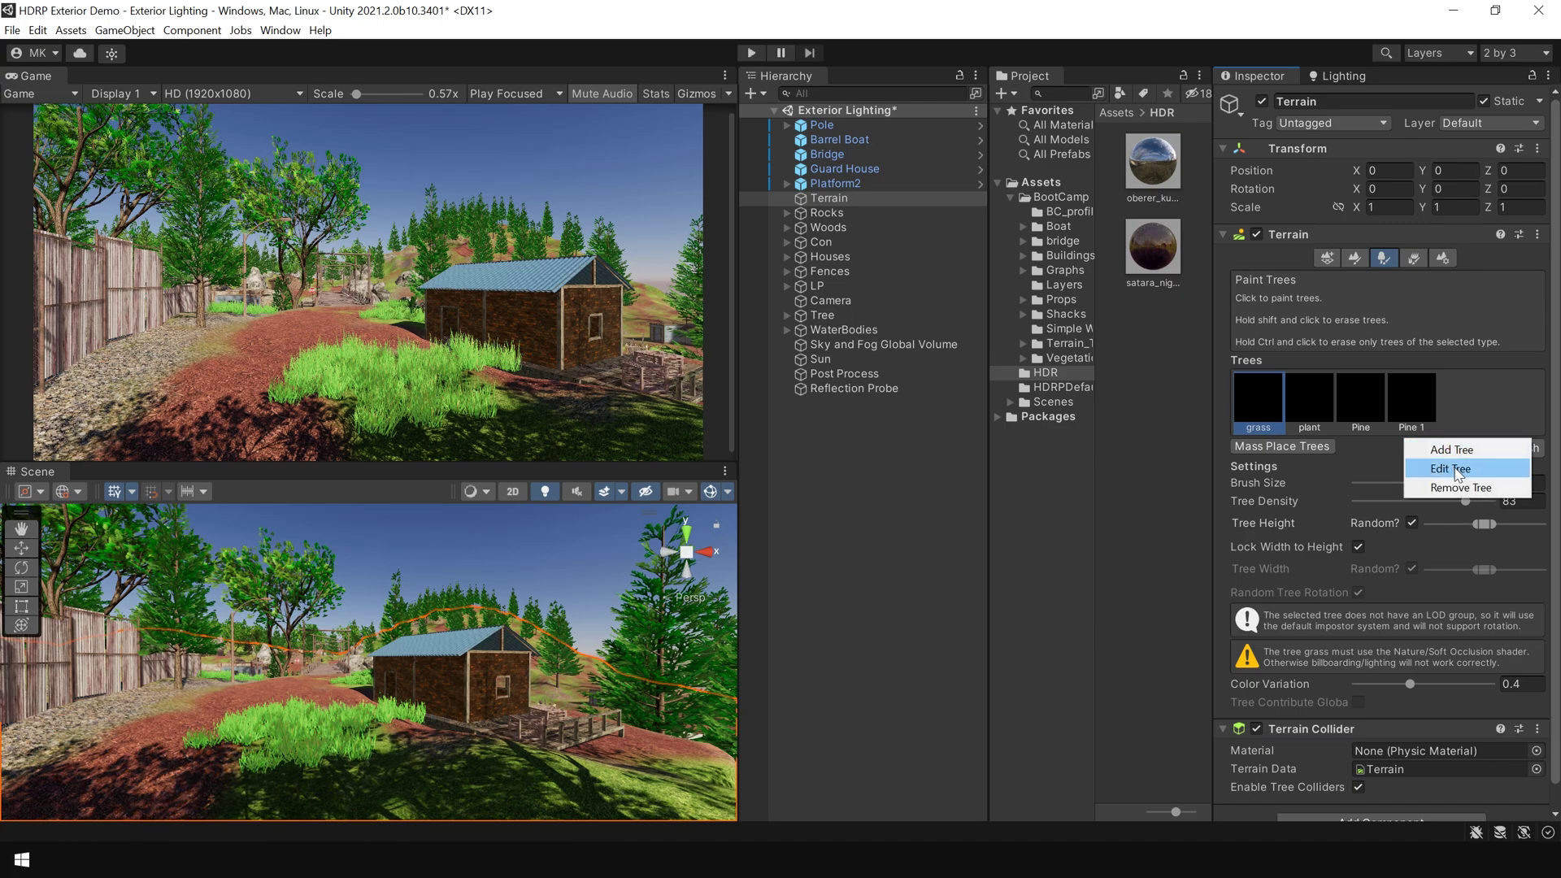
pyautogui.click(1450, 468)
pyautogui.click(733, 275)
pyautogui.click(870, 233)
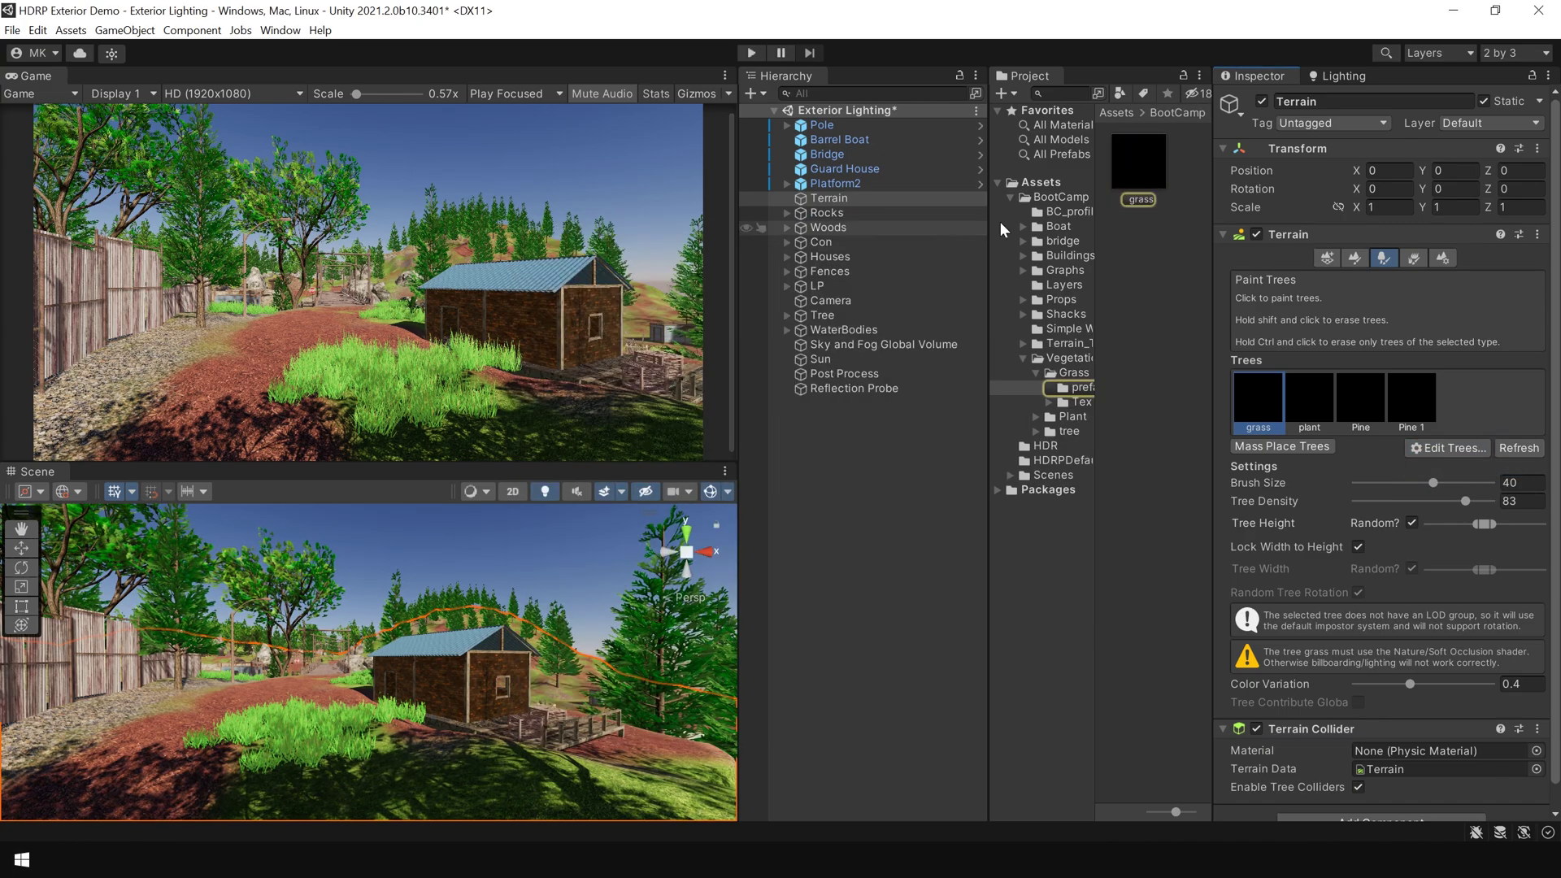
# Step: Open the grass prefab's Grass material and register its Tess diffusion profile in the HDRP Global Settings
pyautogui.click(1139, 167)
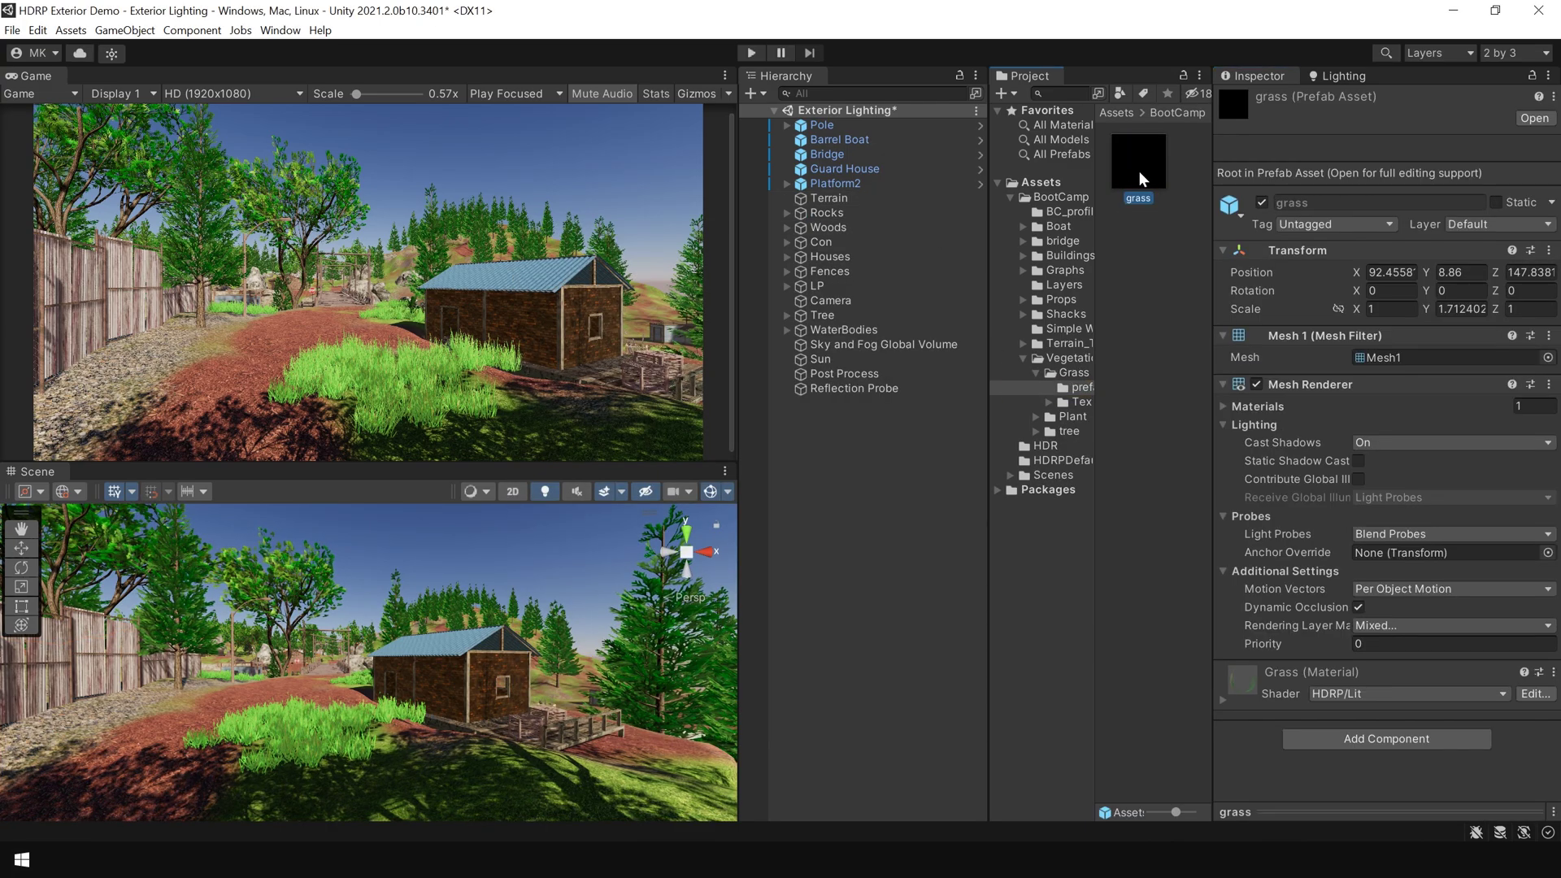
pyautogui.click(1225, 406)
pyautogui.click(1377, 429)
pyautogui.doubleClick(1411, 428)
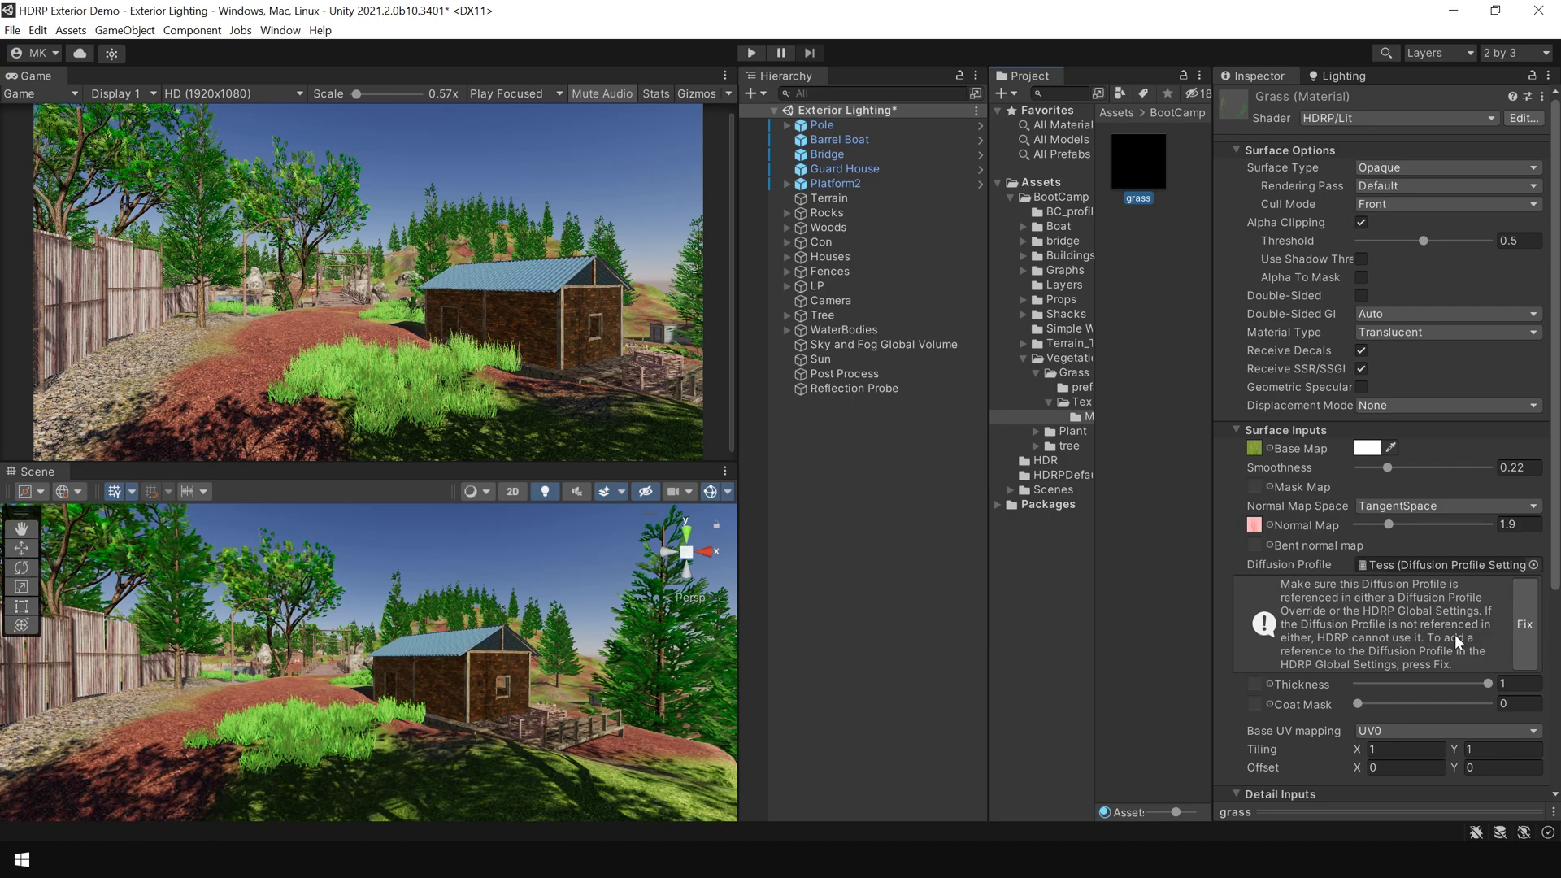
pyautogui.click(1525, 624)
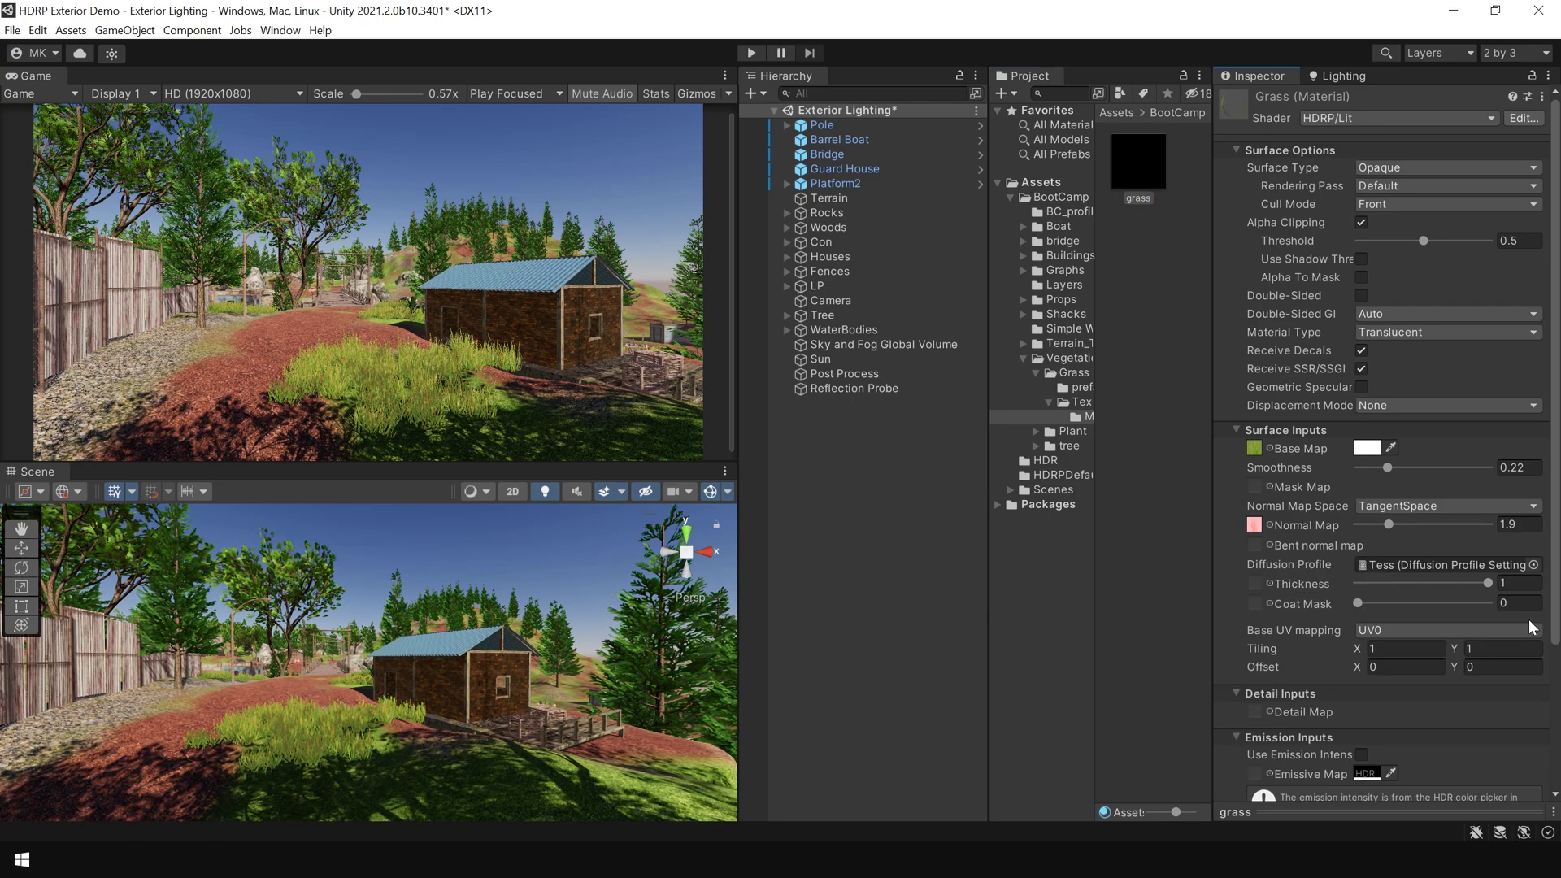
# Step: Darken the Grass material's Base Map colour from white to a light grey
pyautogui.press('w')
pyautogui.moveTo(400, 676); pyautogui.dragTo(383, 728, button='right')
pyautogui.click(1369, 449)
pyautogui.moveTo(1408, 502); pyautogui.dragTo(1362, 524)
pyautogui.click(1544, 388)
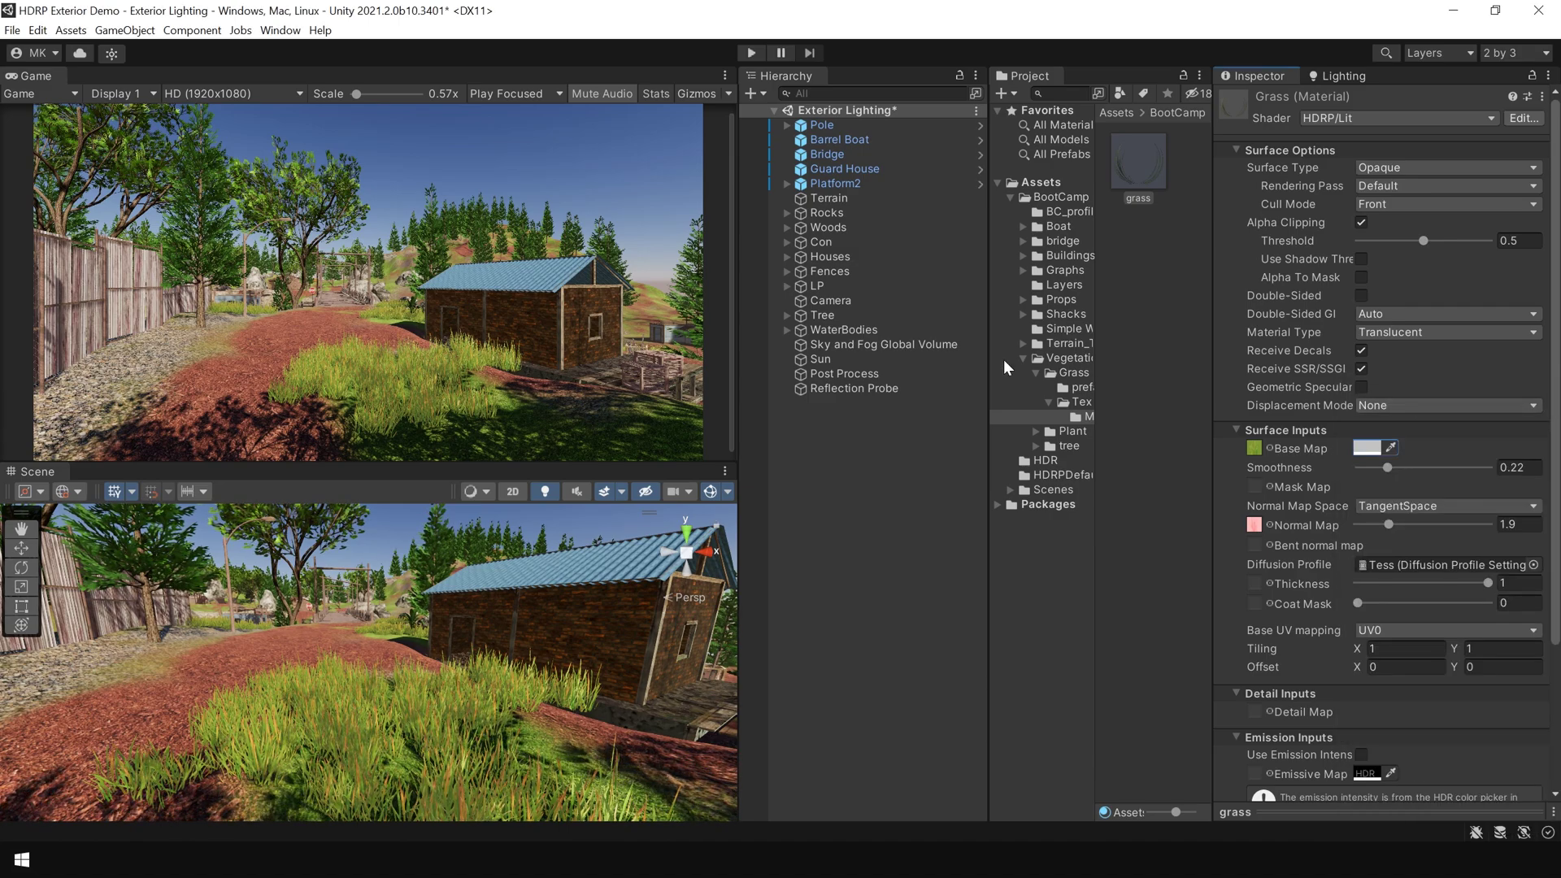
# Step: Examine the terrain grass, the house and the surrounding trees in the maximized Scene view
pyautogui.click(841, 201)
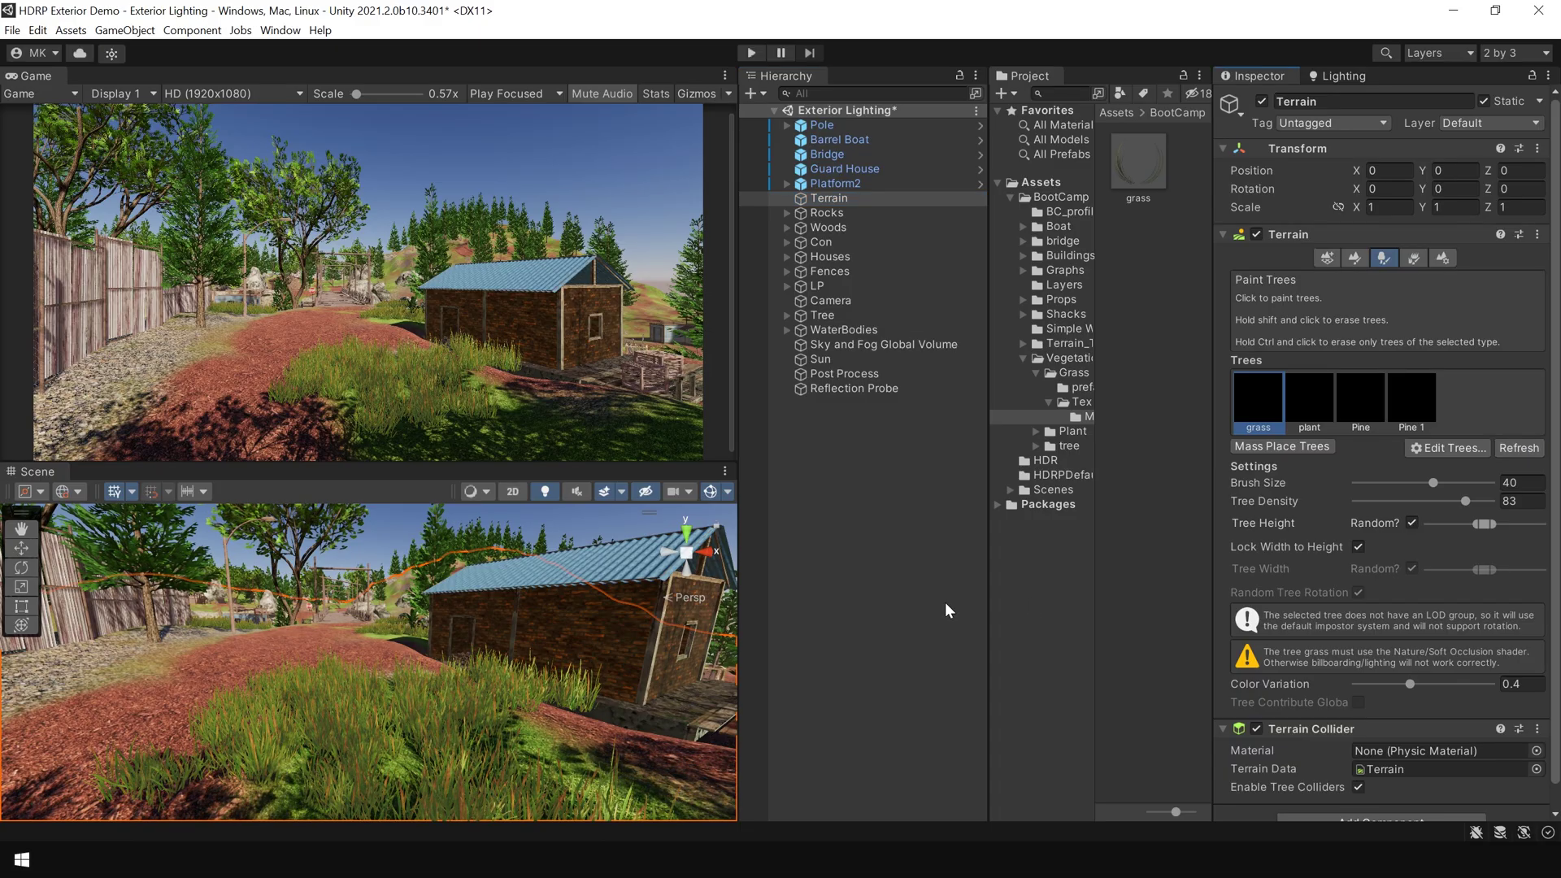
pyautogui.click(836, 603)
pyautogui.hotkey('shift', 'space')
pyautogui.moveTo(768, 622); pyautogui.dragTo(740, 644, button='right')
pyautogui.keyDown('alt'); pyautogui.moveTo(740, 642); pyautogui.dragTo(895, 603); pyautogui.keyUp('alt')
pyautogui.moveTo(896, 603); pyautogui.dragTo(1064, 617, button='right')
pyautogui.keyDown('alt'); pyautogui.moveTo(1064, 618); pyautogui.dragTo(1173, 514); pyautogui.keyUp('alt')
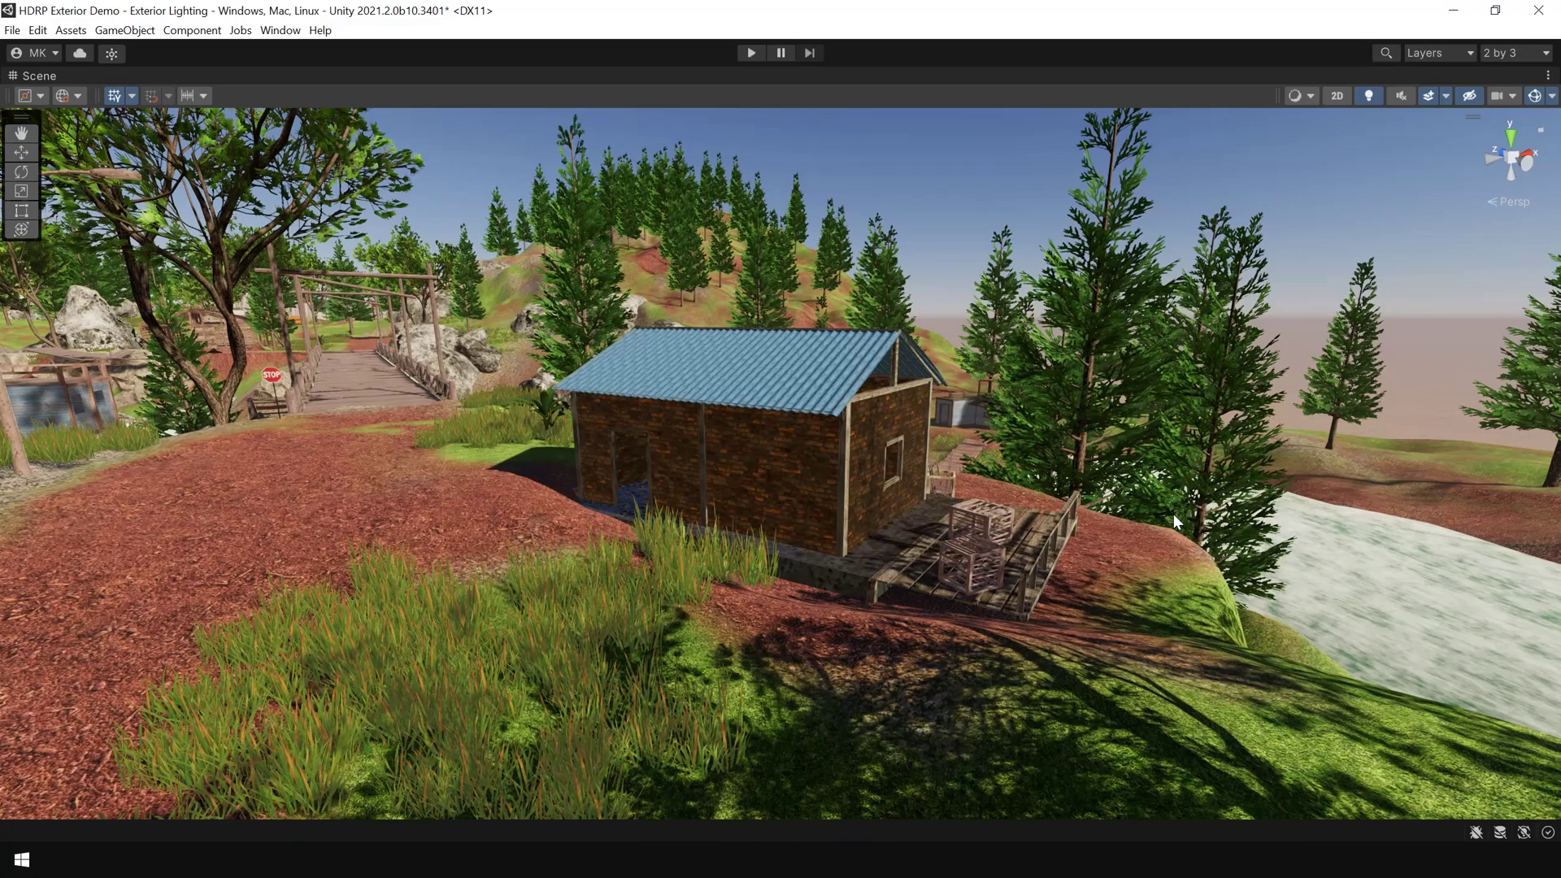
pyautogui.hotkey('shift', 'space')
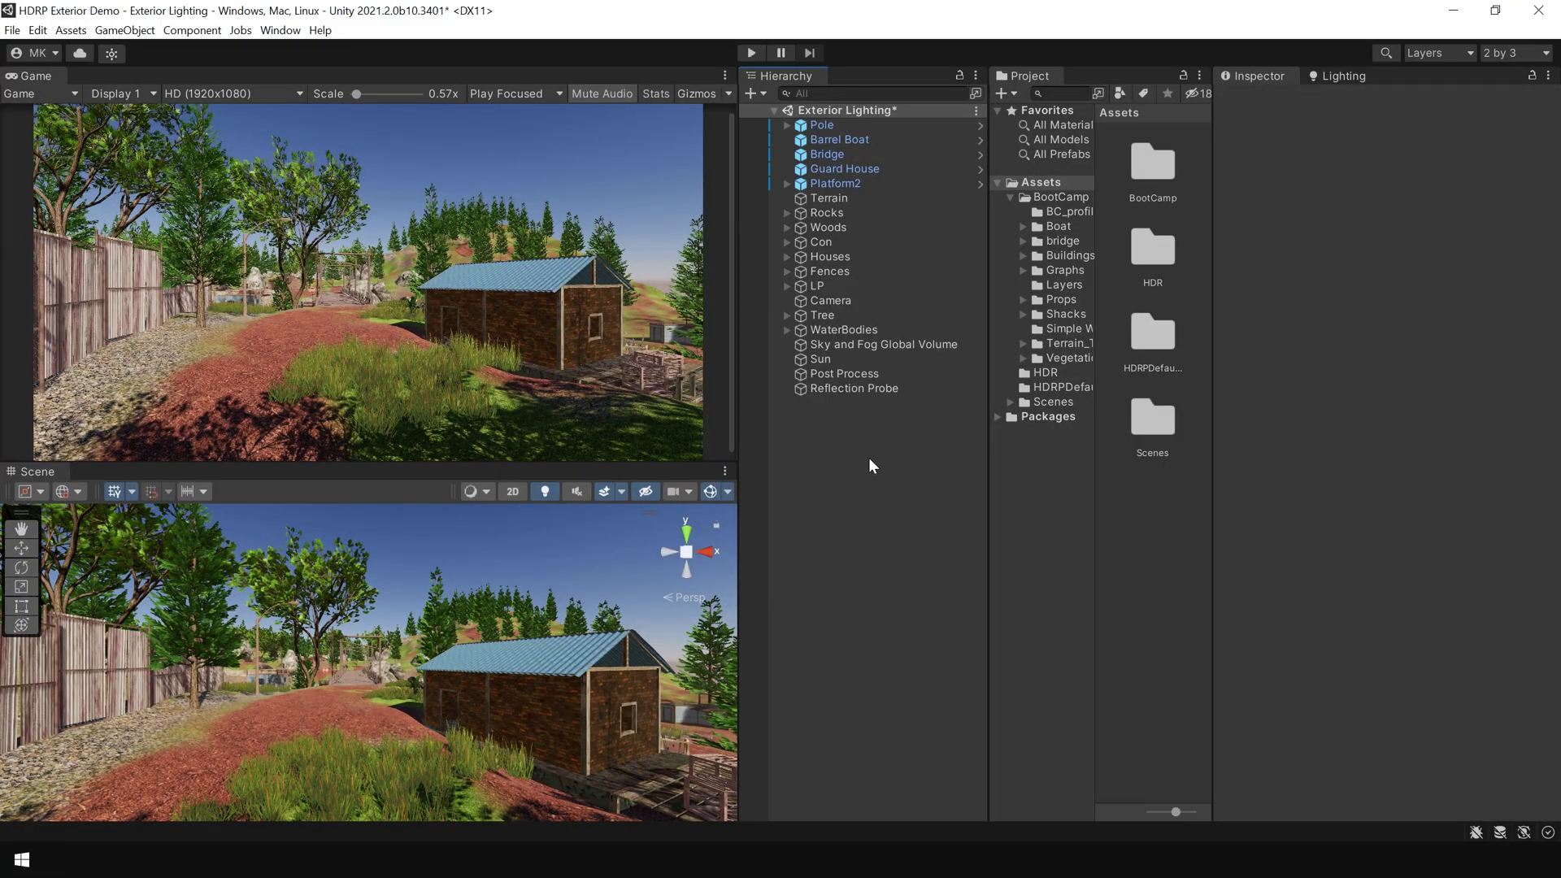
# Step: In the Sky and Fog Global Volume's fog, set Fog Attenuation Distance to 200, Base Height to 4.4 and Maximum Height to 72.7
pyautogui.click(898, 345)
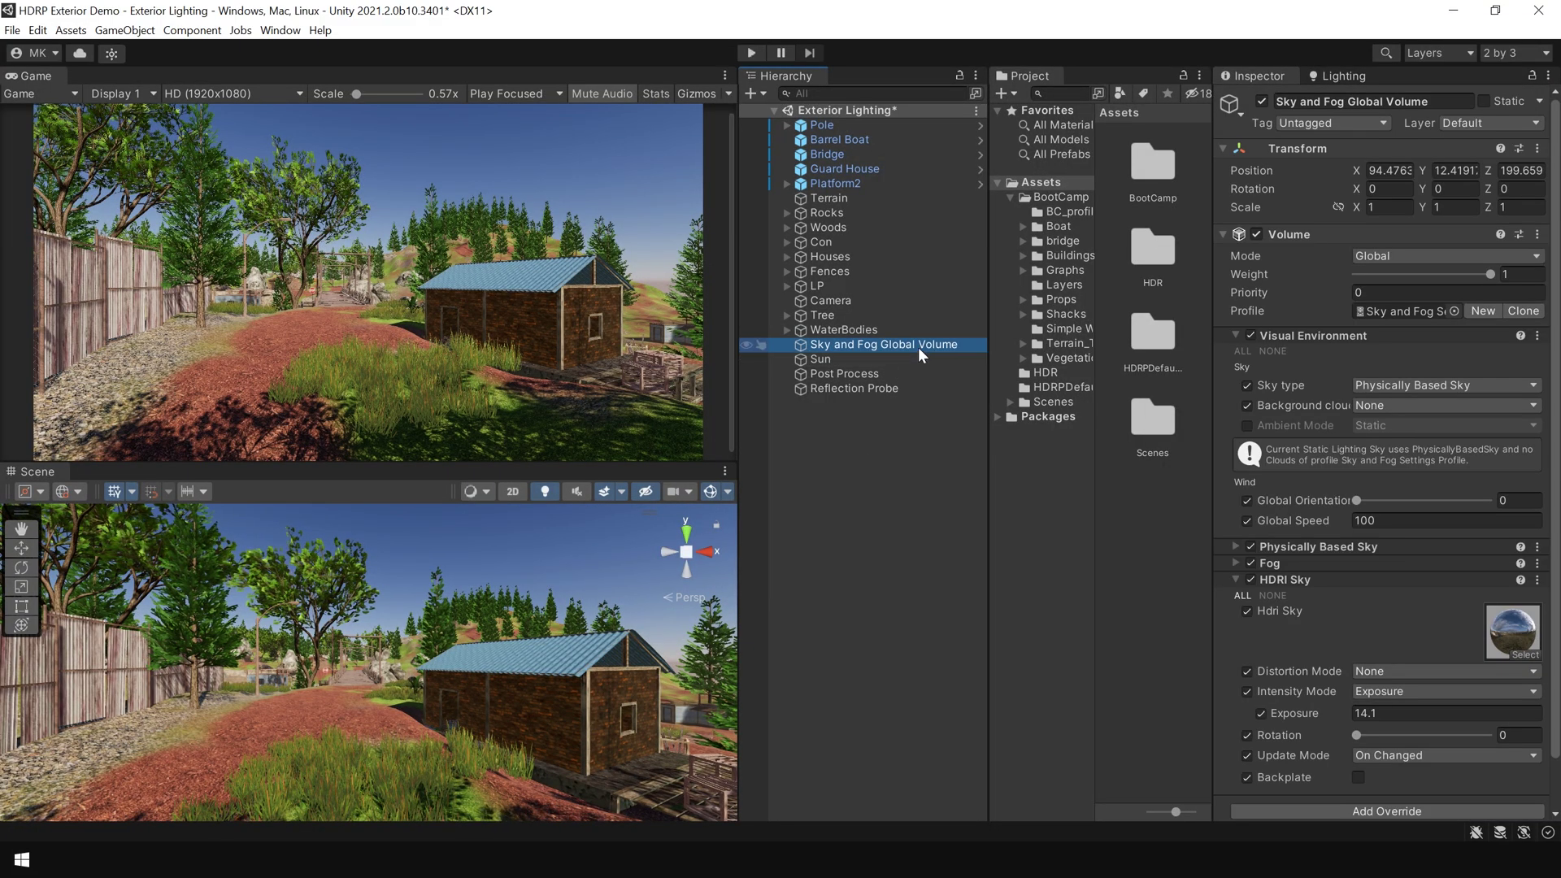
pyautogui.click(1299, 563)
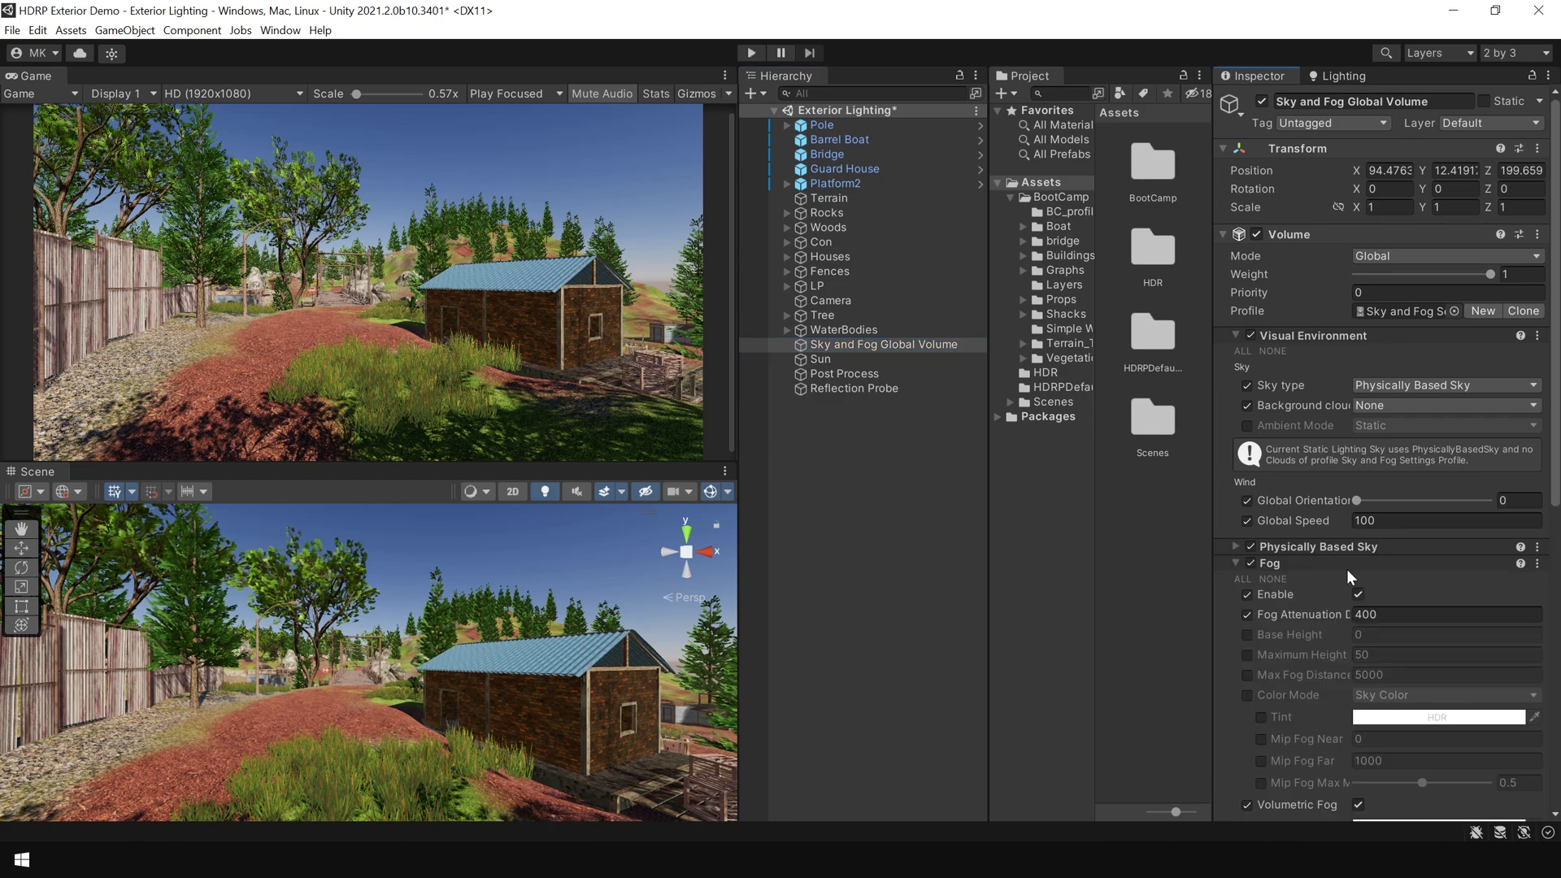
pyautogui.moveTo(1553, 505); pyautogui.dragTo(1556, 592)
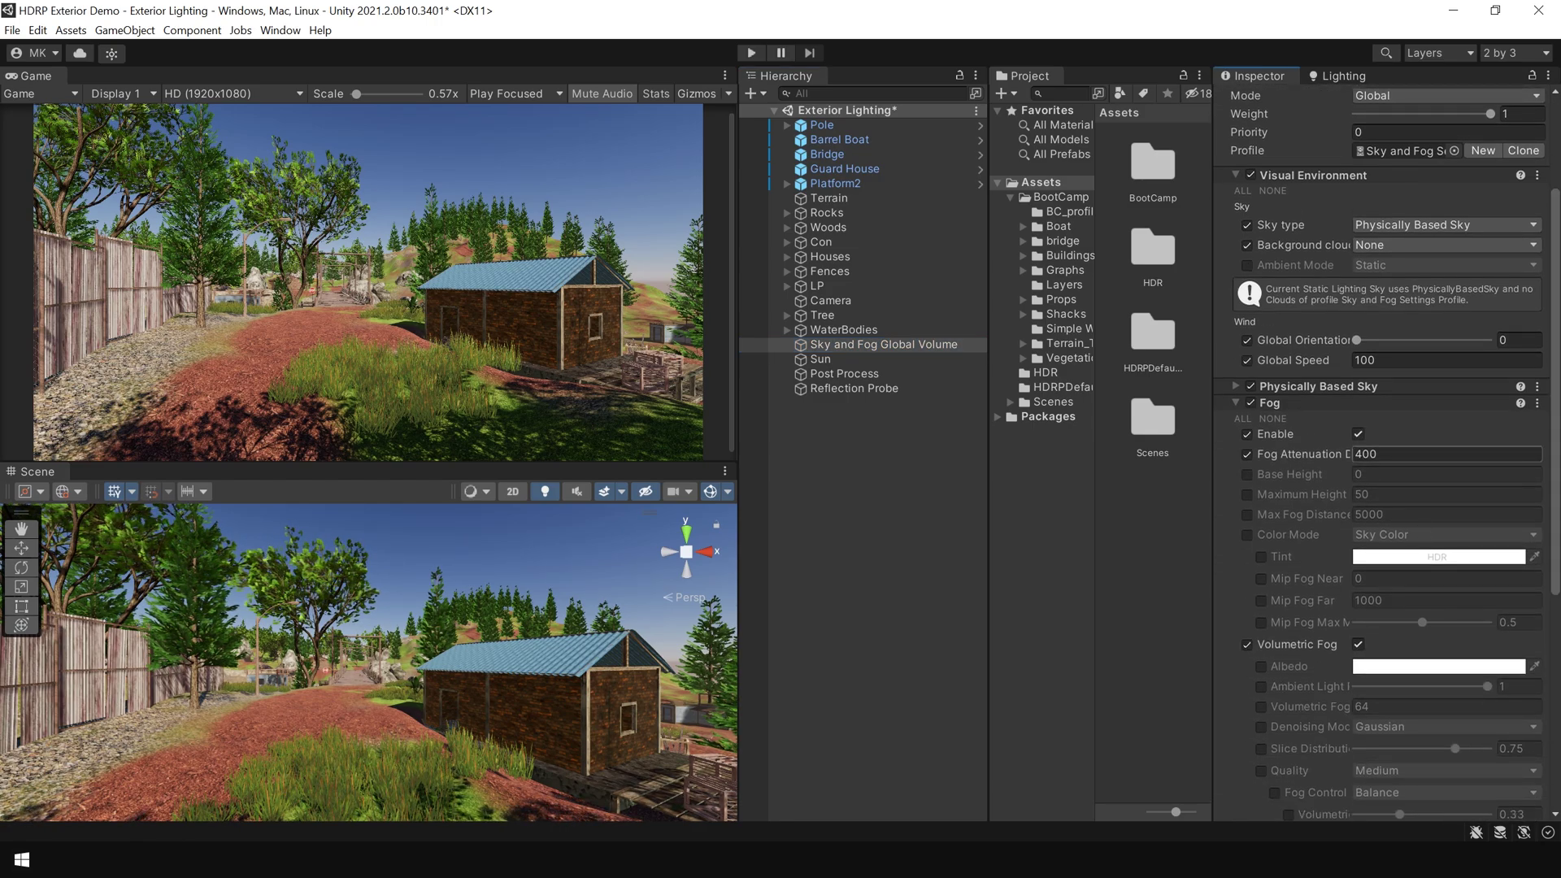
pyautogui.click(1357, 453)
pyautogui.write('200')
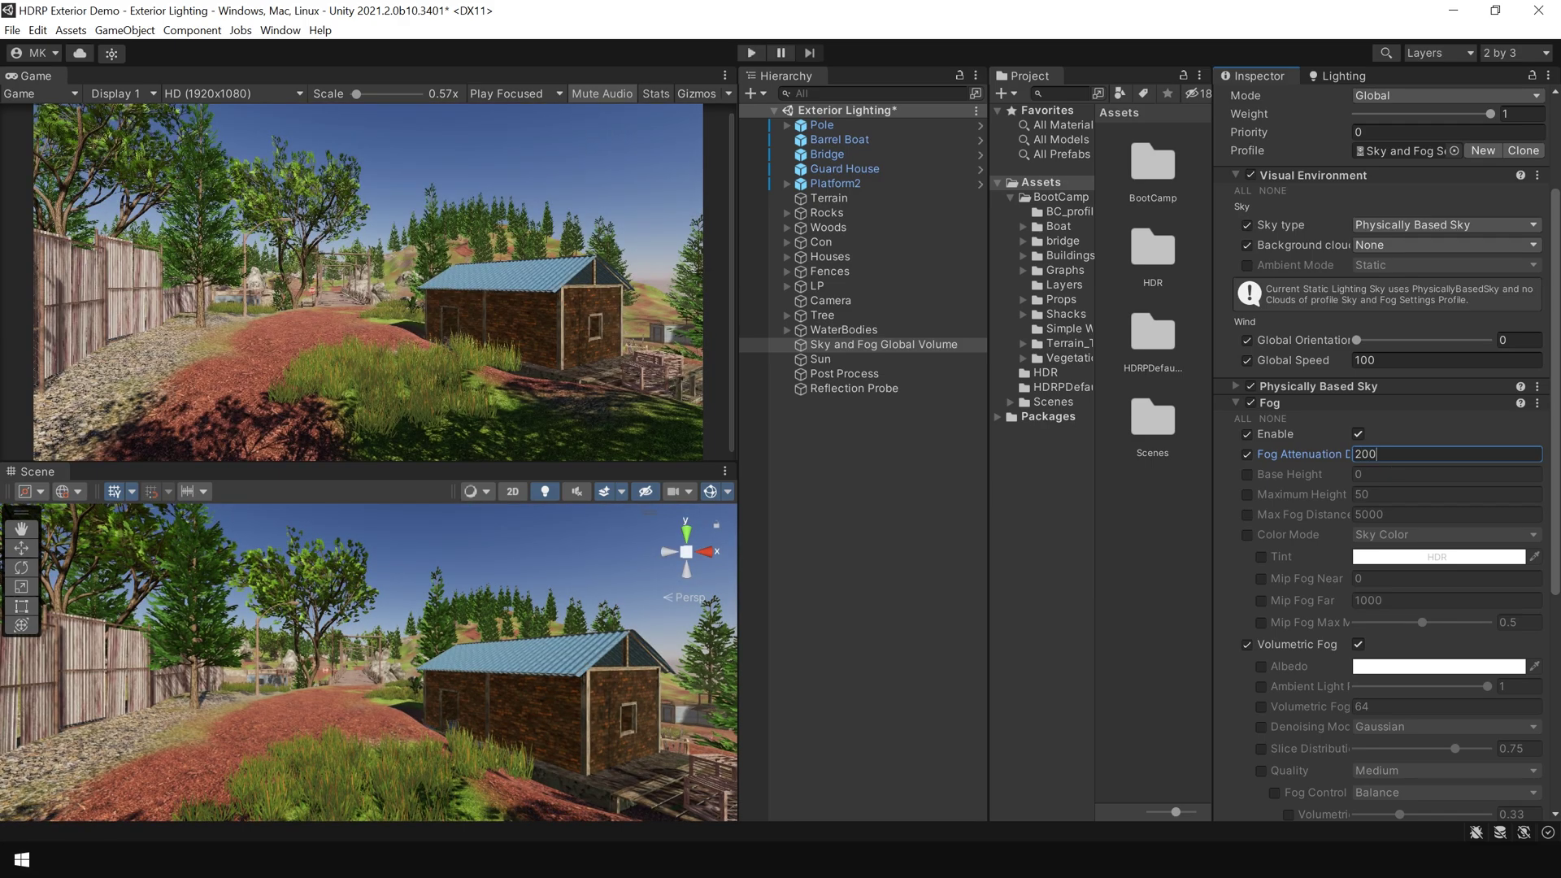
pyautogui.write('150')
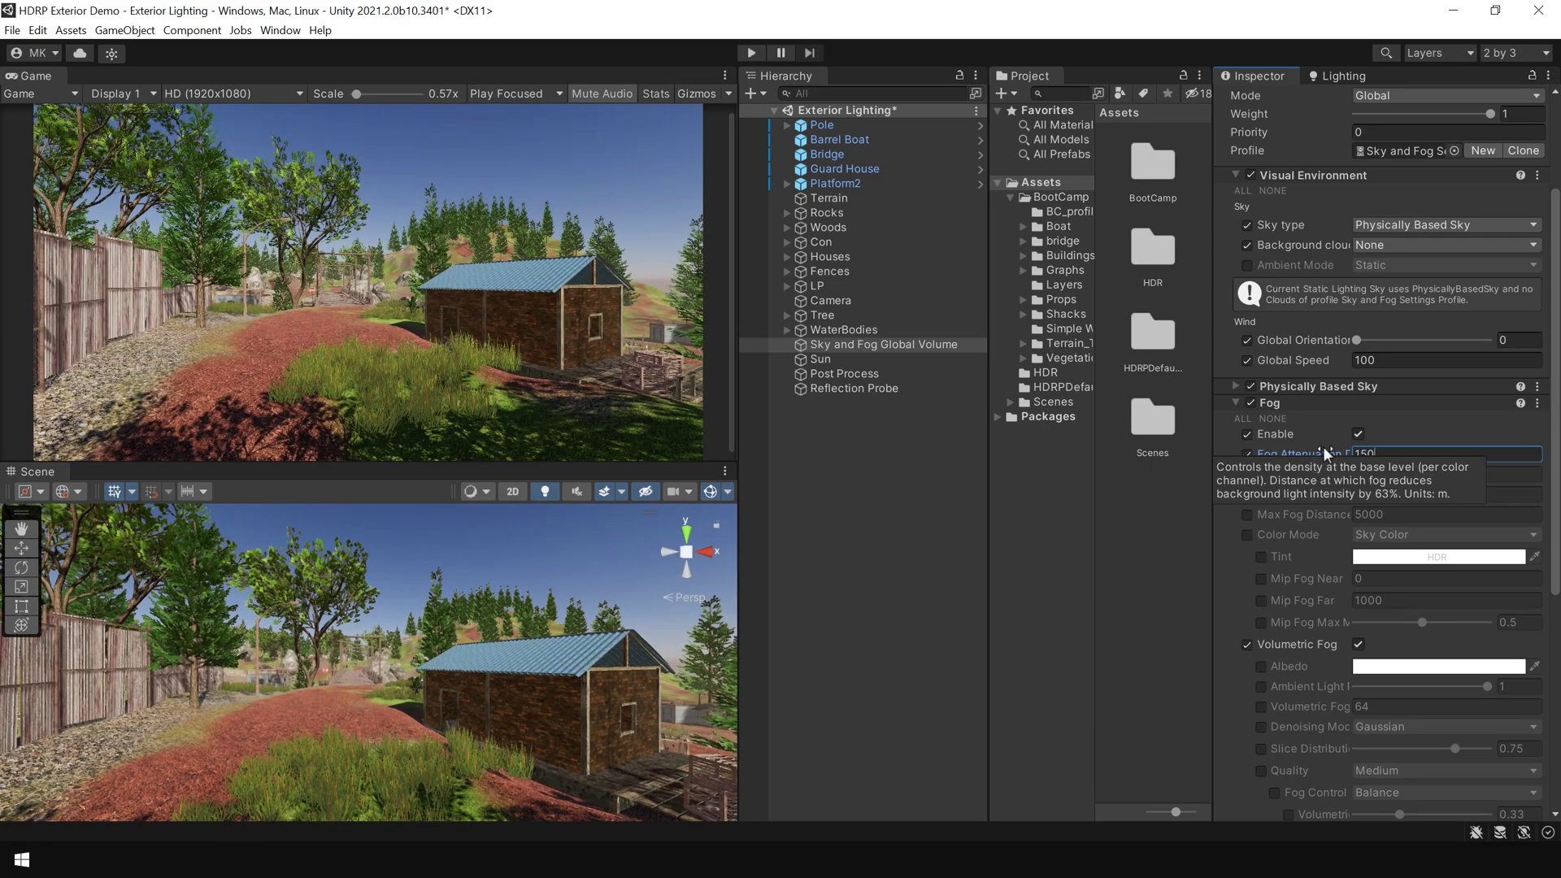
pyautogui.click(1247, 494)
pyautogui.moveTo(1314, 497); pyautogui.dragTo(1309, 502)
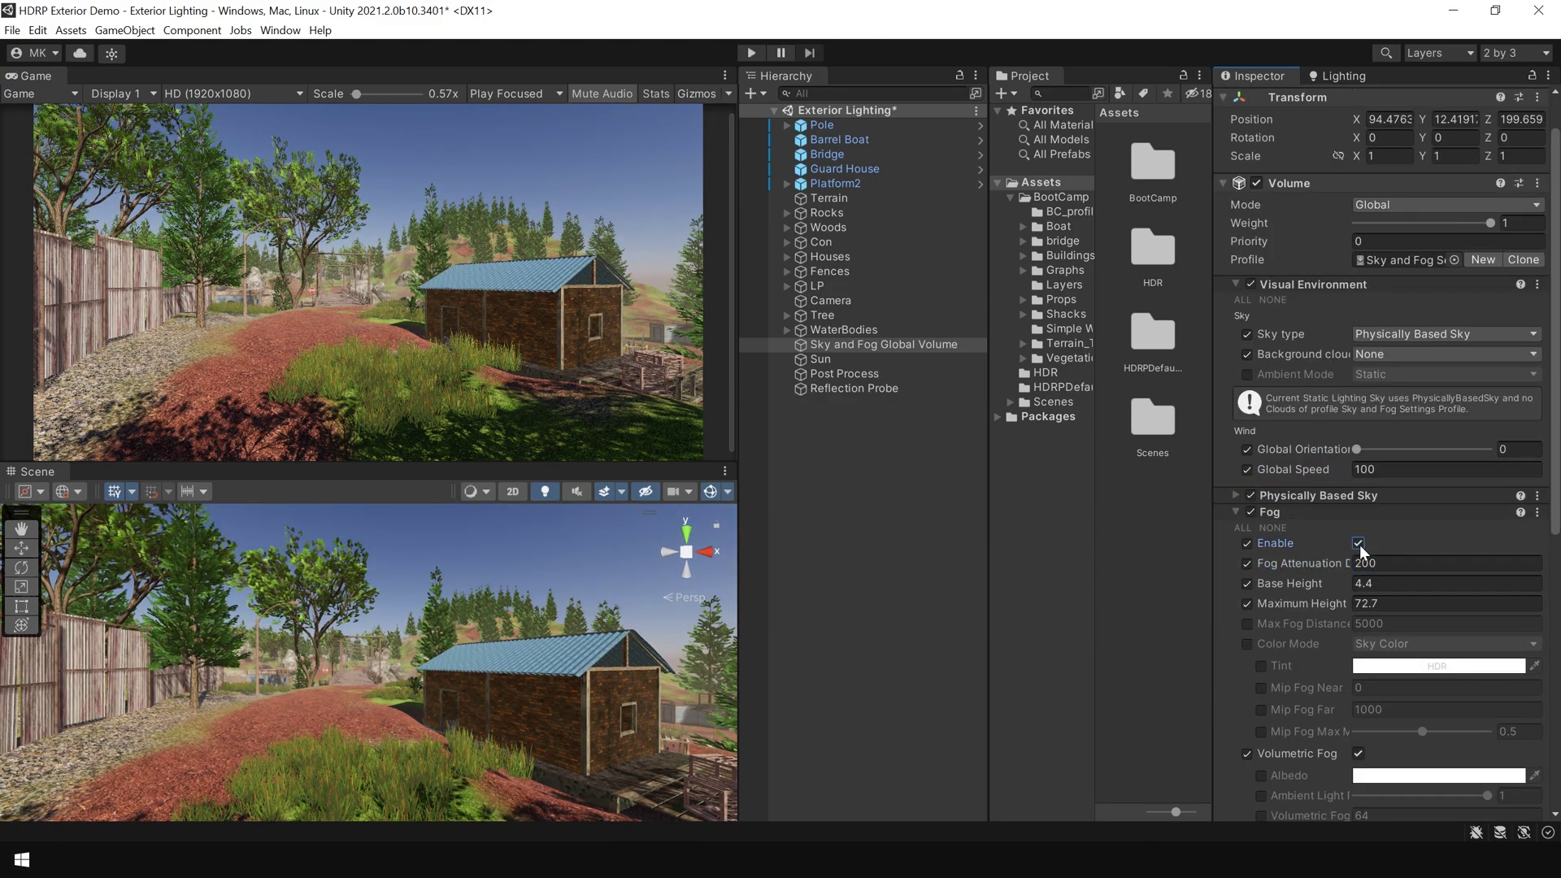
# Step: Compare the scene with fog disabled and enabled, leave it enabled and save the scene
pyautogui.click(1359, 545)
pyautogui.click(1359, 545)
pyautogui.click(1359, 544)
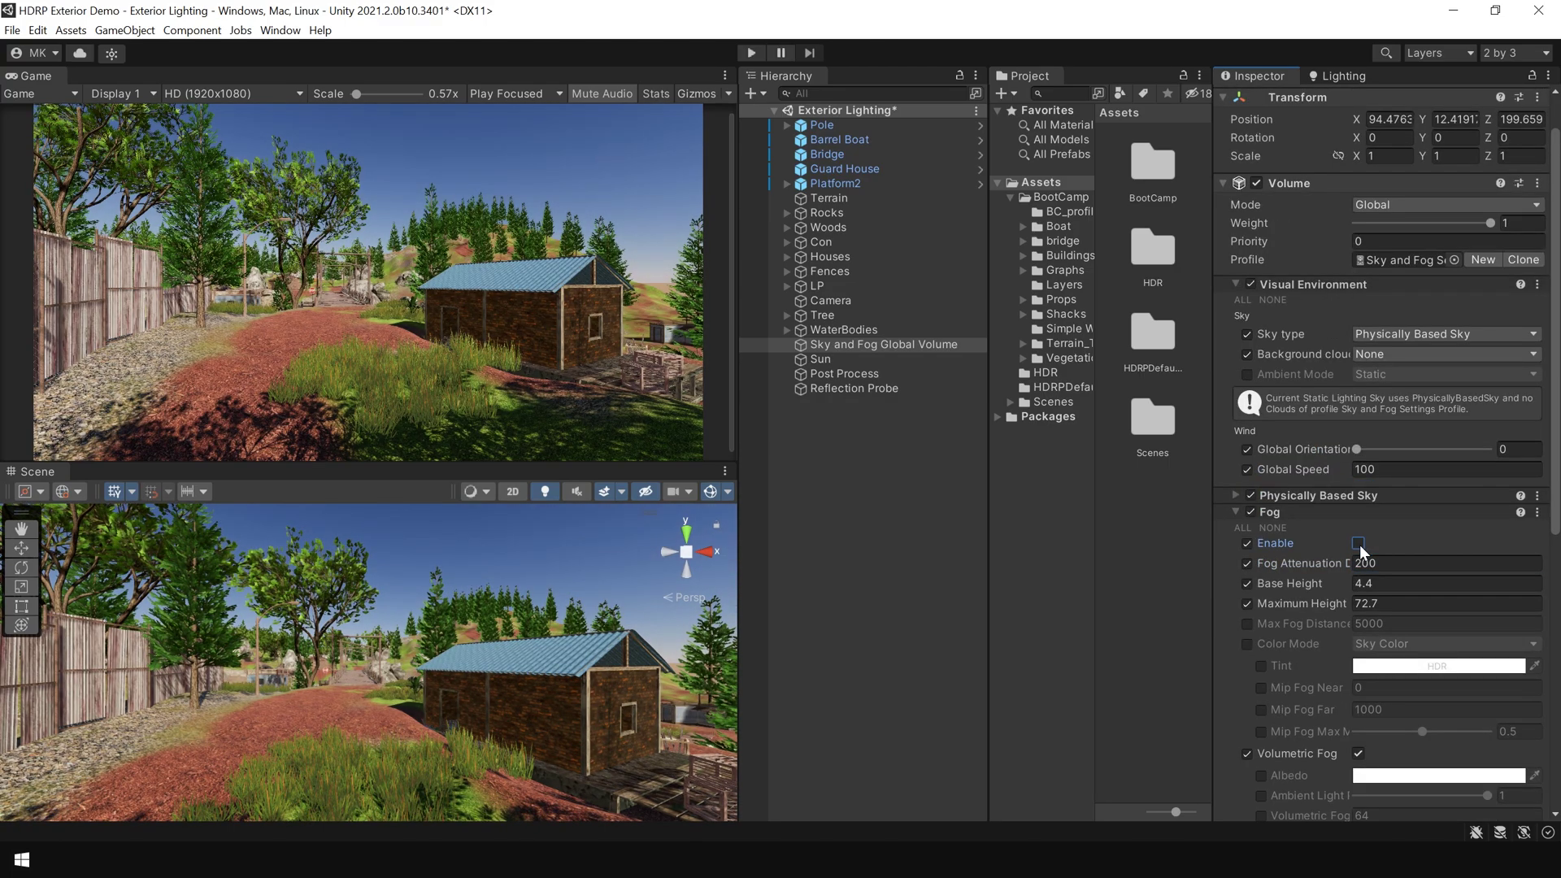
pyautogui.click(1359, 545)
pyautogui.hotkey('ctrl', 's')
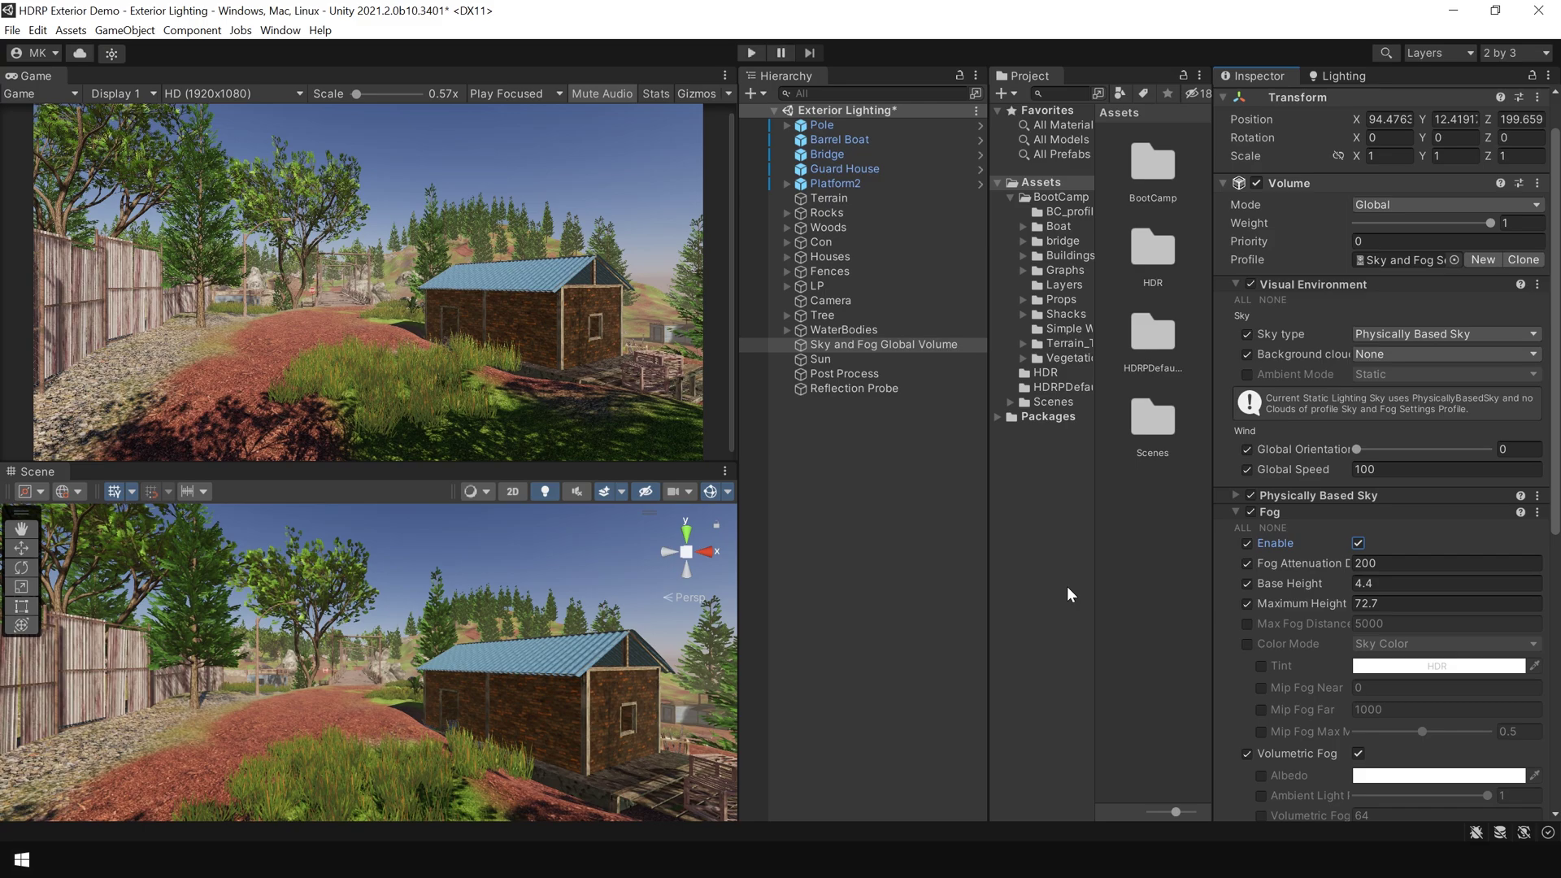
pyautogui.click(900, 514)
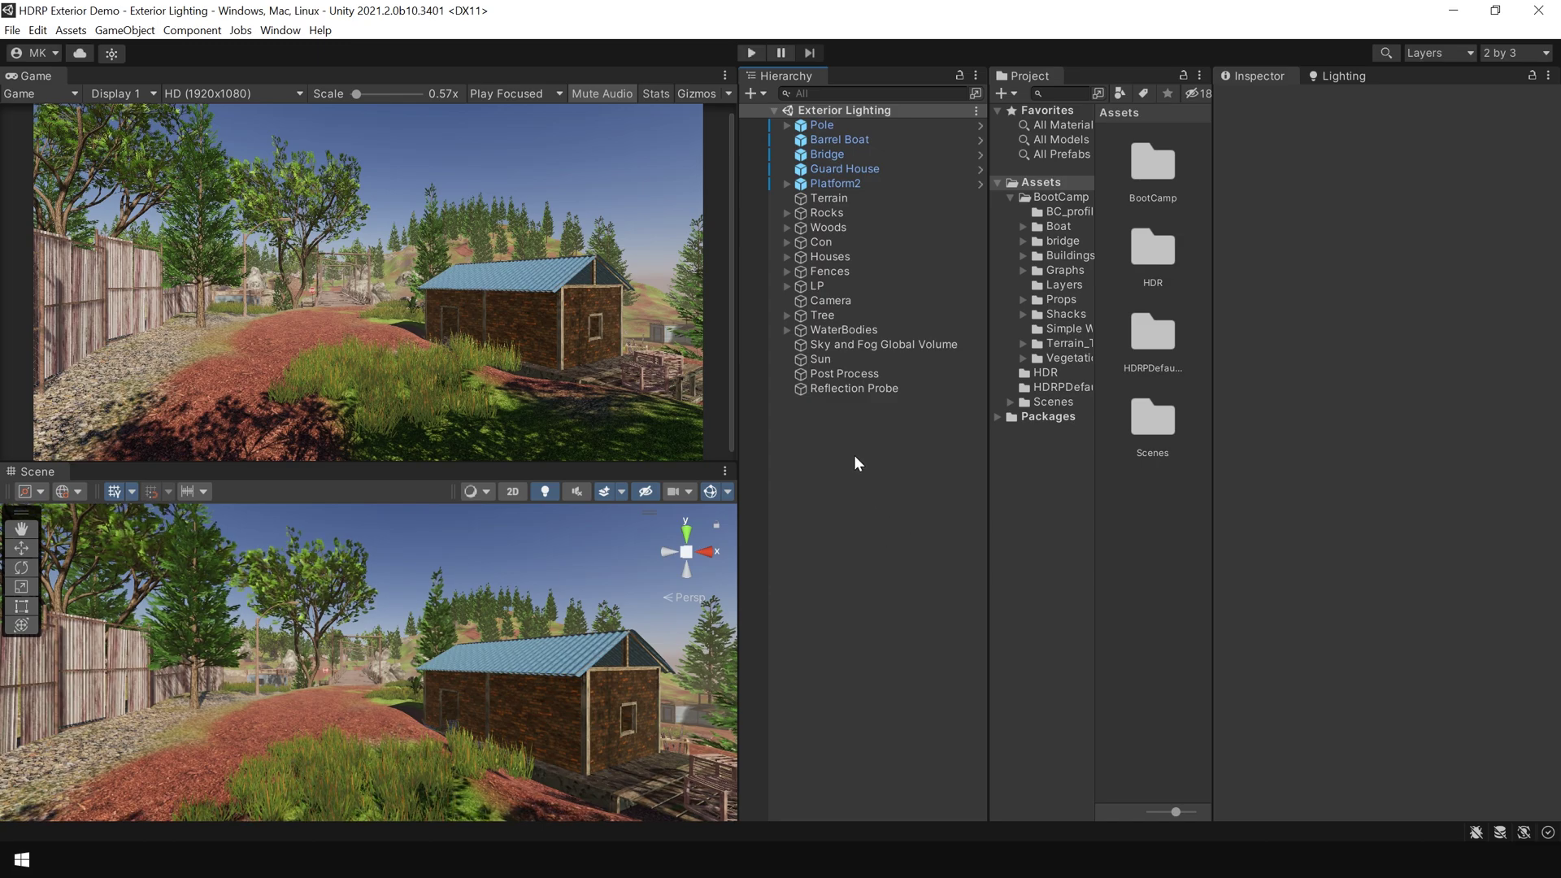
# Step: Enable contact shadows on the Sun light and inspect the shadows around the grass up close
pyautogui.click(831, 360)
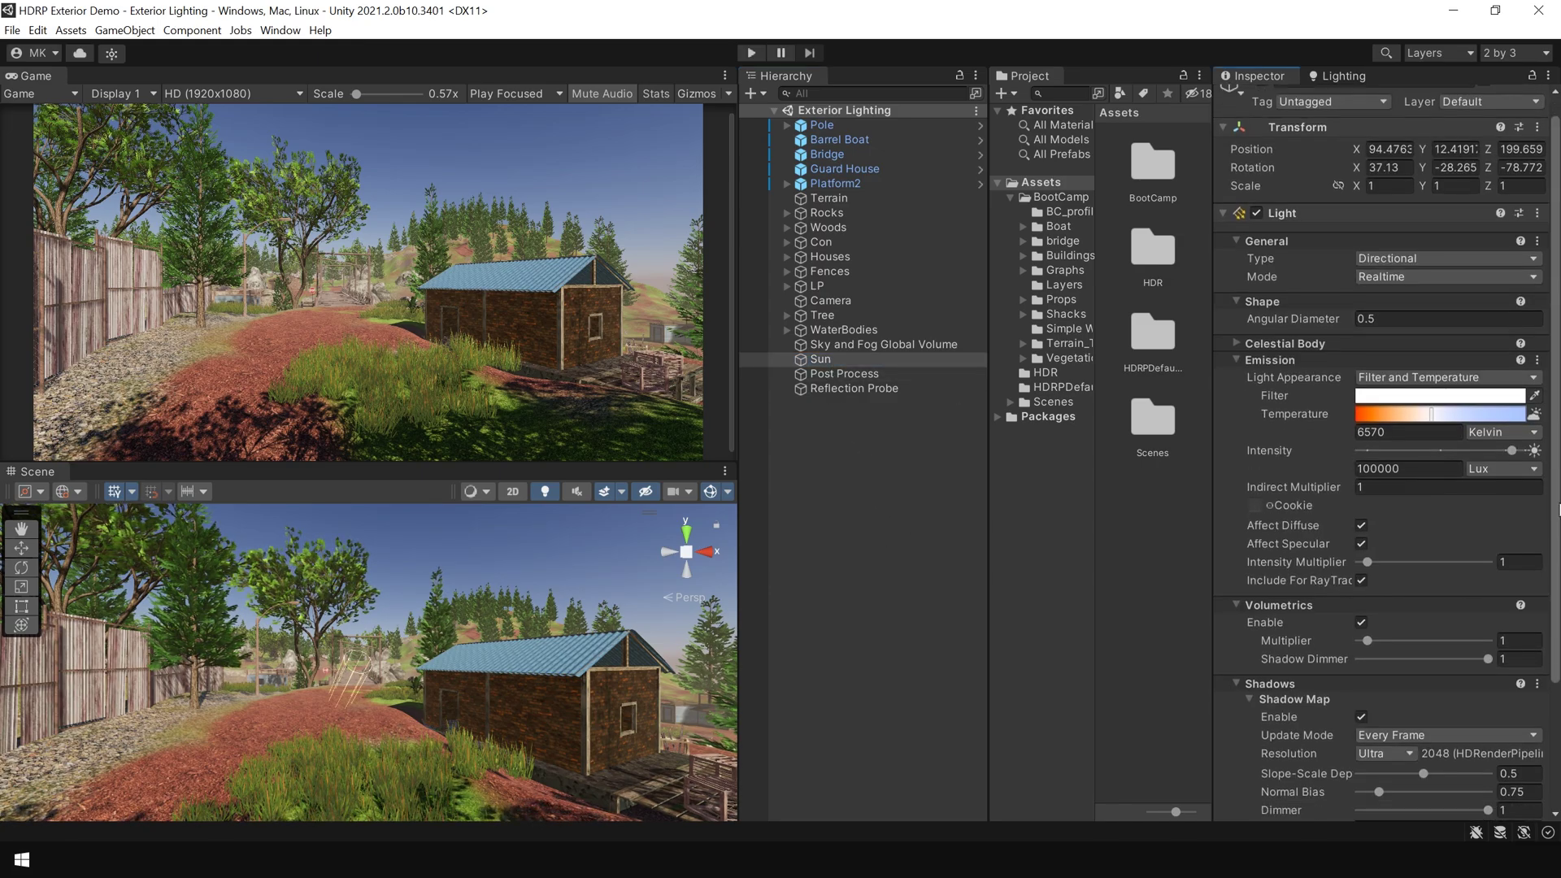
pyautogui.scroll(-3, 1382, 406)
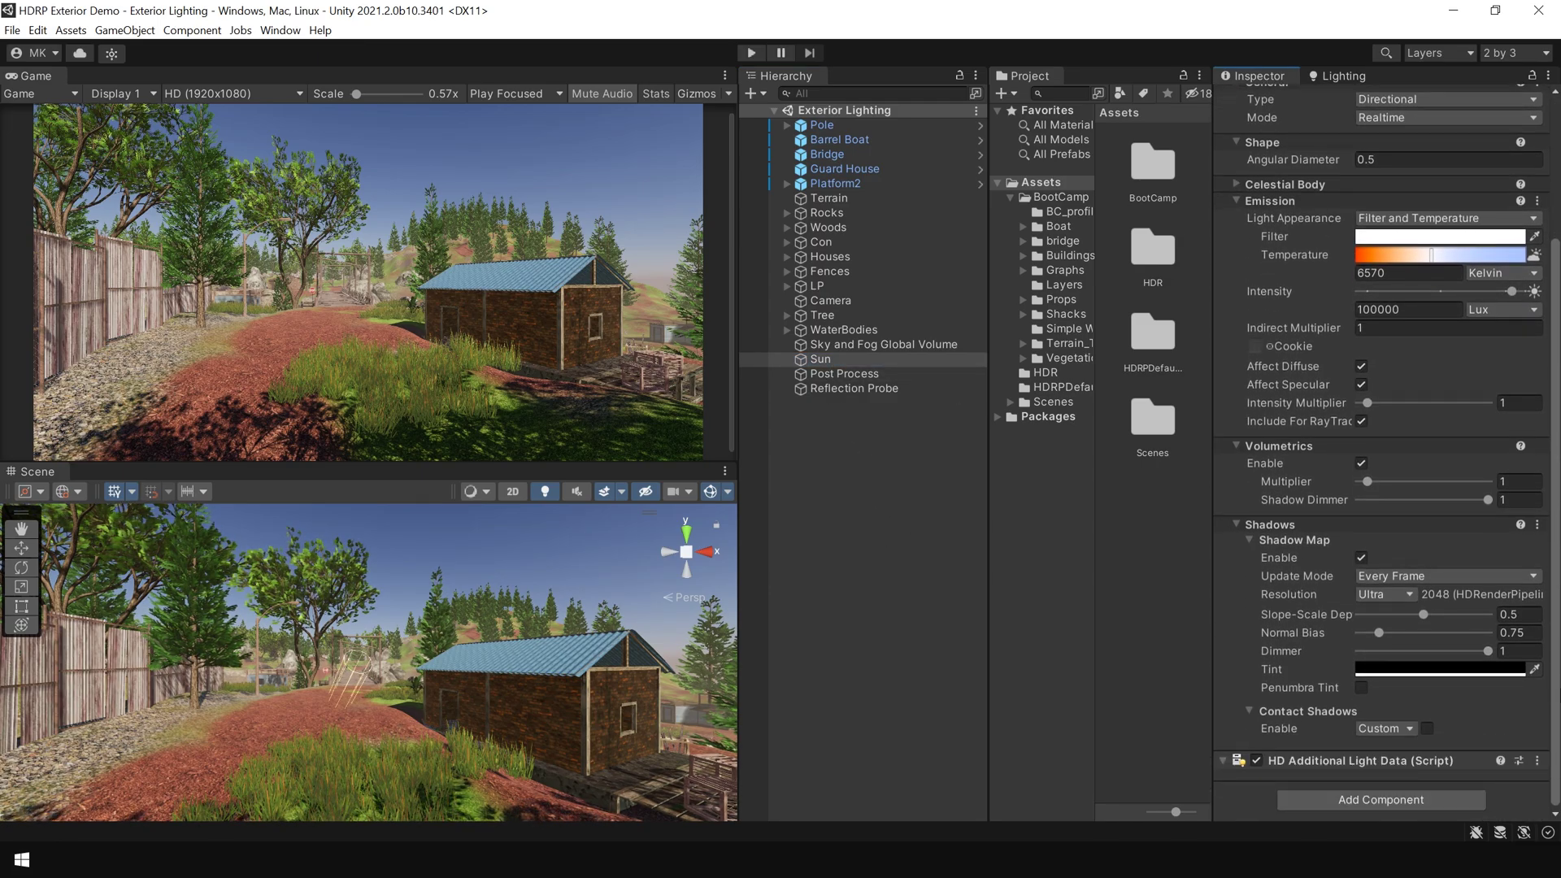
pyautogui.click(1427, 728)
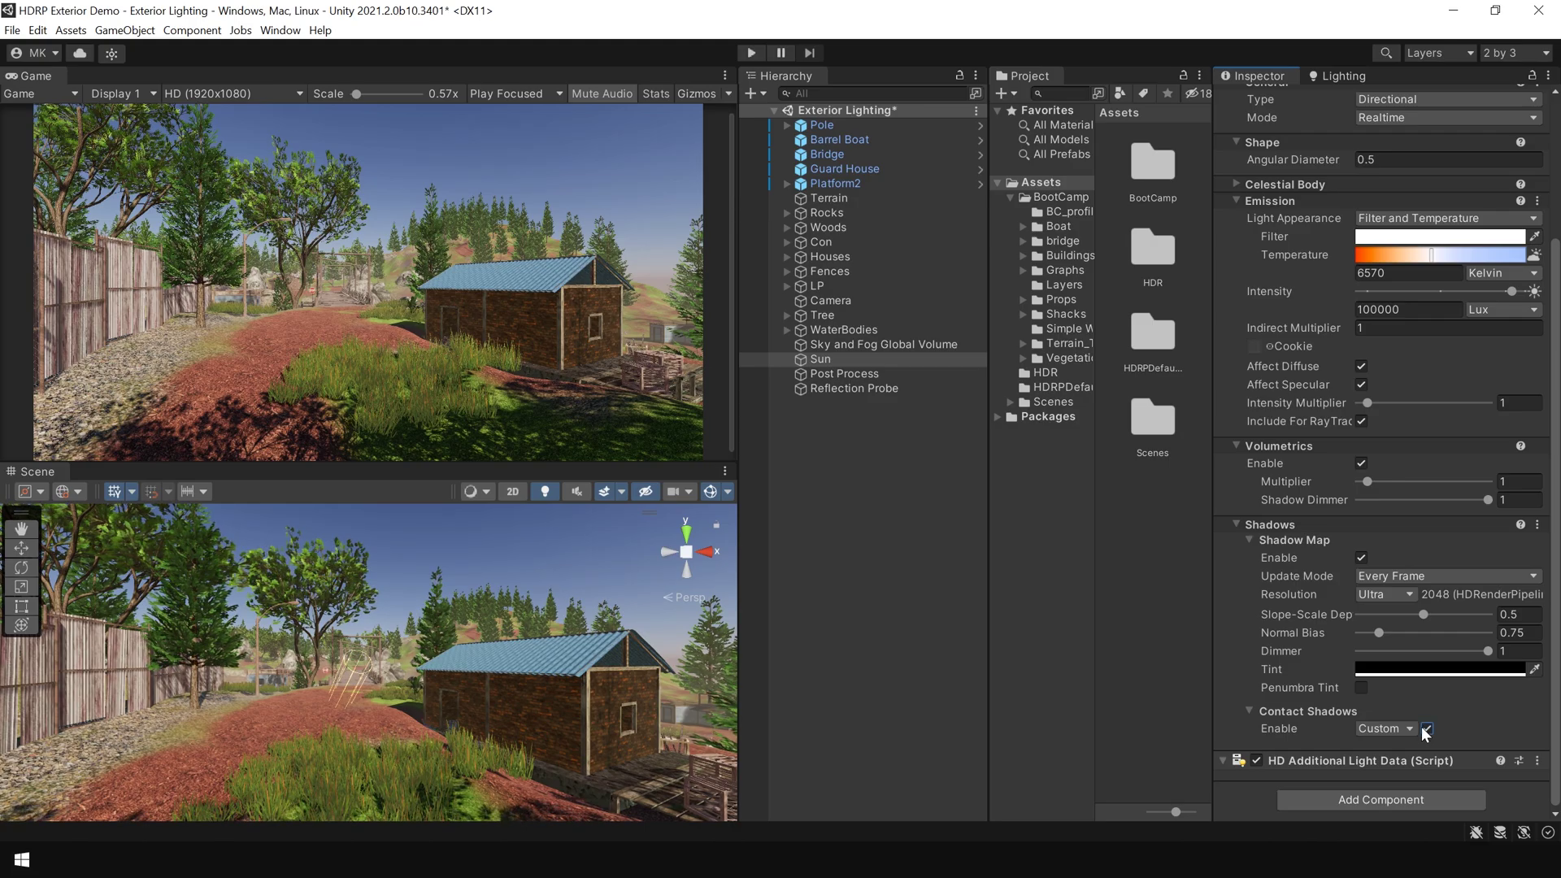
pyautogui.hotkey('shift', 'space')
pyautogui.moveTo(674, 583); pyautogui.dragTo(746, 673, button='right')
pyautogui.press('w')
pyautogui.hotkey('shift', 'space')
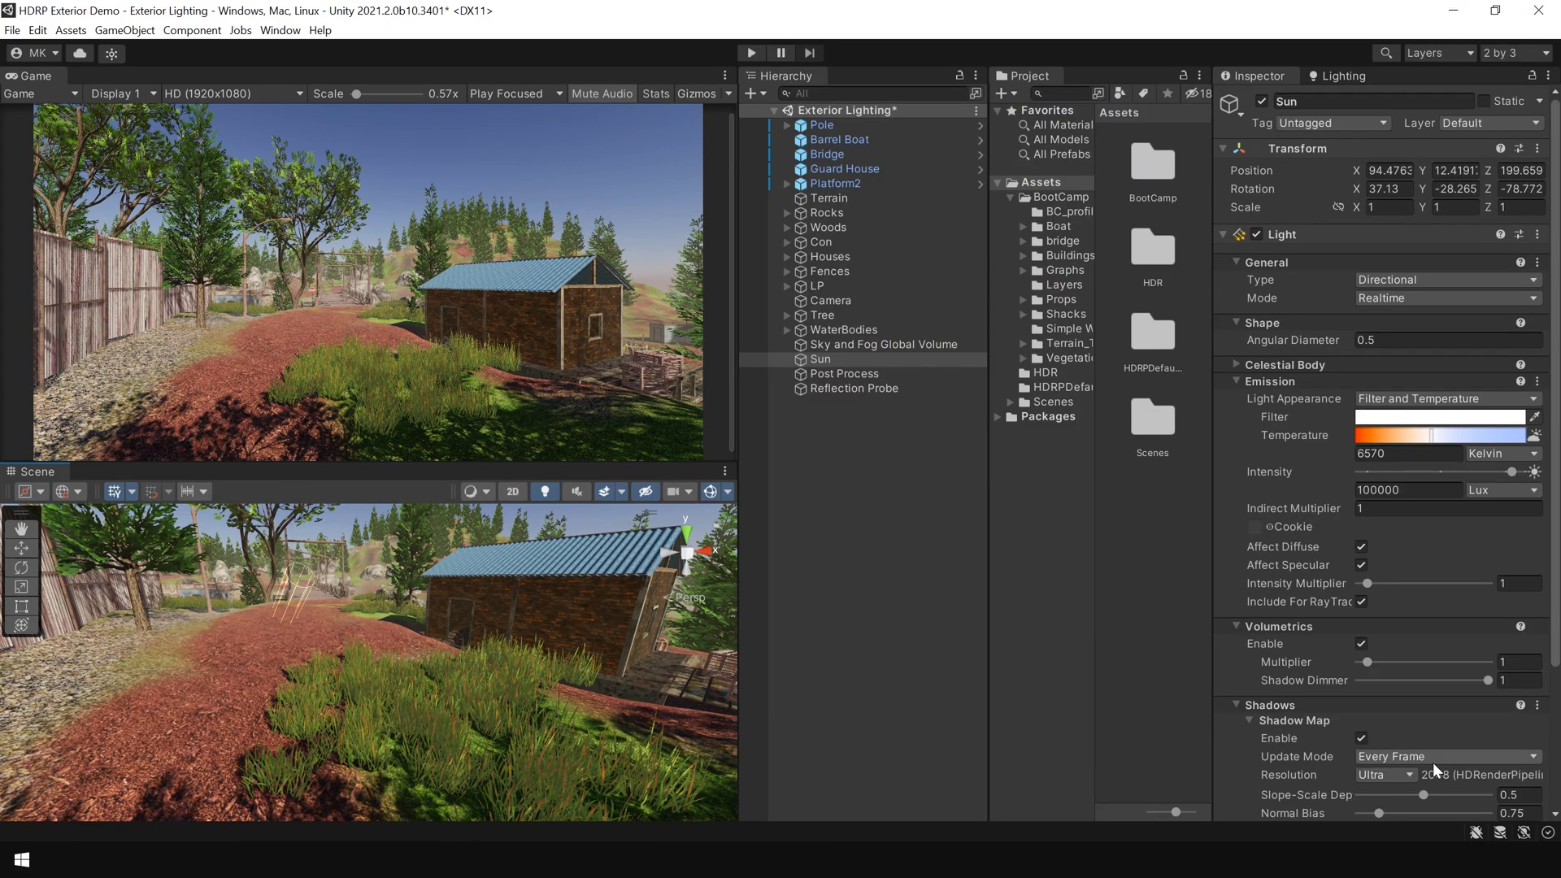
# Step: Add an Ambient Occlusion override to the Post Process volume and enable all of its properties
pyautogui.scroll(-5, 1433, 762)
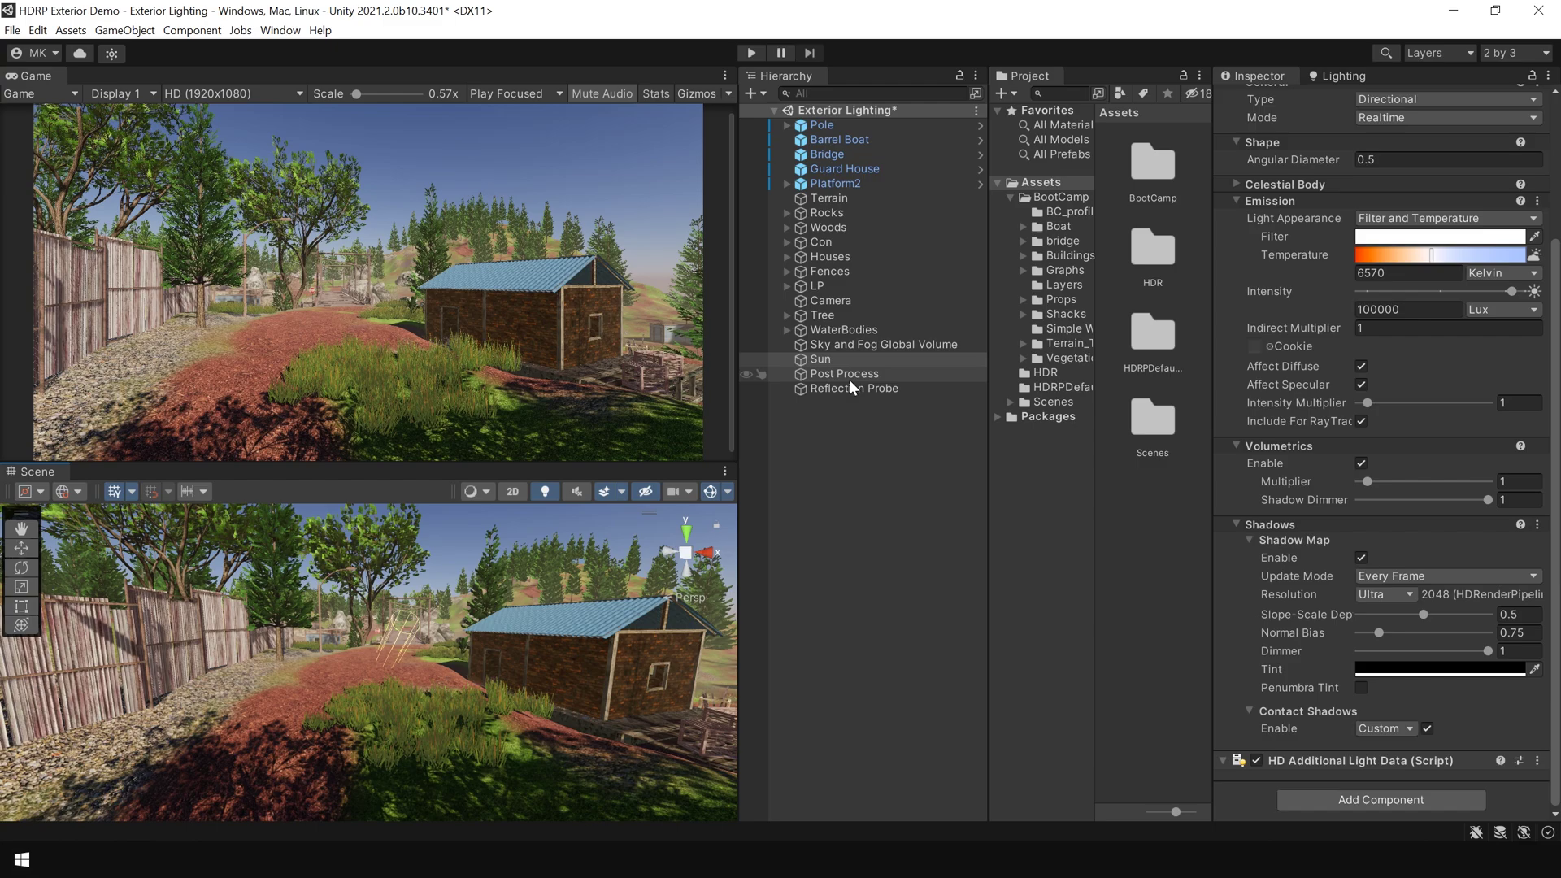
pyautogui.click(849, 376)
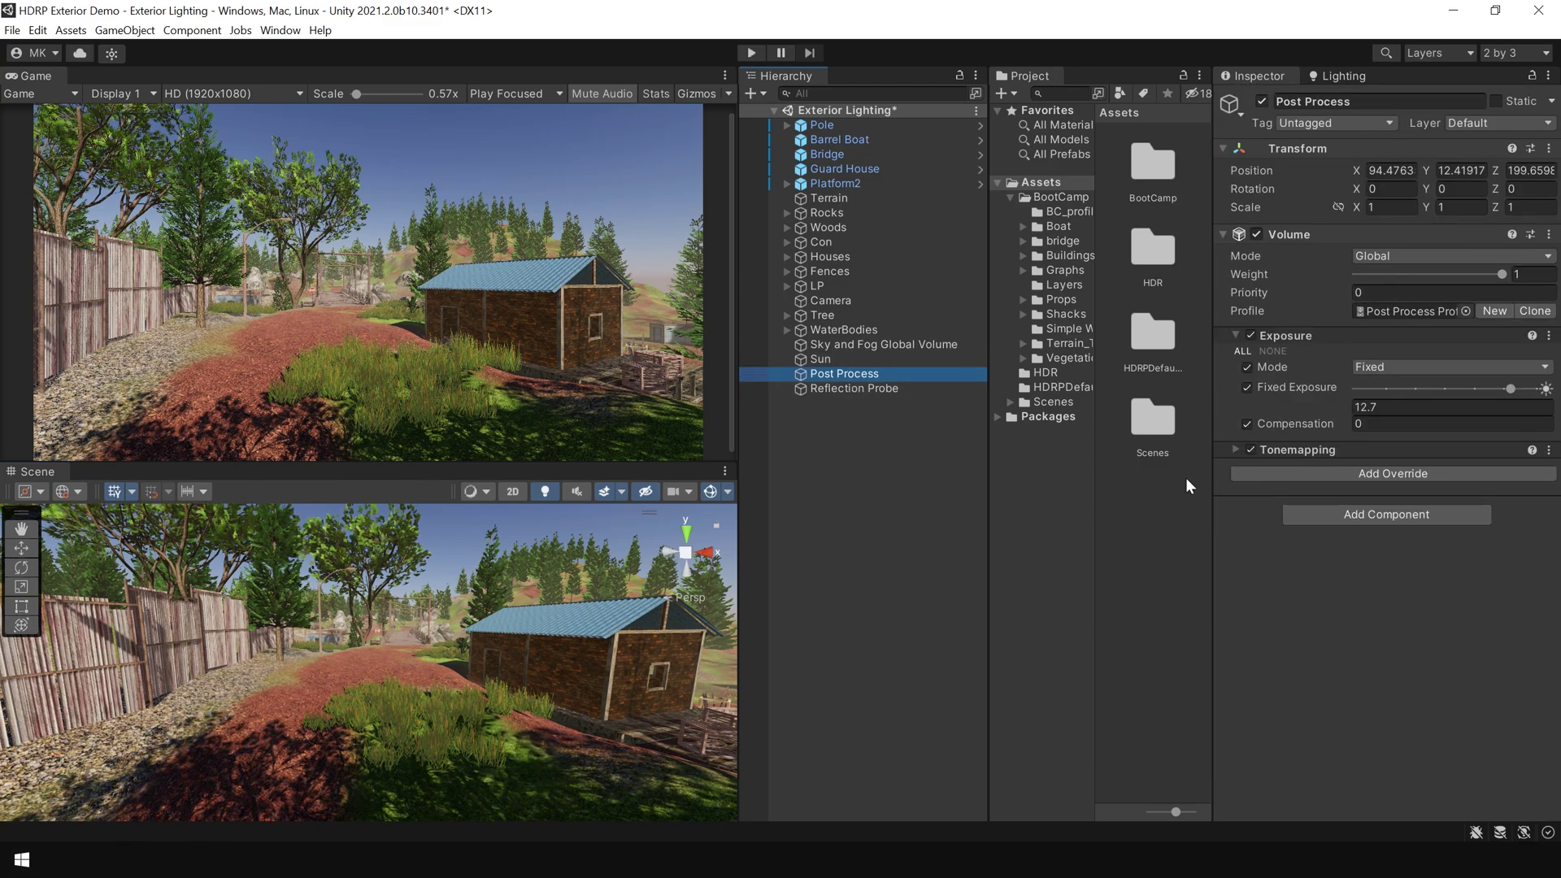
pyautogui.click(1385, 475)
pyautogui.write('amb')
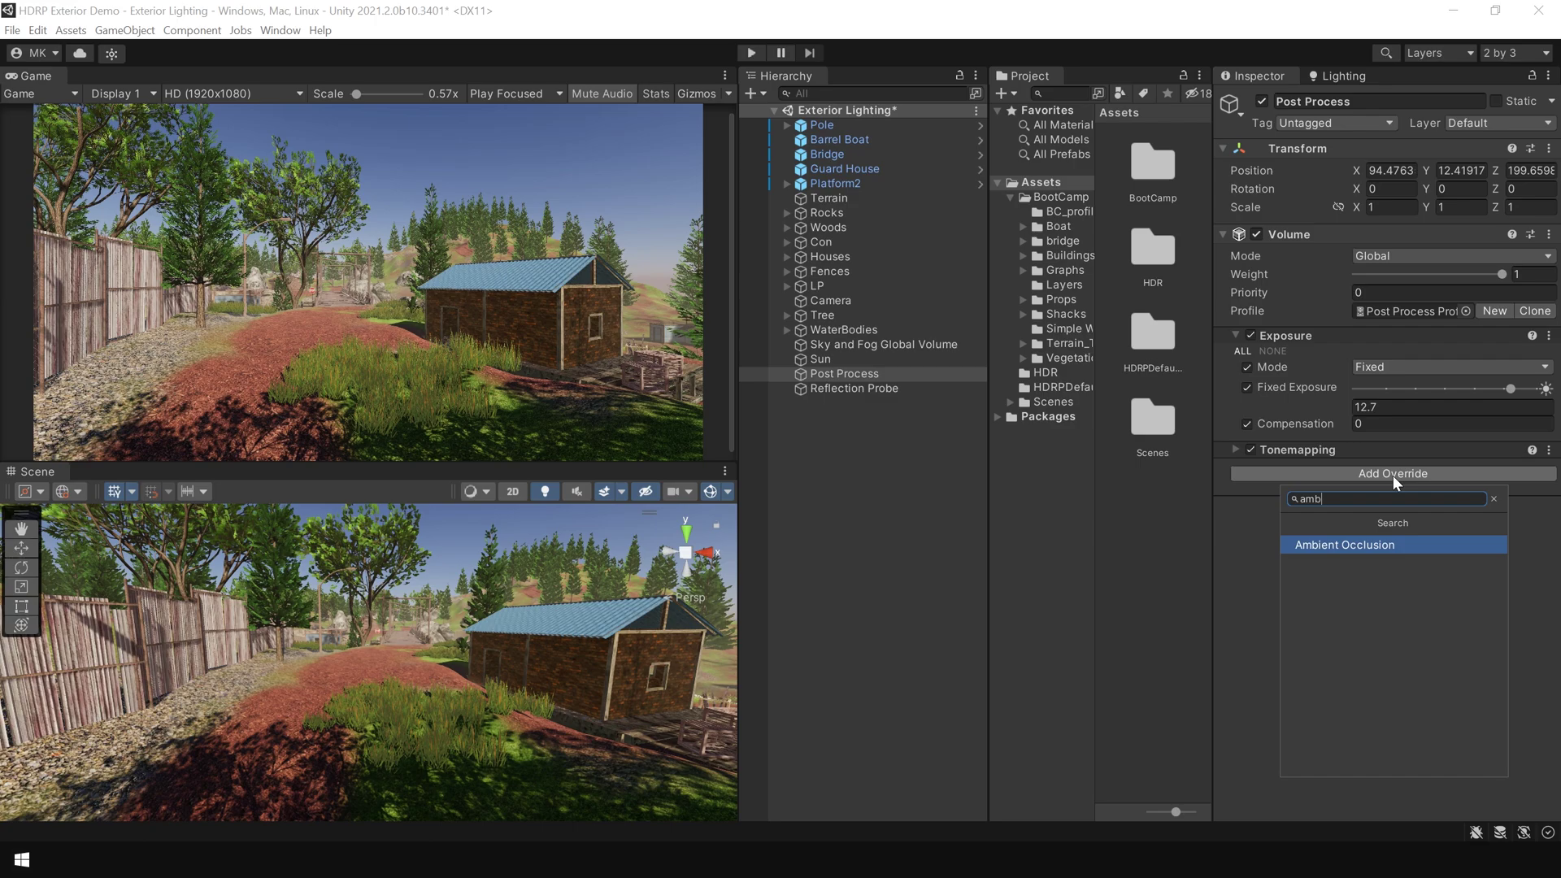
pyautogui.click(1387, 543)
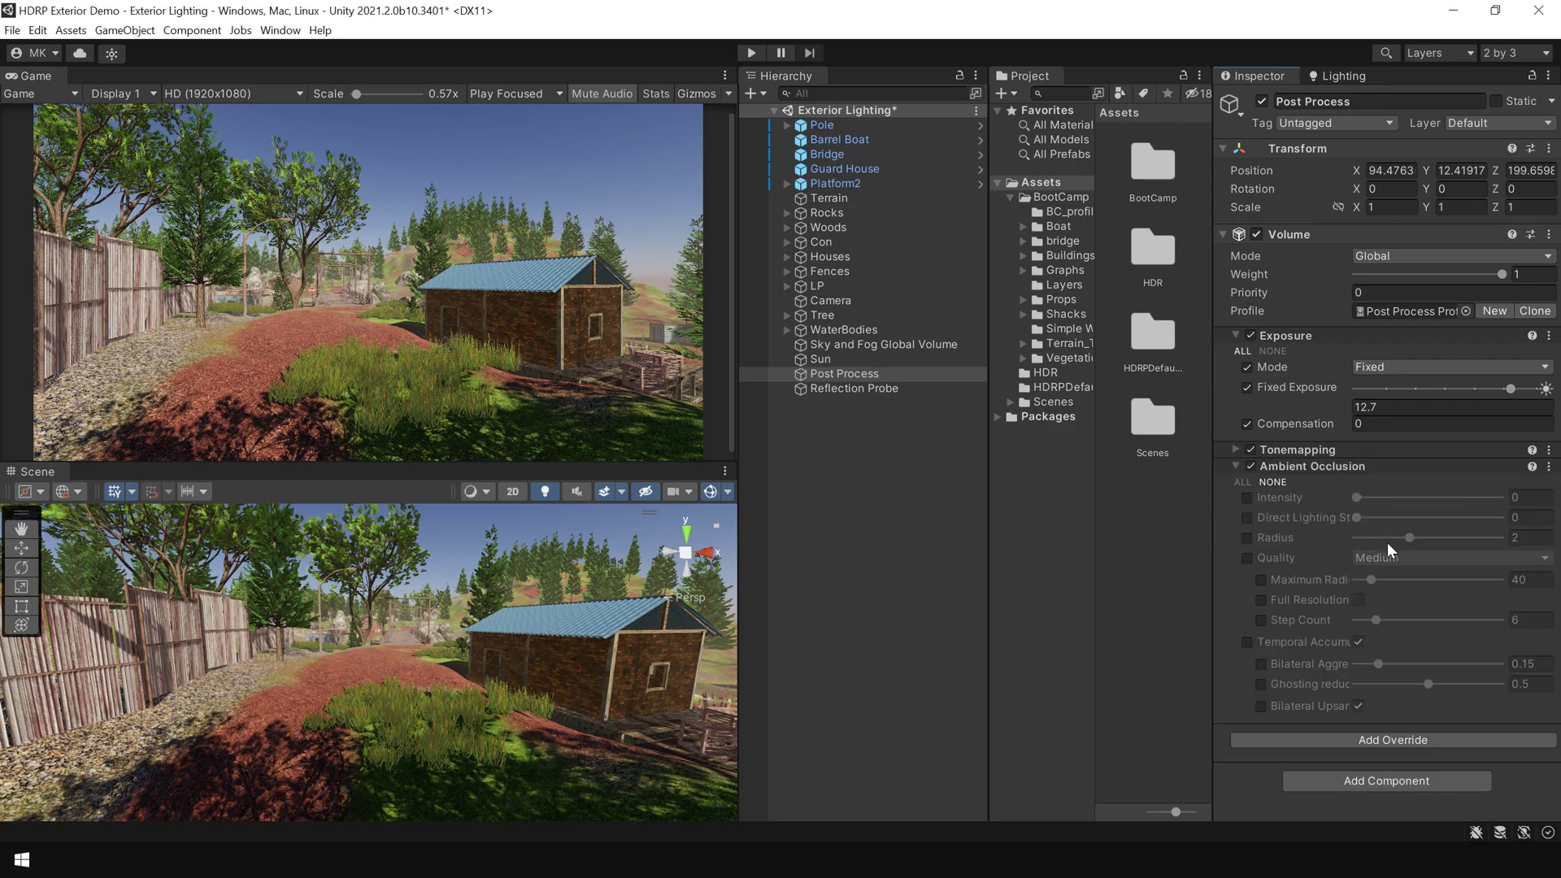
pyautogui.click(1243, 481)
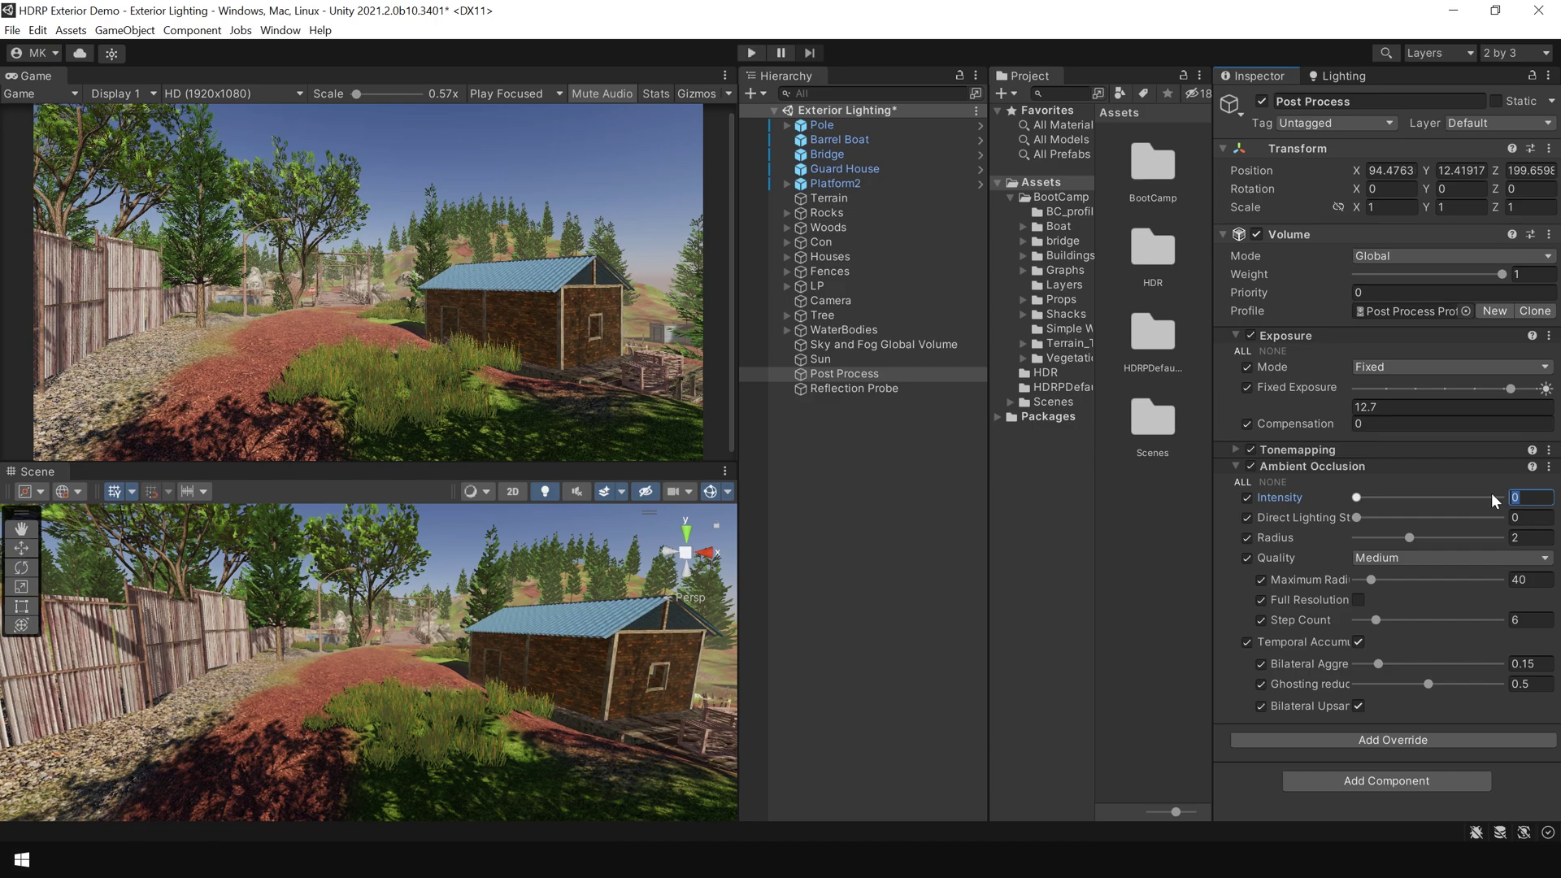
# Step: Set the Ambient Occlusion Intensity to 1, Radius to 2.46 and Quality to High
pyautogui.write('1')
pyautogui.moveTo(1410, 536); pyautogui.dragTo(1422, 539)
pyautogui.click(1423, 560)
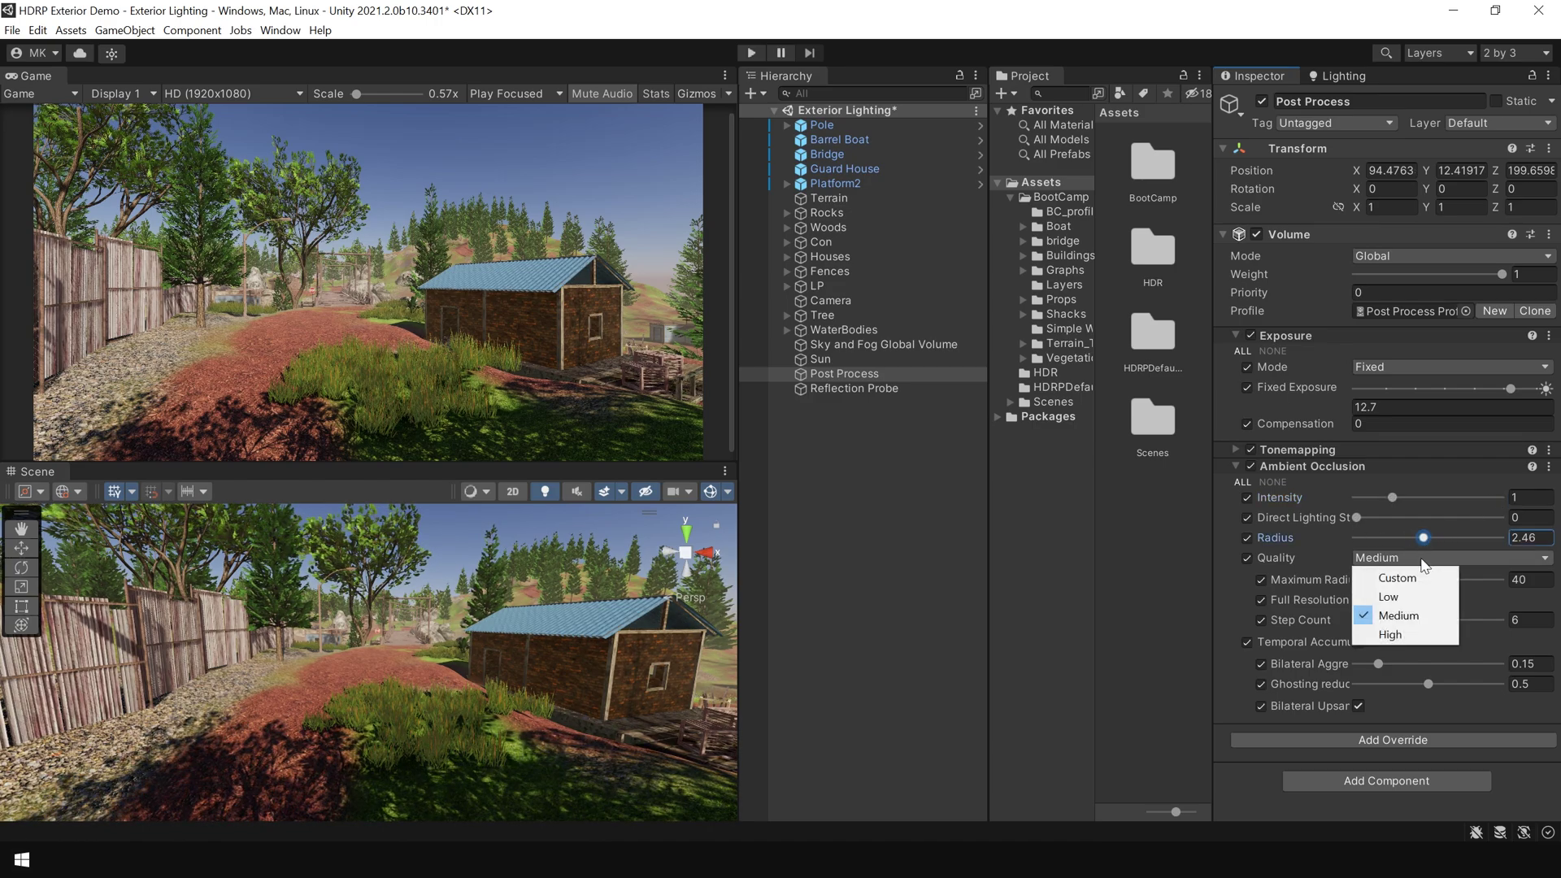
pyautogui.click(1406, 635)
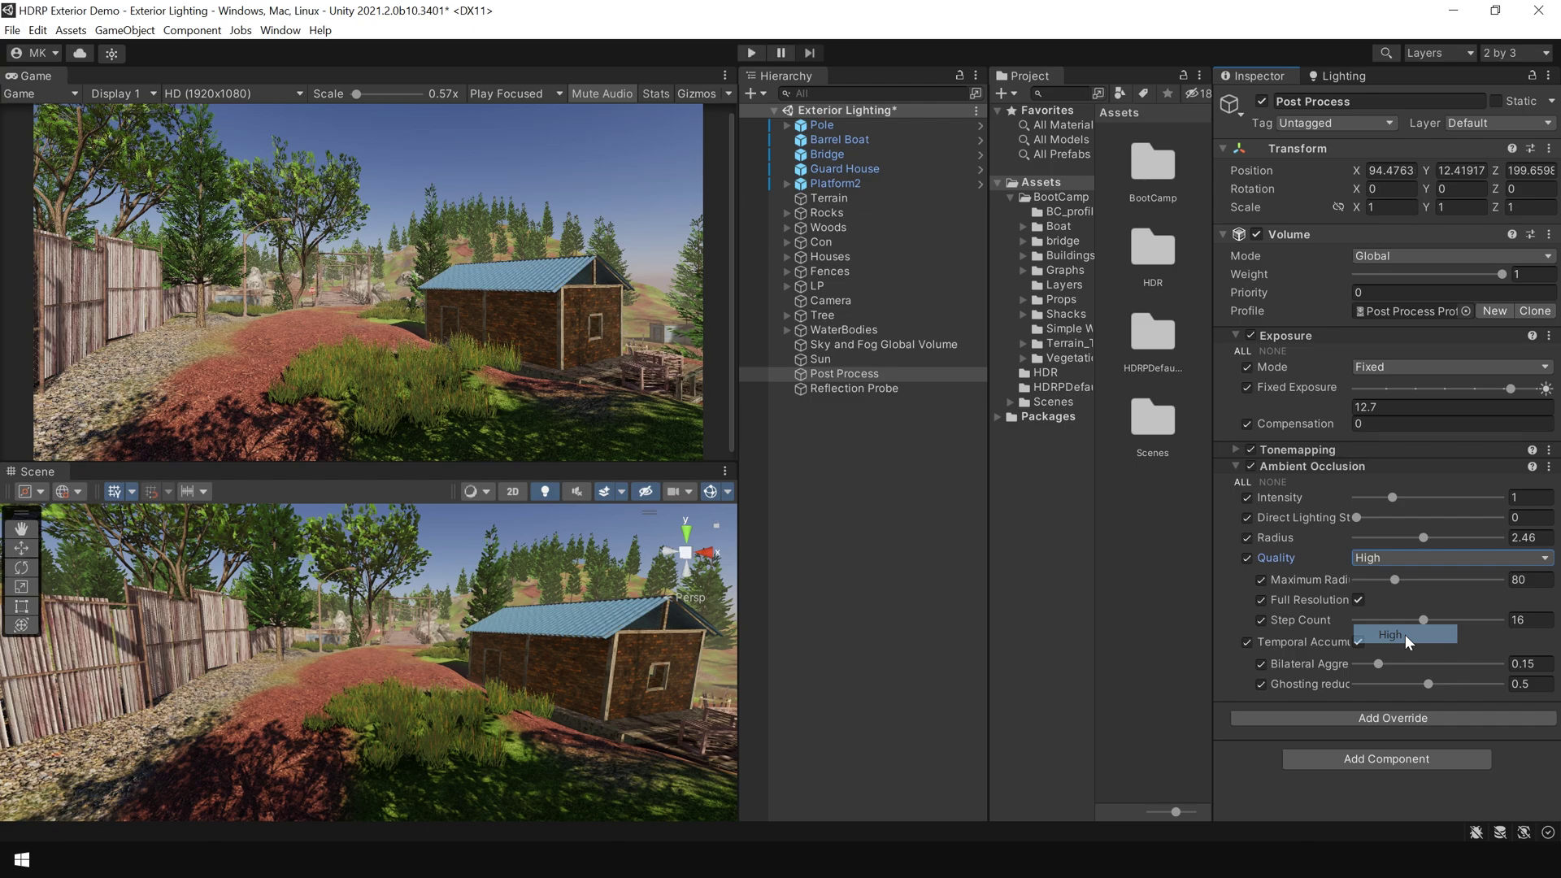
# Step: Compare the scene with Ambient Occlusion disabled and enabled, and leave it enabled
pyautogui.click(1255, 462)
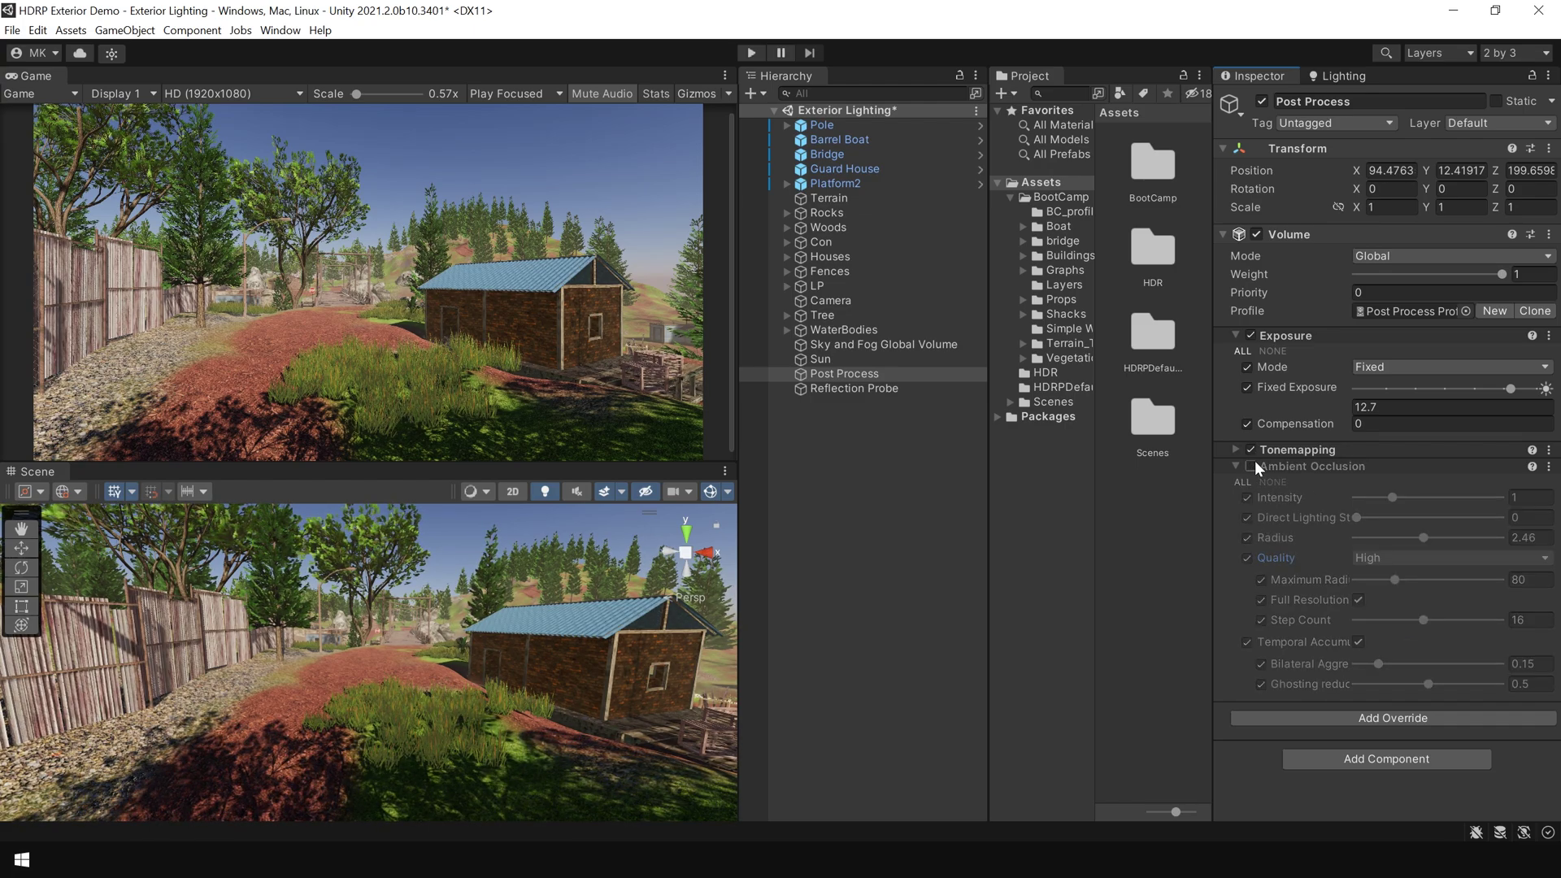
pyautogui.click(1255, 462)
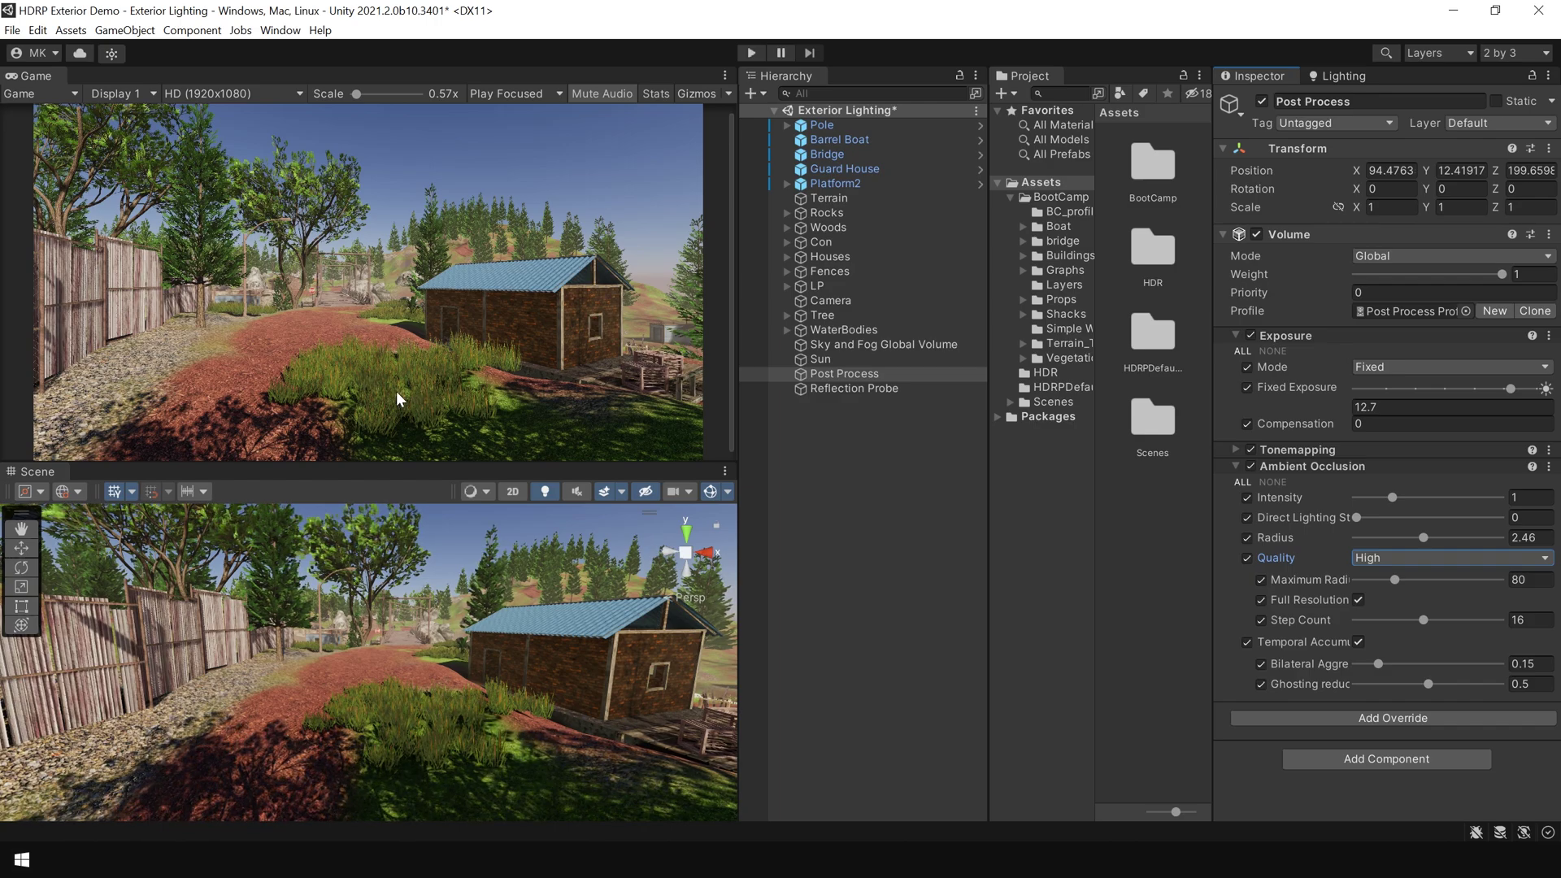
pyautogui.click(1249, 465)
pyautogui.click(1249, 465)
pyautogui.click(1249, 465)
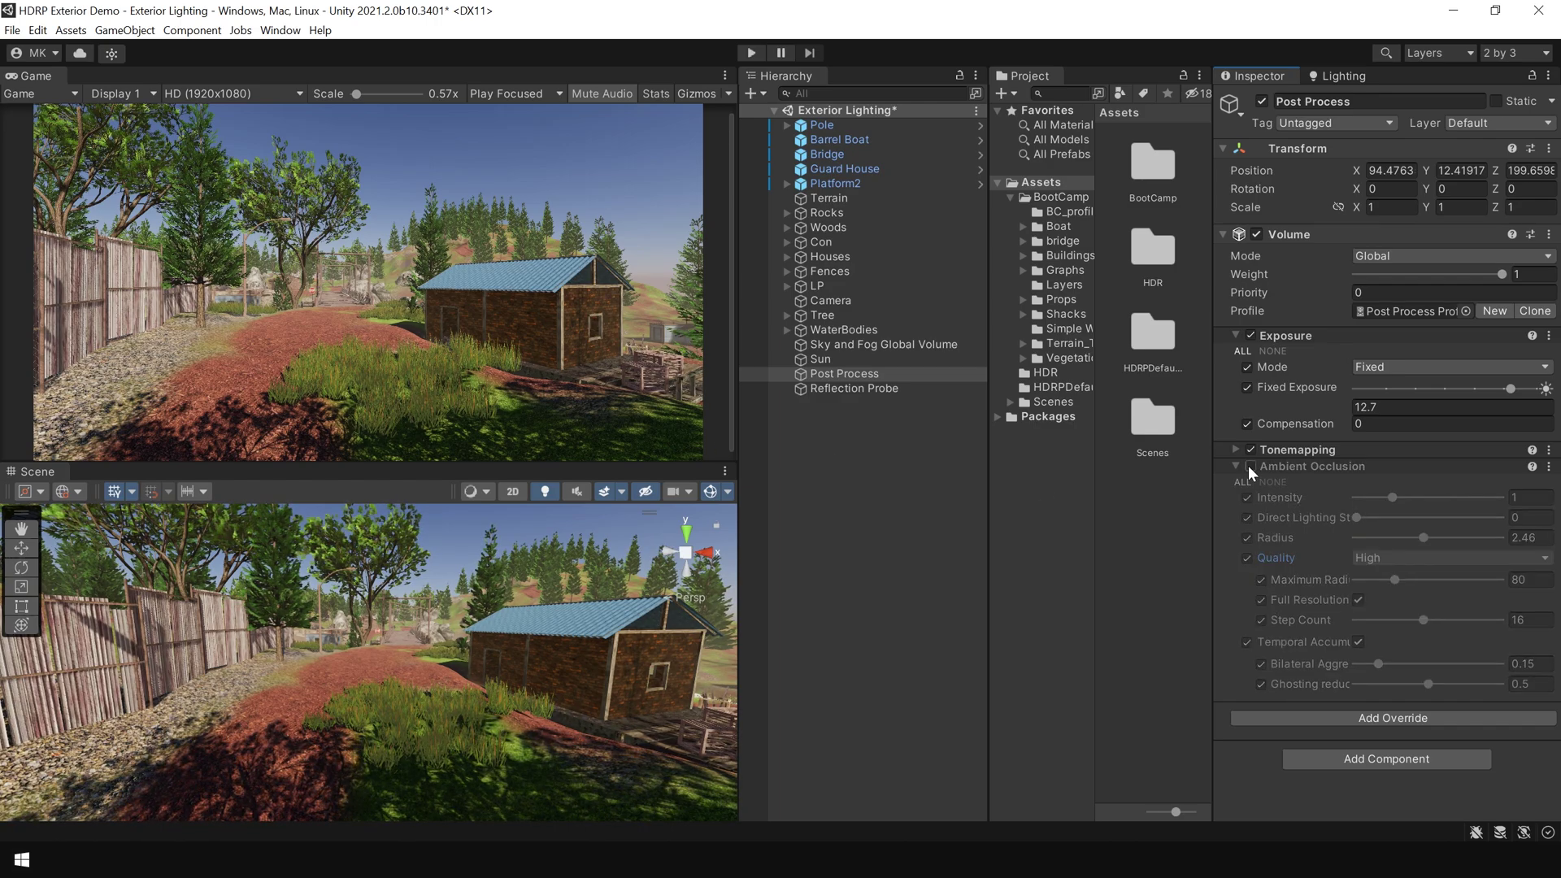
pyautogui.click(1249, 465)
# Step: Add a Bloom override with all properties enabled, with Intensity 0.363 and Scatter about 0.38
pyautogui.click(1338, 719)
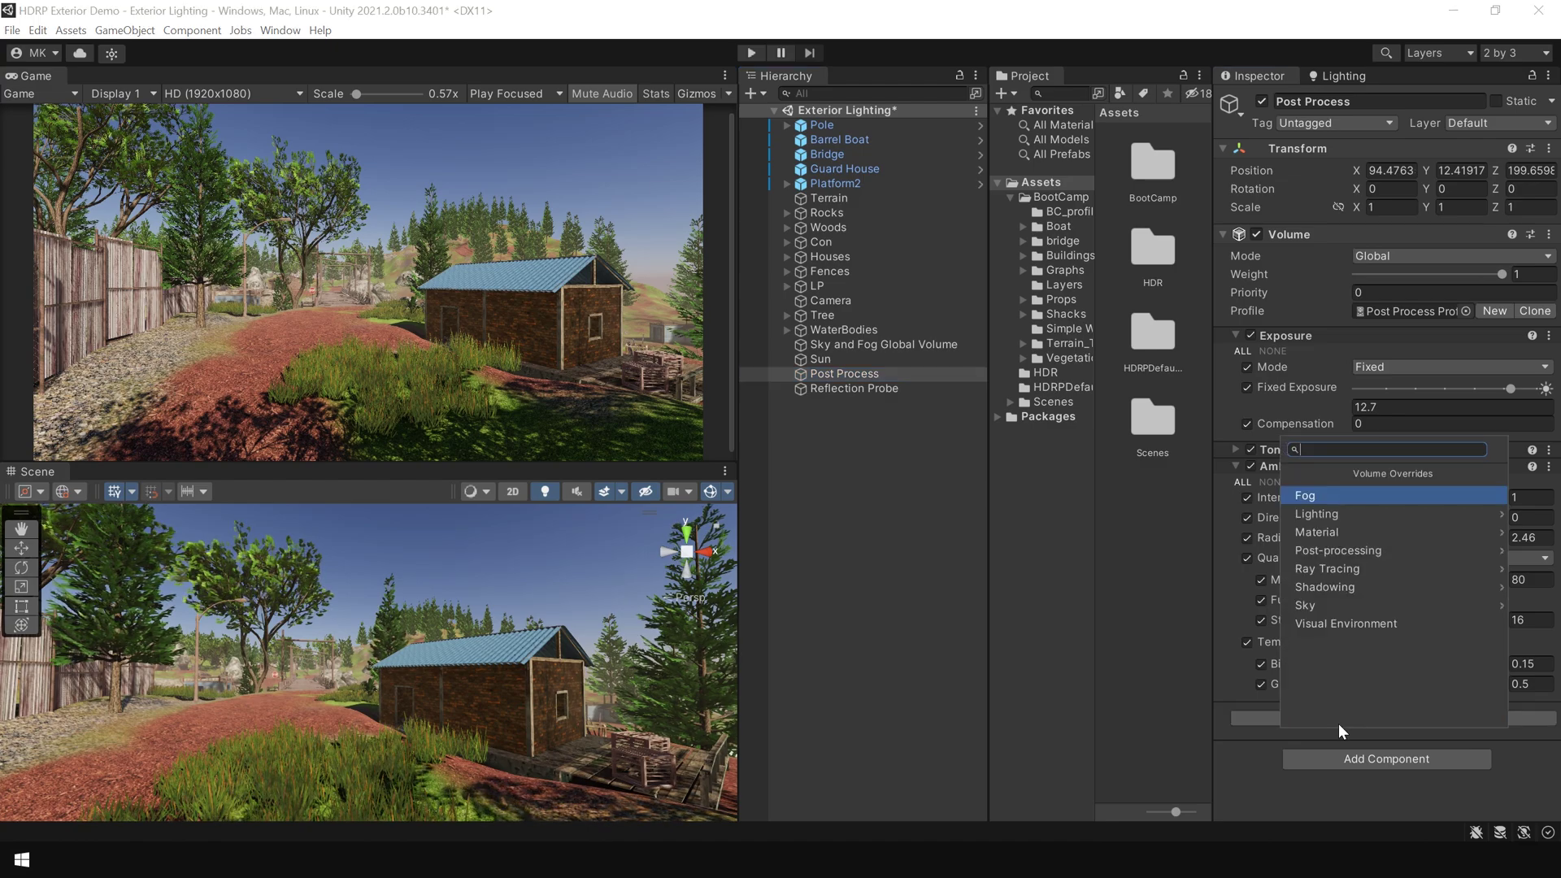
pyautogui.write('blo')
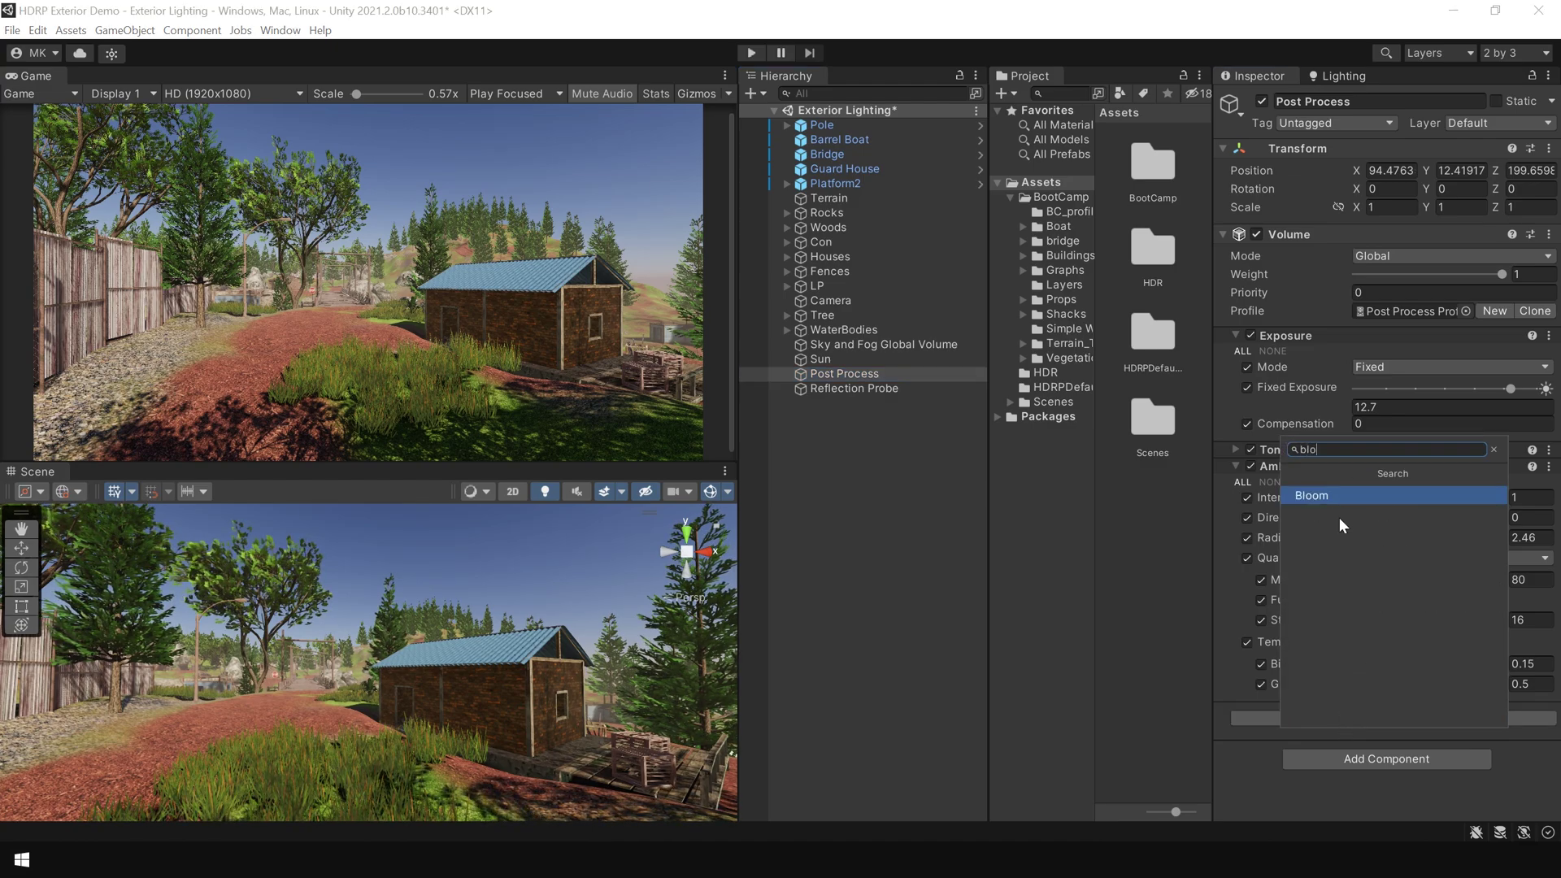
pyautogui.click(1331, 497)
pyautogui.scroll(-3, 1325, 651)
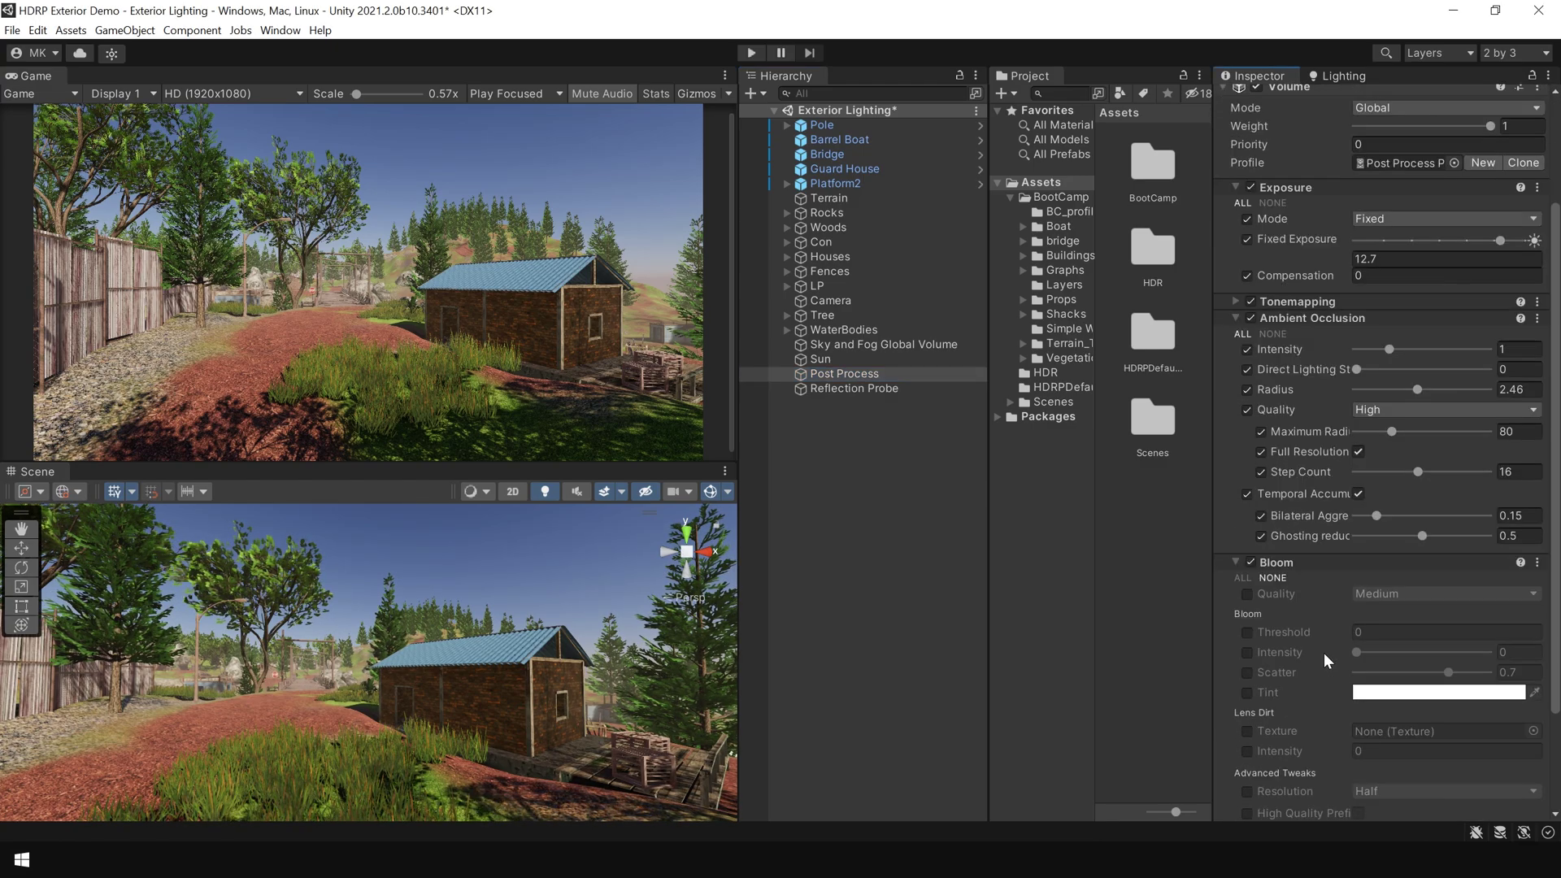
pyautogui.click(1240, 578)
pyautogui.scroll(-1, 1383, 607)
pyautogui.moveTo(1353, 603); pyautogui.dragTo(1401, 627)
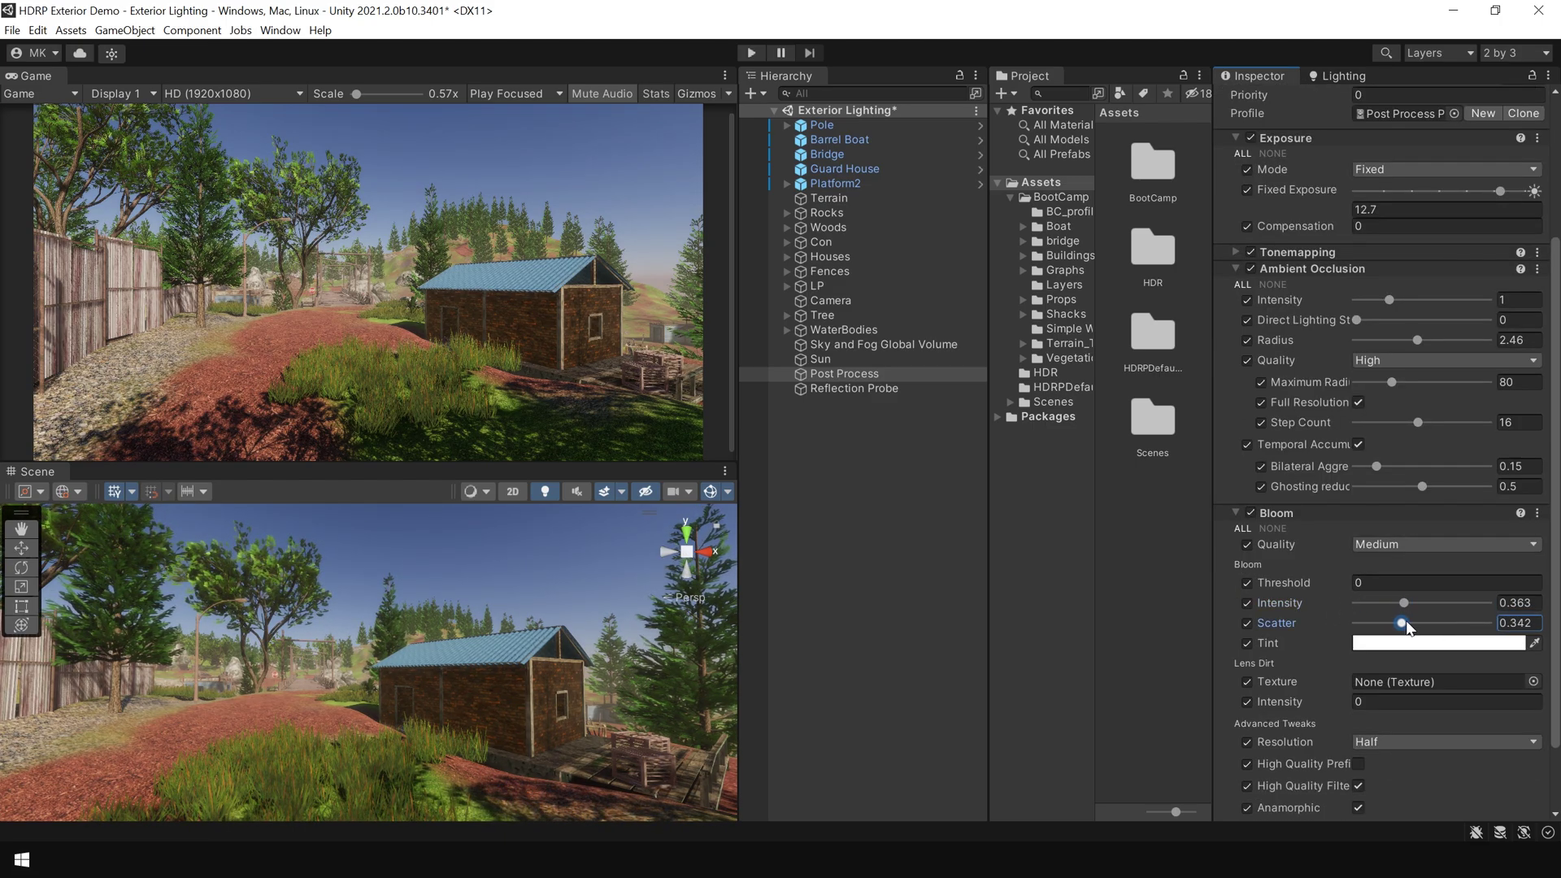
# Step: Compare the scene with Bloom off and on, and fine-tune it to Threshold 0.28, Intensity 0.321 and Scatter 0.287
pyautogui.click(1250, 512)
pyautogui.click(1251, 512)
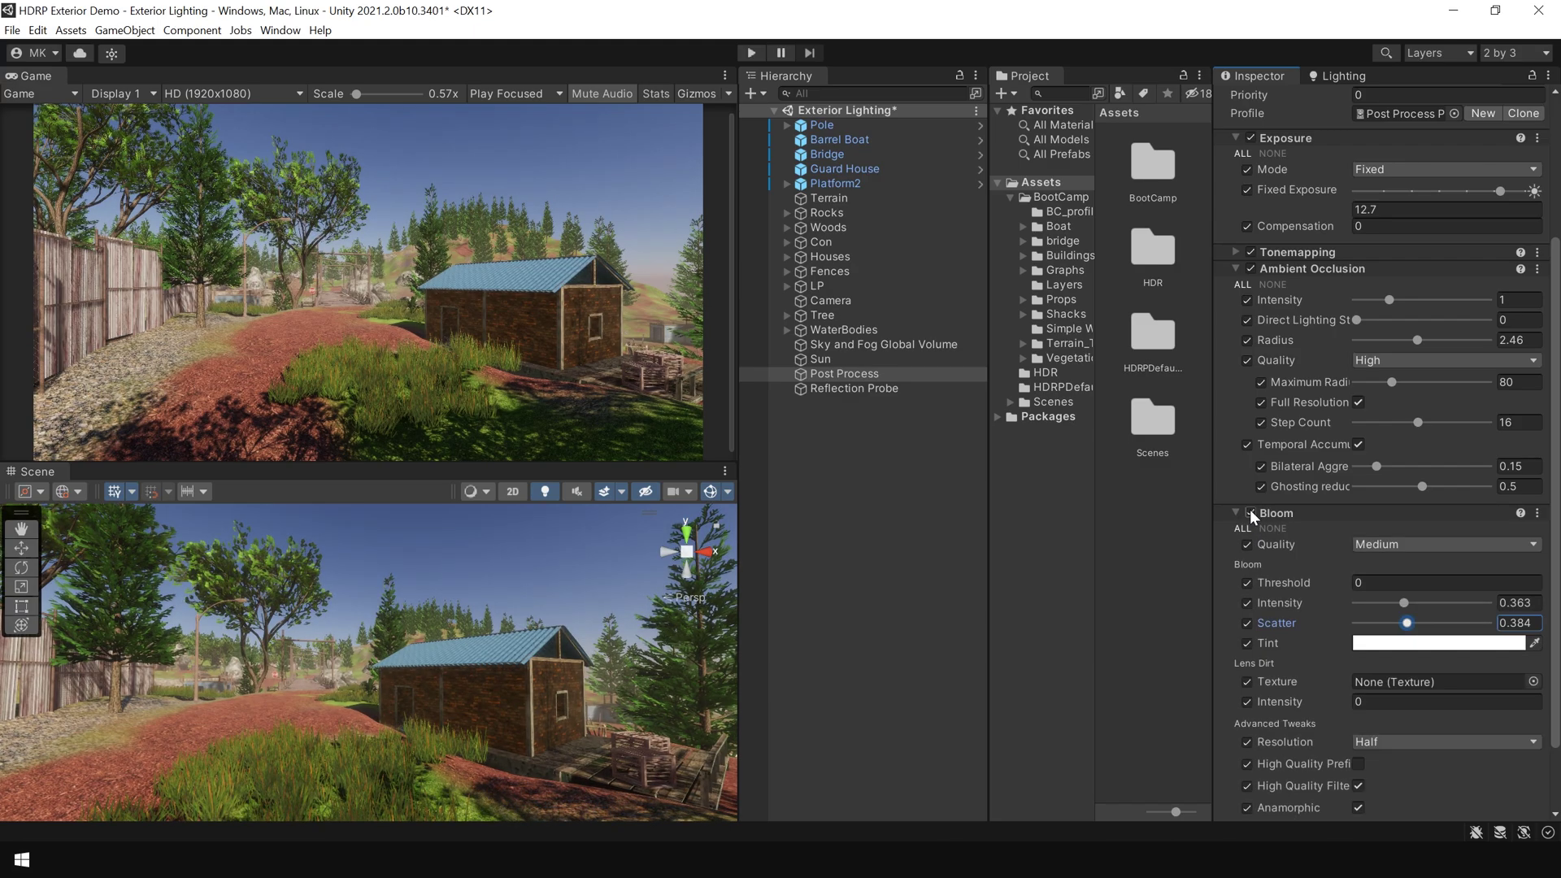
pyautogui.click(1250, 512)
pyautogui.click(1251, 512)
pyautogui.click(1250, 512)
pyautogui.click(1250, 512)
pyautogui.click(920, 506)
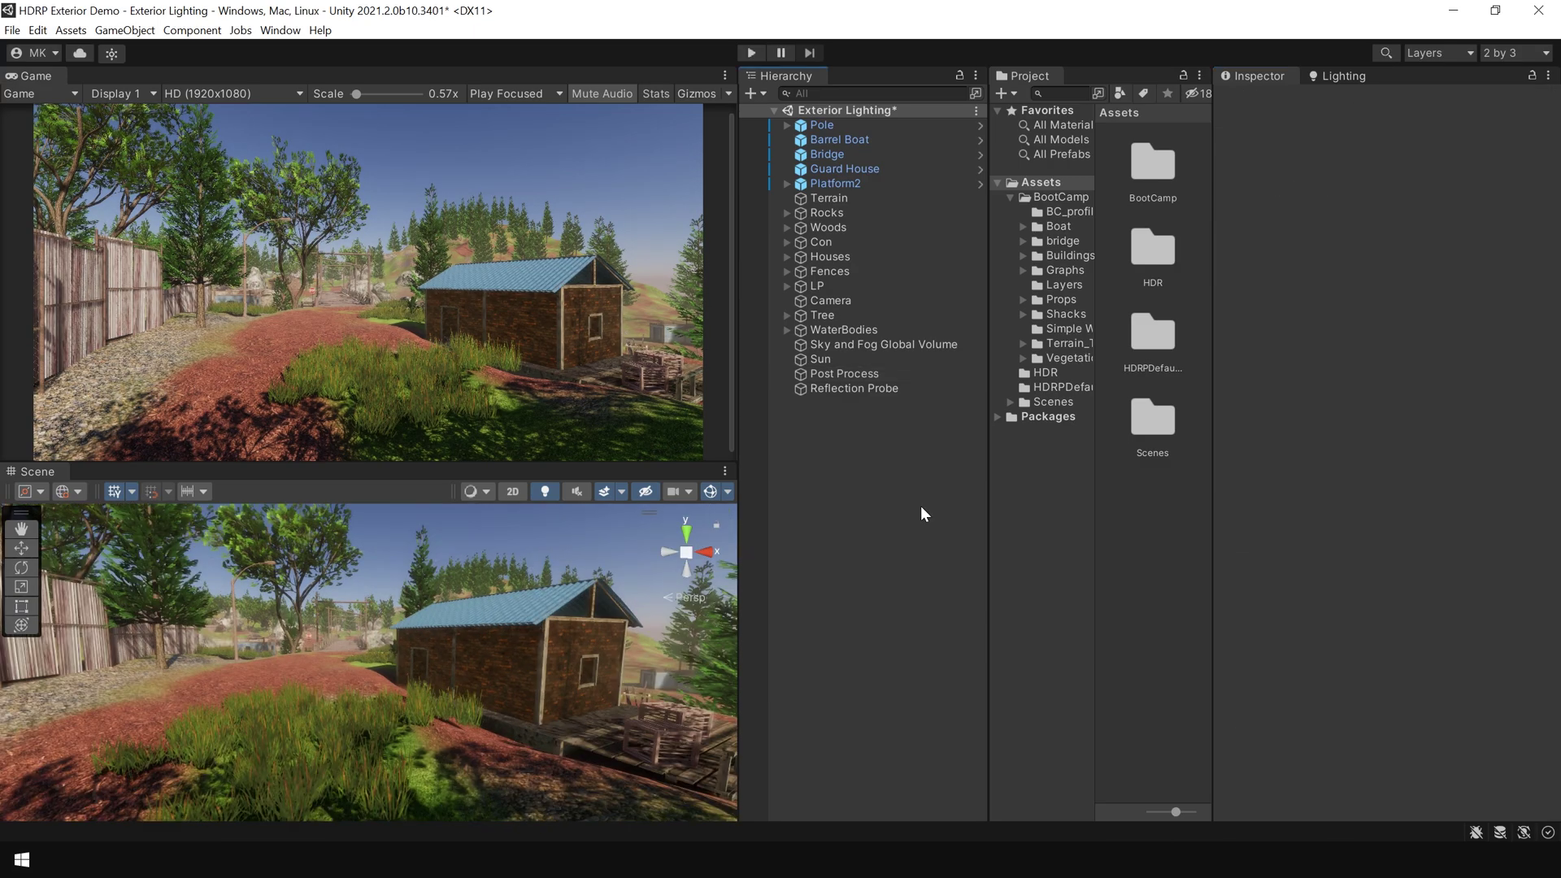
# Step: Add a Lift, Gamma, Gain override to the Post Process volume and enable all three color wheels
pyautogui.click(871, 373)
pyautogui.scroll(-2, 1397, 716)
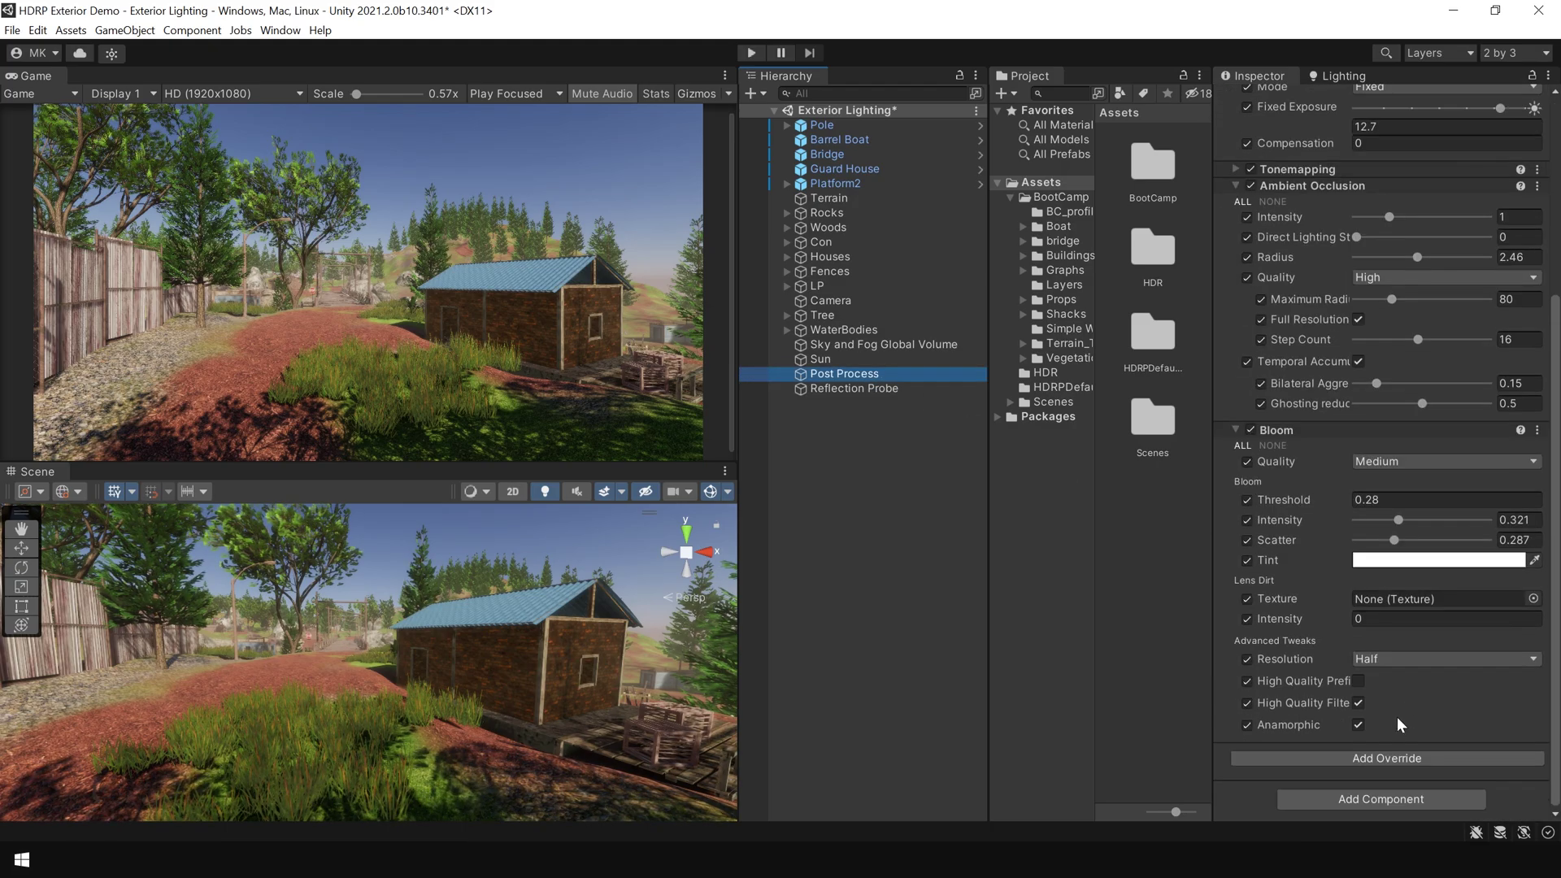
pyautogui.click(1378, 758)
pyautogui.write('lif')
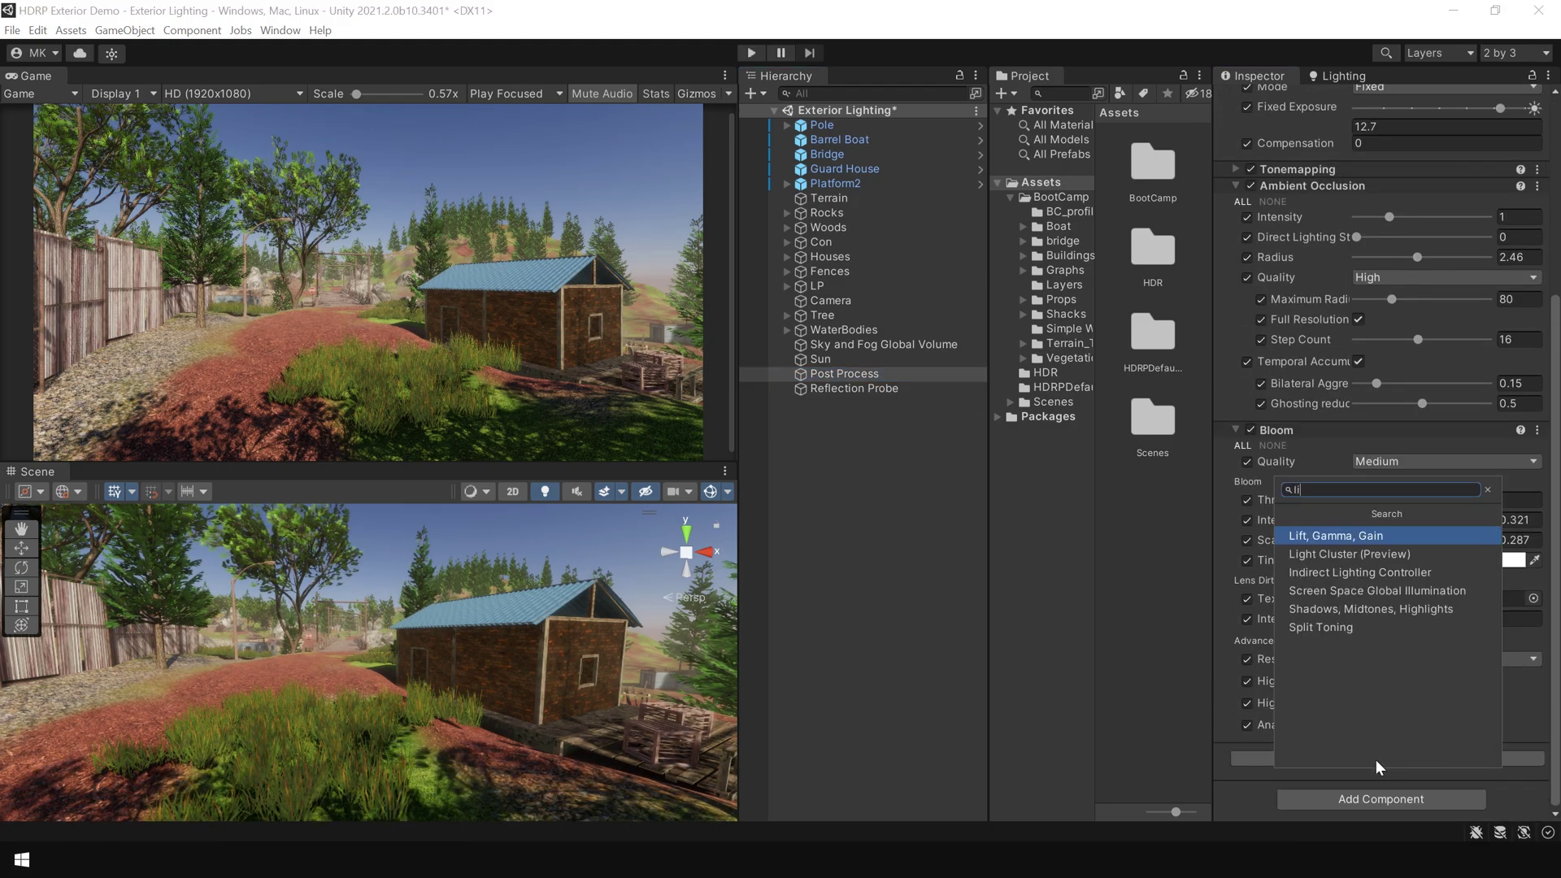
pyautogui.click(1352, 542)
pyautogui.scroll(-4, 1275, 594)
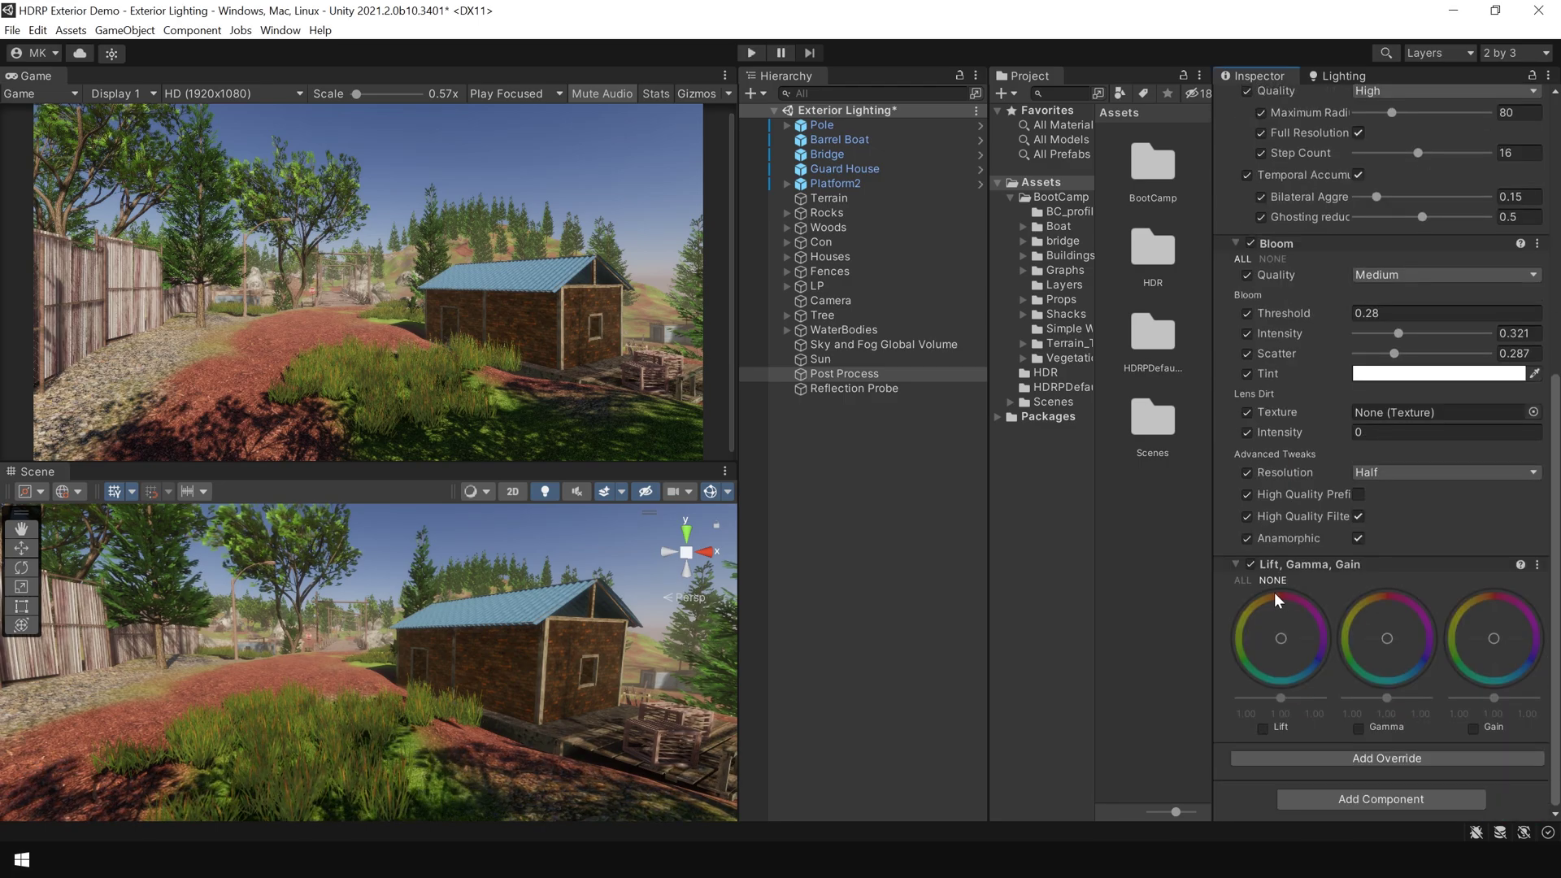
pyautogui.click(1241, 580)
# Step: Grade the scene by shifting Gamma slightly toward blue, Gain toward warm yellow-orange and Lift marginally warmer
pyautogui.moveTo(1386, 638); pyautogui.dragTo(1402, 646)
pyautogui.moveTo(1495, 638); pyautogui.dragTo(1477, 620)
pyautogui.moveTo(1275, 642)
pyautogui.mouseDown()
pyautogui.moveTo(1284, 650)
pyautogui.moveTo(1266, 630)
pyautogui.mouseUp()
pyautogui.moveTo(1387, 639); pyautogui.dragTo(1407, 663)
pyautogui.moveTo(1278, 649); pyautogui.dragTo(1290, 646)
pyautogui.moveTo(1494, 636); pyautogui.dragTo(1481, 618)
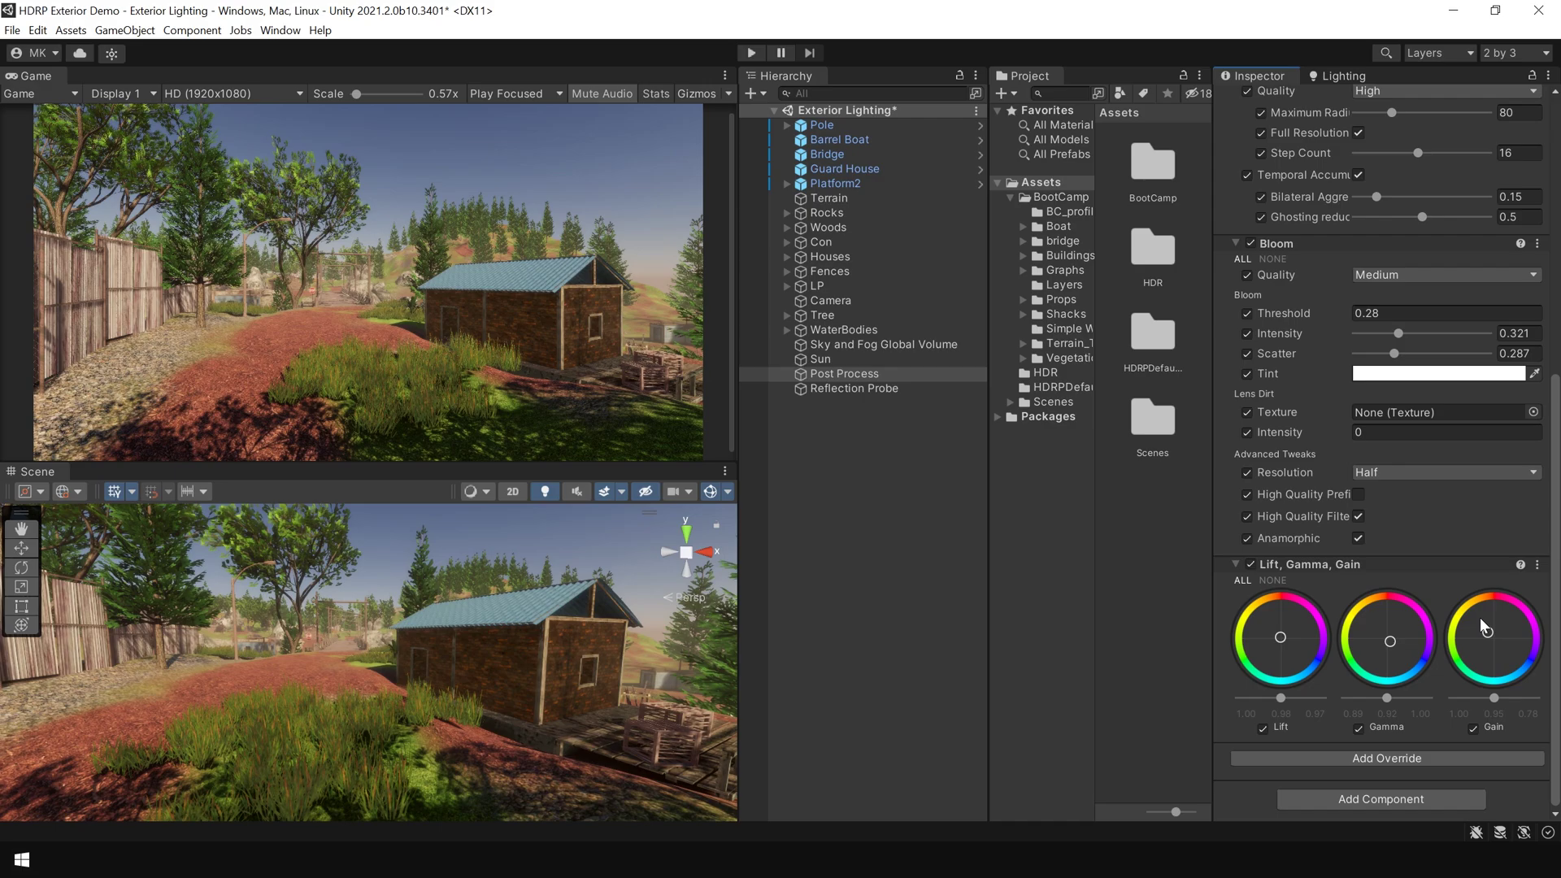
# Step: Compare the scene with Lift, Gamma, Gain disabled and enabled, and leave the override enabled
pyautogui.click(1251, 564)
pyautogui.click(1251, 563)
pyautogui.click(1251, 564)
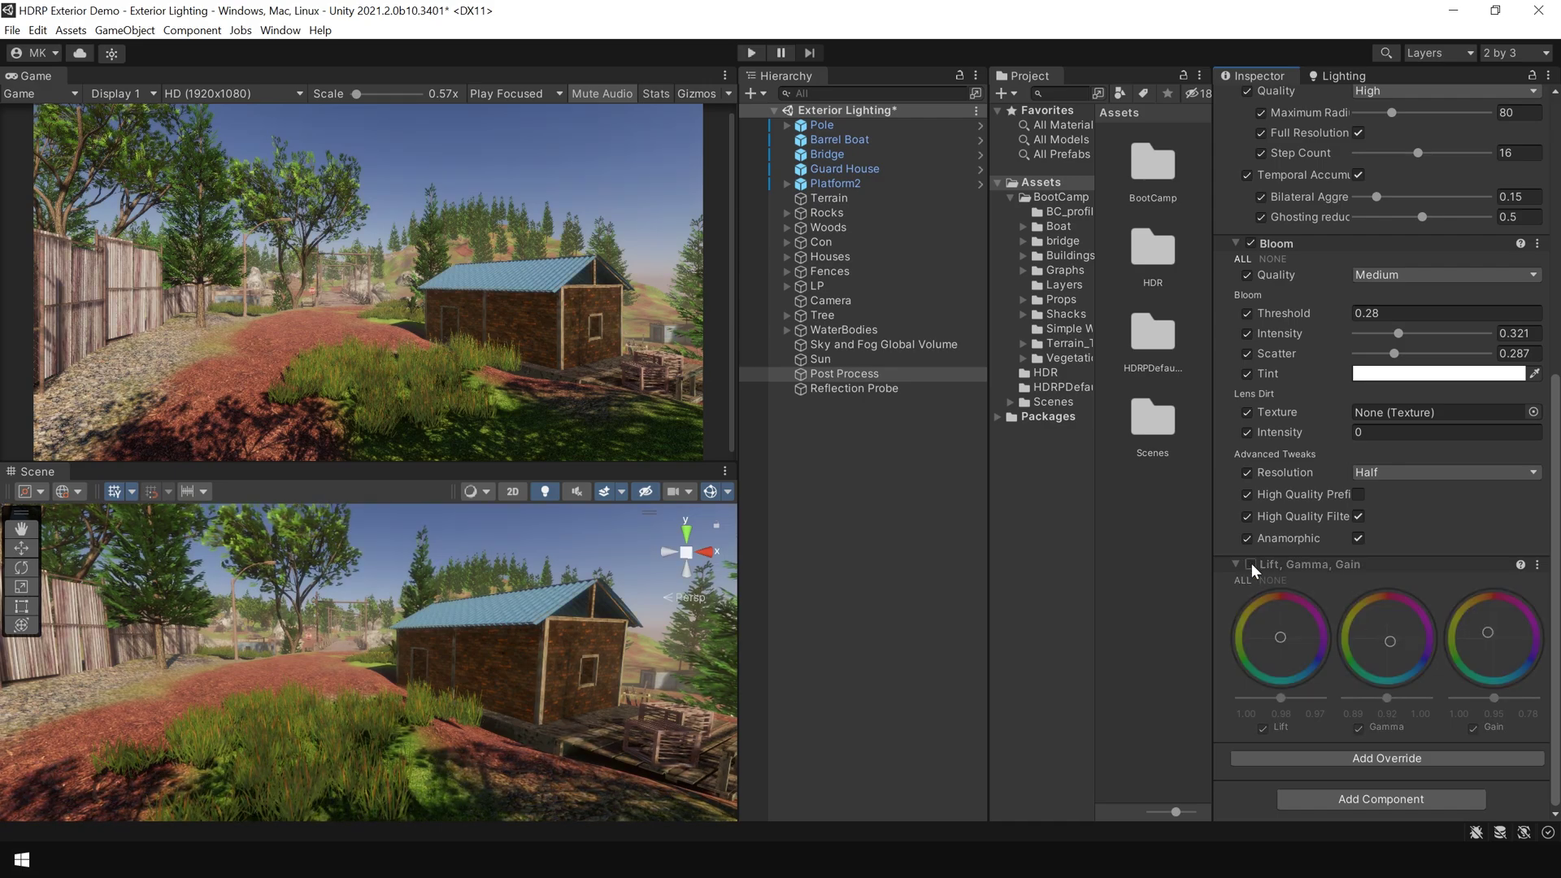
pyautogui.click(1251, 564)
pyautogui.click(1252, 564)
pyautogui.click(1251, 563)
pyautogui.click(1251, 563)
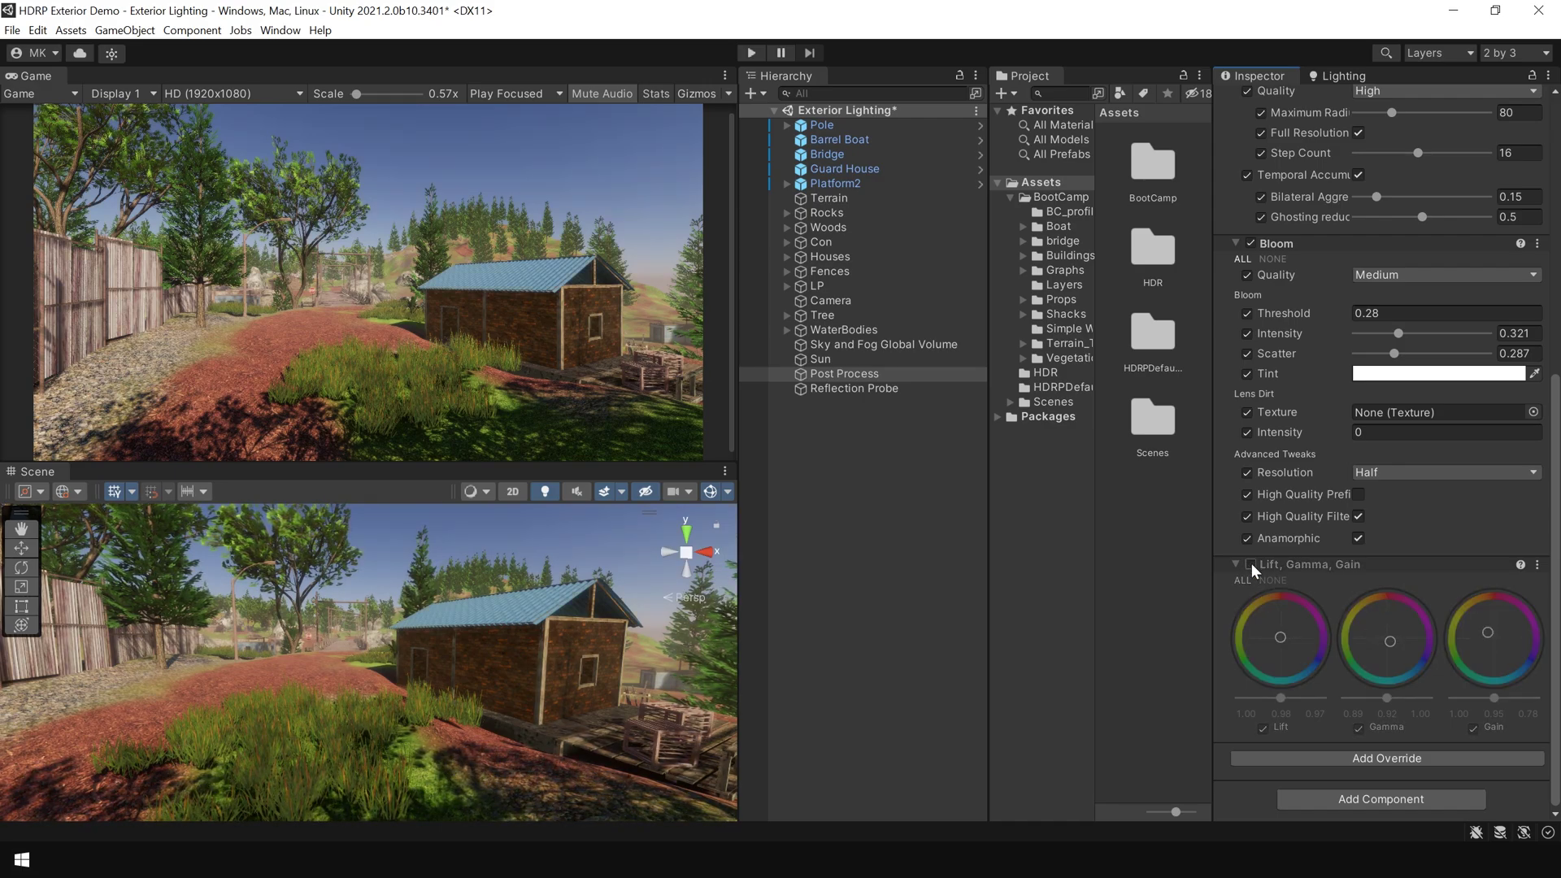
pyautogui.click(1252, 563)
# Step: Add a Color Adjustments override to the Post Process volume and enable all of its properties
pyautogui.click(1383, 759)
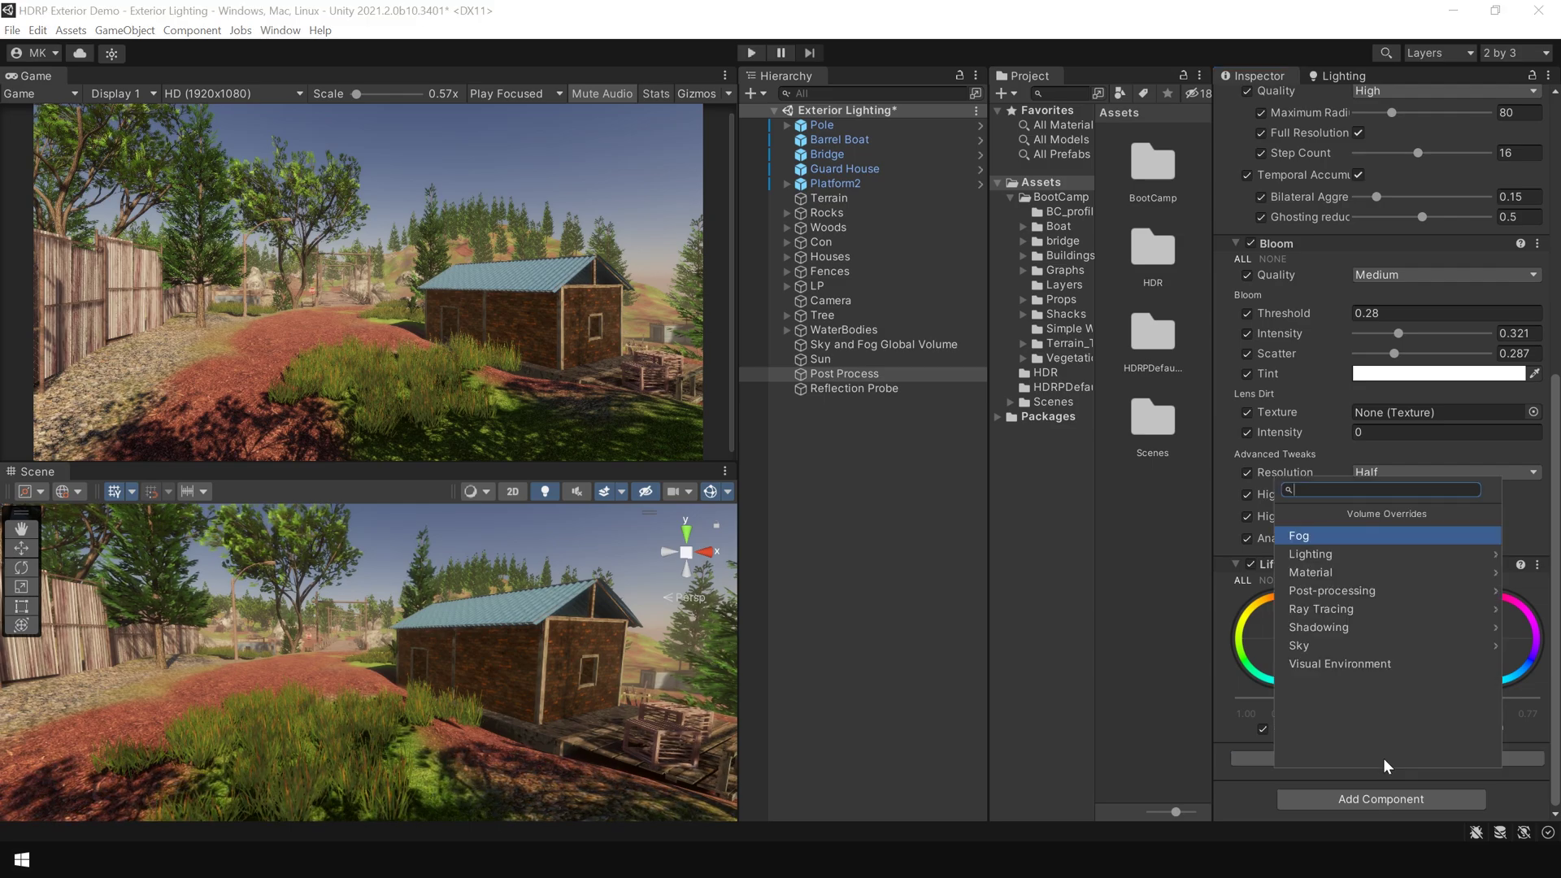
pyautogui.click(1369, 590)
pyautogui.click(1365, 576)
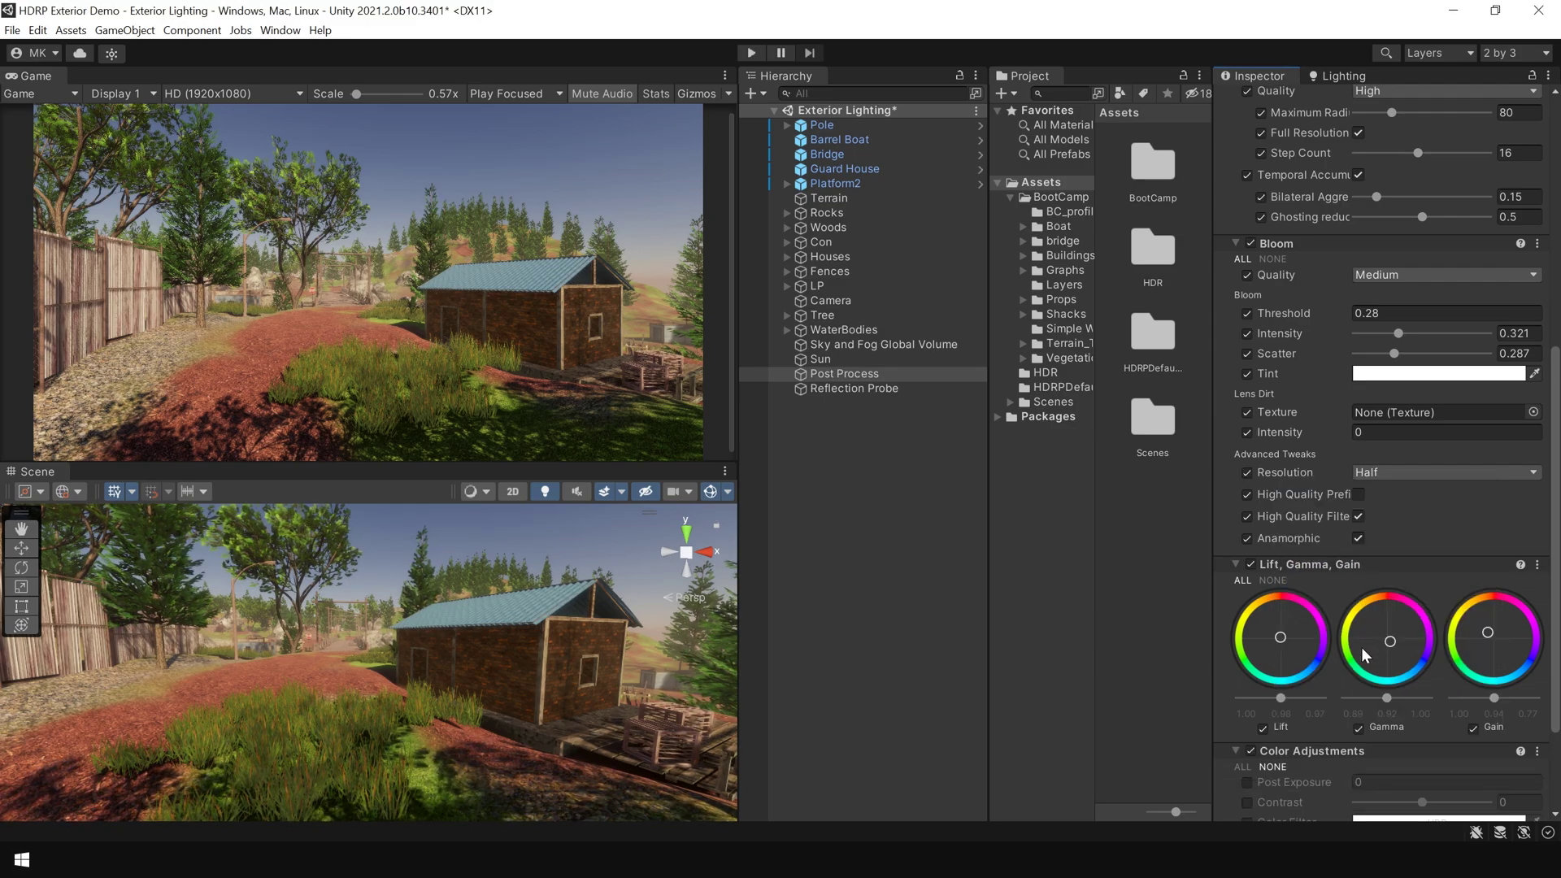
pyautogui.click(1243, 667)
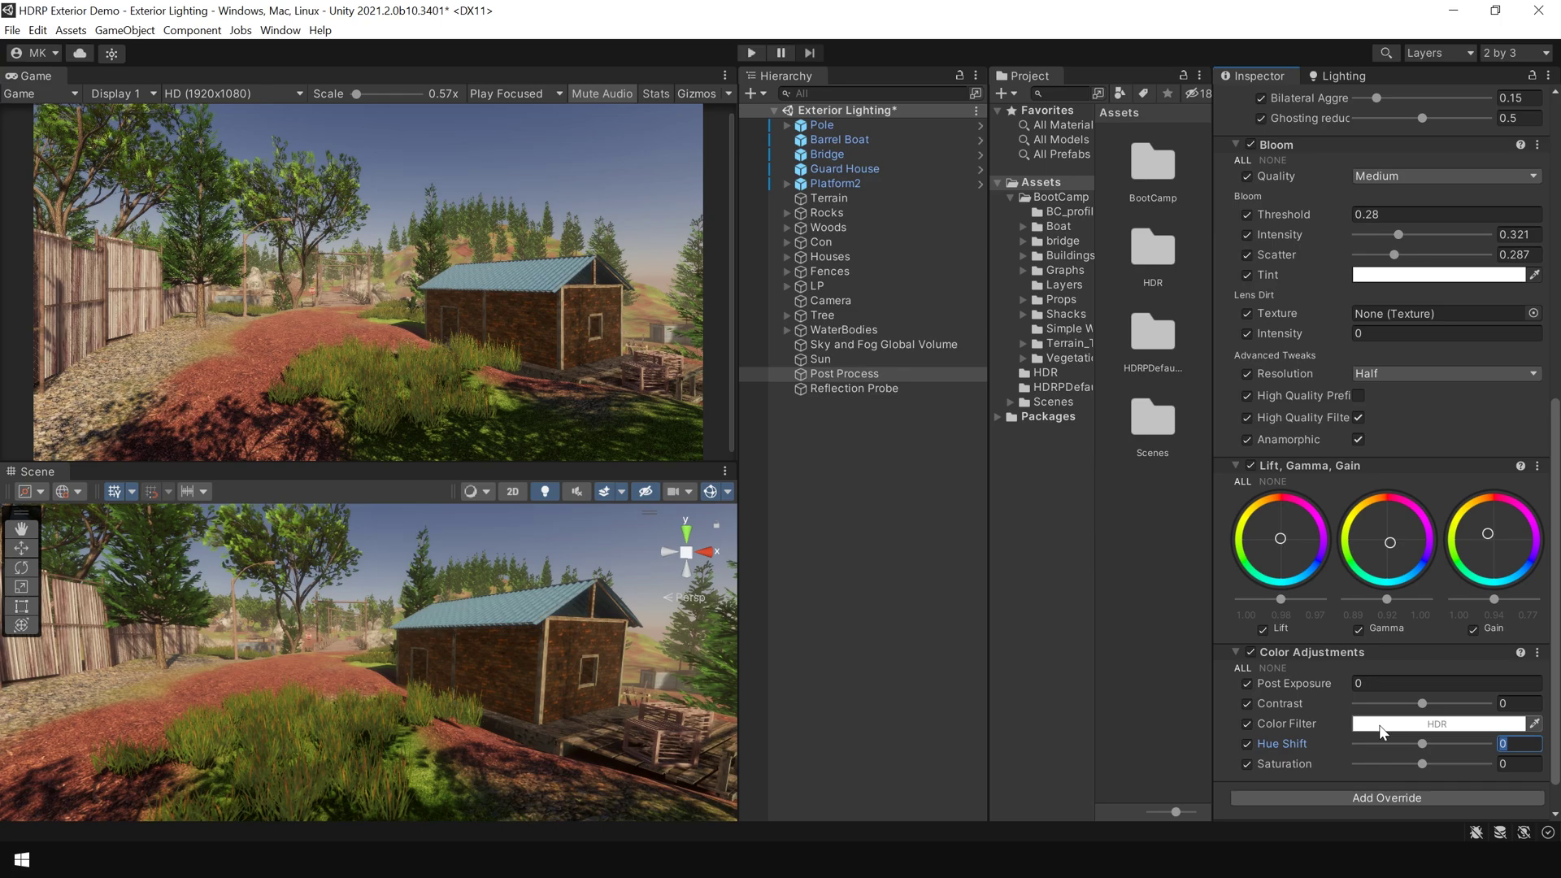
# Step: Set the Color Adjustments Post Exposure to 0.35, Contrast to 11 and Saturation to -6
pyautogui.moveTo(1292, 681); pyautogui.dragTo(1417, 764)
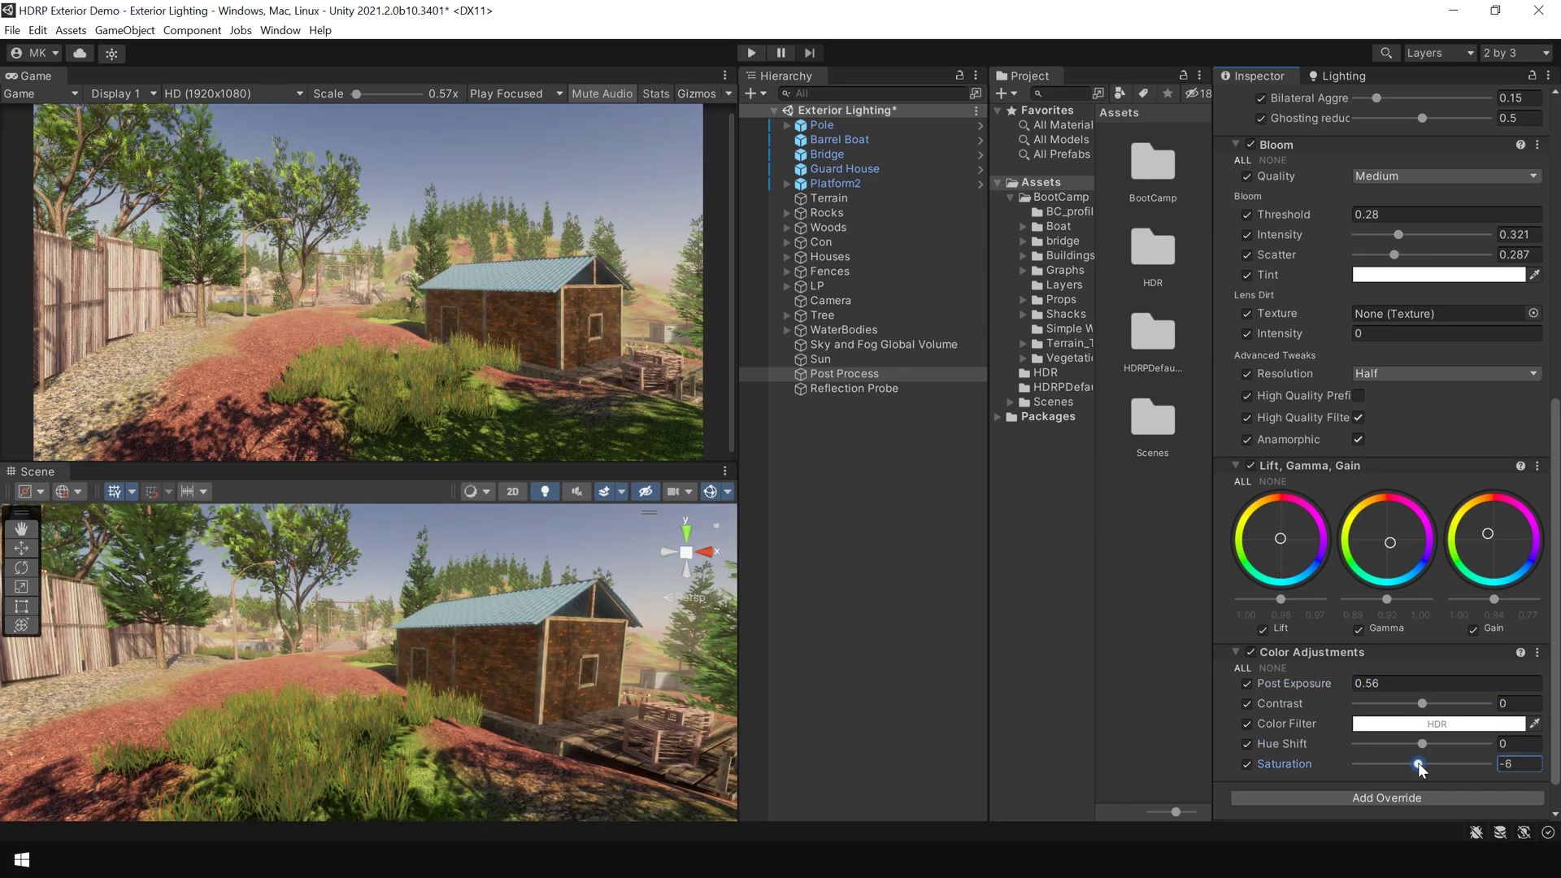
pyautogui.moveTo(1422, 703); pyautogui.dragTo(1429, 703)
pyautogui.click(1325, 685)
pyautogui.moveTo(1325, 686); pyautogui.dragTo(1252, 652)
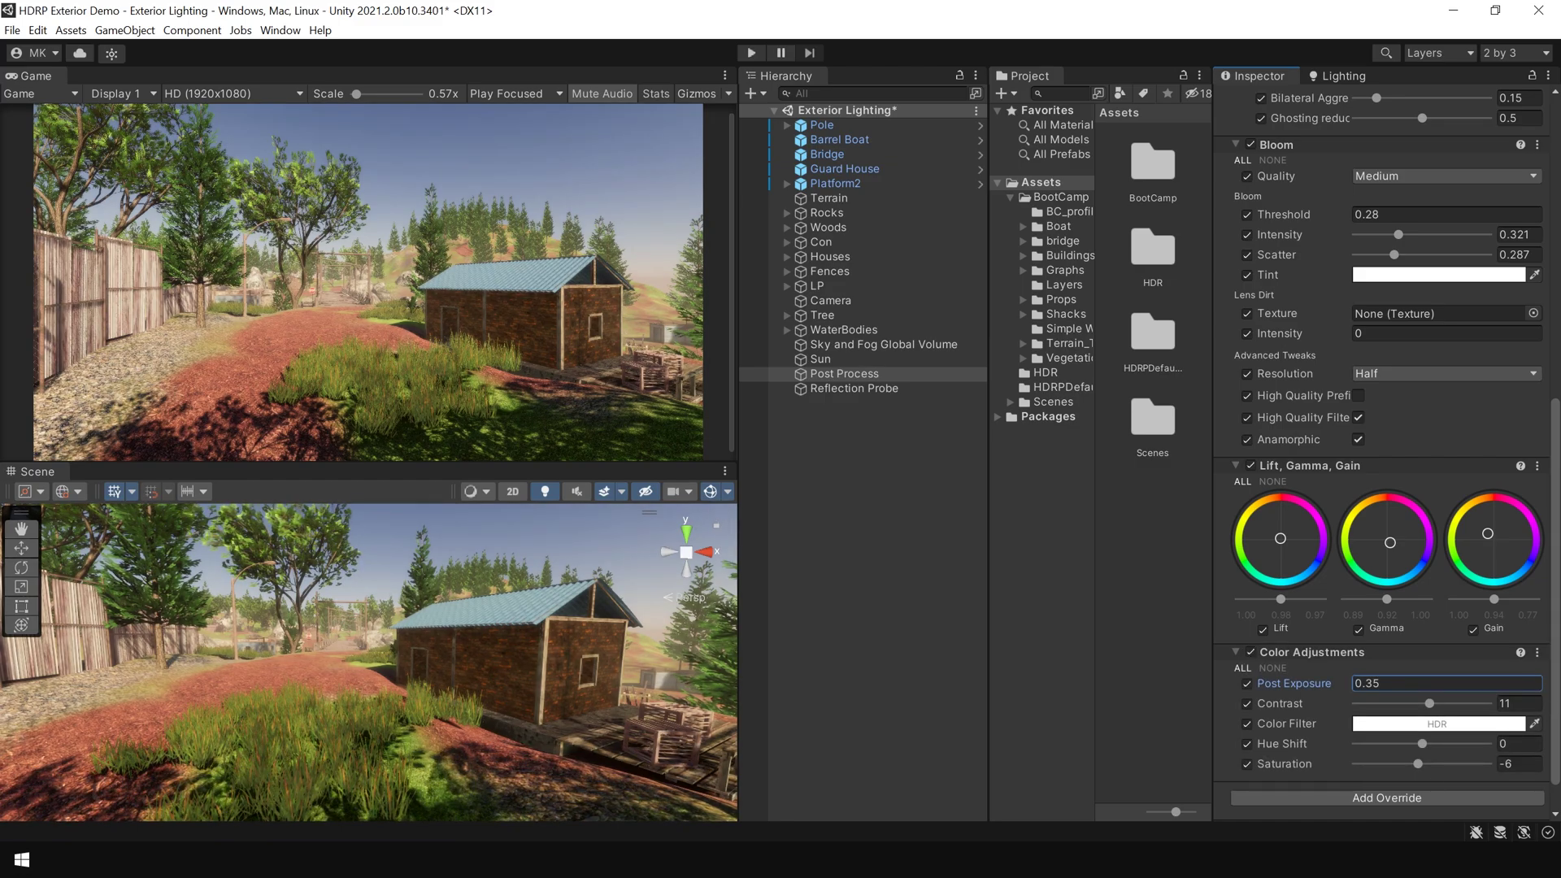
# Step: Add a Vignette override to the Post Process volume, slightly raise its intensity and deselect the volume
pyautogui.click(1386, 796)
pyautogui.write('vig')
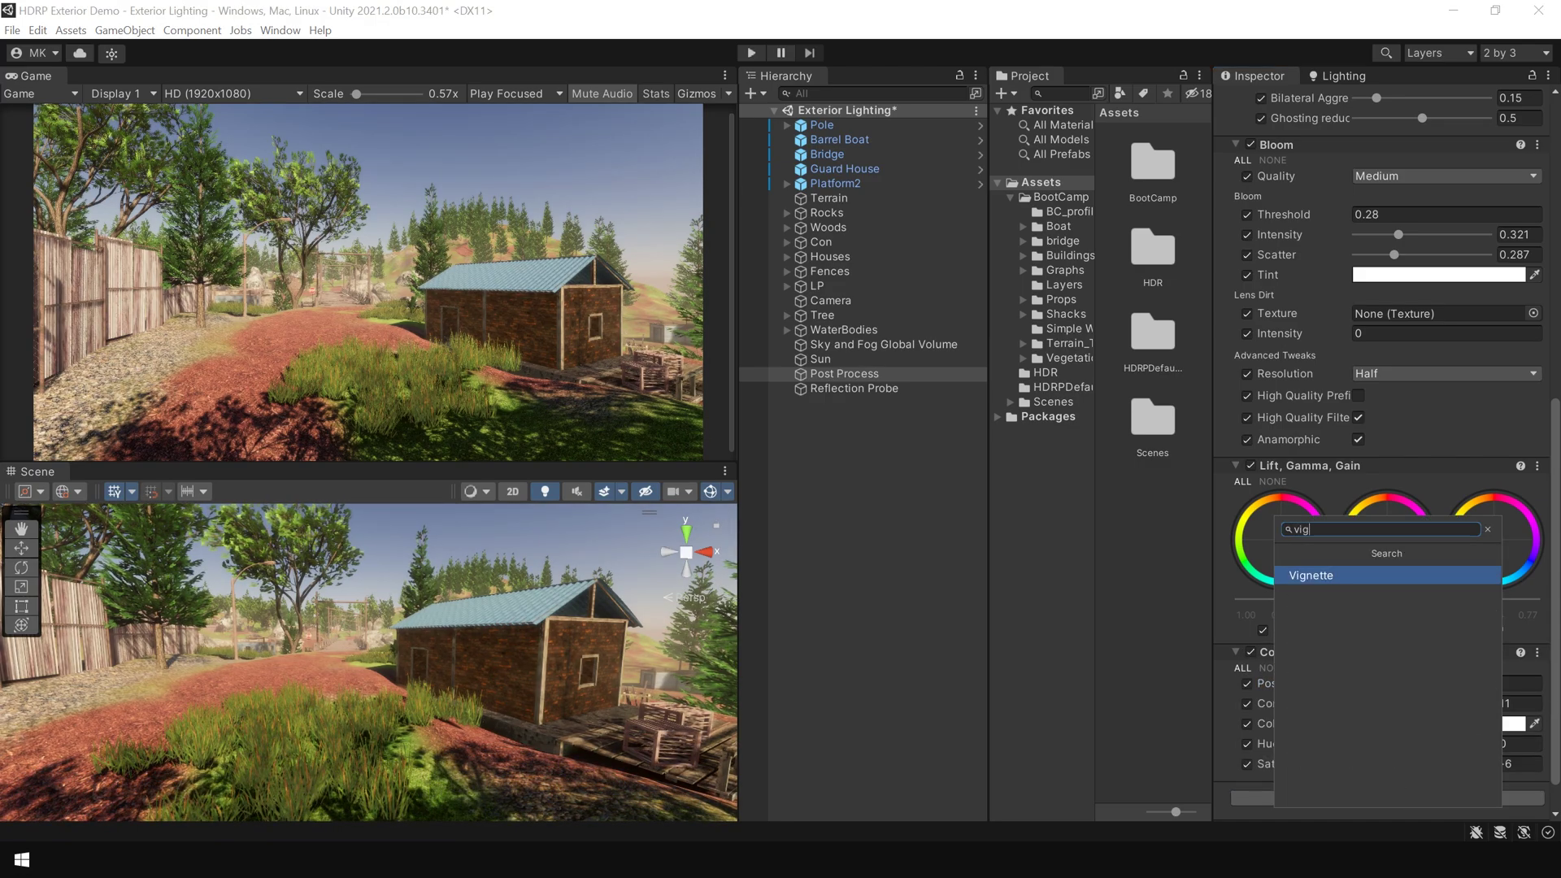
pyautogui.press('Return')
pyautogui.moveTo(1355, 665); pyautogui.dragTo(1388, 666)
pyautogui.moveTo(1382, 685); pyautogui.dragTo(1390, 666)
pyautogui.click(892, 481)
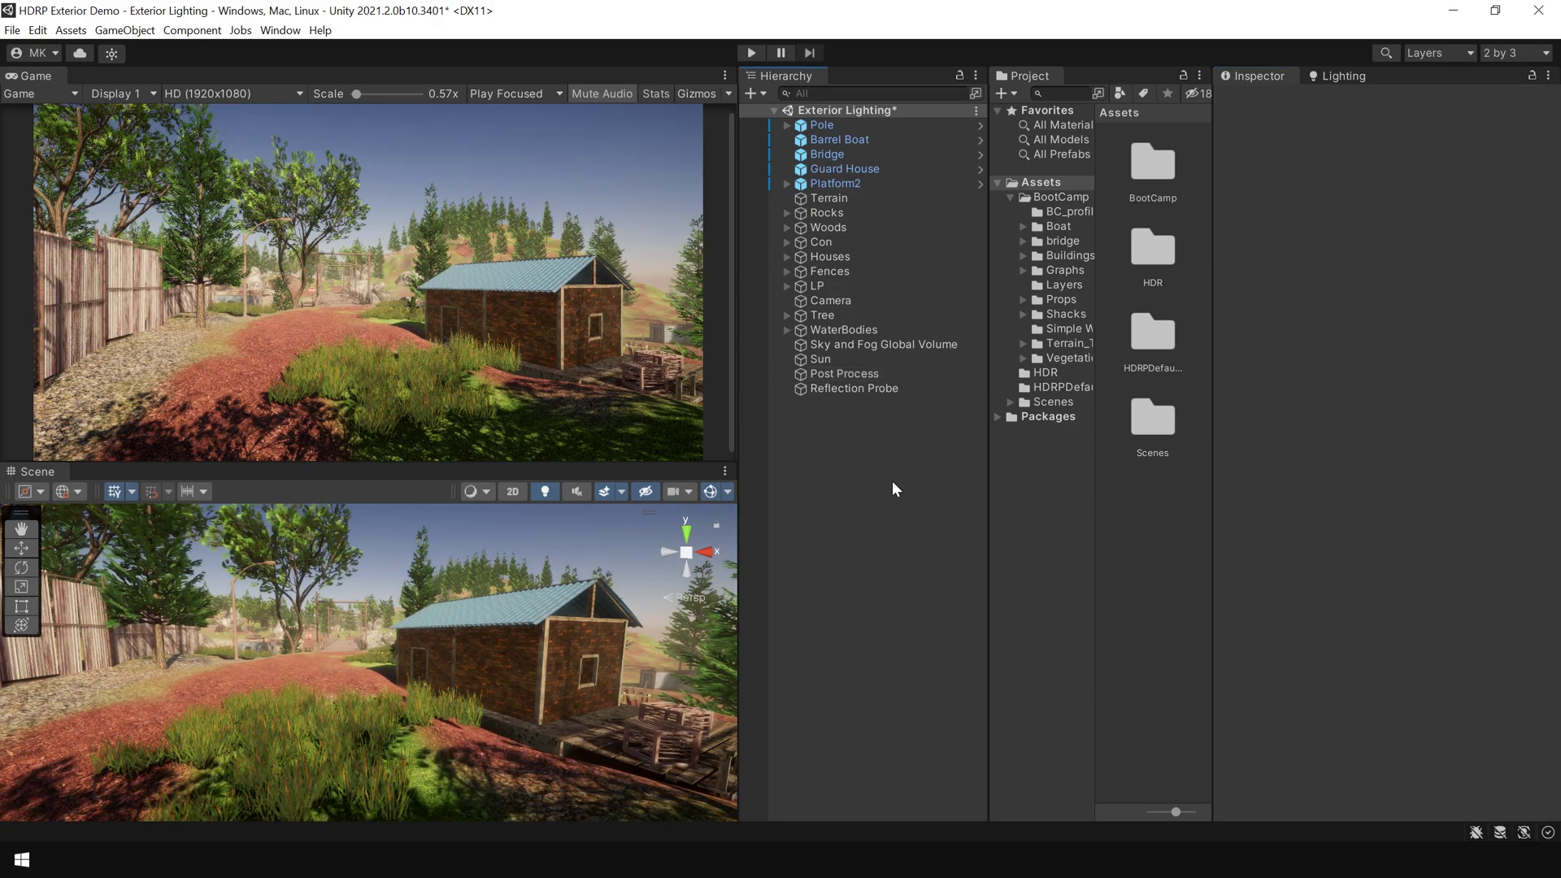
# Step: Set the Camera's post anti-aliasing to Temporal Anti-aliasing (TAA)
pyautogui.click(856, 302)
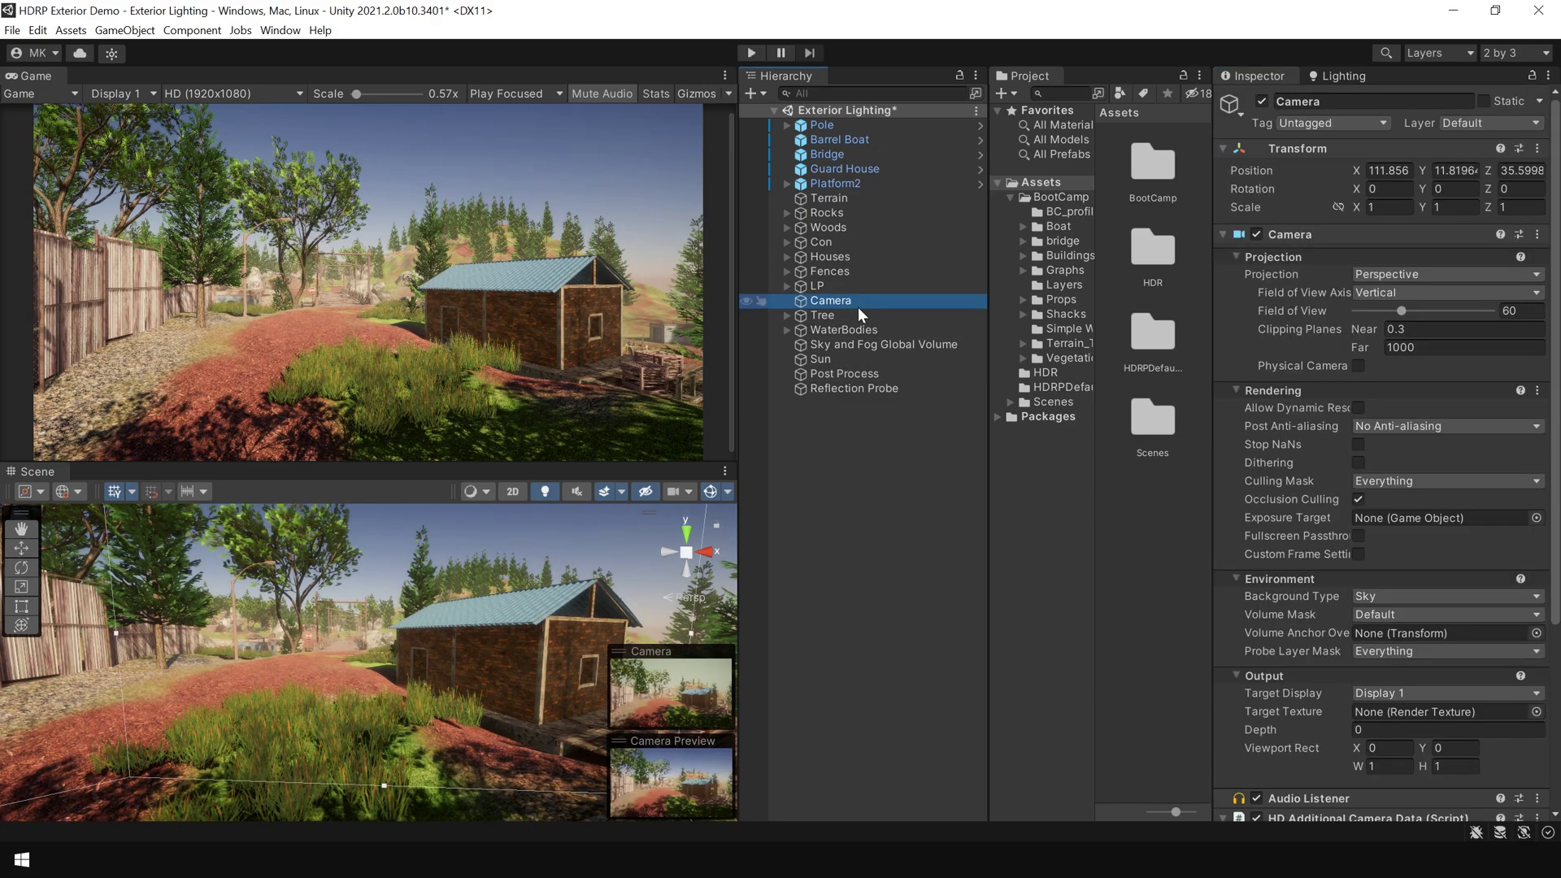
pyautogui.click(1359, 430)
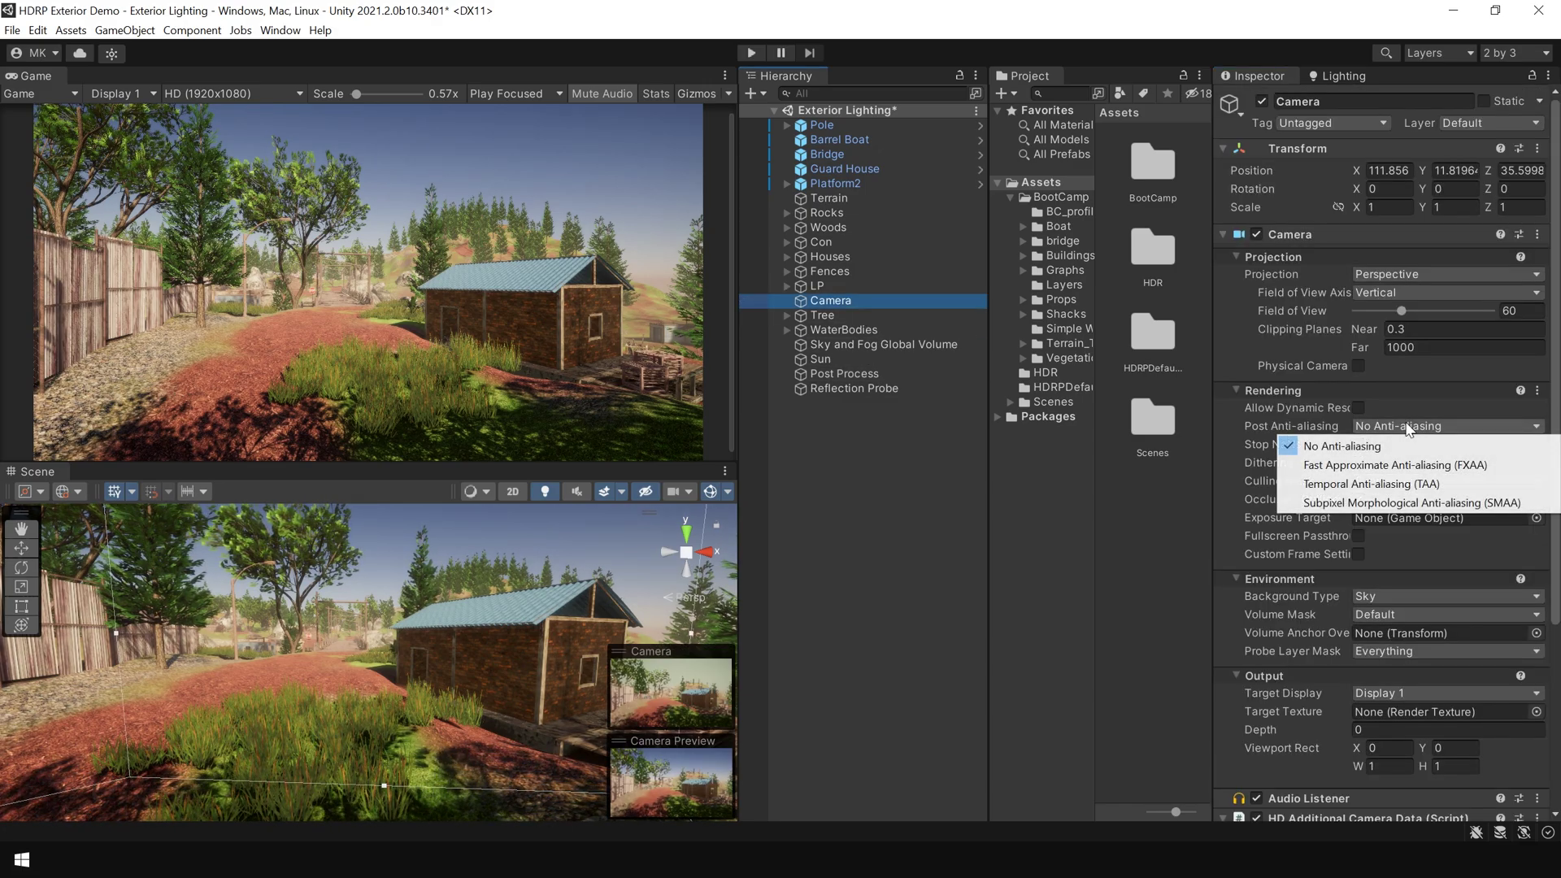
pyautogui.click(1388, 484)
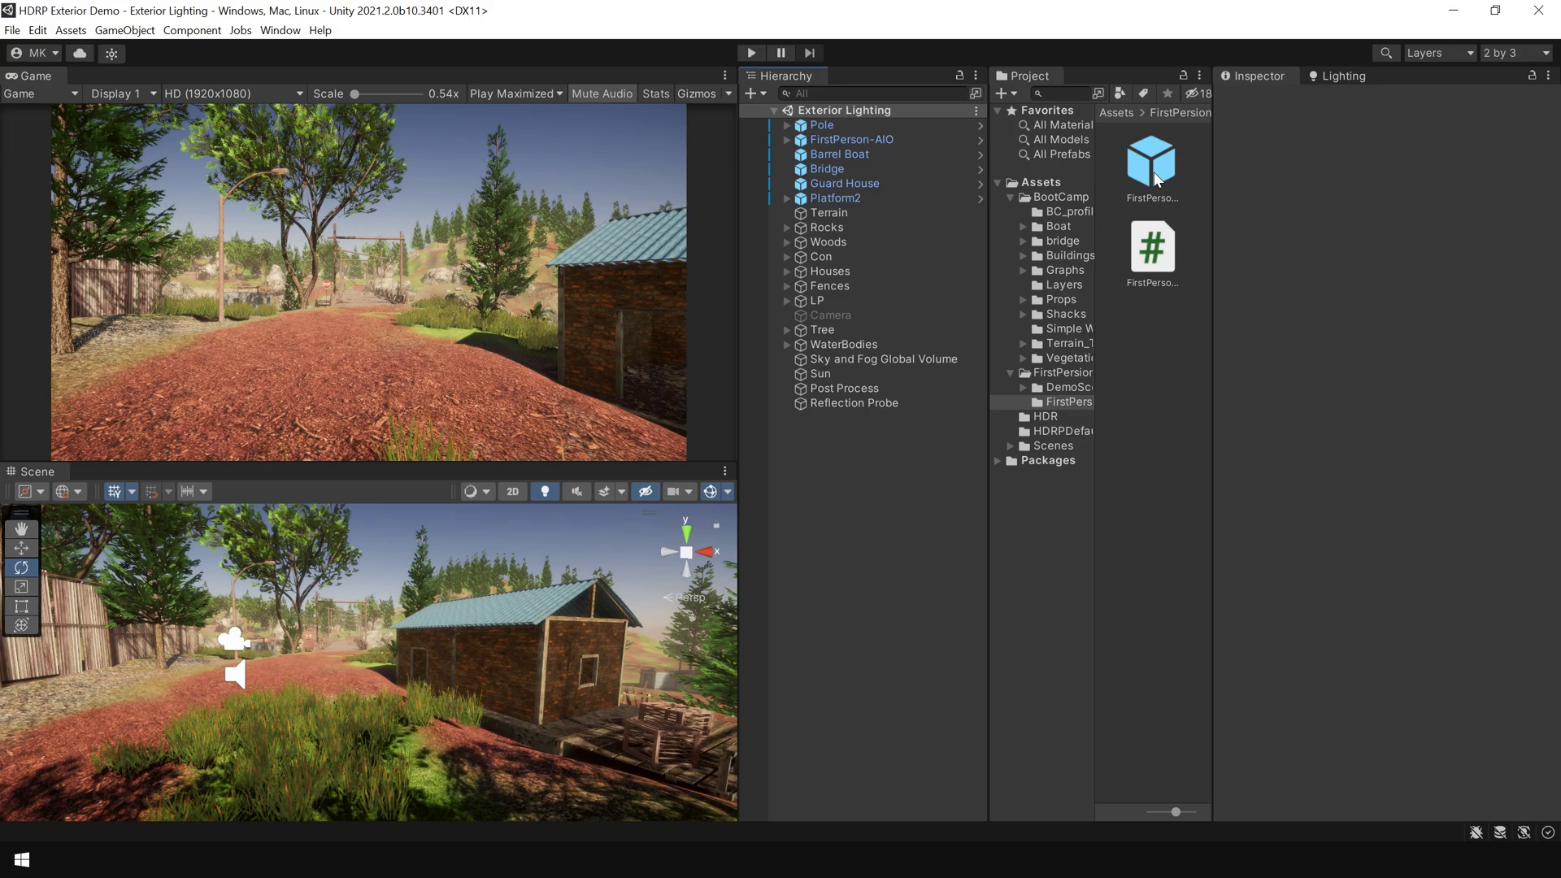
# Step: Play the scene and walk along the red path toward the bridge to inspect the lighting in first person
pyautogui.click(751, 53)
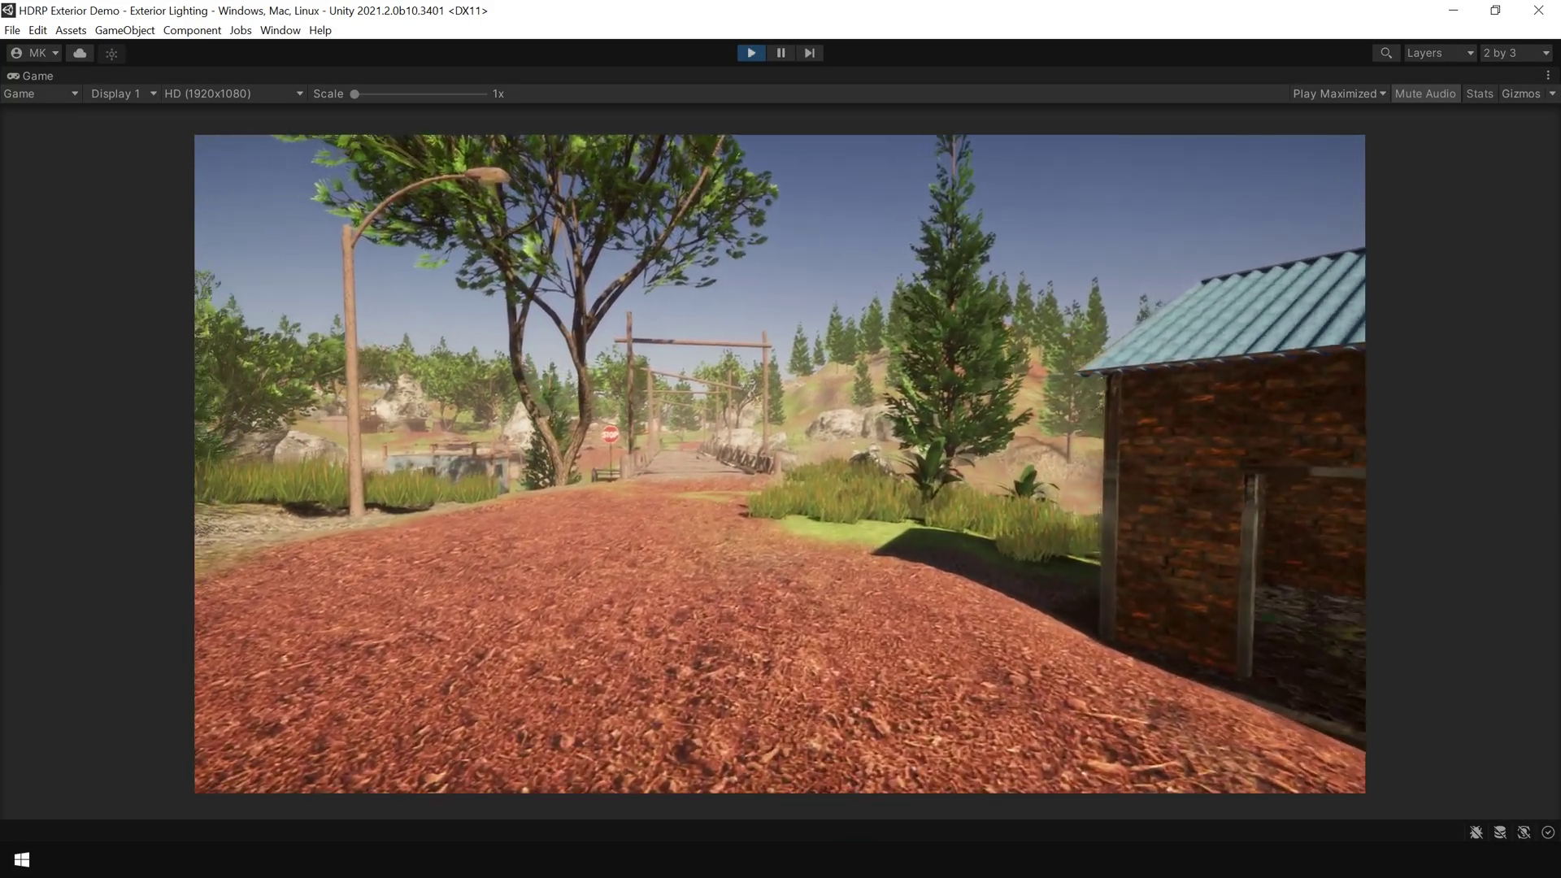
pyautogui.press('w')
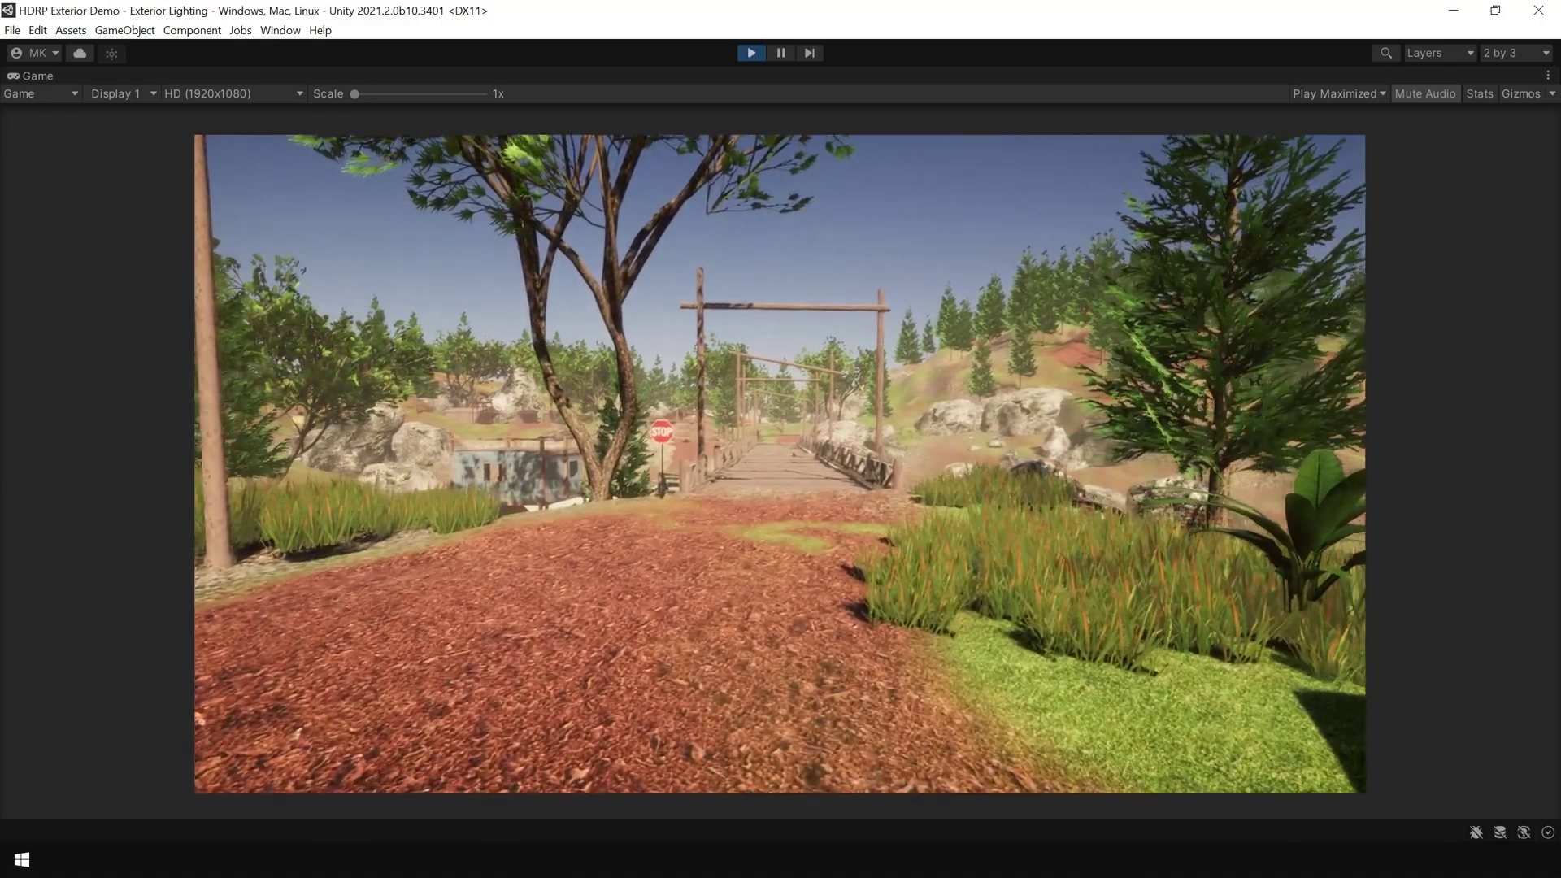
pyautogui.press('w')
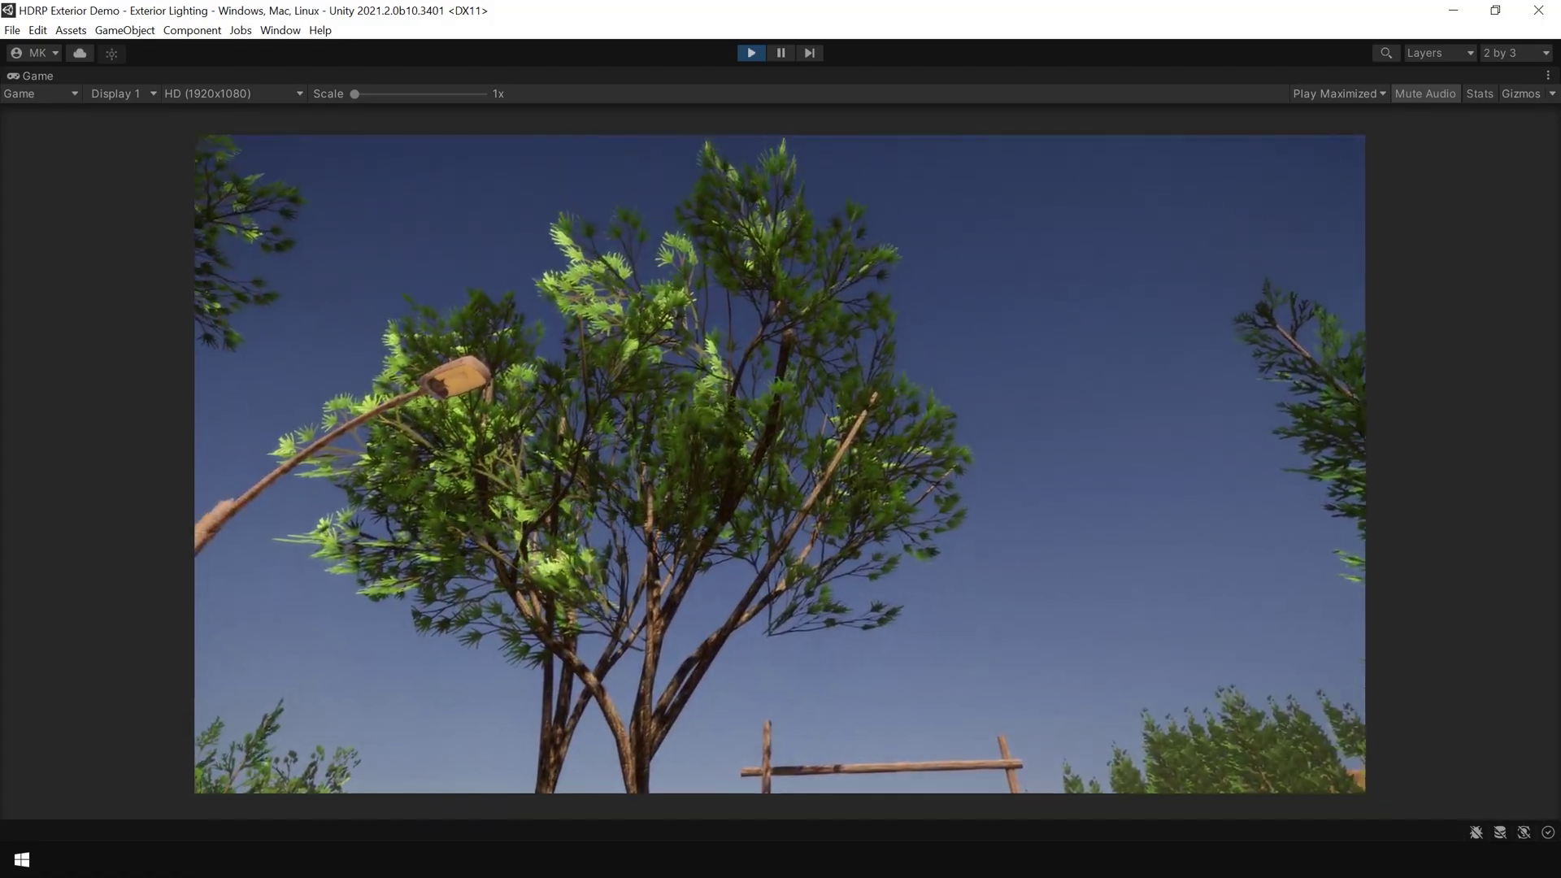